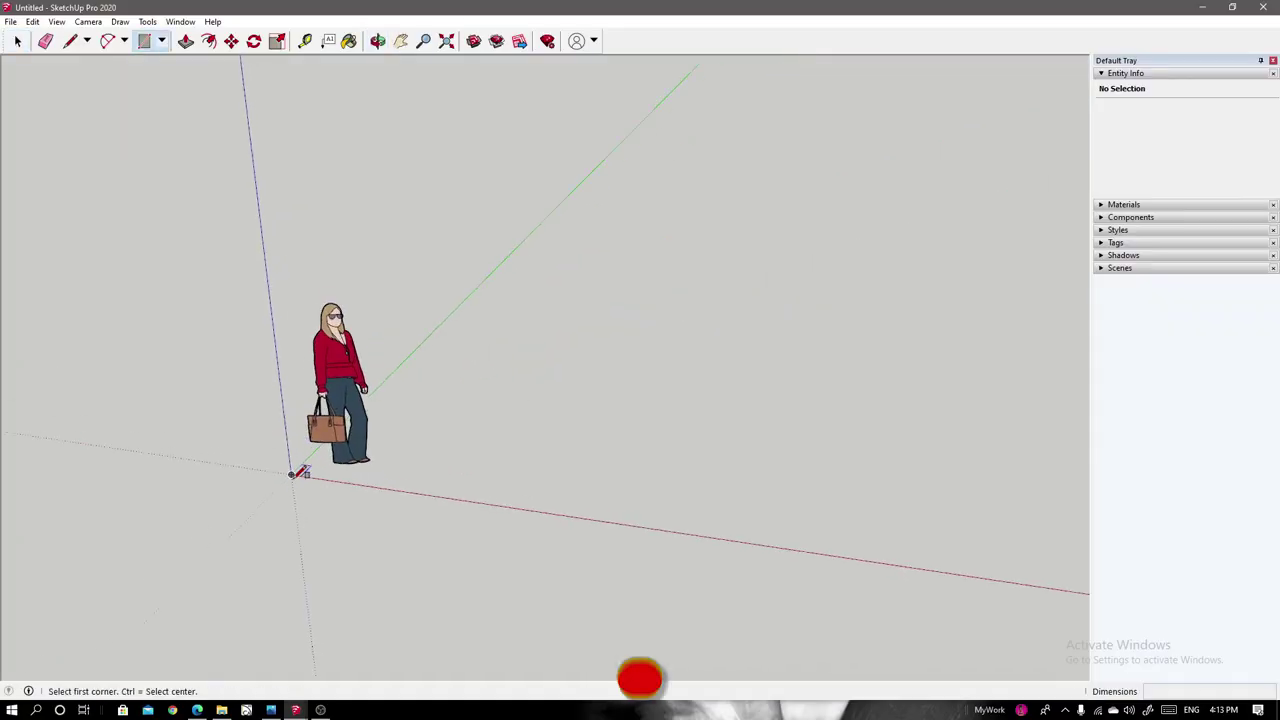
Draw two adjoining rectangles side by side for the floor plan.
{"action": "left_click", "coordinate": [778, 351]}
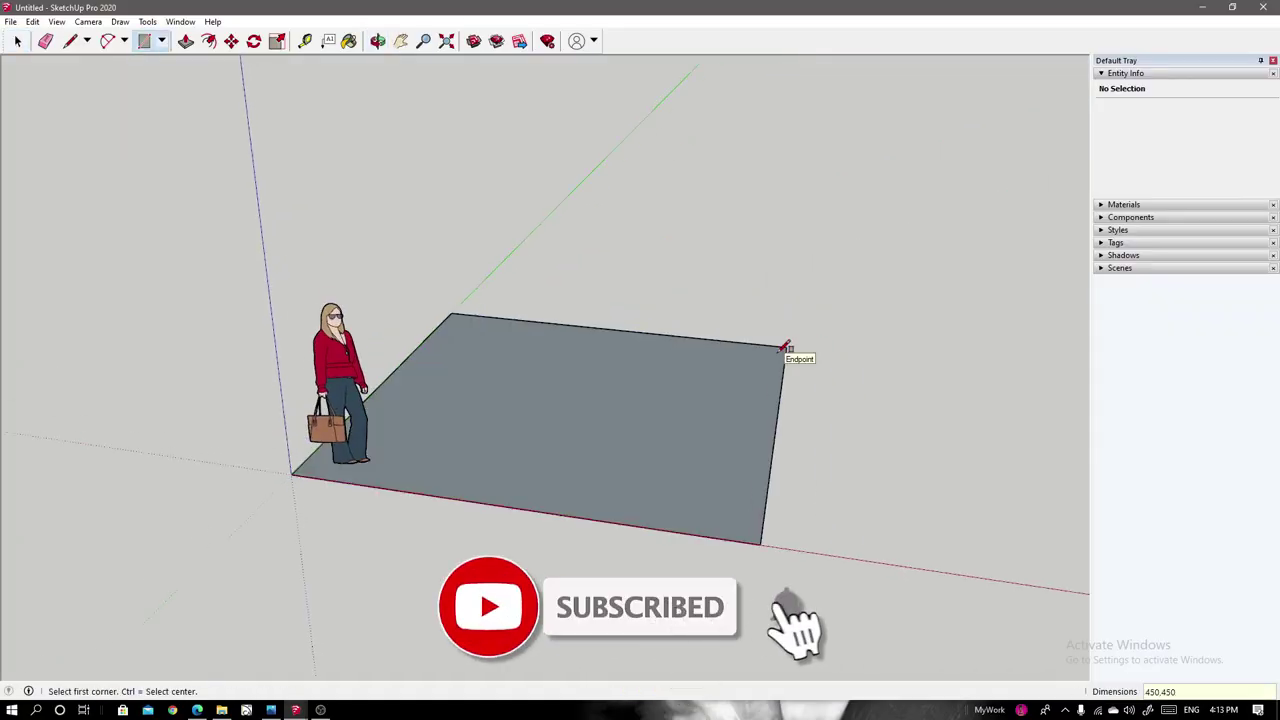
{"action": "mouse_move", "coordinate": [784, 347]}
{"action": "middle_mouse_down"}
{"action": "mouse_move", "coordinate": [534, 437]}
{"action": "mouse_move", "coordinate": [596, 313]}
{"action": "middle_mouse_up"}
{"action": "key", "text": "t"}
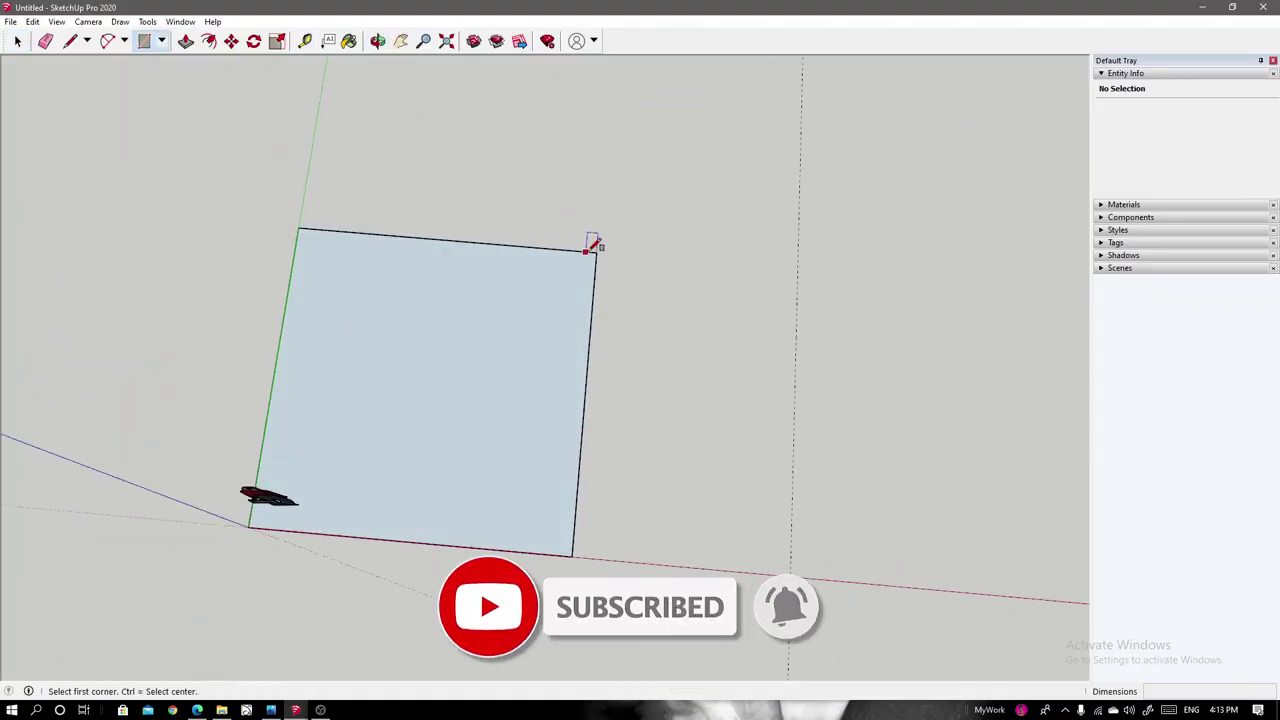
{"action": "left_click", "coordinate": [792, 570]}
{"action": "middle_click_drag", "start_coordinate": [792, 570], "coordinate": [571, 271]}
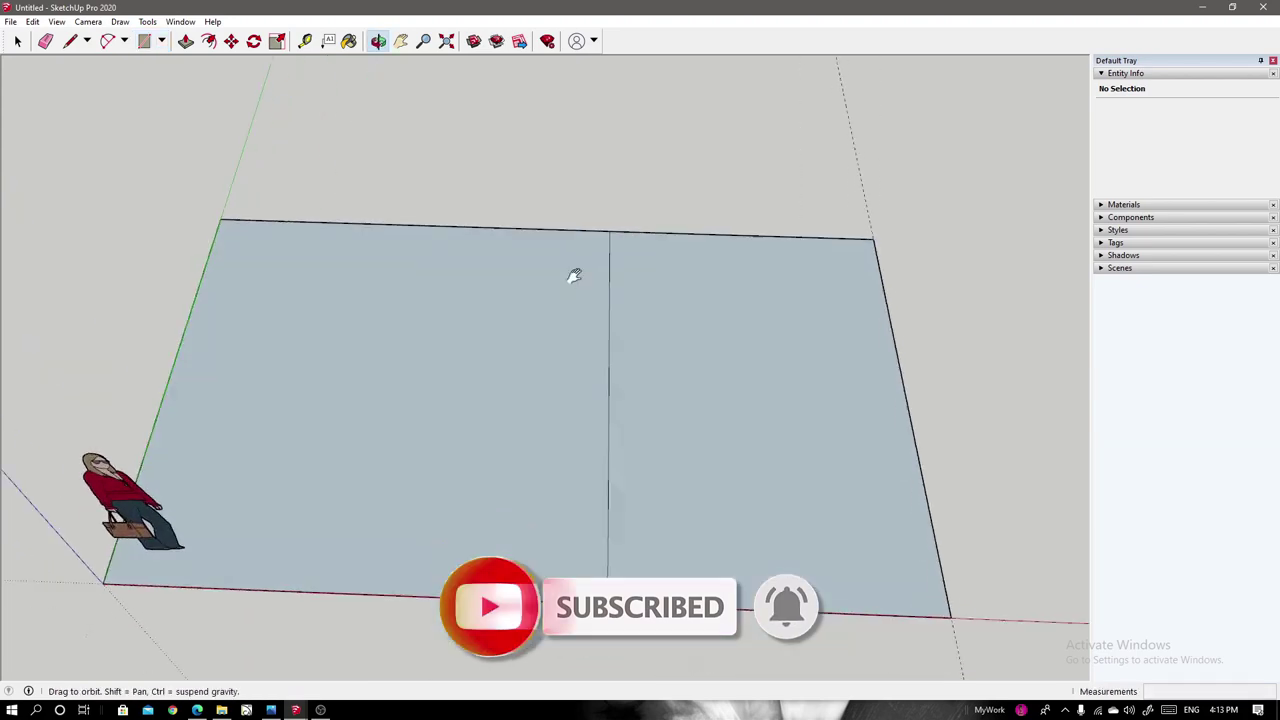
Offset both rectangle faces inward by 20.
{"action": "key", "text": "f"}
{"action": "left_click", "coordinate": [580, 235]}
{"action": "type", "text": "20"}
{"action": "key", "text": "Return"}
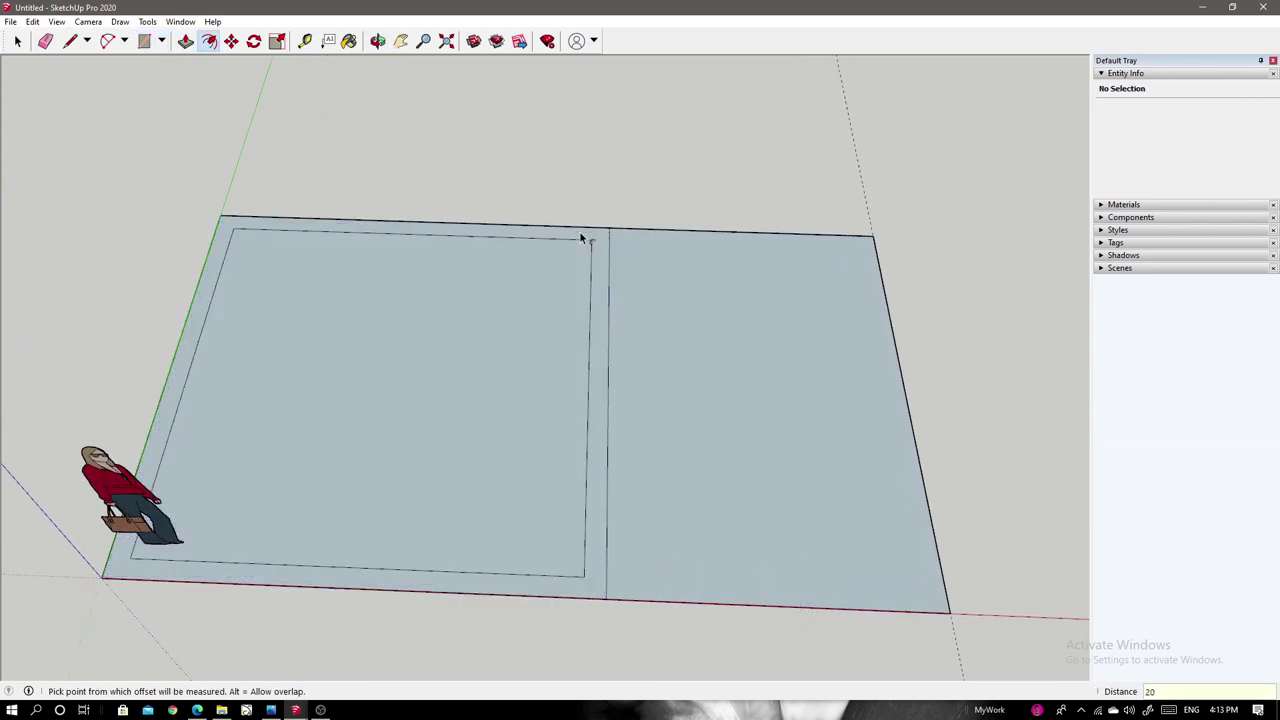
{"action": "double_click", "coordinate": [654, 240]}
{"action": "middle_click_drag", "start_coordinate": [654, 240], "coordinate": [594, 172]}
Select the whole floor plan geometry, including the scale figure.
{"action": "key", "text": "l"}
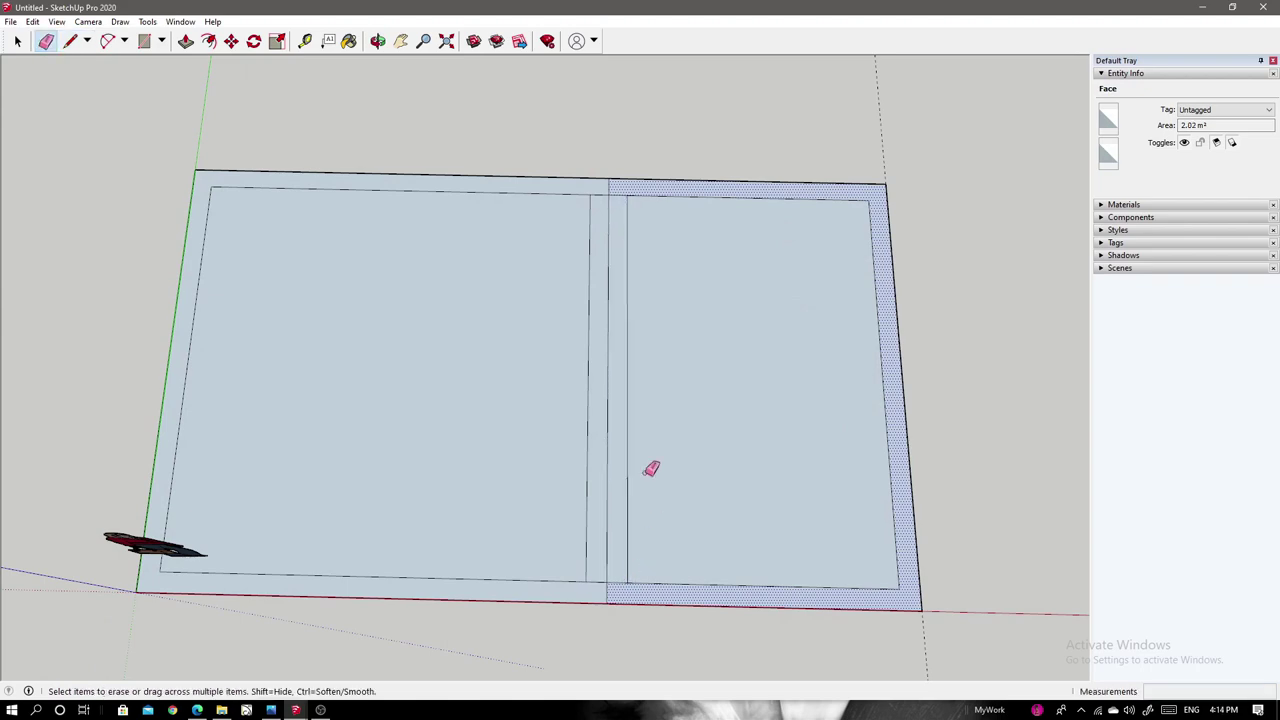
{"action": "key", "text": "space"}
{"action": "middle_click_drag", "start_coordinate": [615, 588], "coordinate": [533, 393]}
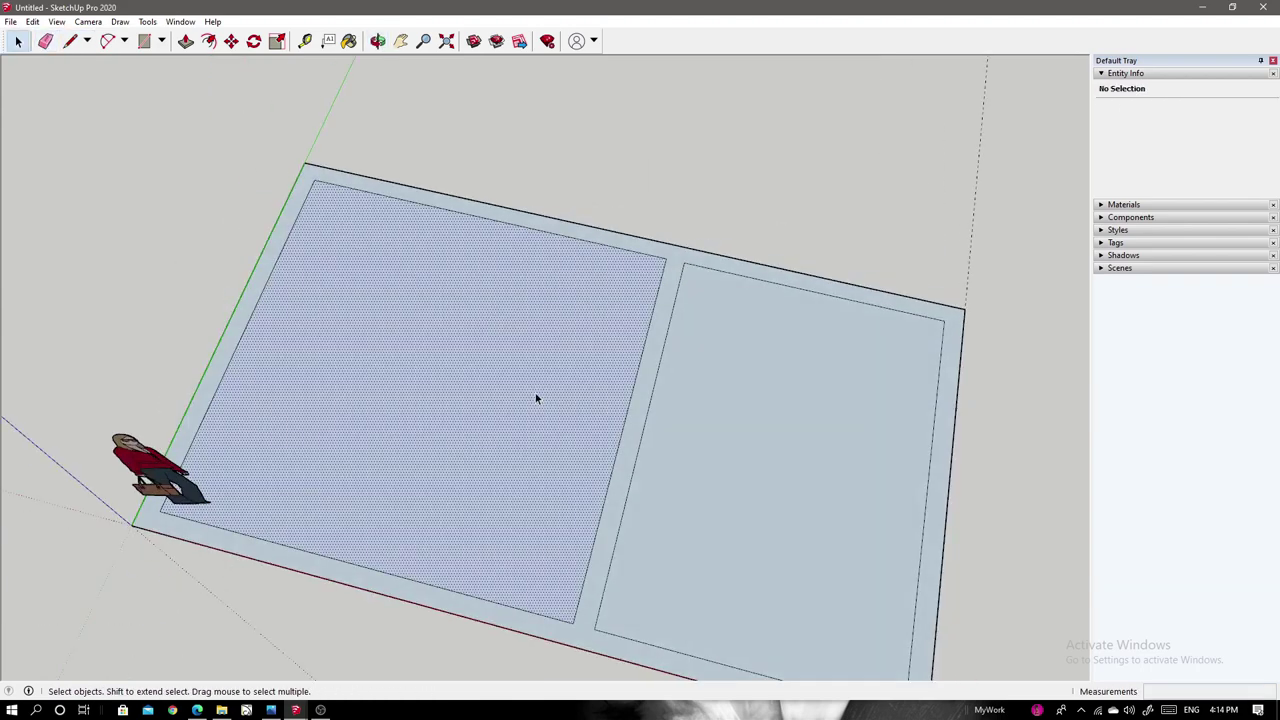
{"action": "left_click", "coordinate": [130, 450]}
{"action": "middle_click_drag", "start_coordinate": [130, 450], "coordinate": [585, 464]}
{"action": "triple_click", "coordinate": [585, 464]}
Push/Pull the outer wall ring face upward to set the wall height.
{"action": "key", "text": "p"}
{"action": "left_click", "coordinate": [538, 465]}
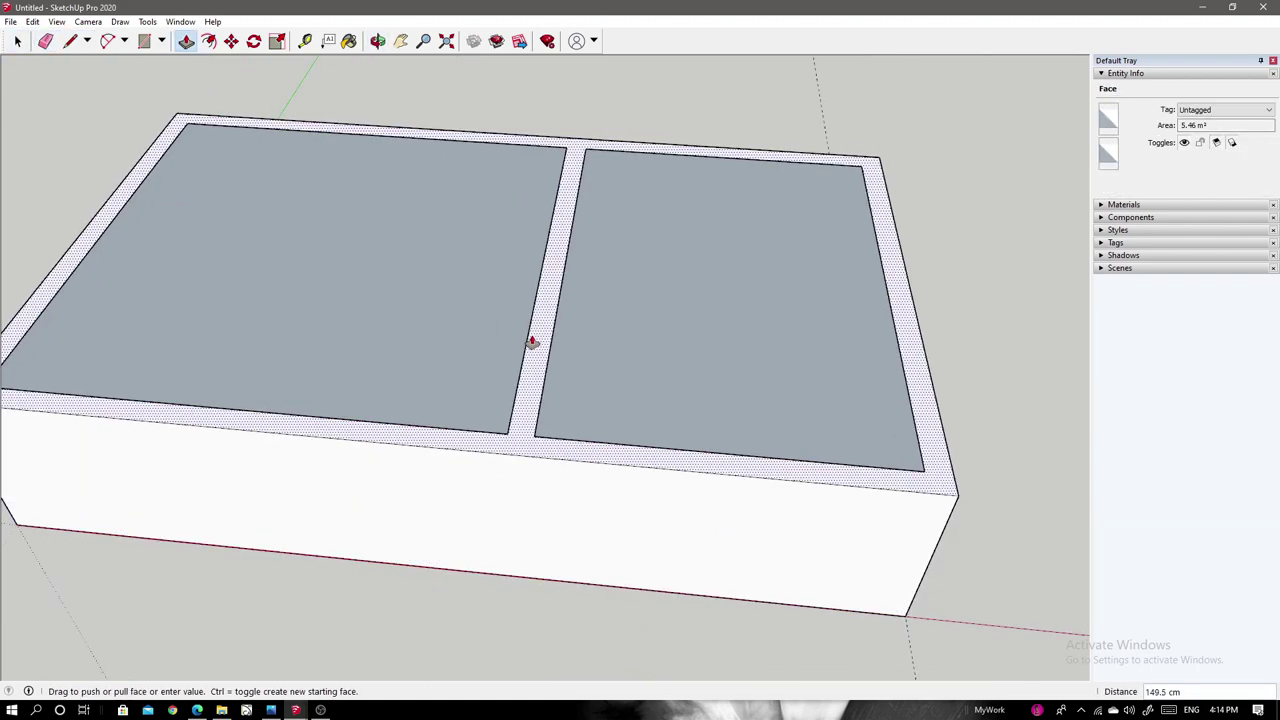
{"action": "key", "text": "space"}
{"action": "left_click", "coordinate": [660, 306]}
{"action": "middle_click_drag", "start_coordinate": [660, 306], "coordinate": [566, 280]}
{"action": "key", "text": "m"}
{"action": "left_click", "coordinate": [588, 195]}
{"action": "key", "text": "Escape"}
{"action": "key", "text": "space"}
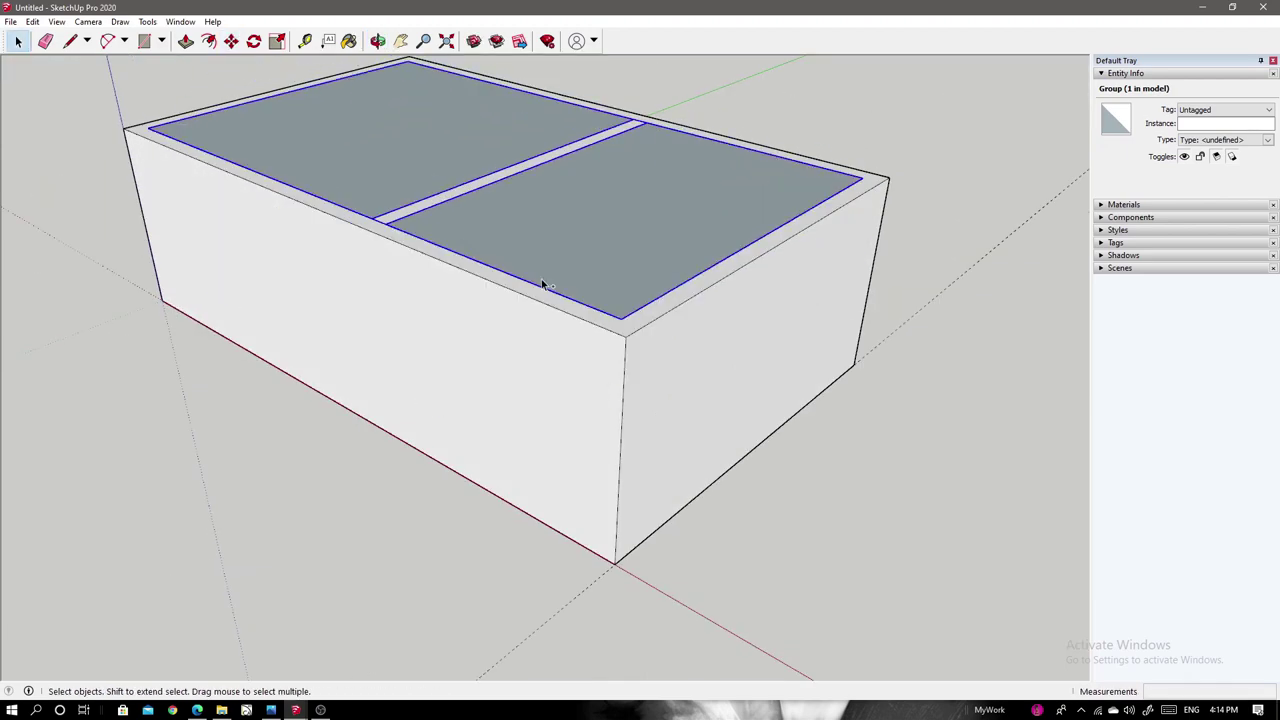
Inside the box group, push the inner room face down to form a cavity.
{"action": "double_click", "coordinate": [541, 279]}
{"action": "left_click", "coordinate": [514, 357]}
{"action": "key", "text": "p"}
{"action": "left_click", "coordinate": [542, 158]}
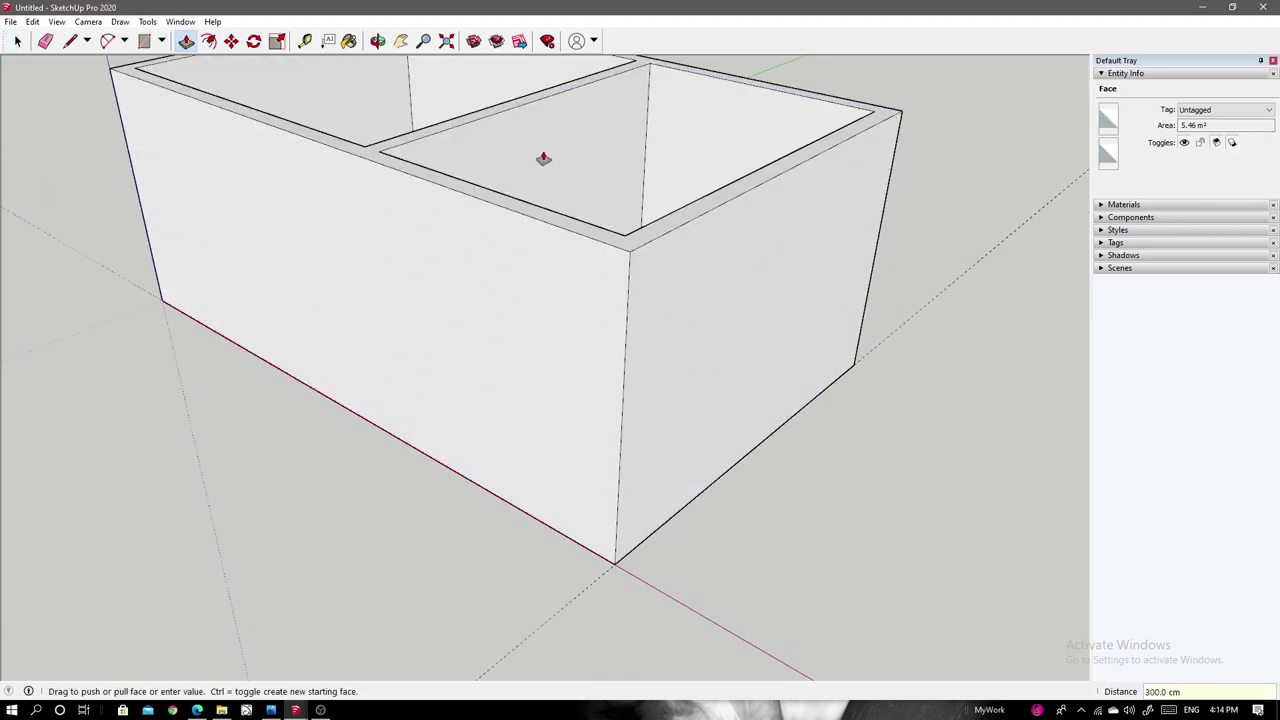
{"action": "key", "text": "space"}
{"action": "middle_click_drag", "start_coordinate": [542, 158], "coordinate": [634, 604]}
{"action": "left_click", "coordinate": [634, 604]}
{"action": "left_click", "coordinate": [332, 397]}
{"action": "mouse_move", "coordinate": [332, 397]}
{"action": "middle_mouse_down"}
{"action": "mouse_move", "coordinate": [455, 255]}
{"action": "mouse_move", "coordinate": [566, 243]}
{"action": "mouse_move", "coordinate": [514, 466]}
{"action": "middle_mouse_up"}
{"action": "left_click", "coordinate": [557, 266]}
Orbit and zoom to inspect the hollowed rooms from below the box.
{"action": "scroll", "coordinate": [357, 571], "scroll_direction": "up", "scroll_amount": 5}
{"action": "key", "text": "p"}
{"action": "scroll", "coordinate": [380, 543], "scroll_direction": "down", "scroll_amount": 3}
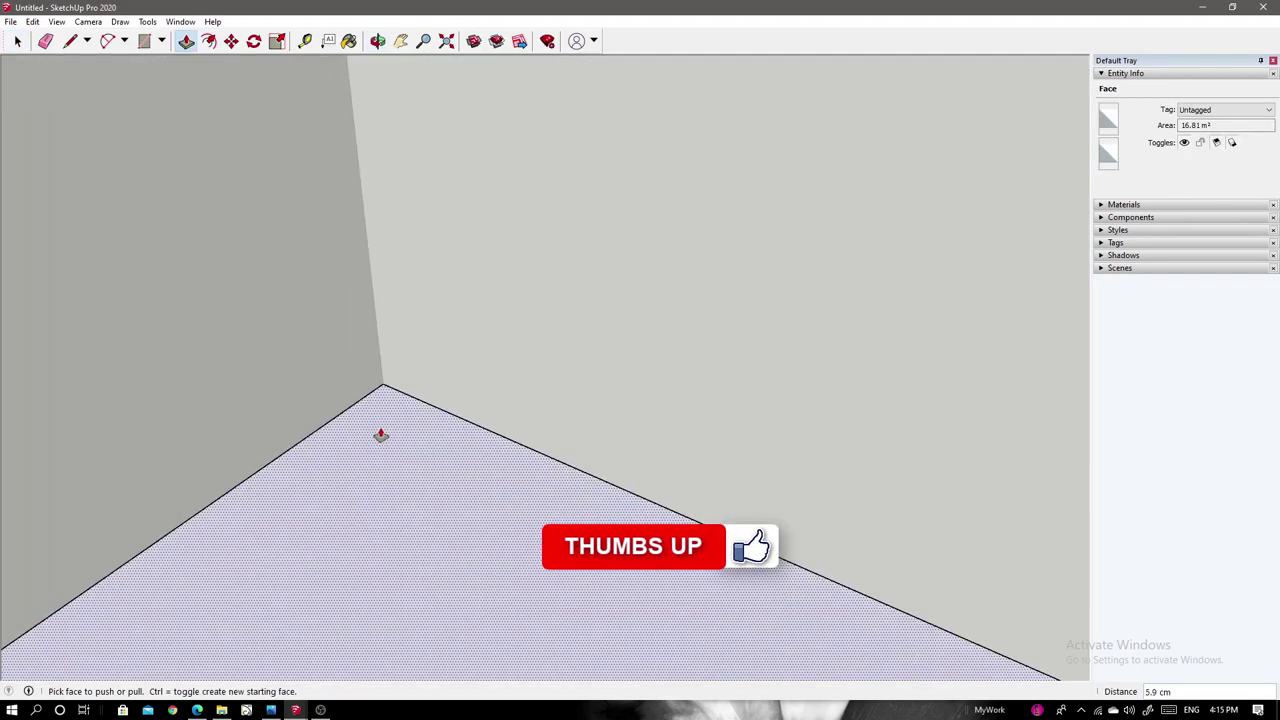
{"action": "scroll", "coordinate": [314, 517], "scroll_direction": "up", "scroll_amount": 2}
{"action": "key", "text": "space"}
{"action": "scroll", "coordinate": [471, 428], "scroll_direction": "down", "scroll_amount": 5}
{"action": "mouse_move", "coordinate": [471, 428]}
{"action": "middle_mouse_down"}
{"action": "mouse_move", "coordinate": [464, 197]}
{"action": "mouse_move", "coordinate": [634, 543]}
{"action": "mouse_move", "coordinate": [457, 500]}
{"action": "mouse_move", "coordinate": [289, 509]}
{"action": "middle_mouse_up"}
{"action": "key", "text": "p"}
{"action": "key", "text": "space"}
{"action": "scroll", "coordinate": [703, 243], "scroll_direction": "down", "scroll_amount": 3}
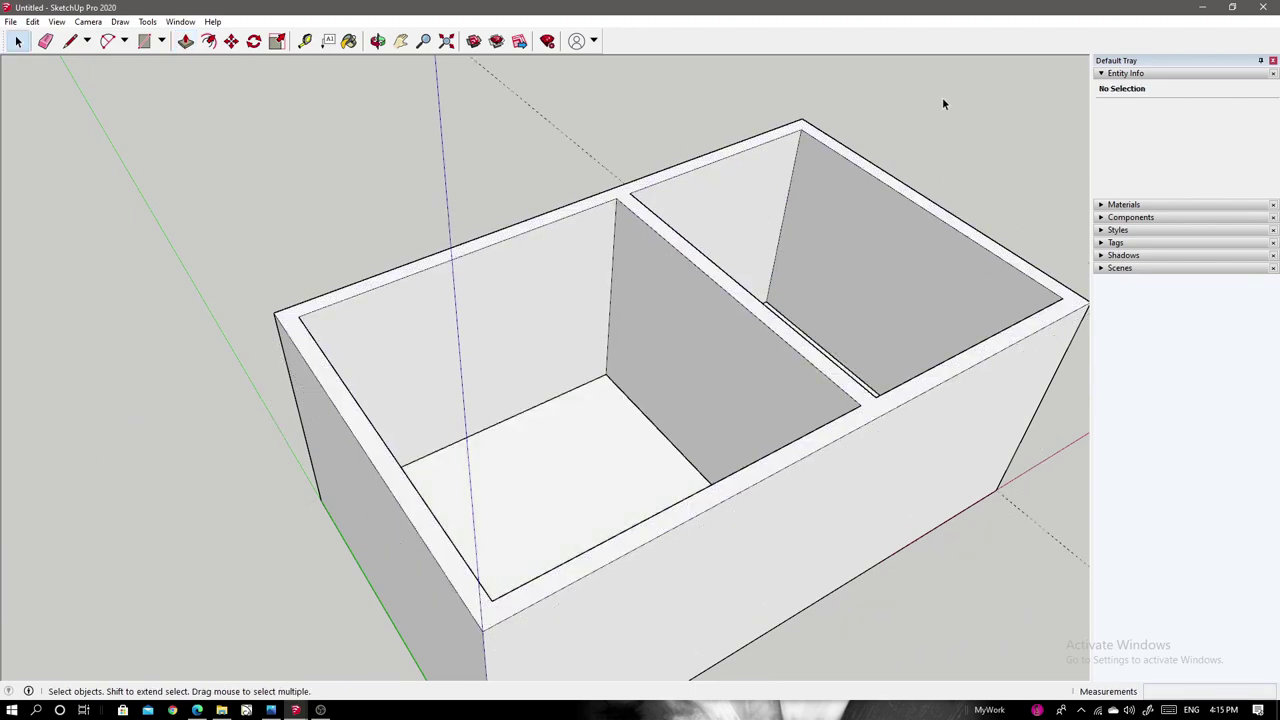
{"action": "scroll", "coordinate": [608, 358], "scroll_direction": "up", "scroll_amount": 5}
Cut a doorway through the partition wall and erase the leftover threshold edges.
{"action": "key", "text": "t"}
{"action": "left_click", "coordinate": [407, 247]}
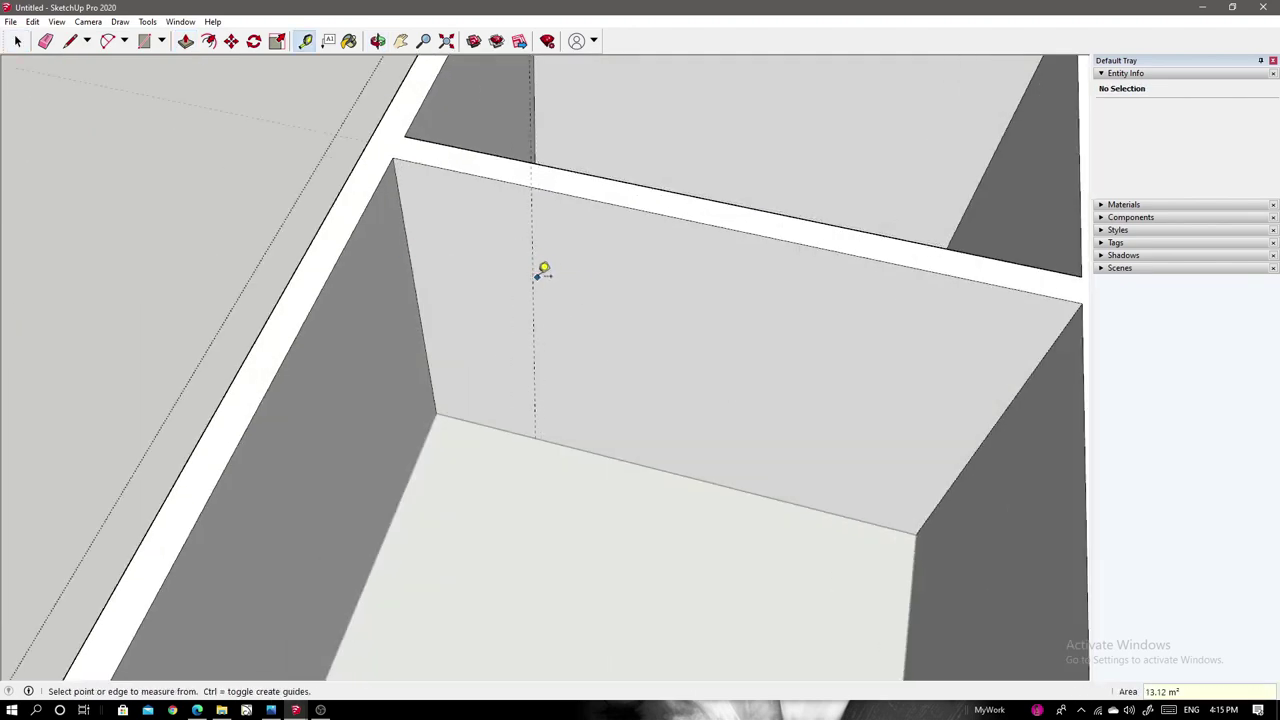
{"action": "middle_click_drag", "start_coordinate": [700, 310], "coordinate": [648, 315]}
{"action": "key", "text": "r"}
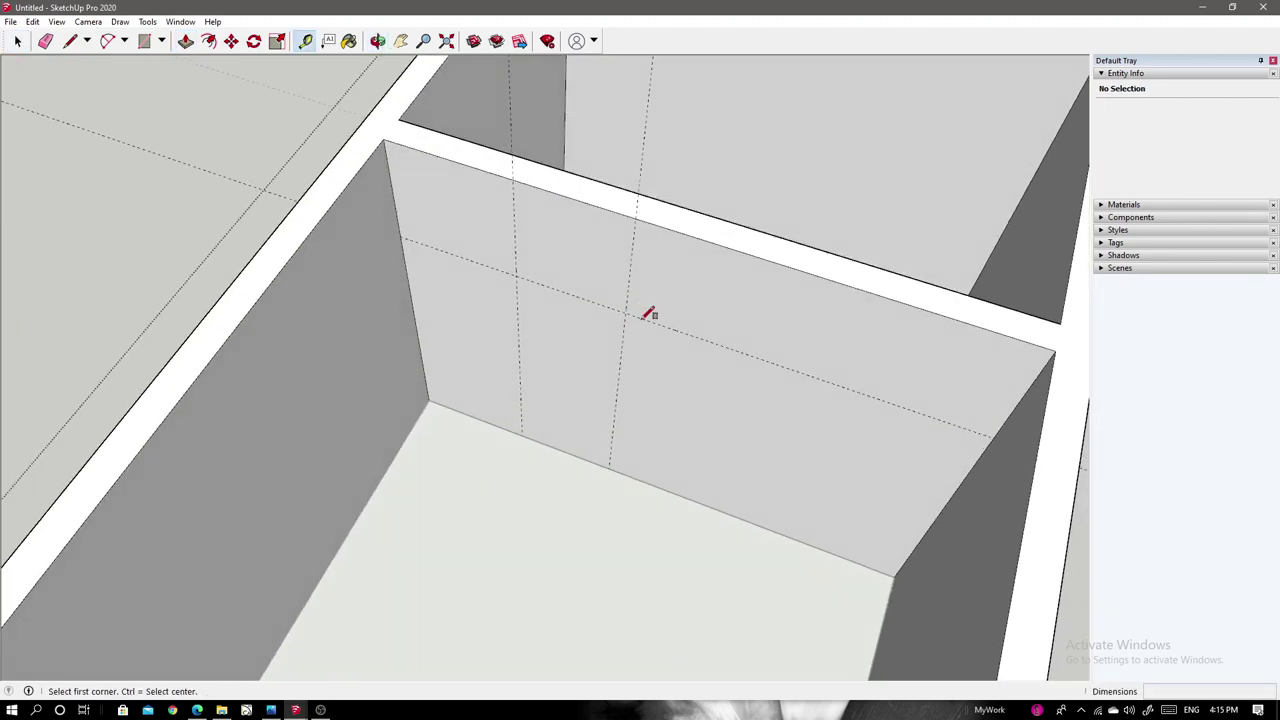
{"action": "double_click", "coordinate": [568, 442]}
{"action": "scroll", "coordinate": [480, 343], "scroll_direction": "down", "scroll_amount": 3}
{"action": "scroll", "coordinate": [547, 473], "scroll_direction": "up", "scroll_amount": 5}
{"action": "key", "text": "space"}
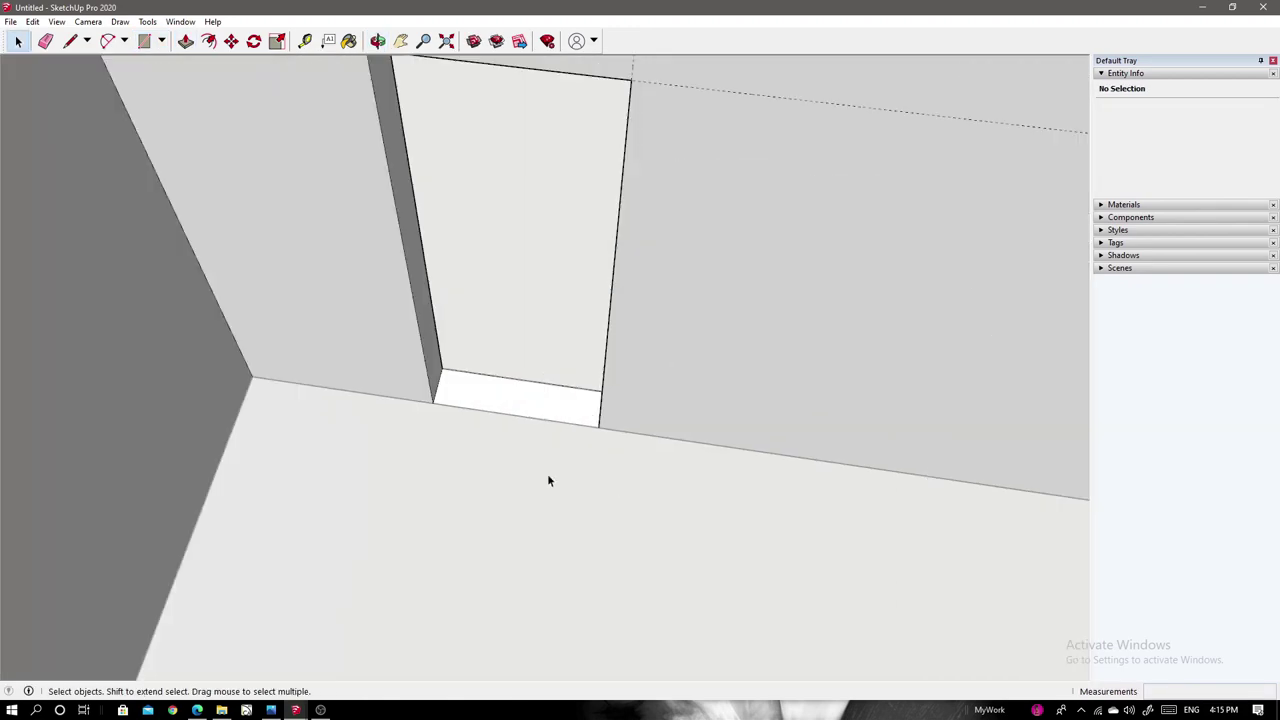
{"action": "key", "text": "p"}
{"action": "left_click", "coordinate": [459, 420]}
{"action": "left_click", "coordinate": [502, 428]}
Draw a rectangle across the doorway threshold.
{"action": "key", "text": "space"}
{"action": "scroll", "coordinate": [481, 317], "scroll_direction": "up", "scroll_amount": 3}
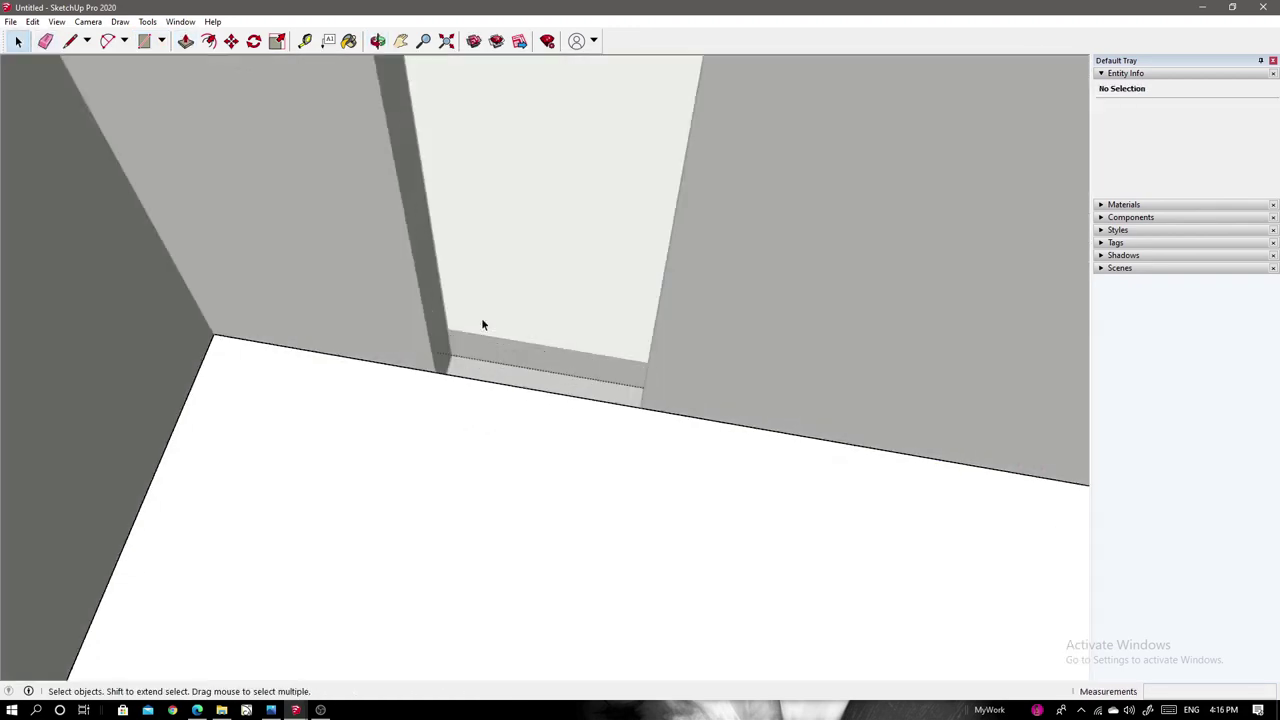
{"action": "middle_click_drag", "start_coordinate": [481, 317], "coordinate": [340, 303]}
{"action": "key", "text": "r"}
{"action": "left_click", "coordinate": [330, 365]}
{"action": "scroll", "coordinate": [600, 350], "scroll_direction": "down", "scroll_amount": 2}
{"action": "left_click", "coordinate": [731, 277]}
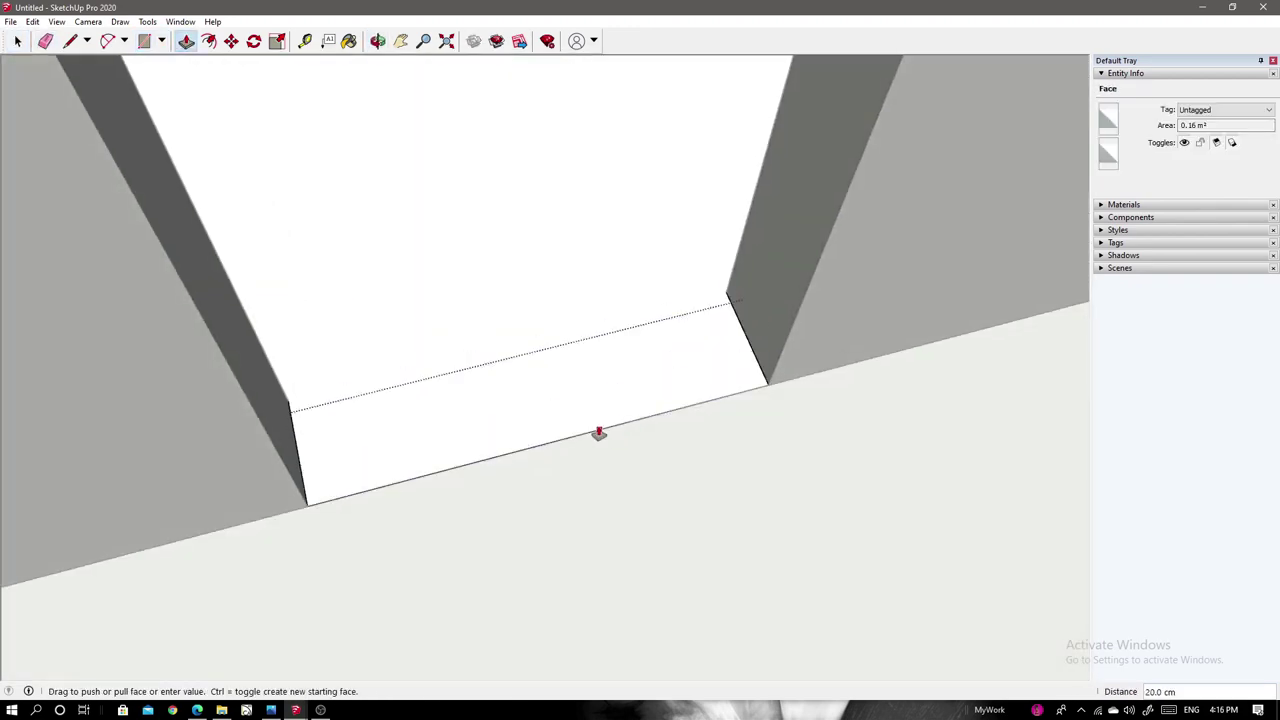
{"action": "scroll", "coordinate": [597, 434], "scroll_direction": "down", "scroll_amount": 5}
{"action": "mouse_move", "coordinate": [540, 371]}
{"action": "middle_mouse_down"}
{"action": "mouse_move", "coordinate": [425, 242]}
{"action": "mouse_move", "coordinate": [389, 452]}
{"action": "middle_mouse_up"}
{"action": "scroll", "coordinate": [389, 452], "scroll_direction": "up", "scroll_amount": 4}
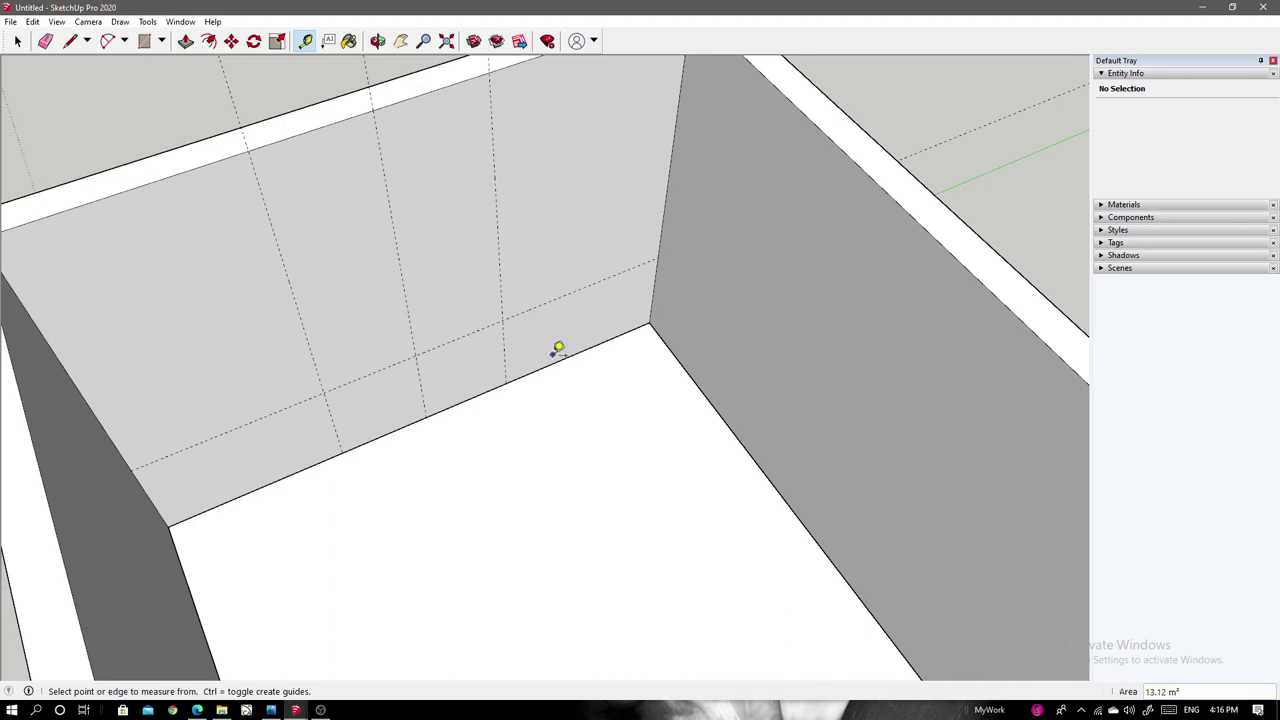
Draw a 140 × 130 window rectangle and push it through the room wall.
{"action": "left_click", "coordinate": [500, 185]}
{"action": "key", "text": "p"}
{"action": "left_click", "coordinate": [435, 254]}
{"action": "key", "text": "space"}
{"action": "mouse_move", "coordinate": [466, 246]}
{"action": "middle_mouse_down"}
{"action": "mouse_move", "coordinate": [683, 397]}
{"action": "mouse_move", "coordinate": [240, 230]}
{"action": "mouse_move", "coordinate": [487, 405]}
{"action": "middle_mouse_up"}
Sketch the moulding profile at the wall base from a 10 cm line, closing it into a face.
{"action": "key", "text": "l"}
{"action": "key", "text": "Return"}
{"action": "scroll", "coordinate": [478, 318], "scroll_direction": "up", "scroll_amount": 3}
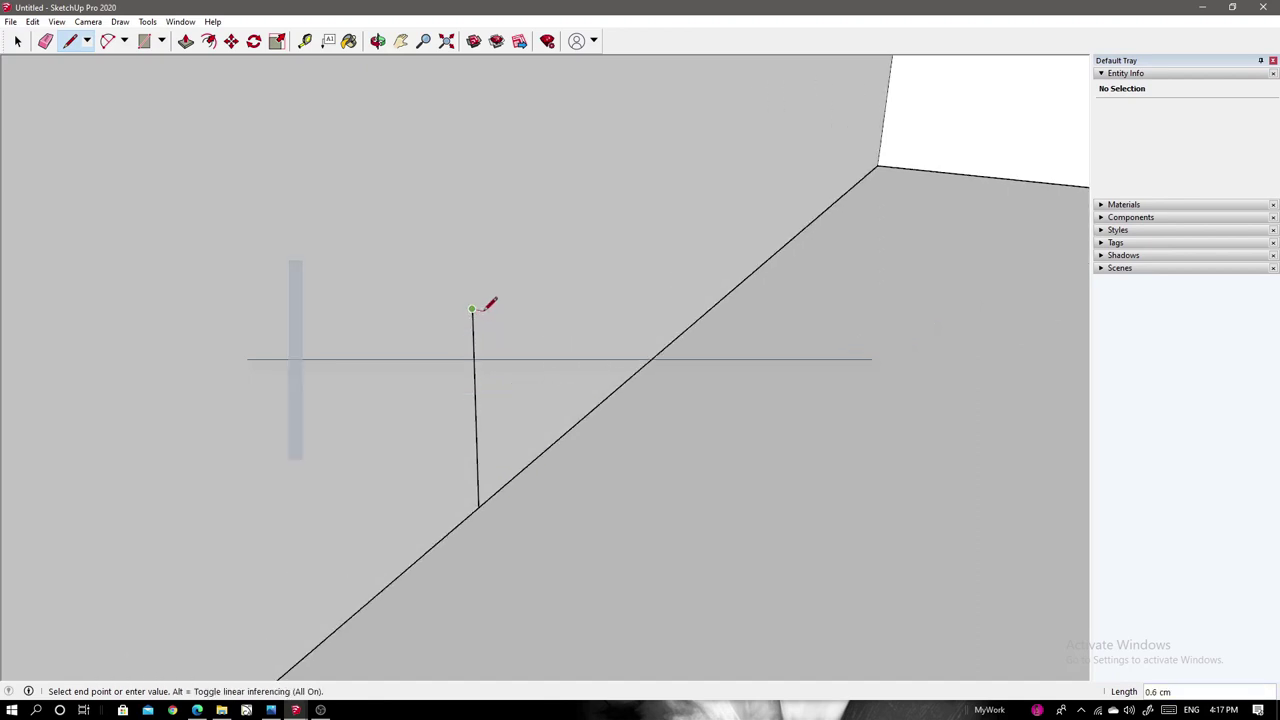
{"action": "scroll", "coordinate": [478, 318], "scroll_direction": "up", "scroll_amount": 1}
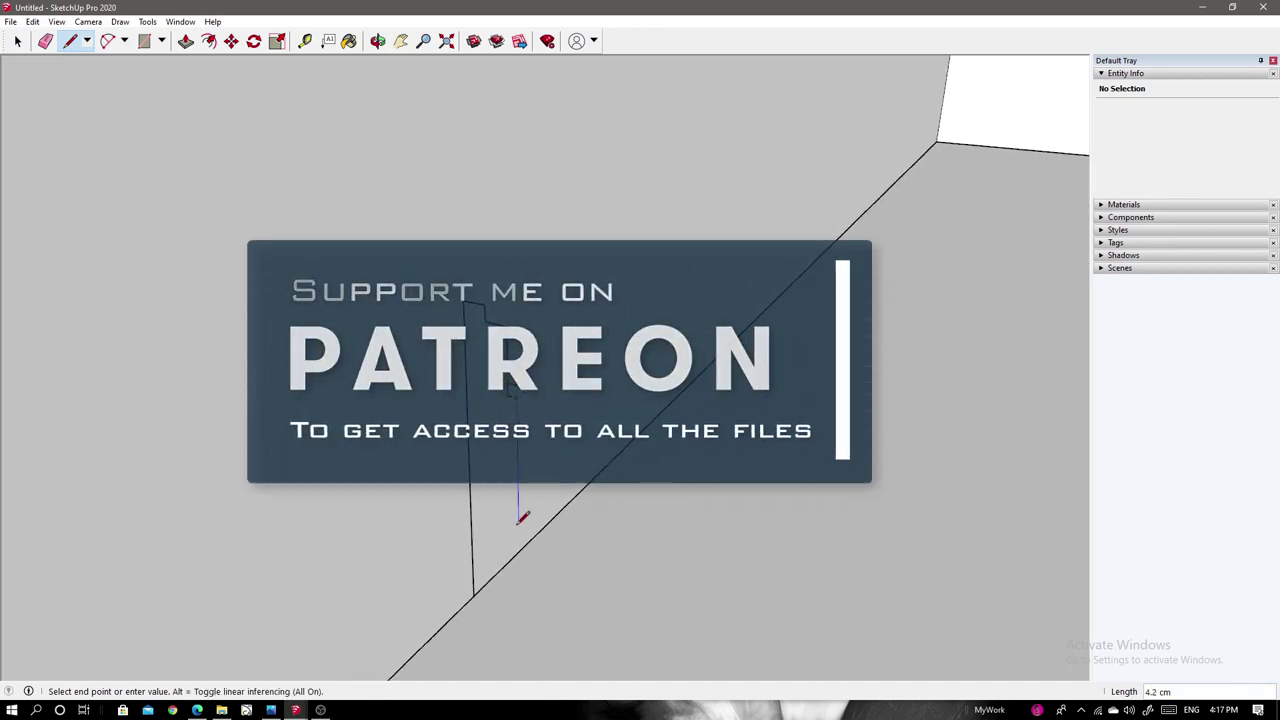
{"action": "scroll", "coordinate": [517, 547], "scroll_direction": "down", "scroll_amount": 3}
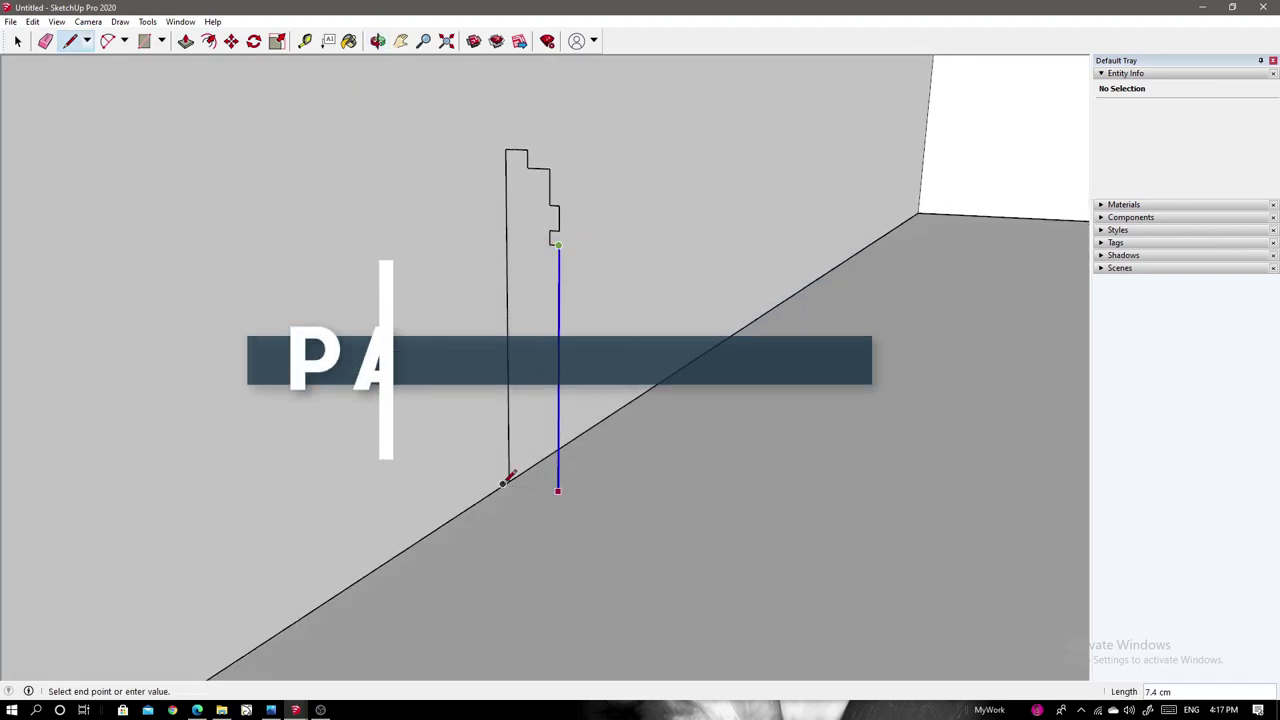
{"action": "left_click", "coordinate": [557, 489]}
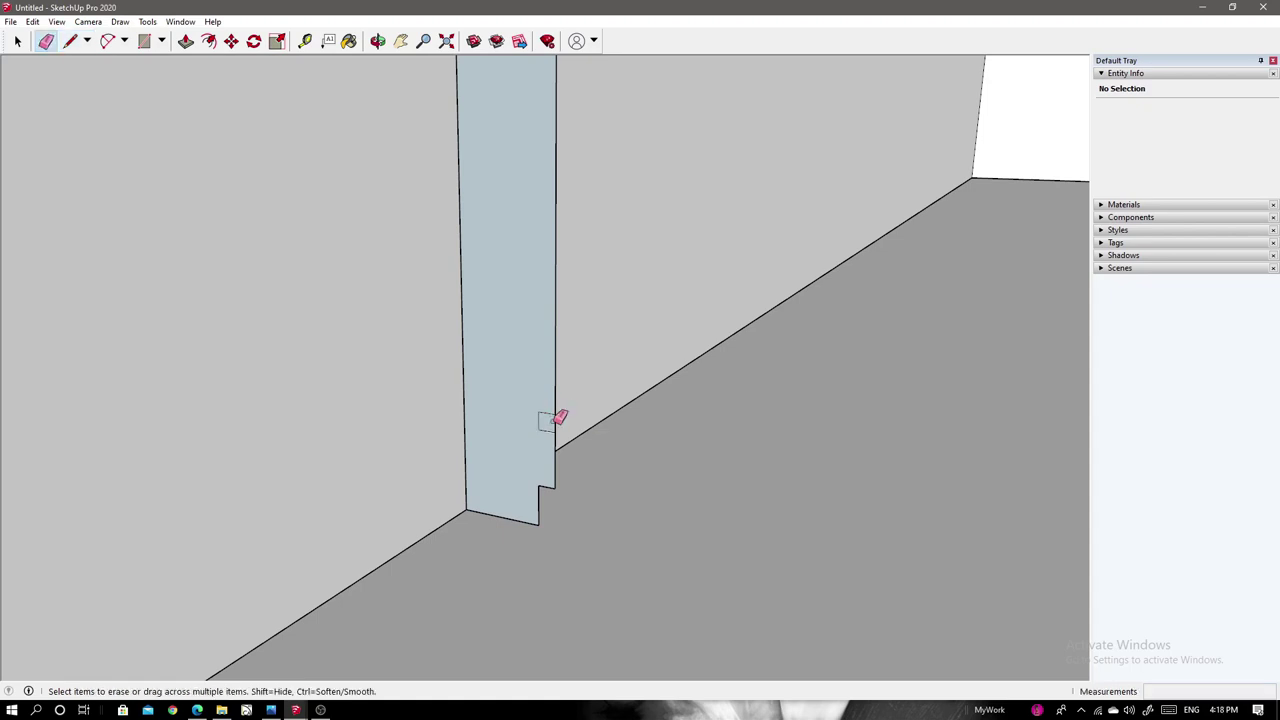
{"action": "mouse_move", "coordinate": [557, 418]}
{"action": "middle_mouse_down"}
{"action": "mouse_move", "coordinate": [556, 256]}
{"action": "mouse_move", "coordinate": [456, 124]}
{"action": "middle_mouse_up"}
Round off the profile corner with a fillet arc.
{"action": "key", "text": "Escape"}
{"action": "key", "text": "space"}
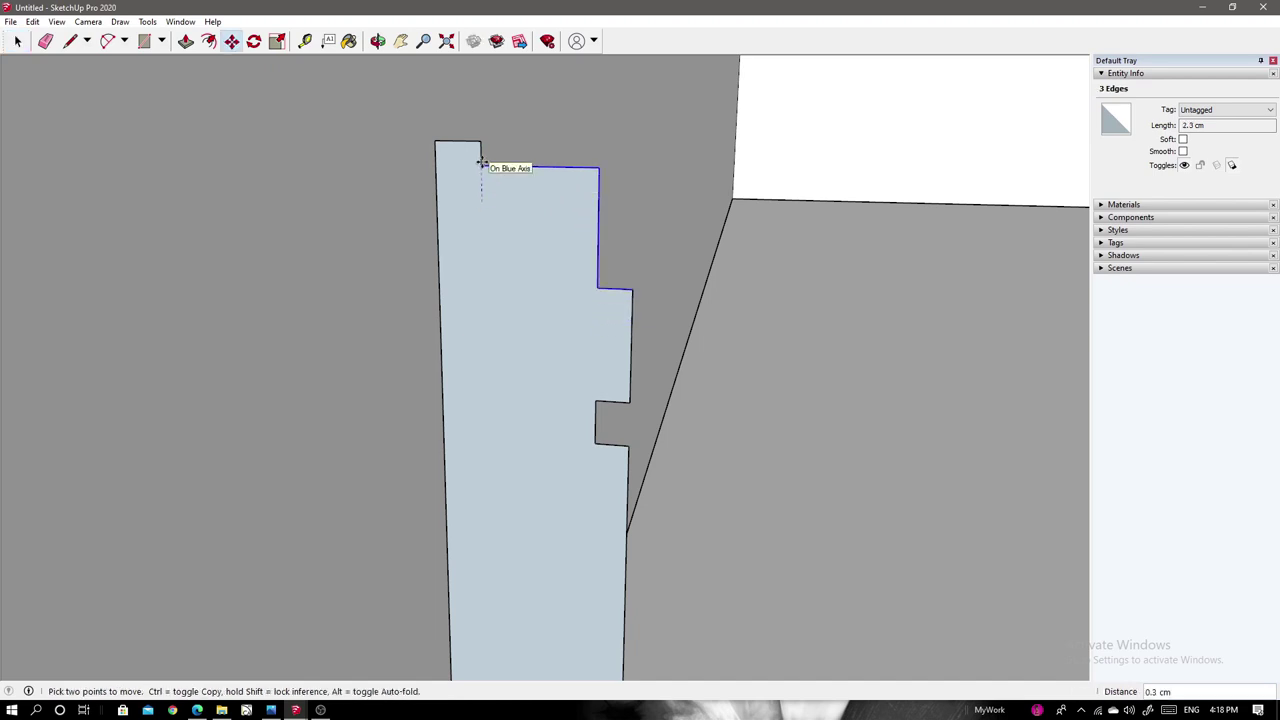
{"action": "left_click", "coordinate": [604, 272]}
{"action": "scroll", "coordinate": [606, 274], "scroll_direction": "up", "scroll_amount": 2}
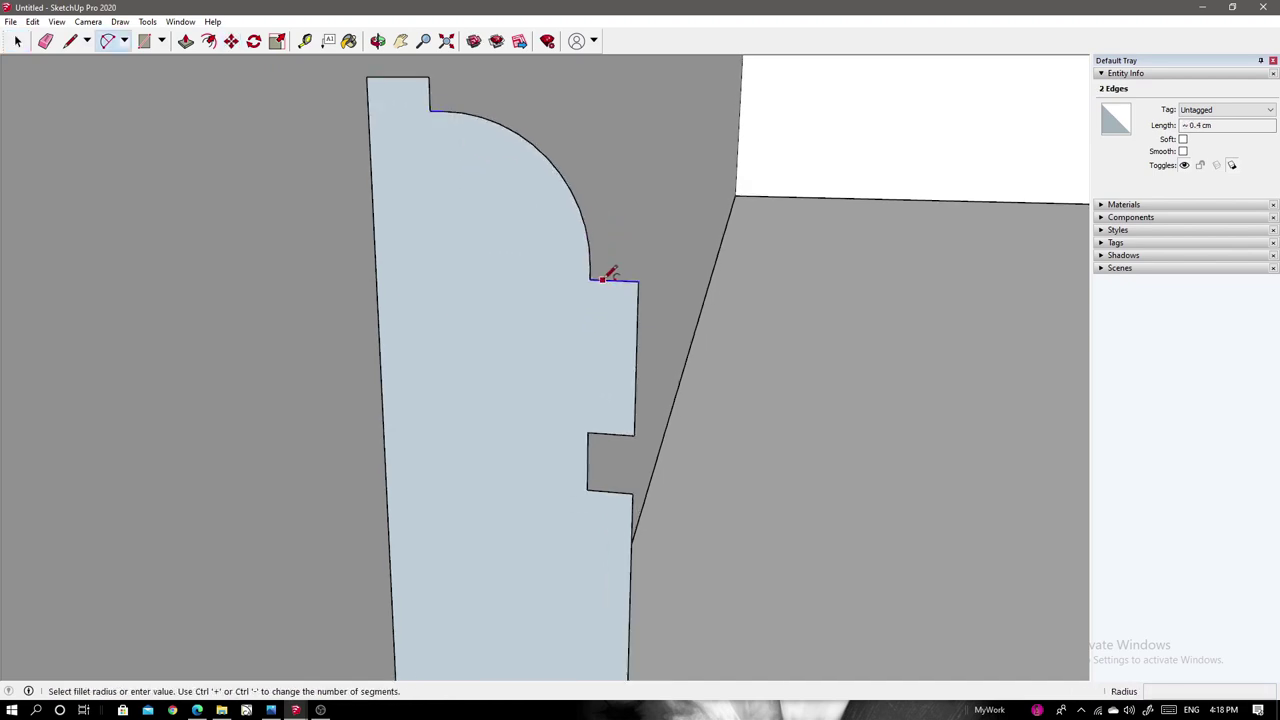
{"action": "left_click", "coordinate": [637, 326]}
{"action": "key", "text": "Return"}
{"action": "key", "text": "space"}
{"action": "middle_click_drag", "start_coordinate": [641, 330], "coordinate": [640, 349]}
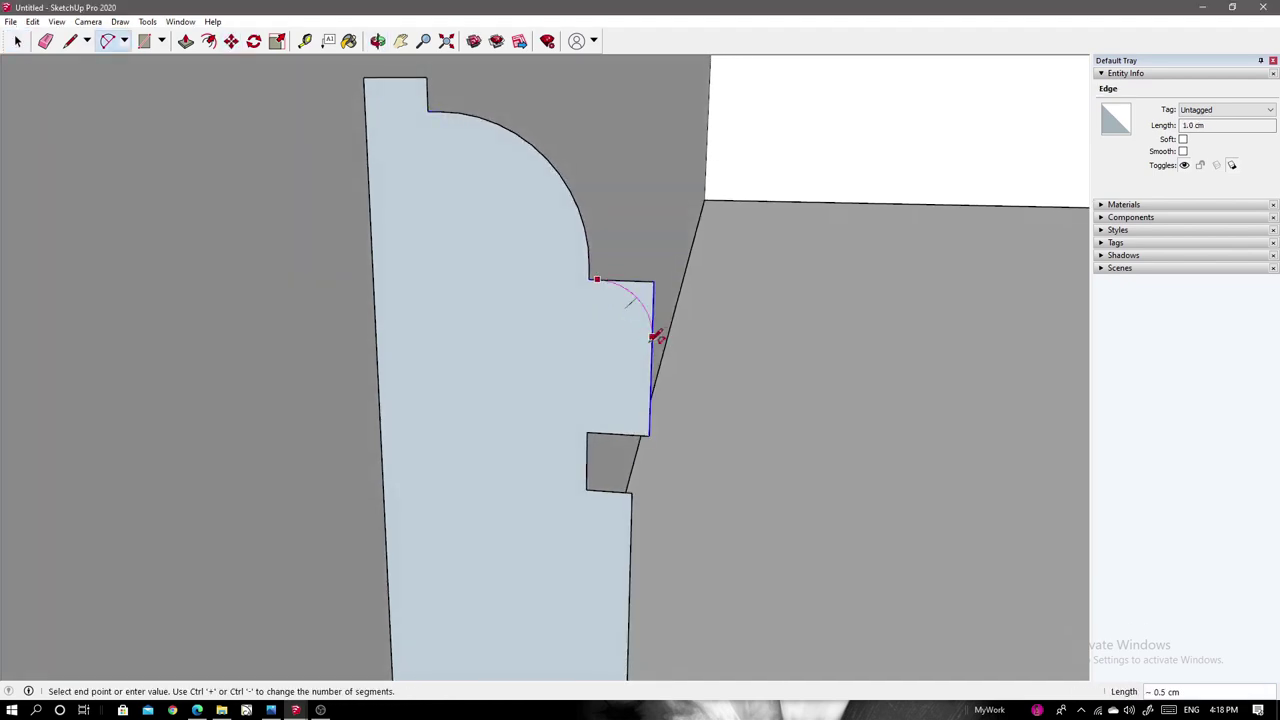
{"action": "middle_click_drag", "start_coordinate": [598, 432], "coordinate": [486, 349]}
{"action": "scroll", "coordinate": [632, 415], "scroll_direction": "up", "scroll_amount": 3}
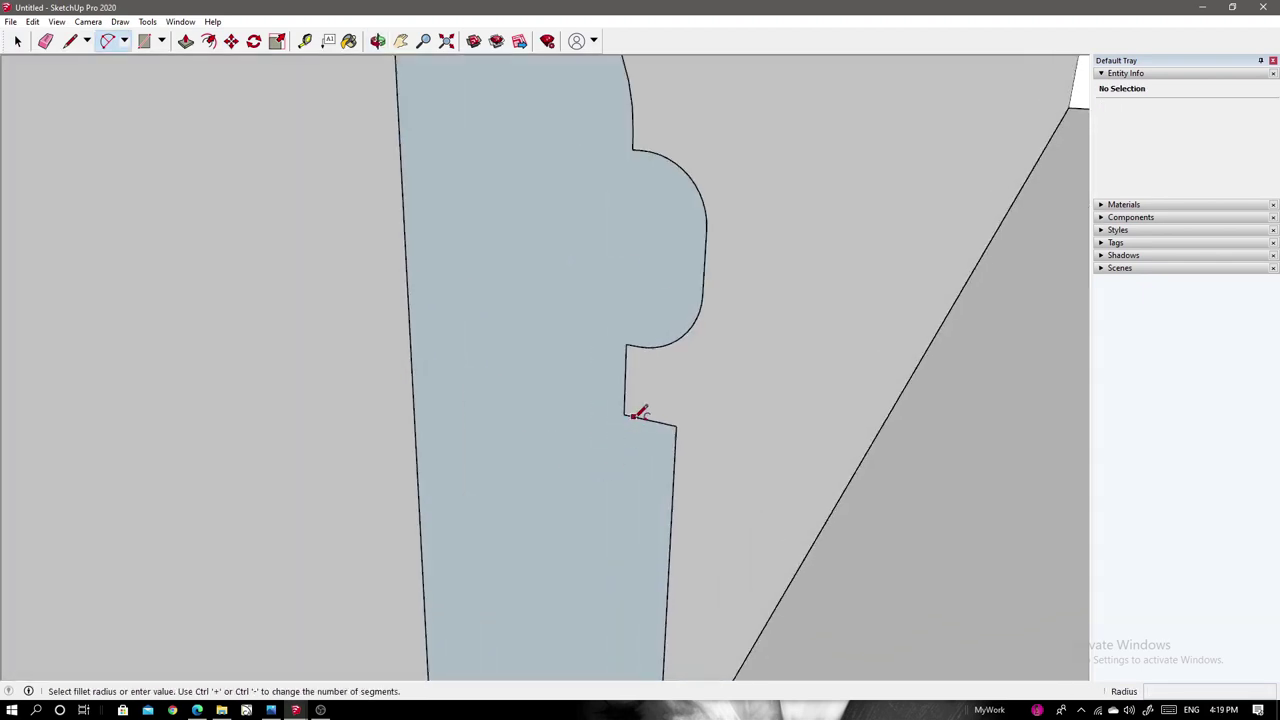
{"action": "key", "text": "space"}
{"action": "mouse_move", "coordinate": [719, 382]}
{"action": "middle_mouse_down"}
{"action": "mouse_move", "coordinate": [667, 420]}
{"action": "mouse_move", "coordinate": [774, 343]}
{"action": "mouse_move", "coordinate": [645, 445]}
{"action": "middle_mouse_up"}
Select the profile's notch edges and move them into place.
{"action": "key", "text": "l"}
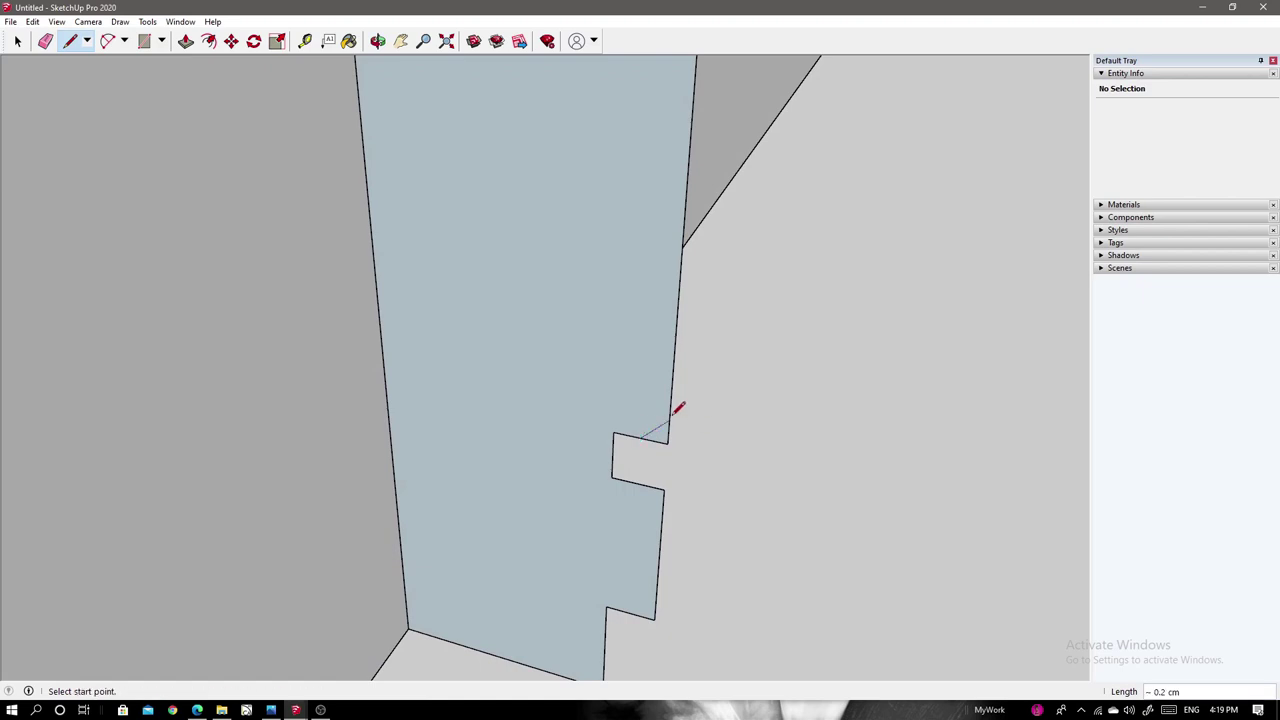
{"action": "key", "text": "l"}
{"action": "mouse_move", "coordinate": [669, 489]}
{"action": "middle_mouse_down"}
{"action": "mouse_move", "coordinate": [637, 519]}
{"action": "mouse_move", "coordinate": [577, 309]}
{"action": "middle_mouse_up"}
{"action": "key", "text": "space"}
{"action": "left_click_drag", "start_coordinate": [577, 309], "coordinate": [671, 489]}
{"action": "key", "text": "m"}
{"action": "middle_click_drag", "start_coordinate": [671, 489], "coordinate": [614, 402]}
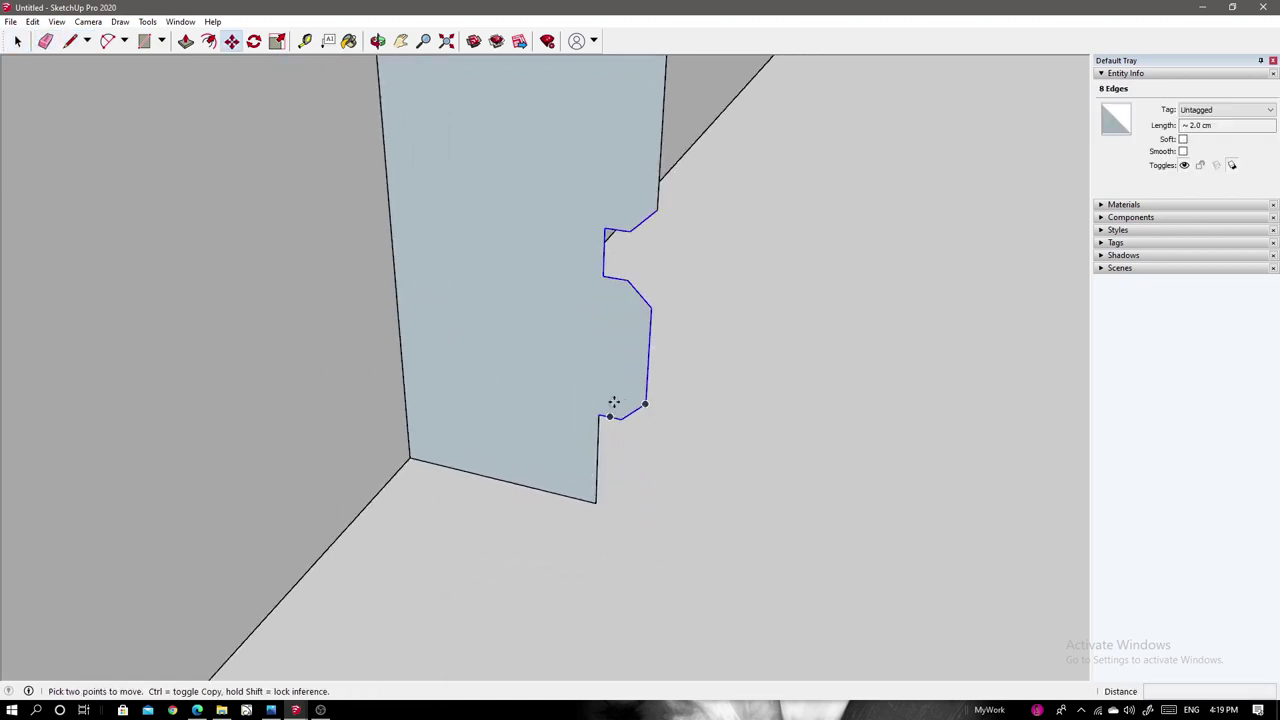
{"action": "key", "text": "space"}
{"action": "scroll", "coordinate": [596, 447], "scroll_direction": "down", "scroll_amount": 5}
{"action": "middle_click_drag", "start_coordinate": [406, 351], "coordinate": [362, 448]}
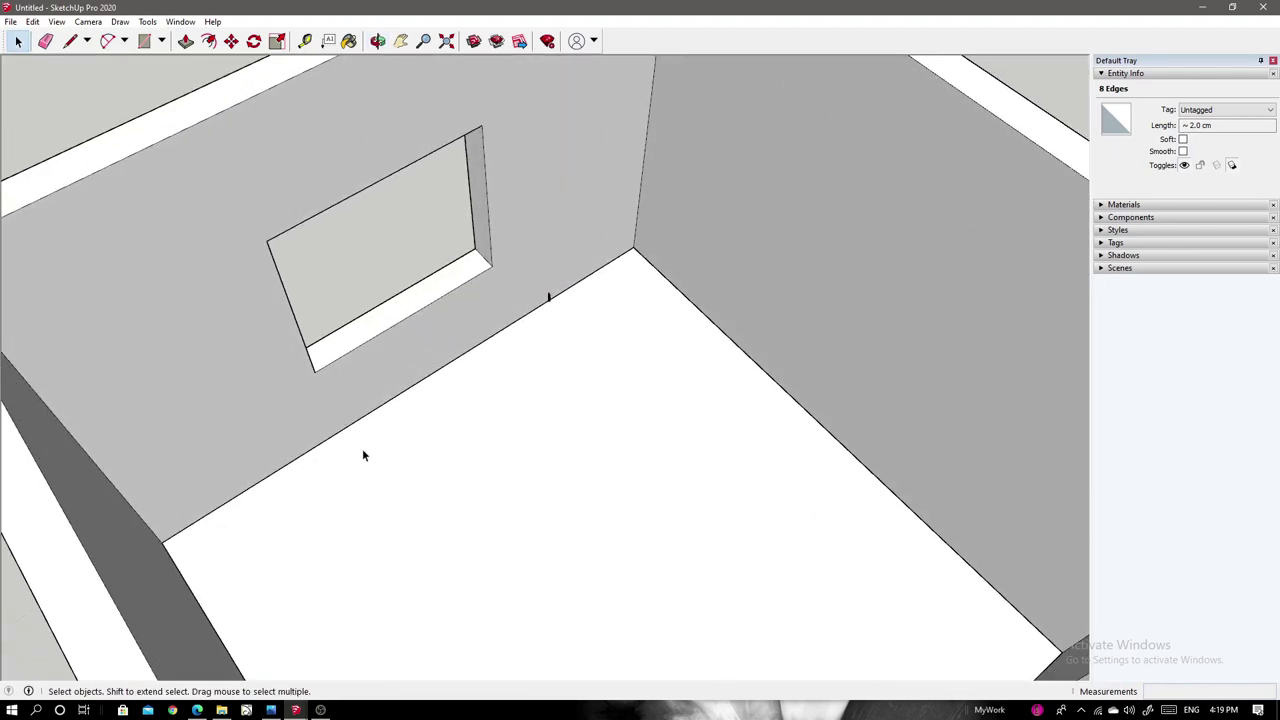
Orbit around the room corners and select a floor edge along the wall.
{"action": "scroll", "coordinate": [558, 266], "scroll_direction": "up", "scroll_amount": 4}
{"action": "key", "text": "l"}
{"action": "scroll", "coordinate": [563, 261], "scroll_direction": "up", "scroll_amount": 3}
{"action": "left_click", "coordinate": [594, 306]}
{"action": "scroll", "coordinate": [594, 306], "scroll_direction": "down", "scroll_amount": 3}
{"action": "middle_click_drag", "start_coordinate": [860, 194], "coordinate": [588, 228]}
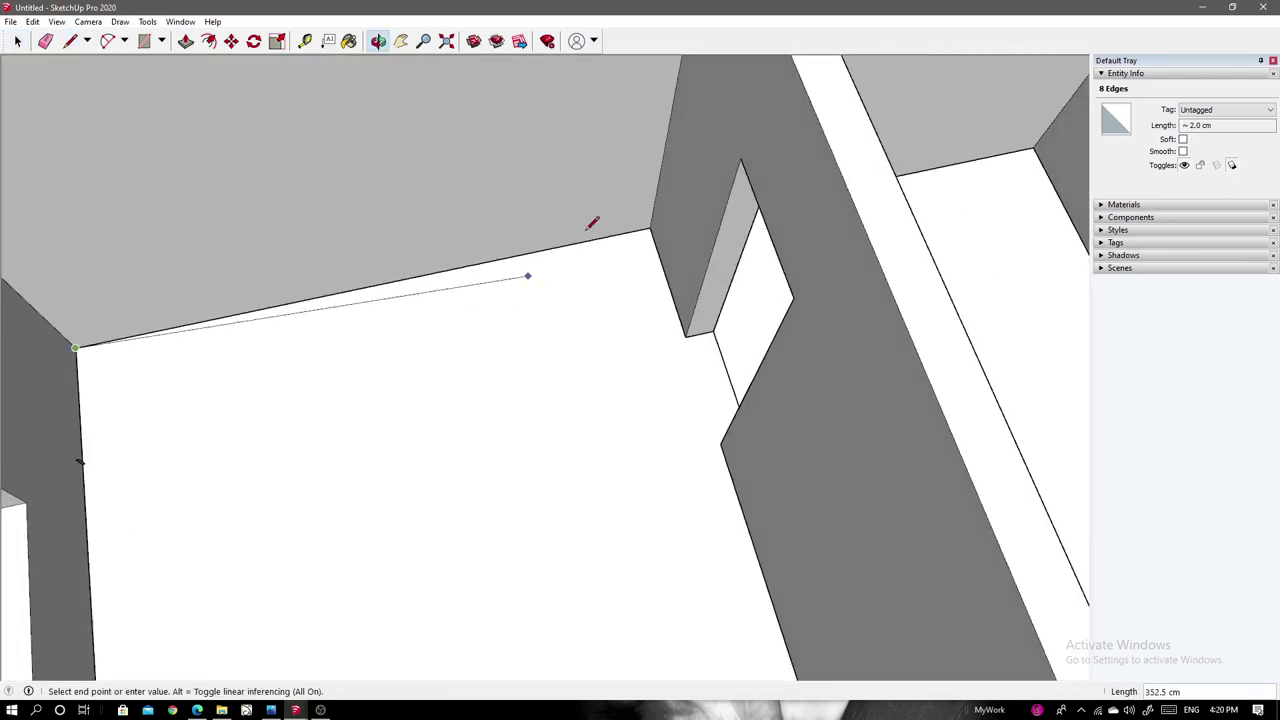
{"action": "middle_click_drag", "start_coordinate": [713, 372], "coordinate": [477, 412]}
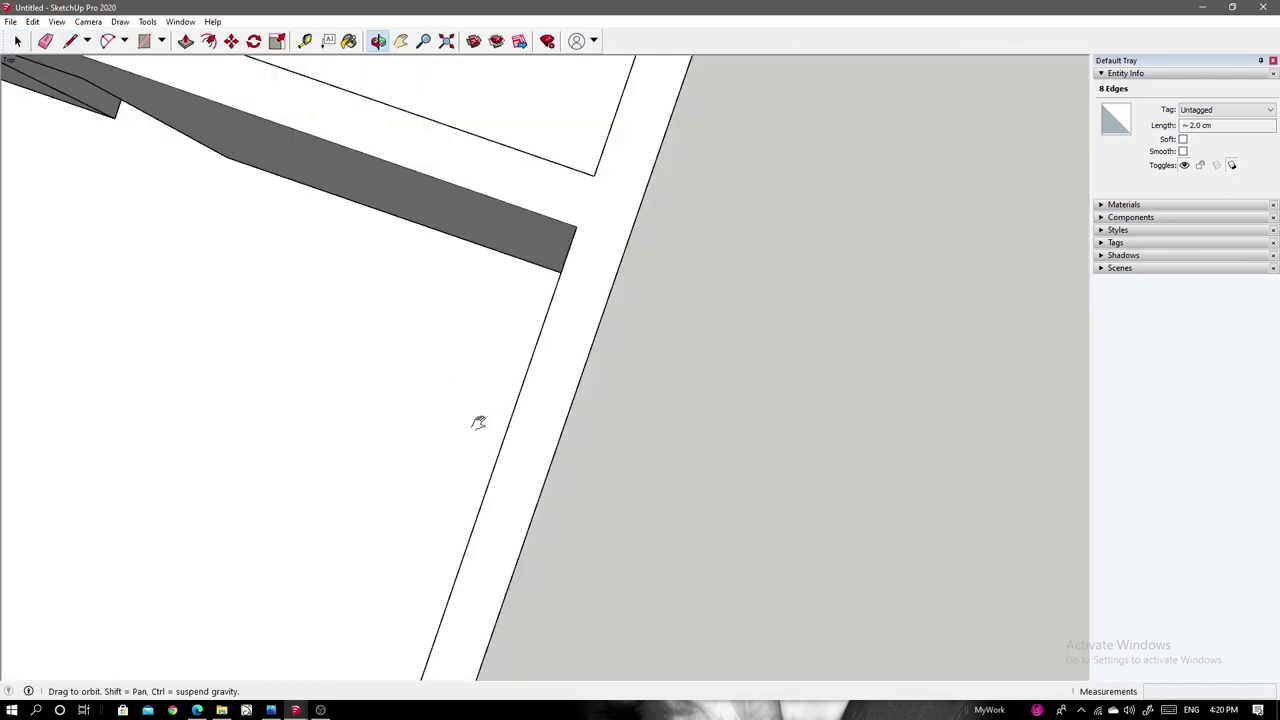
{"action": "scroll", "coordinate": [466, 366], "scroll_direction": "down", "scroll_amount": 3}
{"action": "middle_click_drag", "start_coordinate": [466, 366], "coordinate": [594, 340]}
{"action": "scroll", "coordinate": [723, 357], "scroll_direction": "down", "scroll_amount": 2}
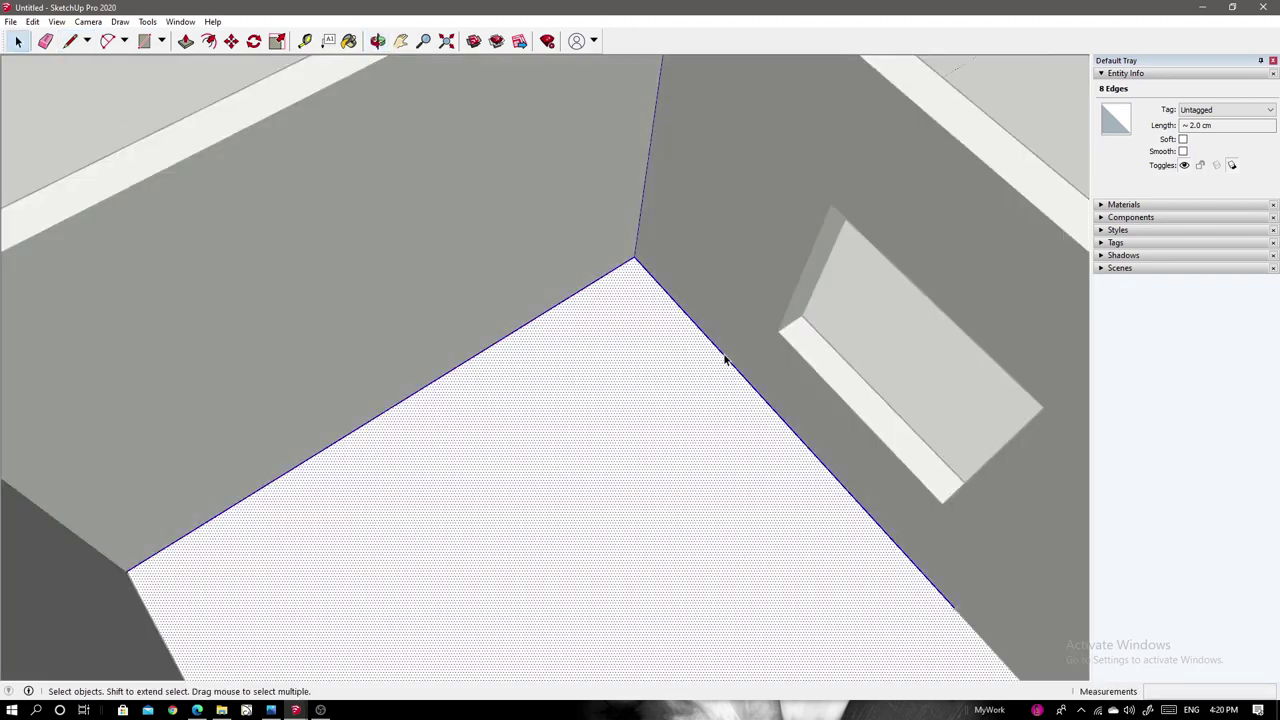
{"action": "left_click", "coordinate": [723, 357]}
{"action": "middle_click_drag", "start_coordinate": [723, 357], "coordinate": [620, 400]}
{"action": "scroll", "coordinate": [585, 305], "scroll_direction": "up", "scroll_amount": 3}
Select the baseboard molding group, enter it for editing, and inspect it close up.
{"action": "left_click", "coordinate": [585, 305]}
{"action": "left_click", "coordinate": [585, 305]}
{"action": "scroll", "coordinate": [585, 305], "scroll_direction": "down", "scroll_amount": 3}
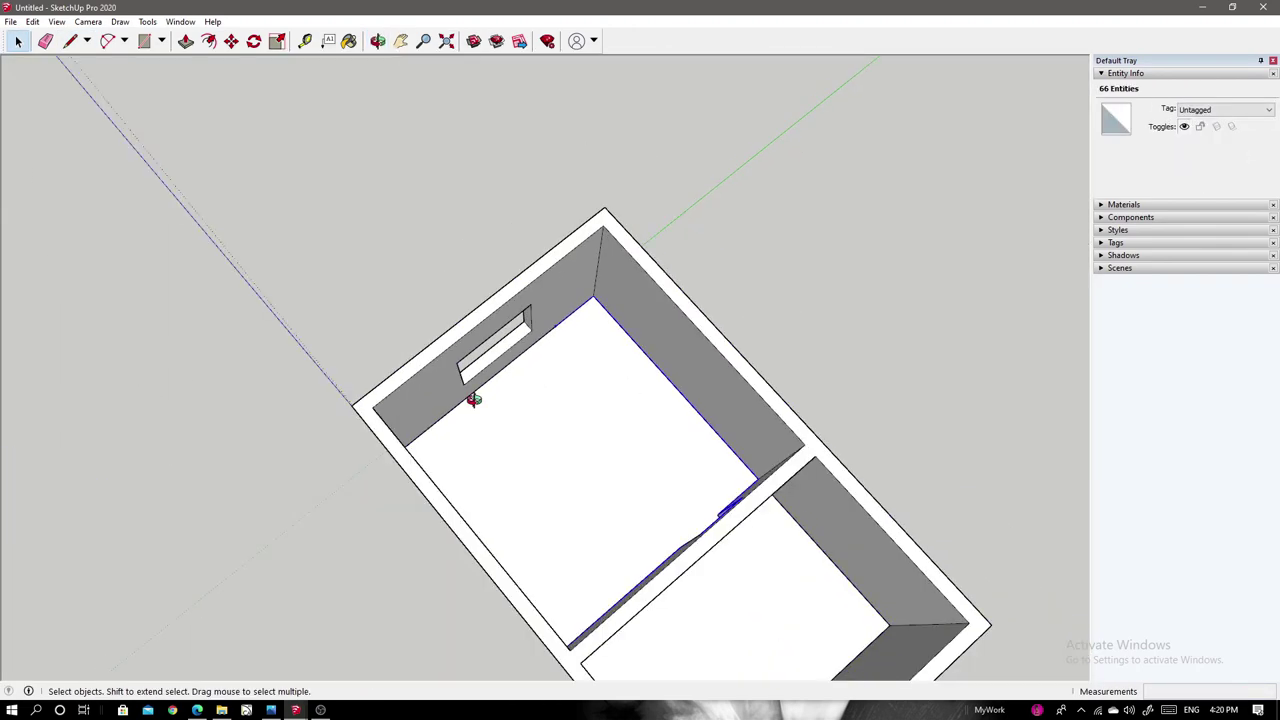
{"action": "scroll", "coordinate": [677, 297], "scroll_direction": "up", "scroll_amount": 3}
{"action": "scroll", "coordinate": [597, 220], "scroll_direction": "up", "scroll_amount": 2}
{"action": "scroll", "coordinate": [220, 214], "scroll_direction": "down", "scroll_amount": 1}
{"action": "double_click", "coordinate": [511, 218]}
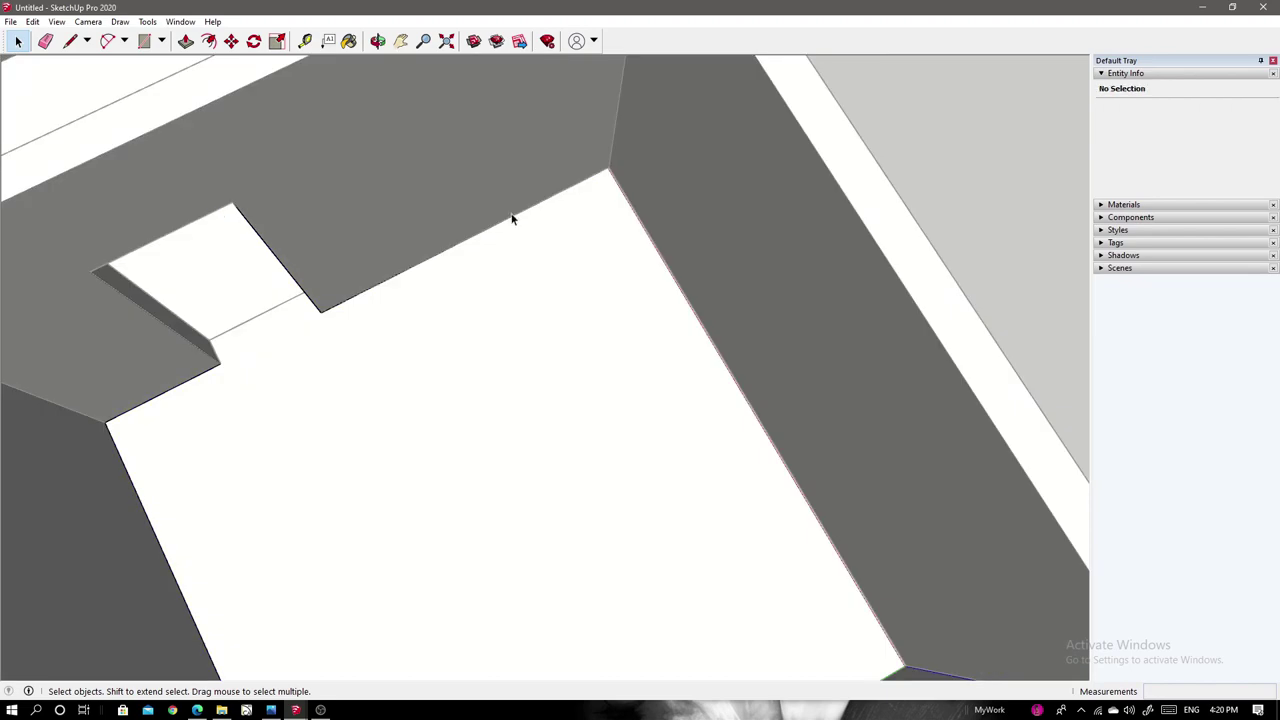
{"action": "mouse_move", "coordinate": [651, 137]}
{"action": "middle_mouse_down"}
{"action": "mouse_move", "coordinate": [754, 234]}
{"action": "mouse_move", "coordinate": [1014, 229]}
{"action": "mouse_move", "coordinate": [700, 126]}
{"action": "middle_mouse_up"}
{"action": "scroll", "coordinate": [657, 262], "scroll_direction": "up", "scroll_amount": 3}
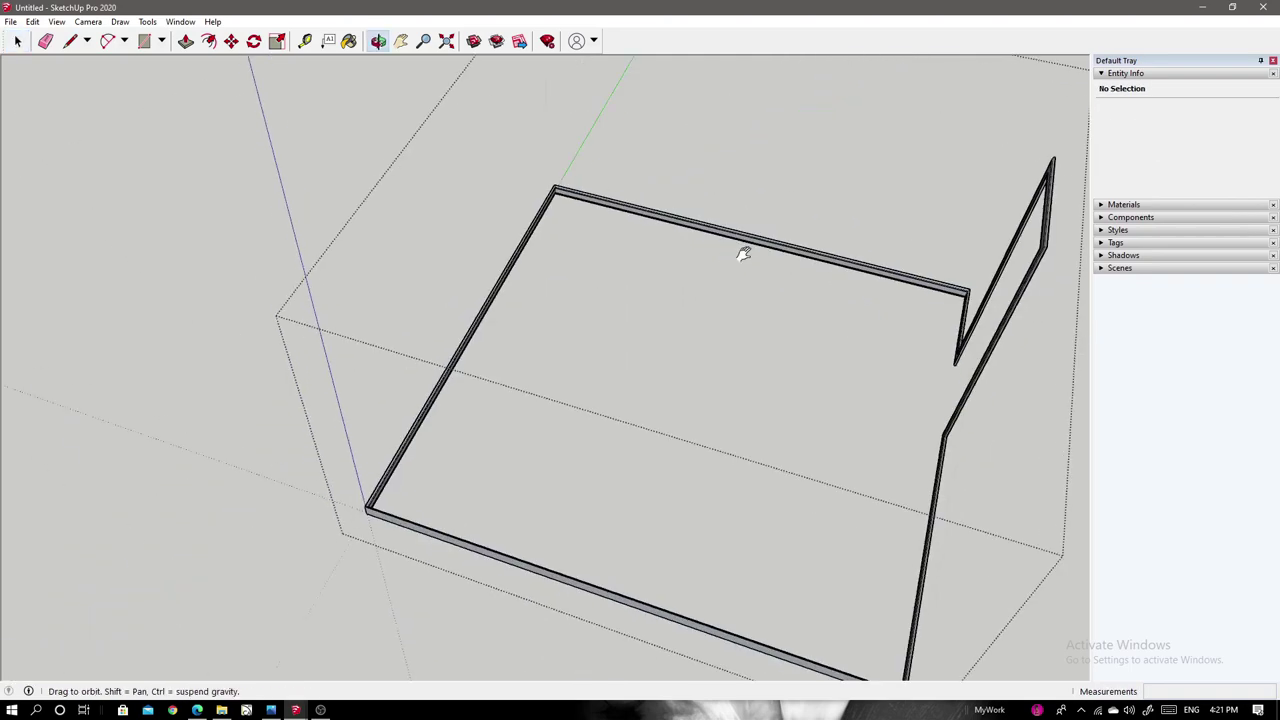
{"action": "scroll", "coordinate": [688, 328], "scroll_direction": "up", "scroll_amount": 3}
{"action": "right_click", "coordinate": [704, 325]}
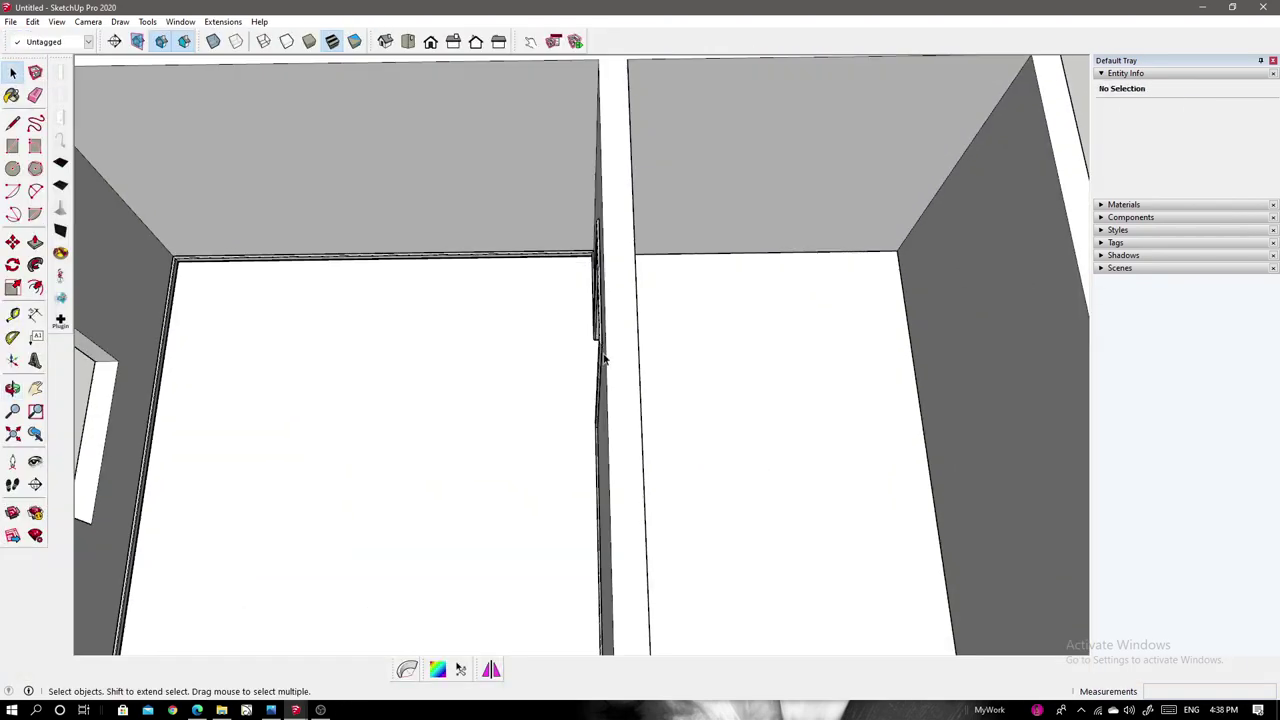
Select the molding and all of the room's wall geometry.
{"action": "left_click", "coordinate": [604, 360]}
{"action": "scroll", "coordinate": [604, 360], "scroll_direction": "down", "scroll_amount": 10}
{"action": "key", "text": "m"}
{"action": "key", "text": "space"}
{"action": "scroll", "coordinate": [560, 301], "scroll_direction": "up", "scroll_amount": 10}
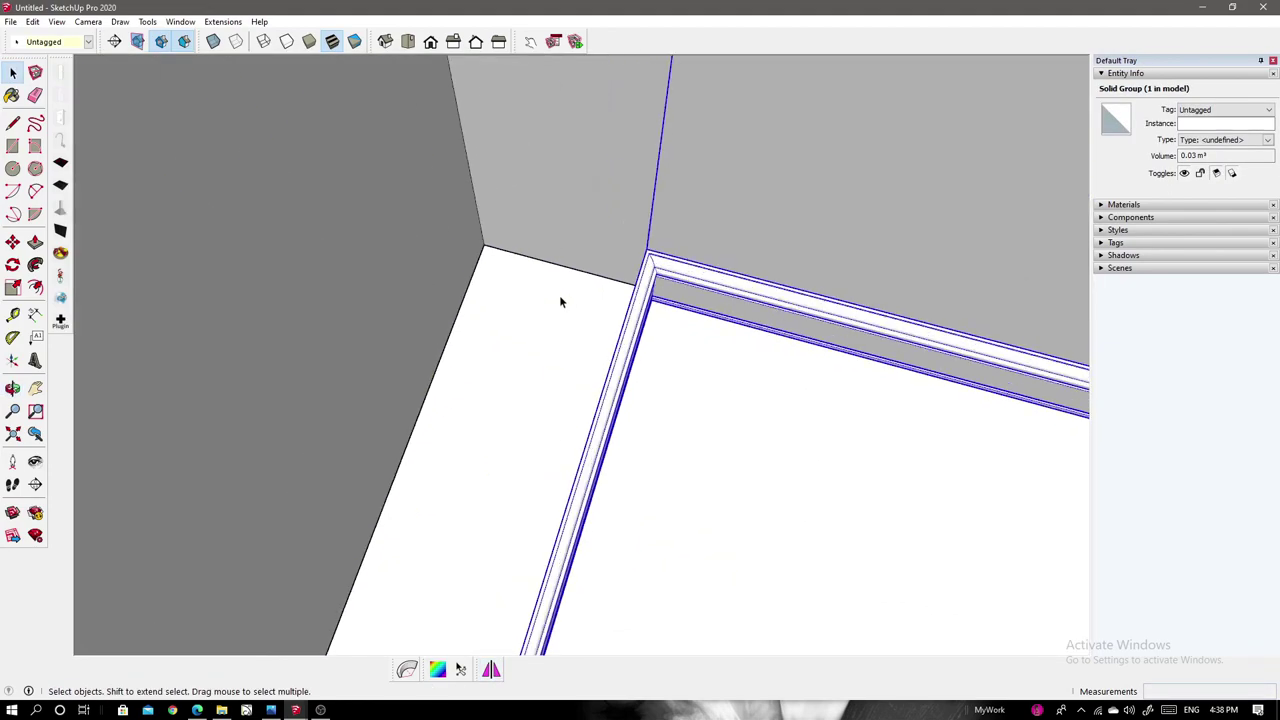
{"action": "scroll", "coordinate": [560, 301], "scroll_direction": "down", "scroll_amount": 3}
{"action": "scroll", "coordinate": [451, 337], "scroll_direction": "down", "scroll_amount": 5}
{"action": "middle_click_drag", "start_coordinate": [451, 337], "coordinate": [537, 423]}
{"action": "left_click_drag", "start_coordinate": [720, 147], "coordinate": [857, 648]}
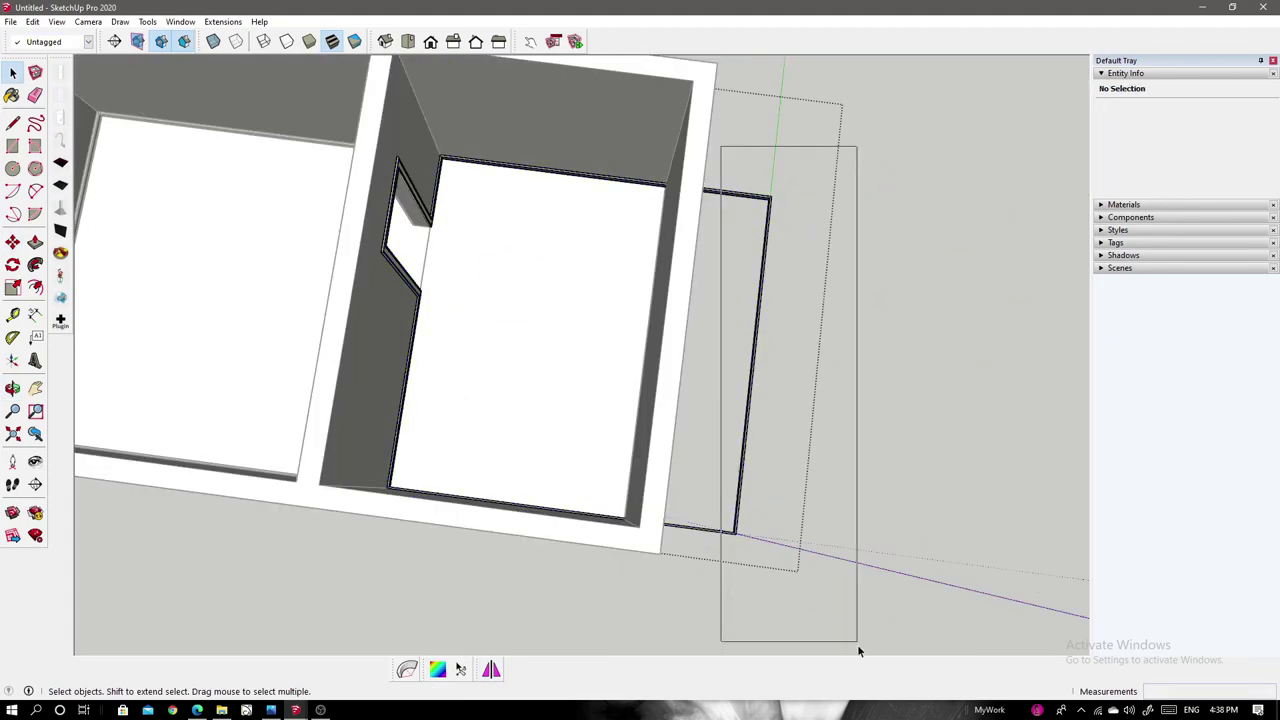
{"action": "key", "text": "m"}
{"action": "middle_click_drag", "start_coordinate": [857, 648], "coordinate": [790, 433]}
Add the Soften Edges panel to the side tray via Manage Trays.
{"action": "right_click", "coordinate": [1124, 62]}
{"action": "left_click", "coordinate": [1150, 95]}
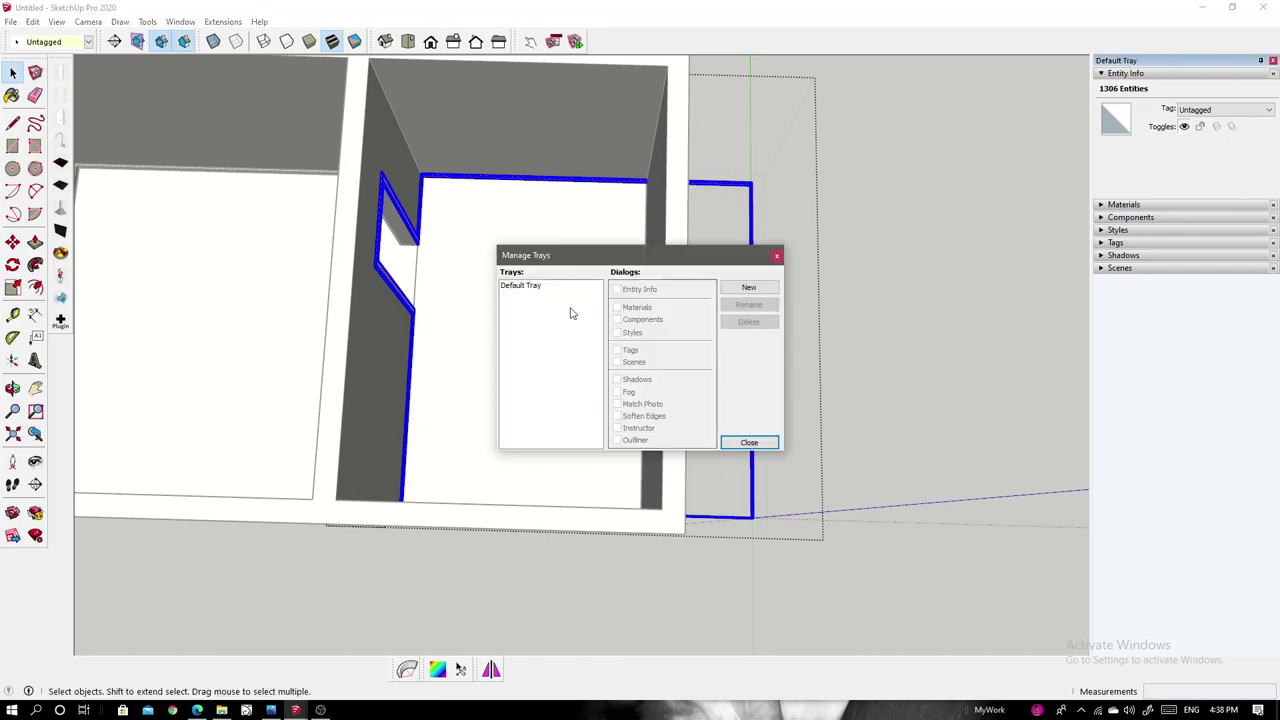
{"action": "left_click", "coordinate": [633, 416]}
{"action": "left_click", "coordinate": [749, 442]}
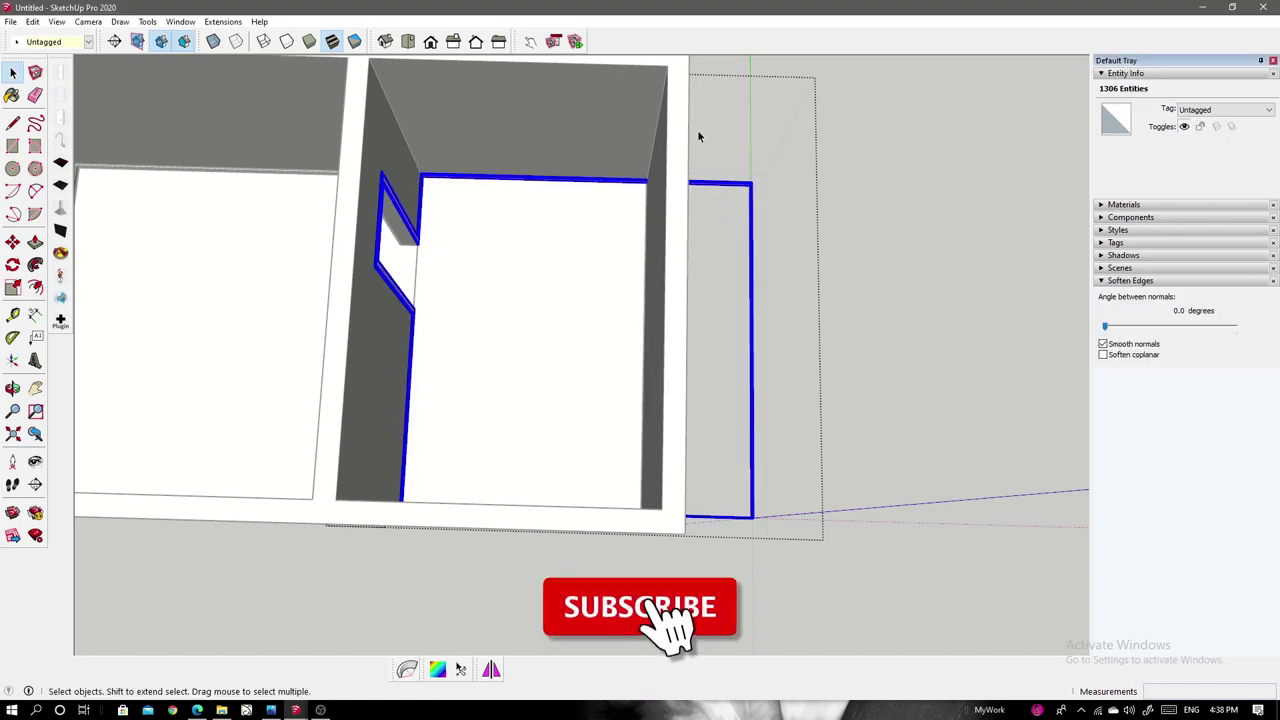
Select the geometry at the door's bottom corner for softening.
{"action": "middle_click_drag", "start_coordinate": [697, 129], "coordinate": [557, 278]}
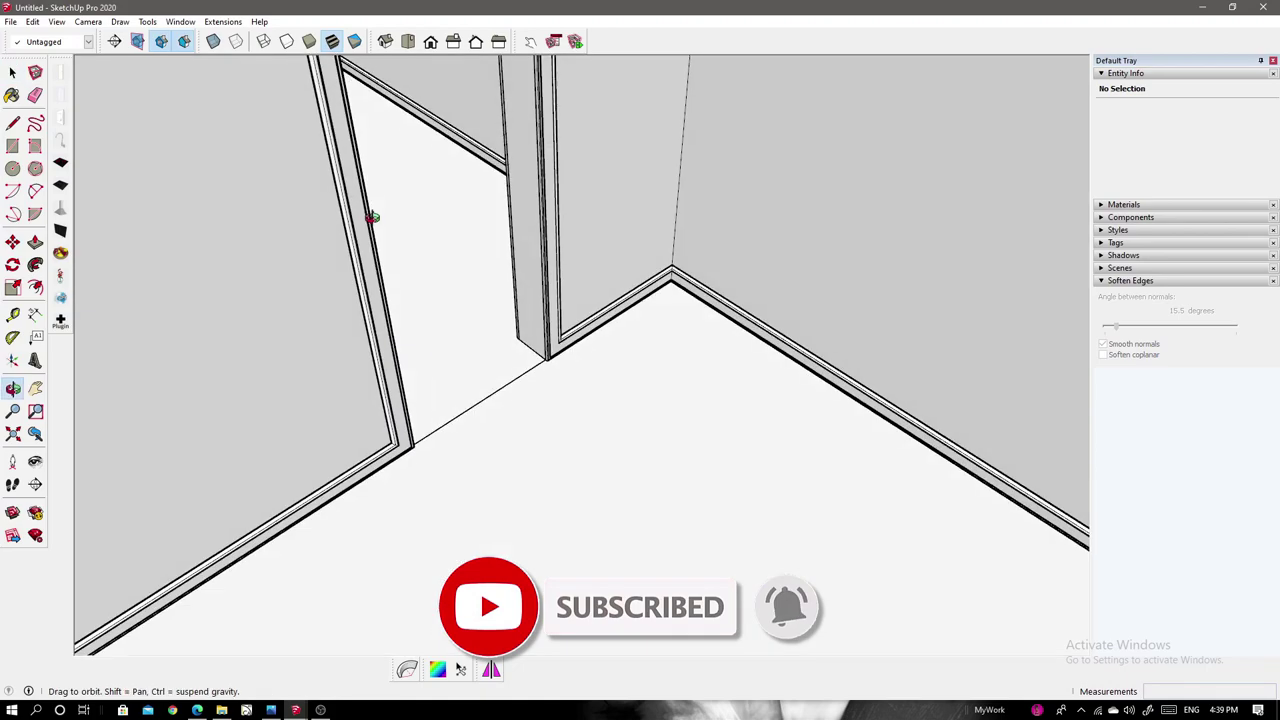
{"action": "middle_click_drag", "start_coordinate": [371, 214], "coordinate": [583, 480]}
{"action": "key", "text": "r"}
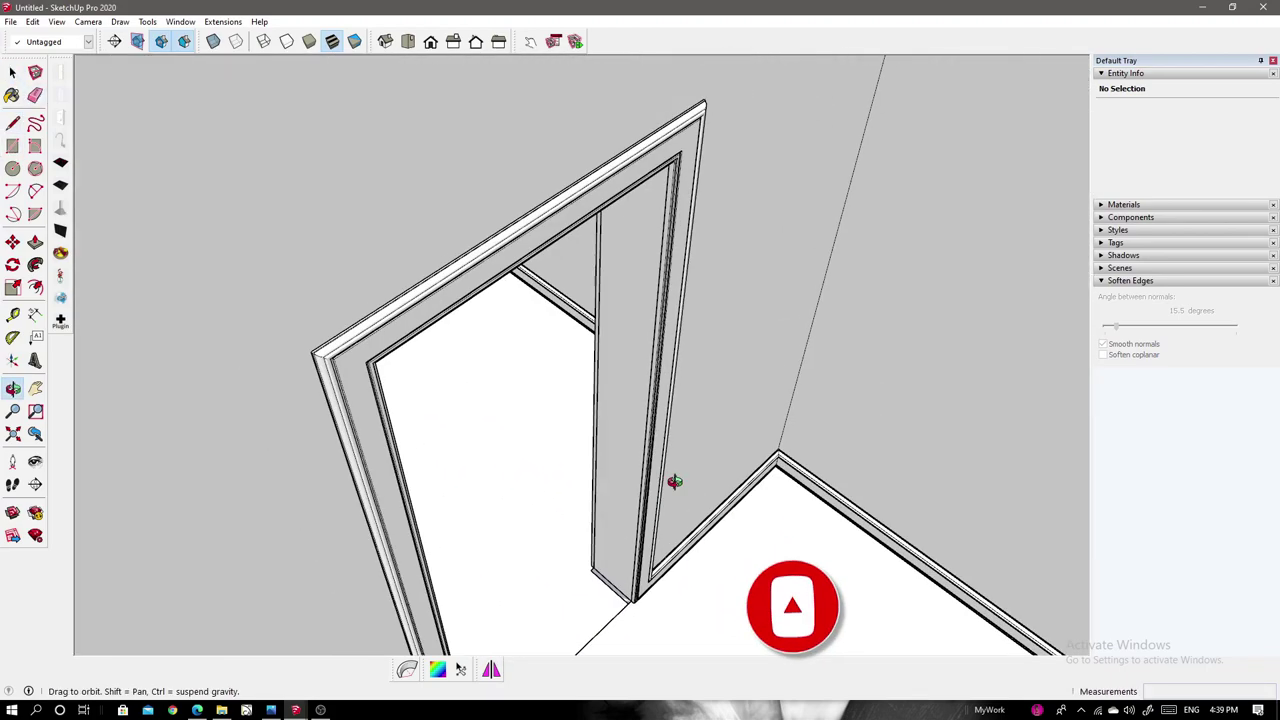
{"action": "middle_click_drag", "start_coordinate": [660, 524], "coordinate": [657, 257]}
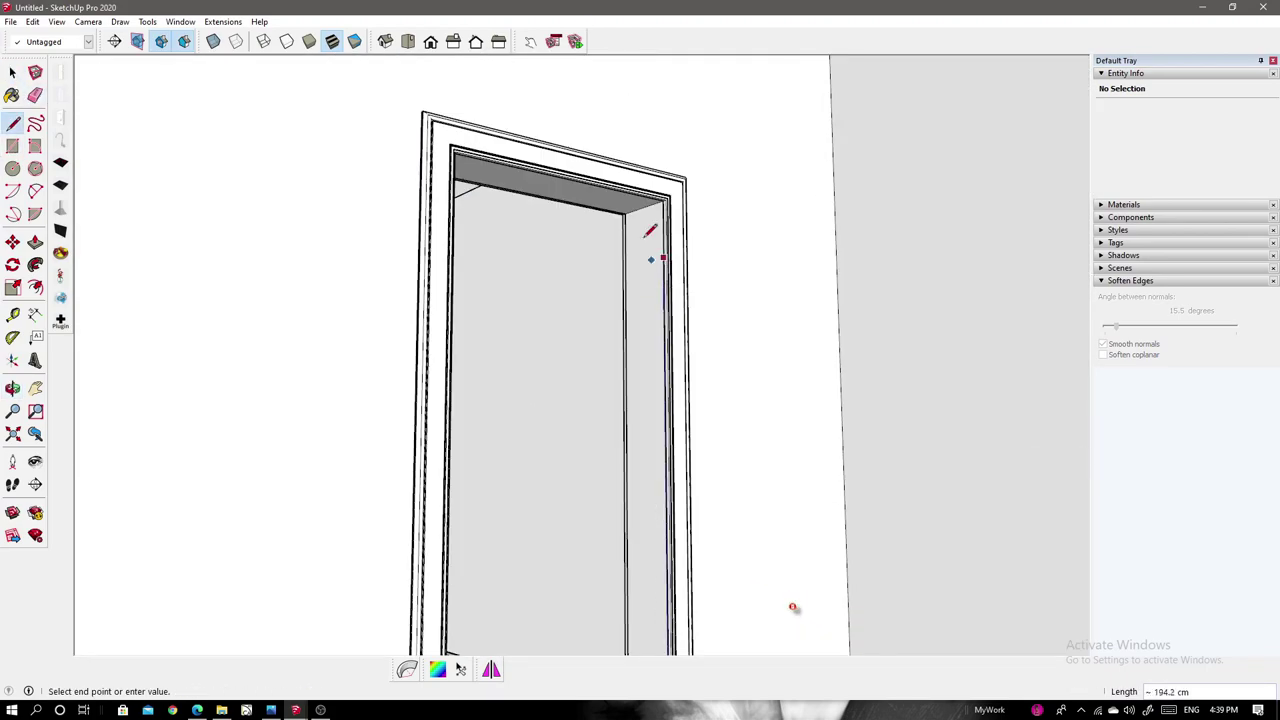
{"action": "mouse_move", "coordinate": [557, 200]}
{"action": "middle_mouse_down"}
{"action": "mouse_move", "coordinate": [1072, 378]}
{"action": "mouse_move", "coordinate": [606, 512]}
{"action": "middle_mouse_up"}
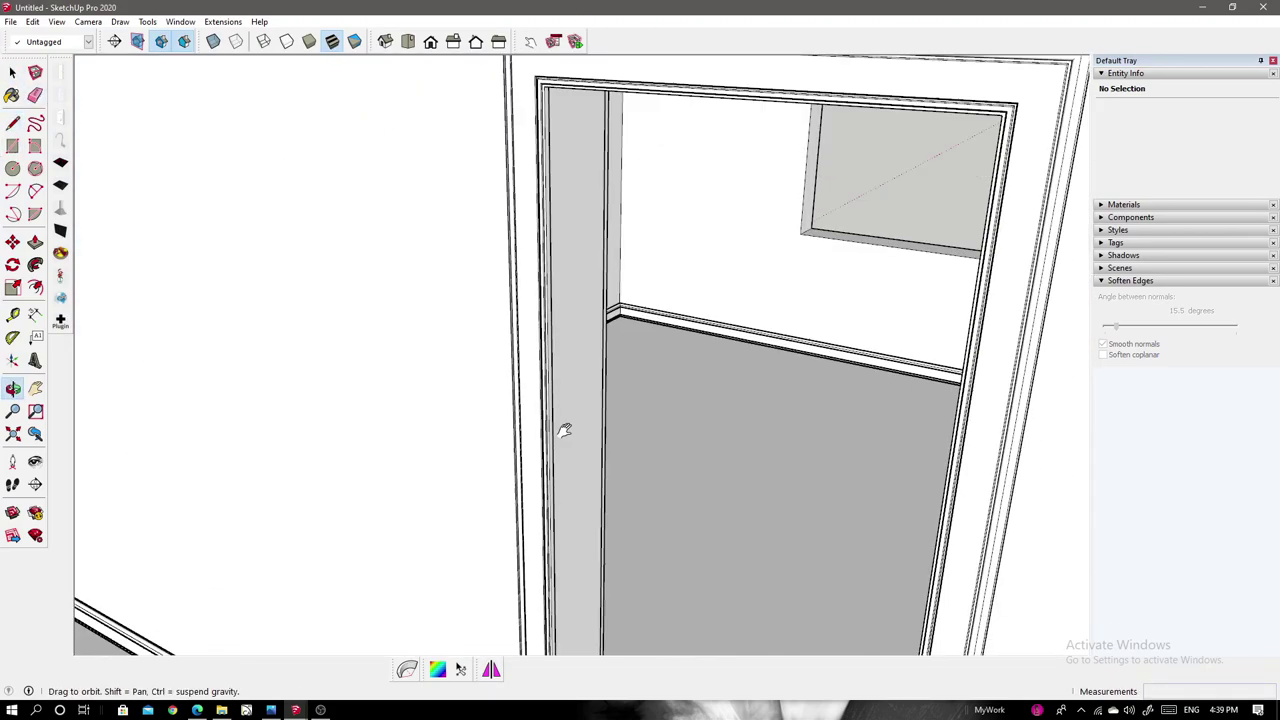
{"action": "key", "text": "space"}
{"action": "scroll", "coordinate": [640, 366], "scroll_direction": "down", "scroll_amount": 5}
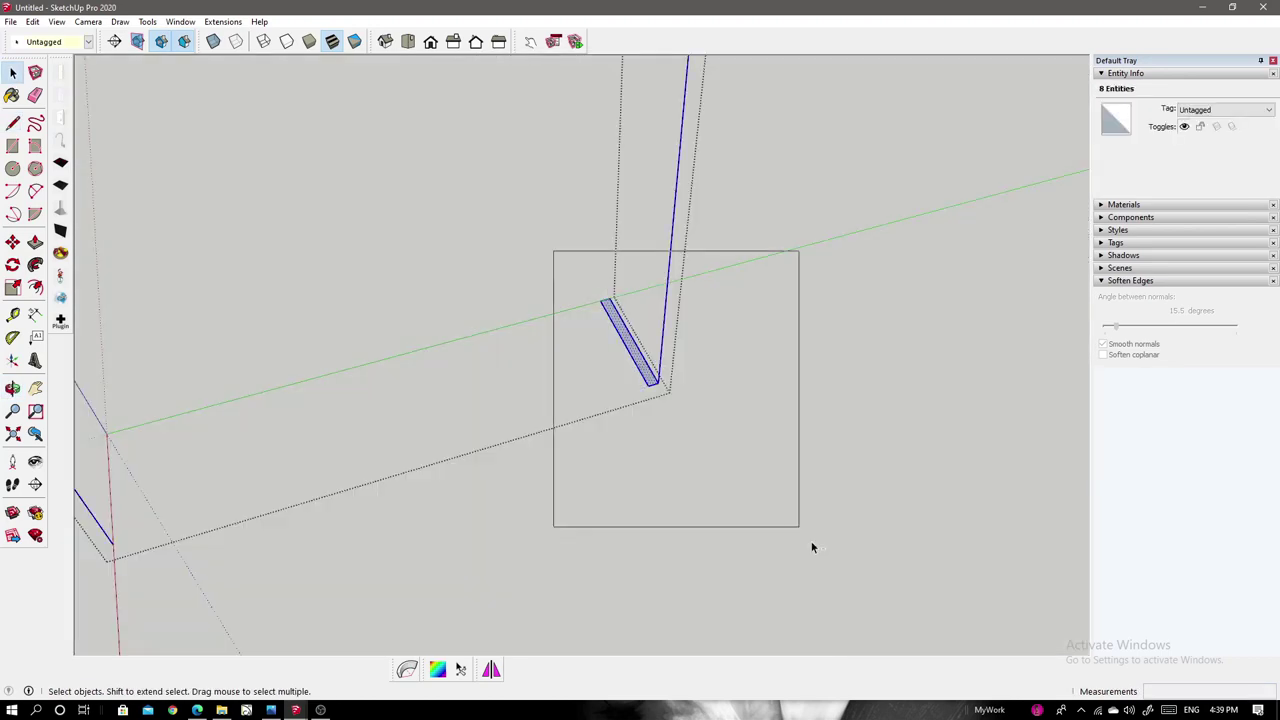
{"action": "left_click_drag", "start_coordinate": [551, 249], "coordinate": [808, 543]}
{"action": "mouse_move", "coordinate": [808, 543]}
{"action": "middle_mouse_down"}
{"action": "mouse_move", "coordinate": [301, 191]}
{"action": "mouse_move", "coordinate": [56, 78]}
{"action": "middle_mouse_up"}
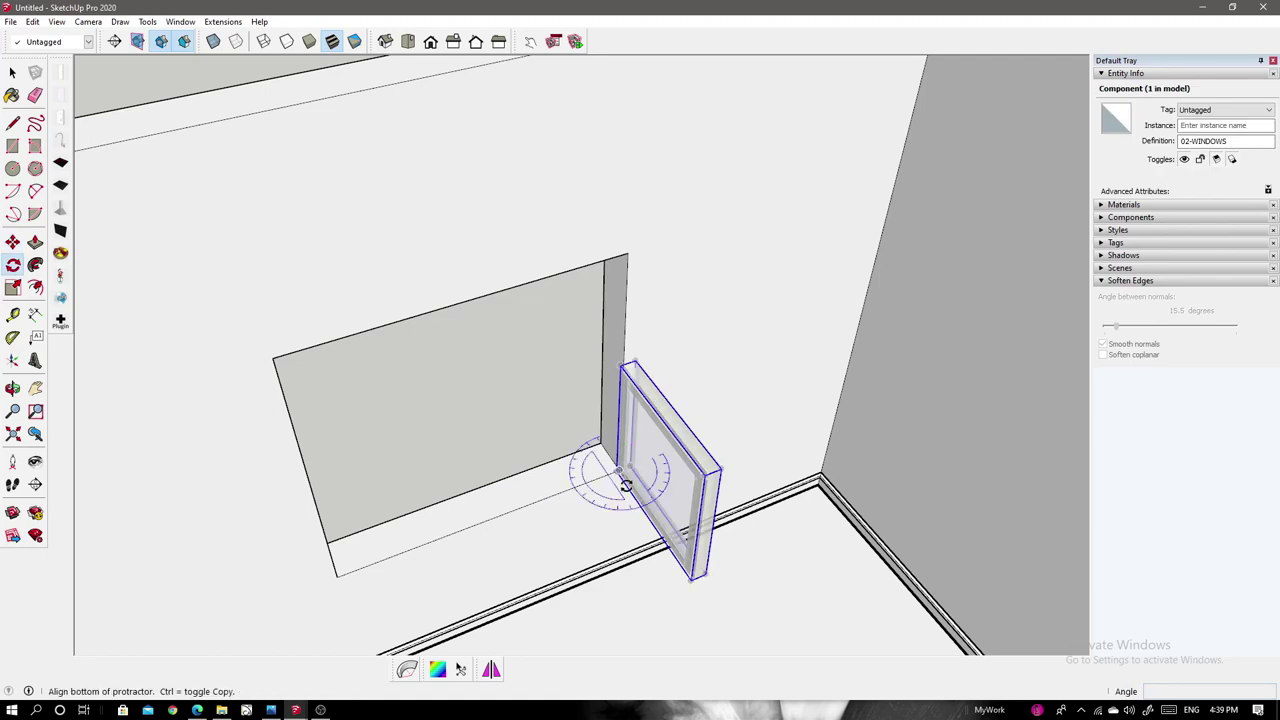
Move the 02-WINDOWS component into the wall opening.
{"action": "key", "text": "m"}
{"action": "scroll", "coordinate": [406, 591], "scroll_direction": "up", "scroll_amount": 5}
{"action": "scroll", "coordinate": [540, 457], "scroll_direction": "down", "scroll_amount": 5}
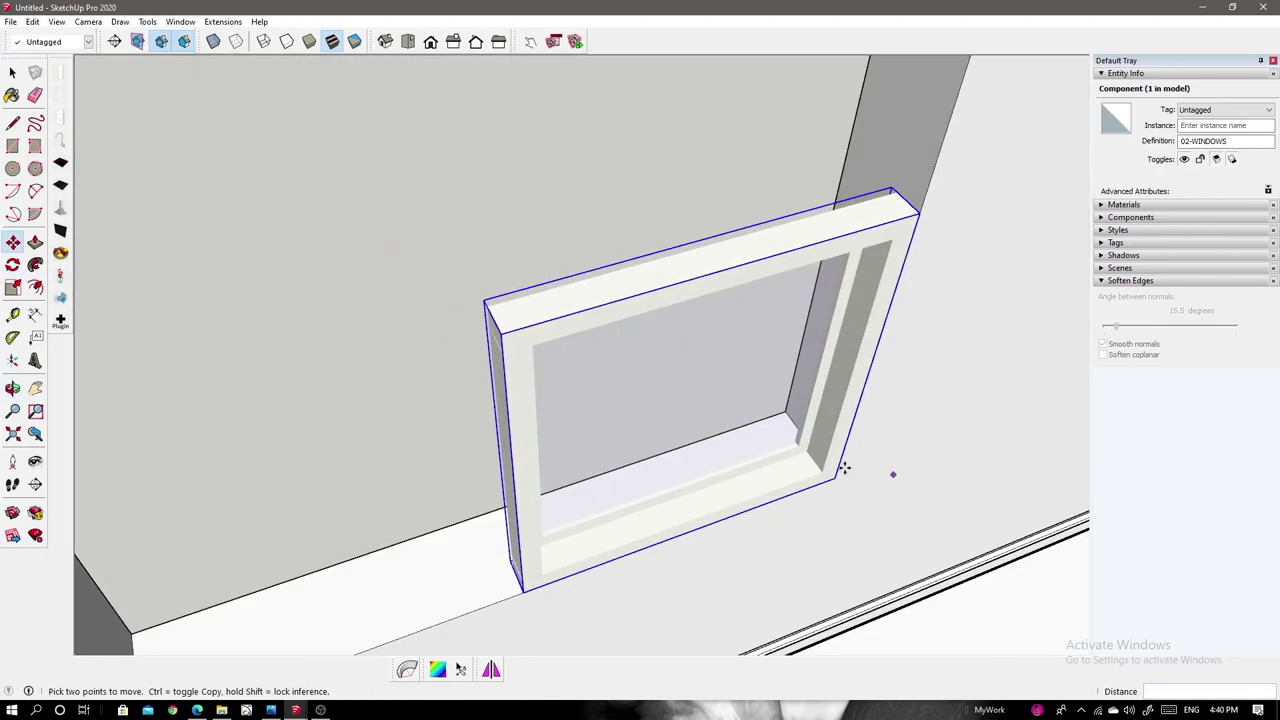
{"action": "middle_click_drag", "start_coordinate": [889, 474], "coordinate": [607, 386]}
Scale the window to match the opening, checking the frame up close.
{"action": "key", "text": "s"}
{"action": "scroll", "coordinate": [866, 383], "scroll_direction": "up", "scroll_amount": 5}
{"action": "mouse_move", "coordinate": [866, 383]}
{"action": "middle_mouse_down"}
{"action": "mouse_move", "coordinate": [551, 429]}
{"action": "mouse_move", "coordinate": [759, 273]}
{"action": "middle_mouse_up"}
{"action": "scroll", "coordinate": [211, 432], "scroll_direction": "up", "scroll_amount": 5}
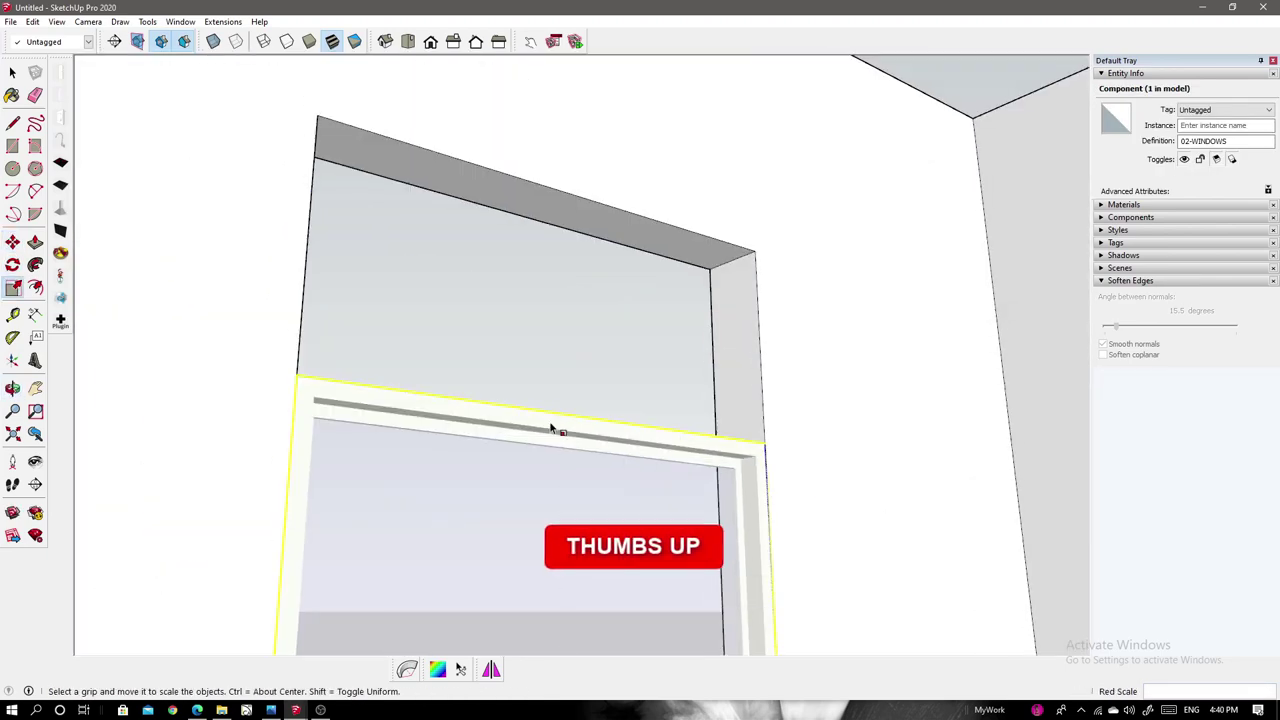
{"action": "scroll", "coordinate": [211, 432], "scroll_direction": "down", "scroll_amount": 5}
{"action": "scroll", "coordinate": [686, 451], "scroll_direction": "up", "scroll_amount": 3}
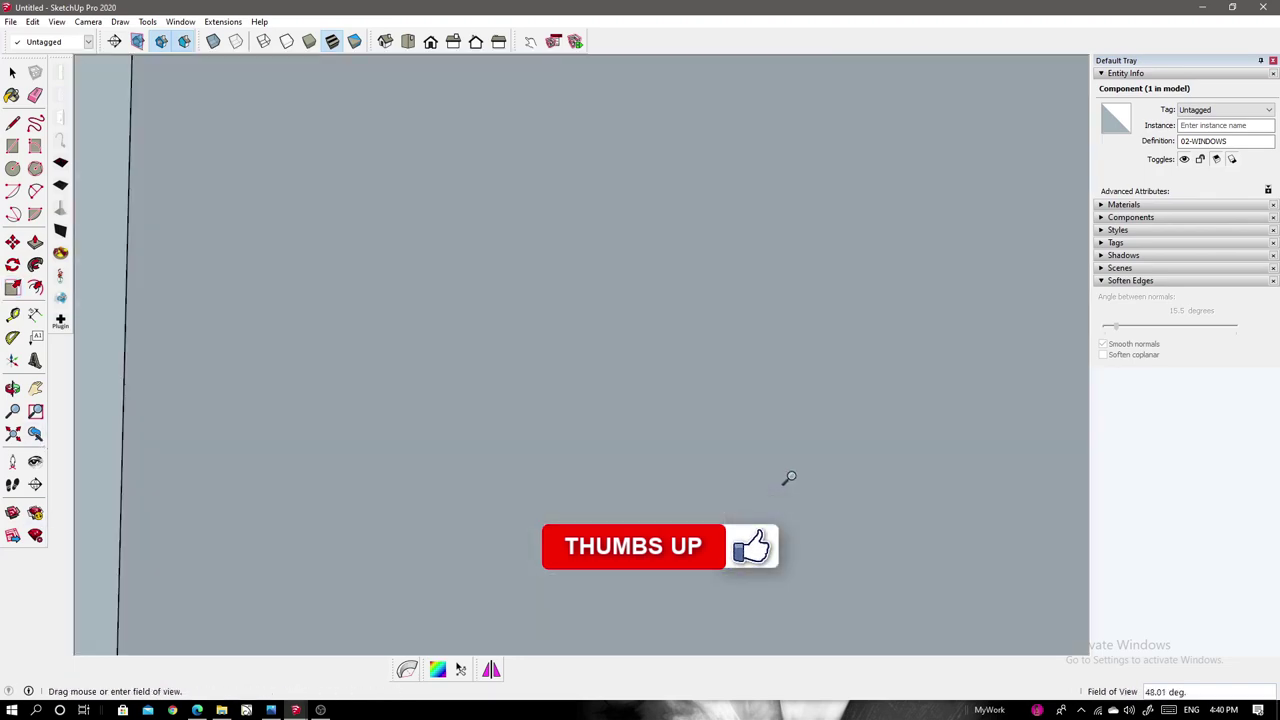
{"action": "middle_click_drag", "start_coordinate": [789, 477], "coordinate": [691, 363]}
Check the fitted window from below and around the room.
{"action": "key", "text": "space"}
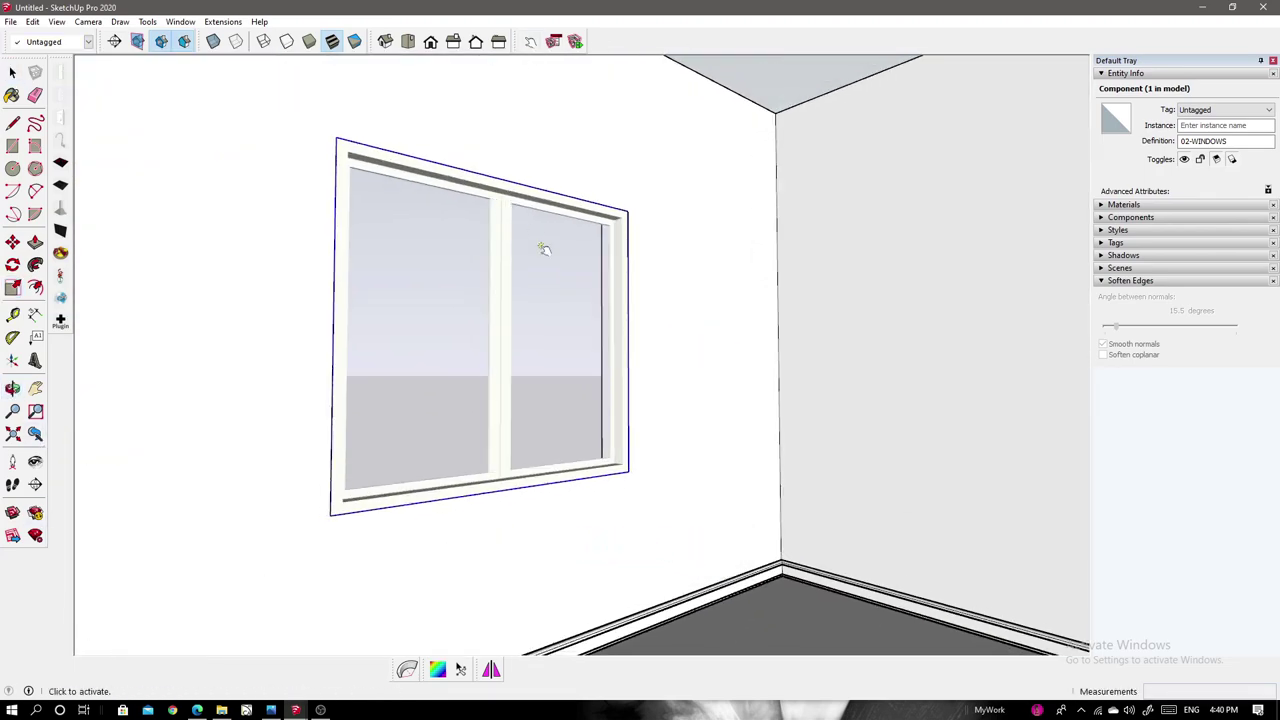
{"action": "mouse_move", "coordinate": [543, 249]}
{"action": "middle_mouse_down"}
{"action": "mouse_move", "coordinate": [837, 389]}
{"action": "mouse_move", "coordinate": [577, 189]}
{"action": "middle_mouse_up"}
{"action": "key", "text": "d"}
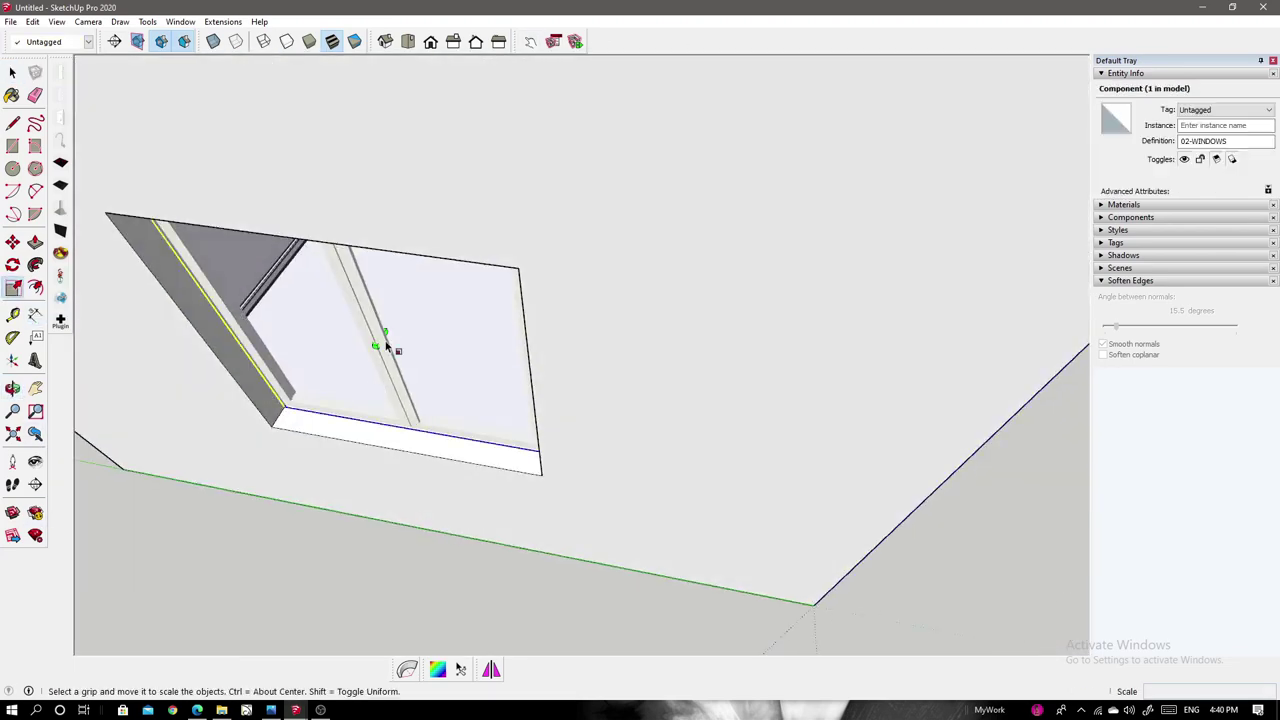
{"action": "scroll", "coordinate": [386, 346], "scroll_direction": "down", "scroll_amount": 3}
{"action": "mouse_move", "coordinate": [577, 475]}
{"action": "middle_mouse_down"}
{"action": "mouse_move", "coordinate": [414, 342]}
{"action": "mouse_move", "coordinate": [569, 411]}
{"action": "mouse_move", "coordinate": [740, 438]}
{"action": "mouse_move", "coordinate": [360, 283]}
{"action": "middle_mouse_up"}
{"action": "scroll", "coordinate": [569, 411], "scroll_direction": "up", "scroll_amount": 5}
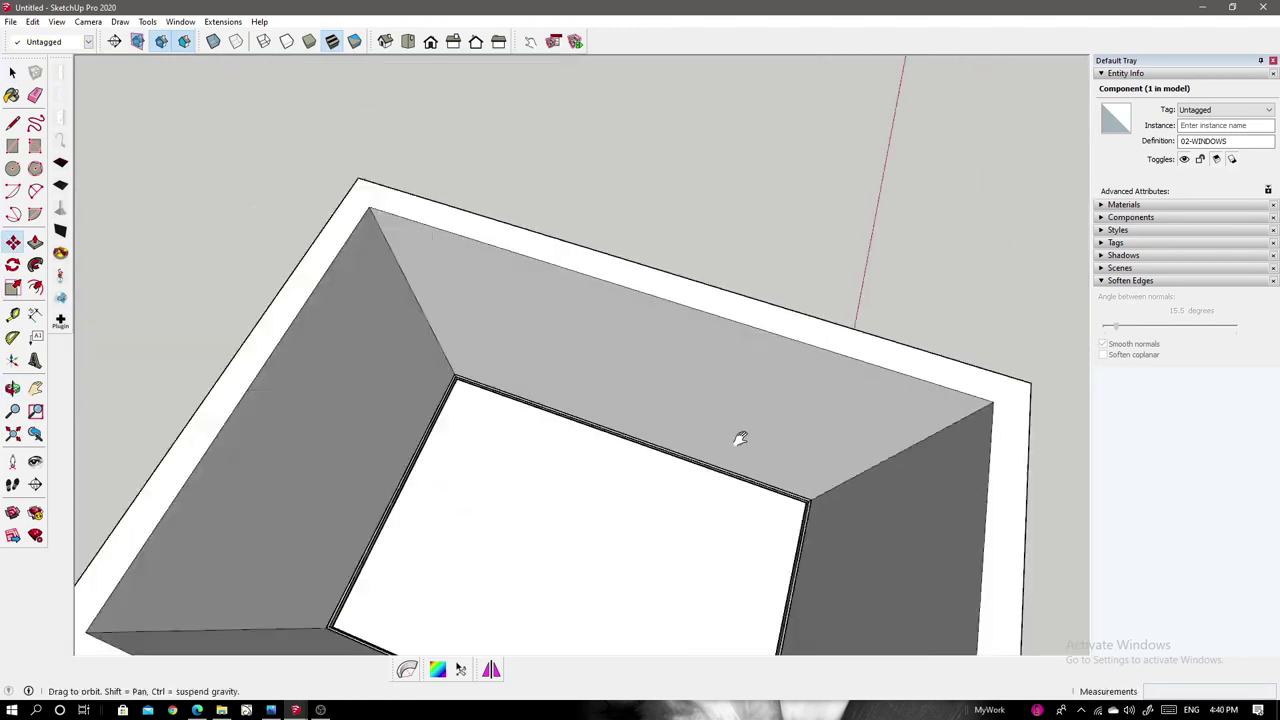
{"action": "key", "text": "t"}
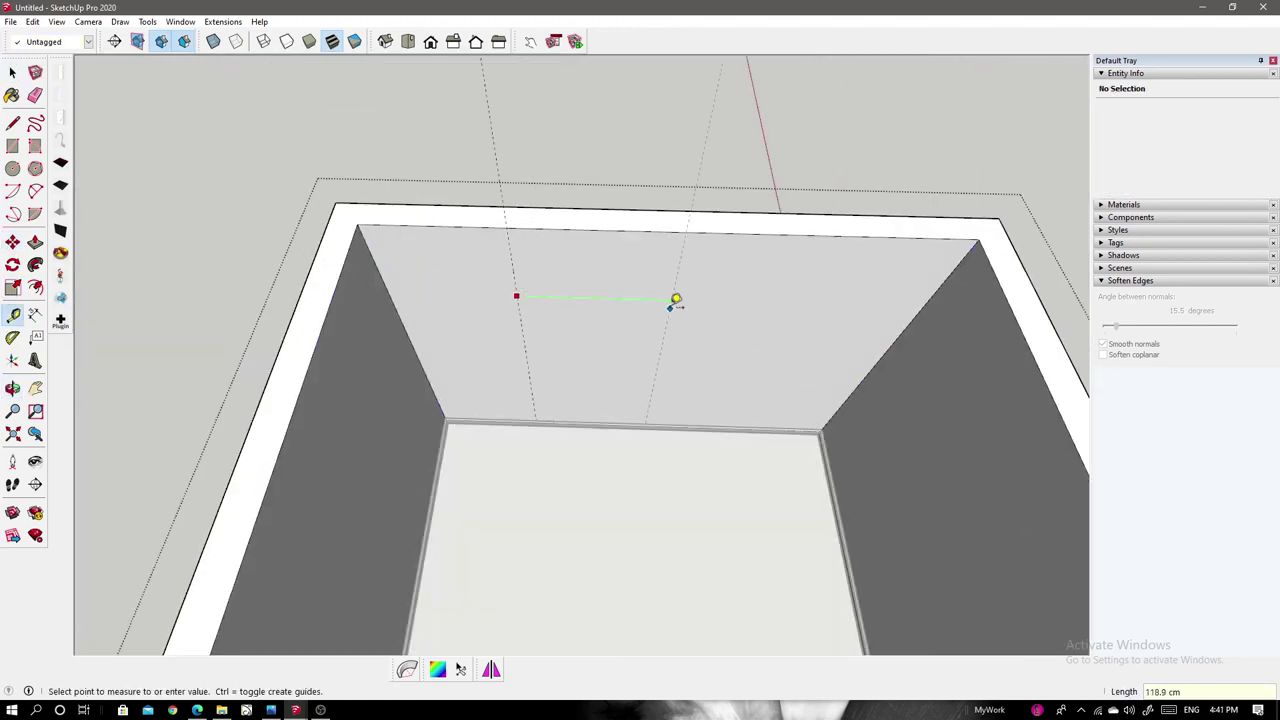
Add measuring guides on the ceiling and draw a rectangle at their intersection.
{"action": "left_click", "coordinate": [621, 434]}
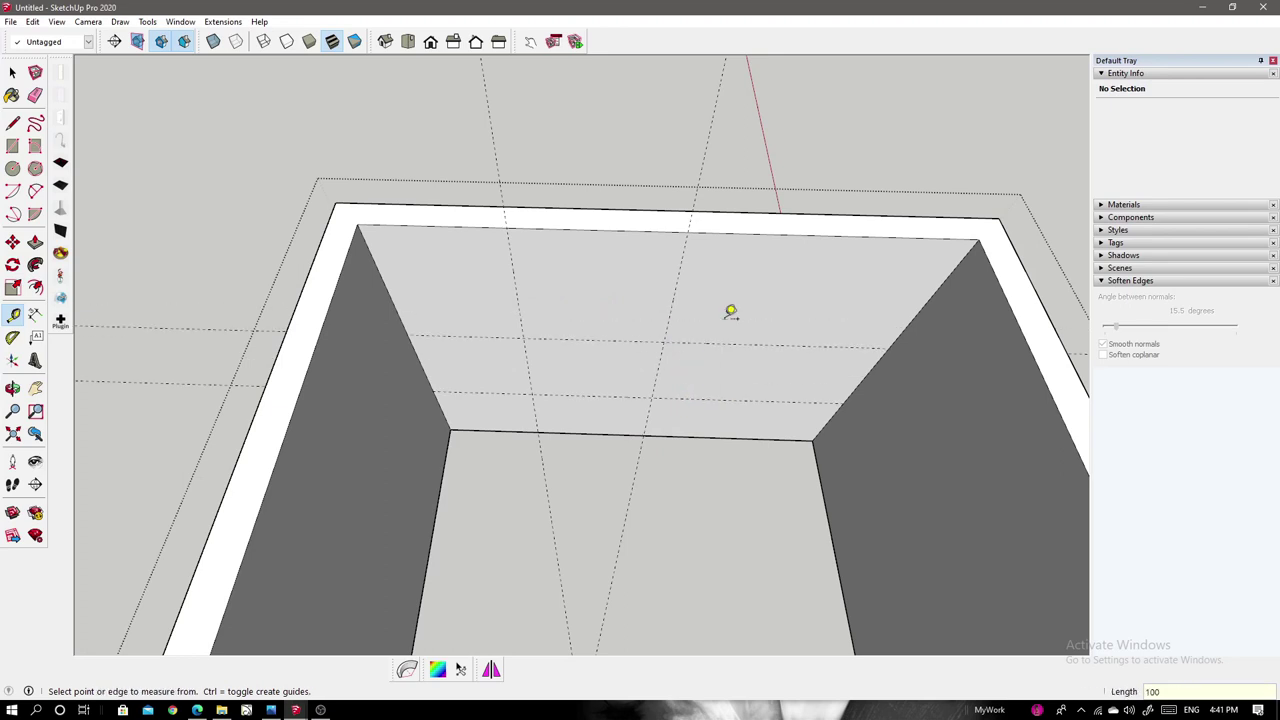
{"action": "scroll", "coordinate": [574, 384], "scroll_direction": "up", "scroll_amount": 3}
{"action": "key", "text": "r"}
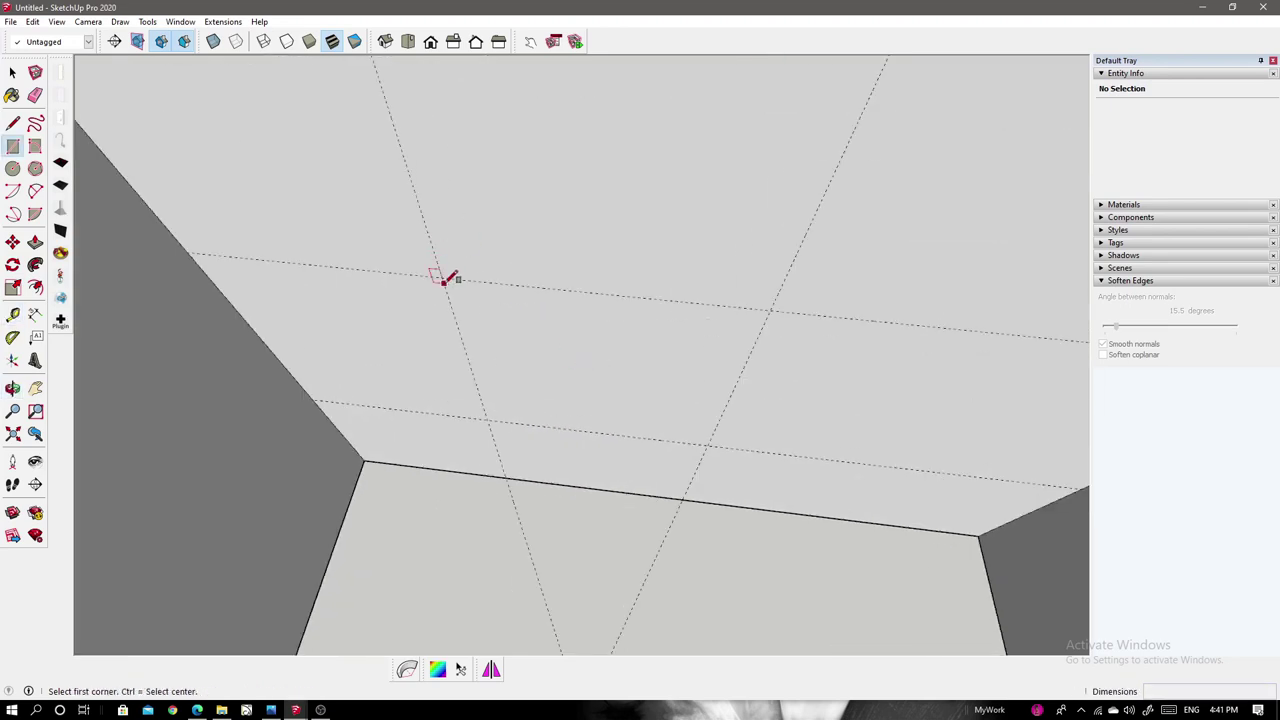
{"action": "left_click", "coordinate": [716, 440]}
{"action": "key", "text": "p"}
{"action": "left_click", "coordinate": [611, 334]}
{"action": "key", "text": "space"}
{"action": "scroll", "coordinate": [783, 177], "scroll_direction": "down", "scroll_amount": 5}
Copy the 02-WINDOWS window into the right room and turn it 90 degrees.
{"action": "middle_click_drag", "start_coordinate": [783, 177], "coordinate": [391, 470]}
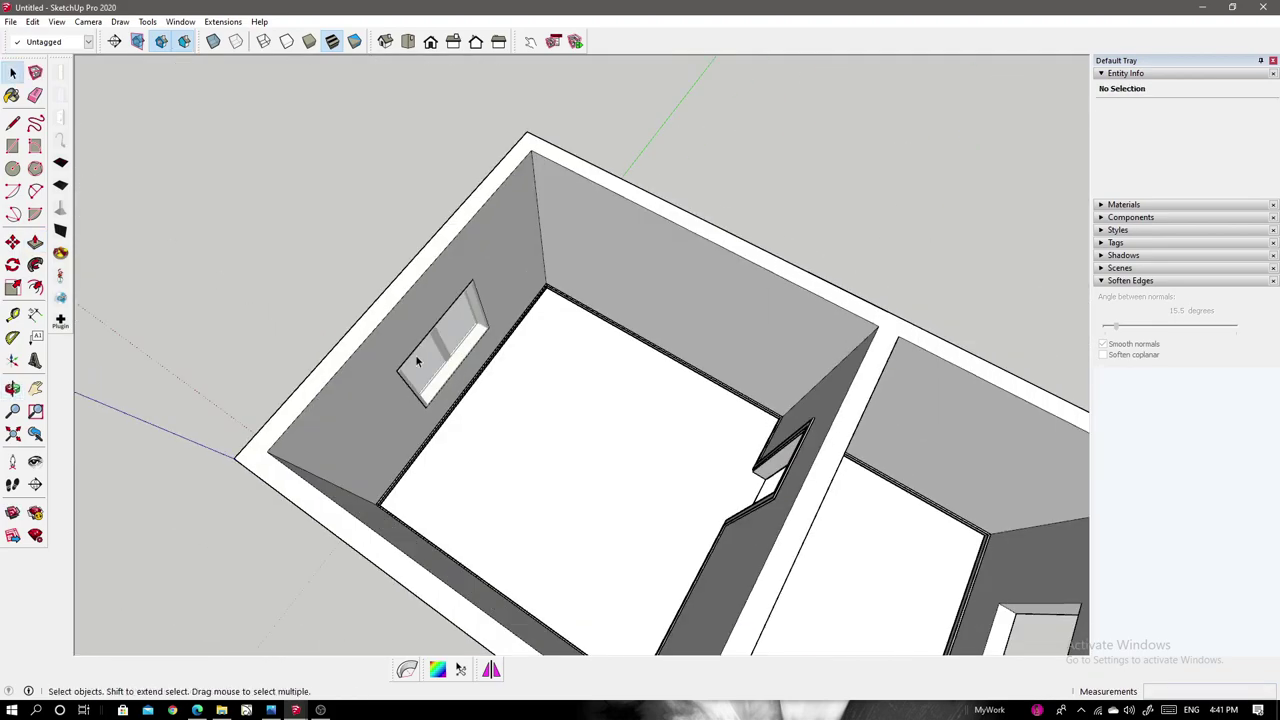
{"action": "scroll", "coordinate": [681, 250], "scroll_direction": "up", "scroll_amount": 3}
{"action": "left_click", "coordinate": [640, 336]}
{"action": "key", "text": "ctrl"}
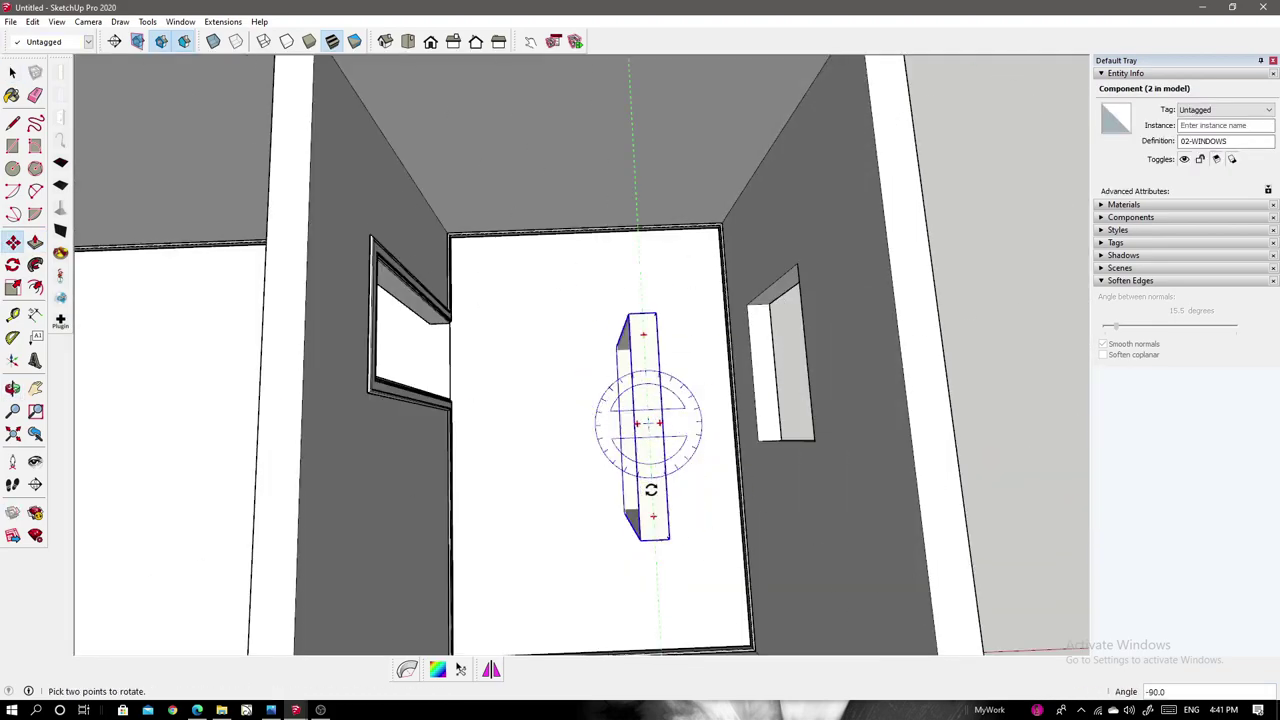
{"action": "key", "text": "m"}
{"action": "middle_click_drag", "start_coordinate": [651, 490], "coordinate": [608, 386]}
Fit the window copy into the right room's opening and Push/Pull its side.
{"action": "scroll", "coordinate": [608, 386], "scroll_direction": "up", "scroll_amount": 5}
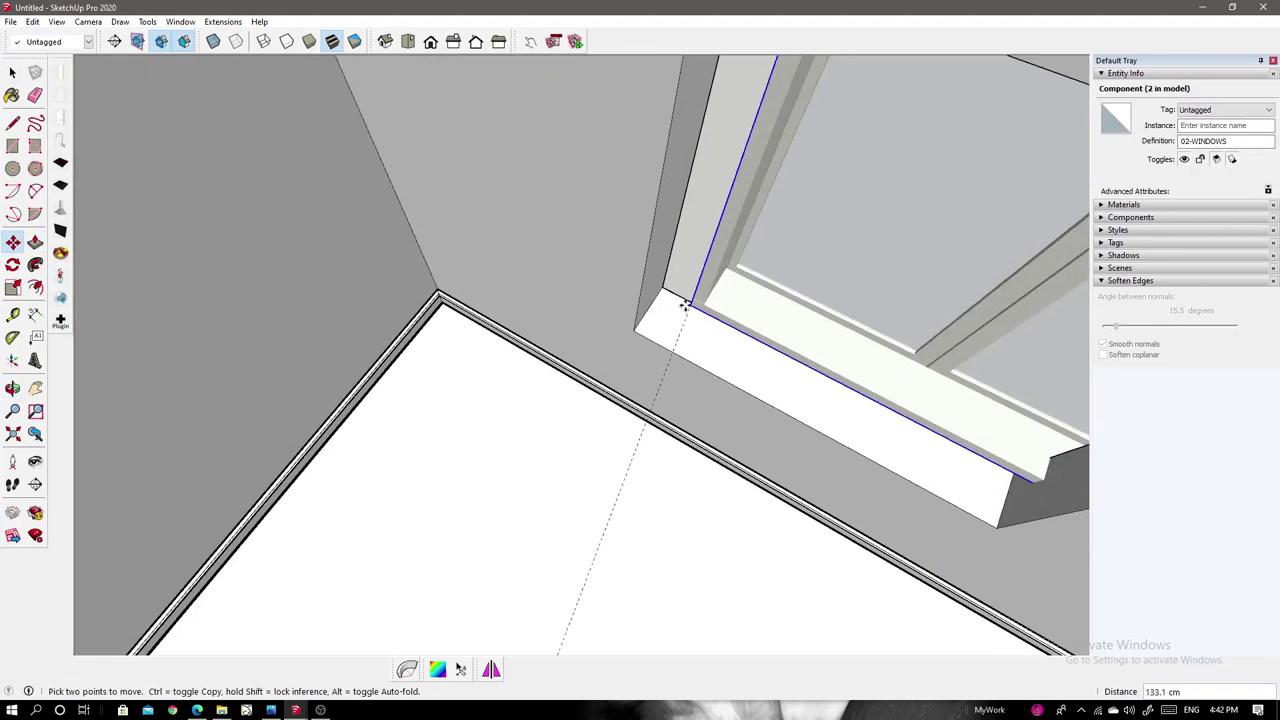
{"action": "scroll", "coordinate": [685, 305], "scroll_direction": "down", "scroll_amount": 3}
{"action": "mouse_move", "coordinate": [685, 305]}
{"action": "middle_mouse_down"}
{"action": "mouse_move", "coordinate": [634, 354]}
{"action": "mouse_move", "coordinate": [923, 223]}
{"action": "middle_mouse_up"}
{"action": "key", "text": "space"}
{"action": "key", "text": "p"}
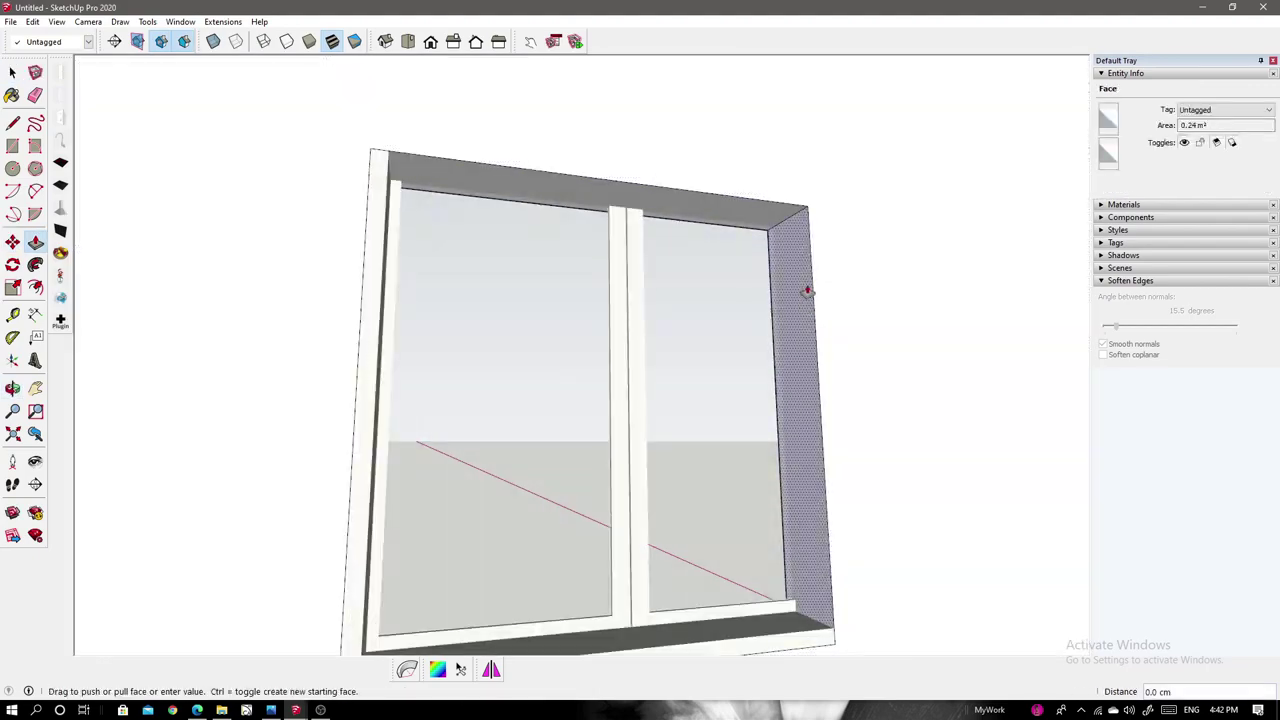
{"action": "key", "text": "space"}
{"action": "mouse_move", "coordinate": [837, 157]}
{"action": "middle_mouse_down"}
{"action": "mouse_move", "coordinate": [374, 523]}
{"action": "mouse_move", "coordinate": [529, 466]}
{"action": "middle_mouse_up"}
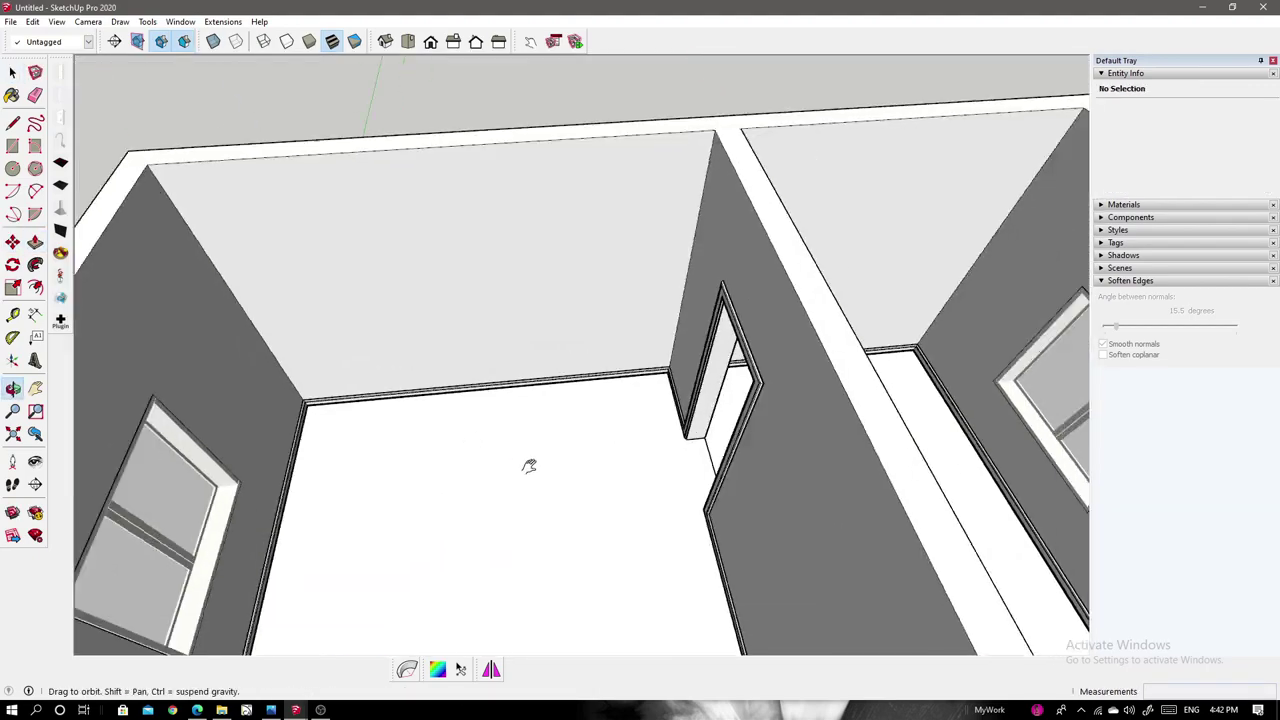
Locate the base cabinets to copy in the AllCabinets model.
{"action": "left_click", "coordinate": [300, 643]}
{"action": "scroll", "coordinate": [584, 385], "scroll_direction": "up", "scroll_amount": 5}
{"action": "scroll", "coordinate": [683, 125], "scroll_direction": "up", "scroll_amount": 3}
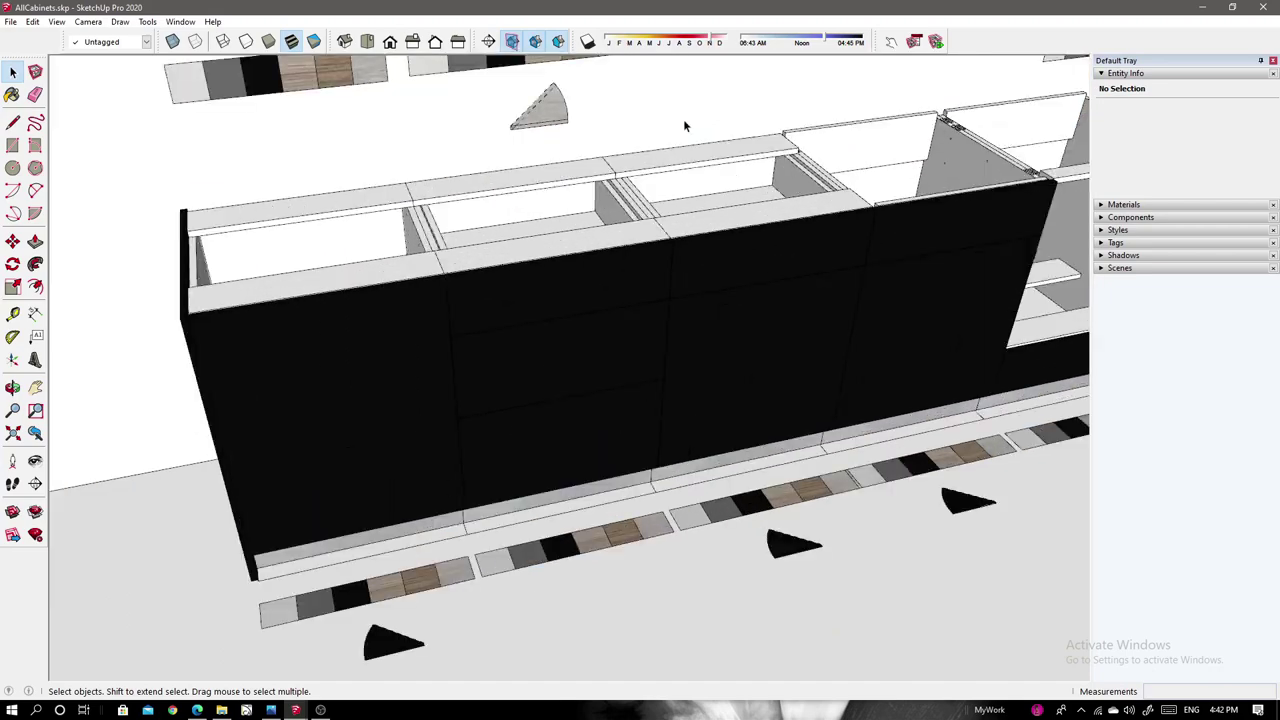
{"action": "mouse_move", "coordinate": [655, 540]}
{"action": "middle_mouse_down"}
{"action": "mouse_move", "coordinate": [640, 430]}
{"action": "mouse_move", "coordinate": [651, 377]}
{"action": "middle_mouse_up"}
{"action": "scroll", "coordinate": [757, 400], "scroll_direction": "down", "scroll_amount": 2}
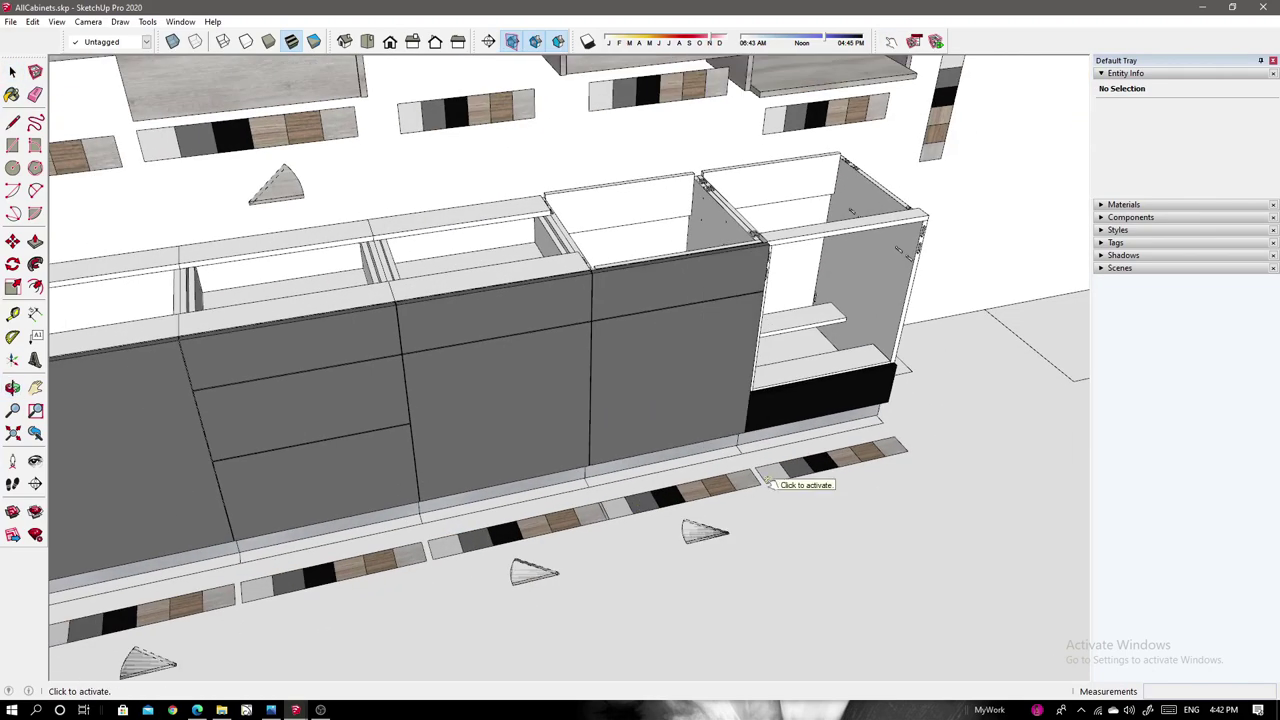
{"action": "scroll", "coordinate": [605, 428], "scroll_direction": "down", "scroll_amount": 2}
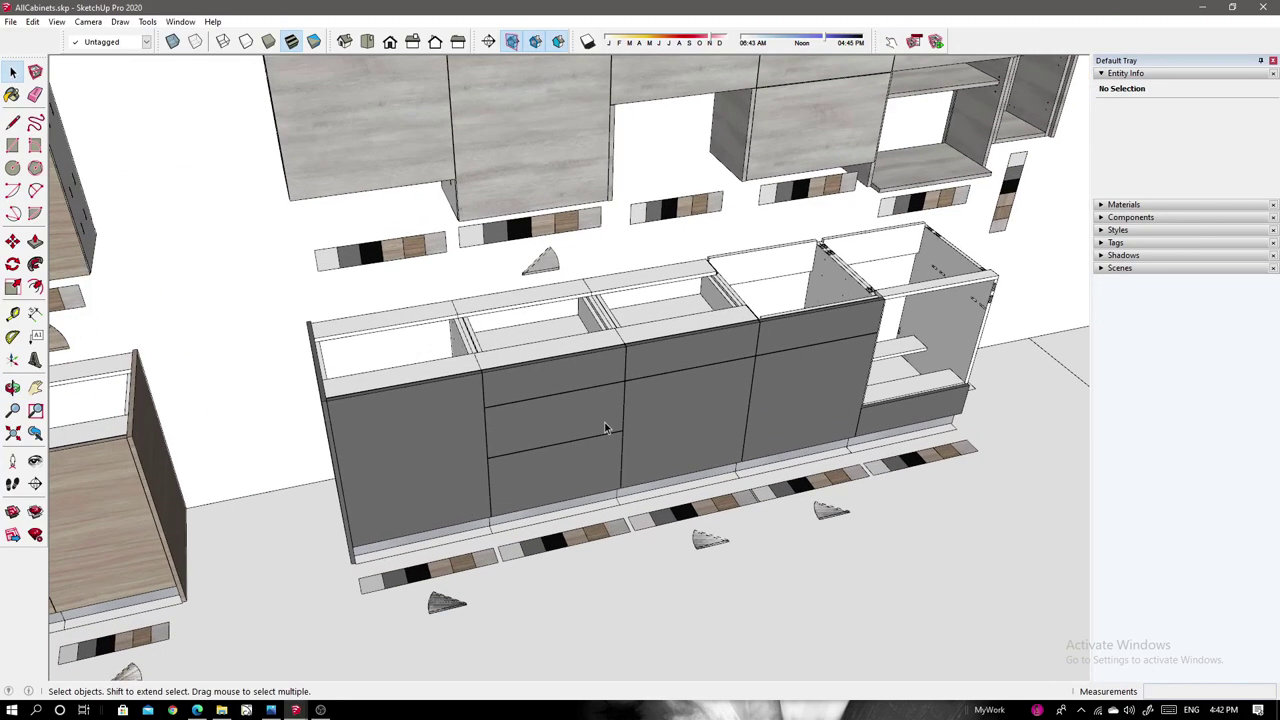
Paste the two base cabinets into the room and move them against the wall.
{"action": "left_click", "coordinate": [1203, 8]}
{"action": "key", "text": "ctrl+v"}
{"action": "scroll", "coordinate": [560, 430], "scroll_direction": "up", "scroll_amount": 5}
{"action": "scroll", "coordinate": [829, 376], "scroll_direction": "up", "scroll_amount": 3}
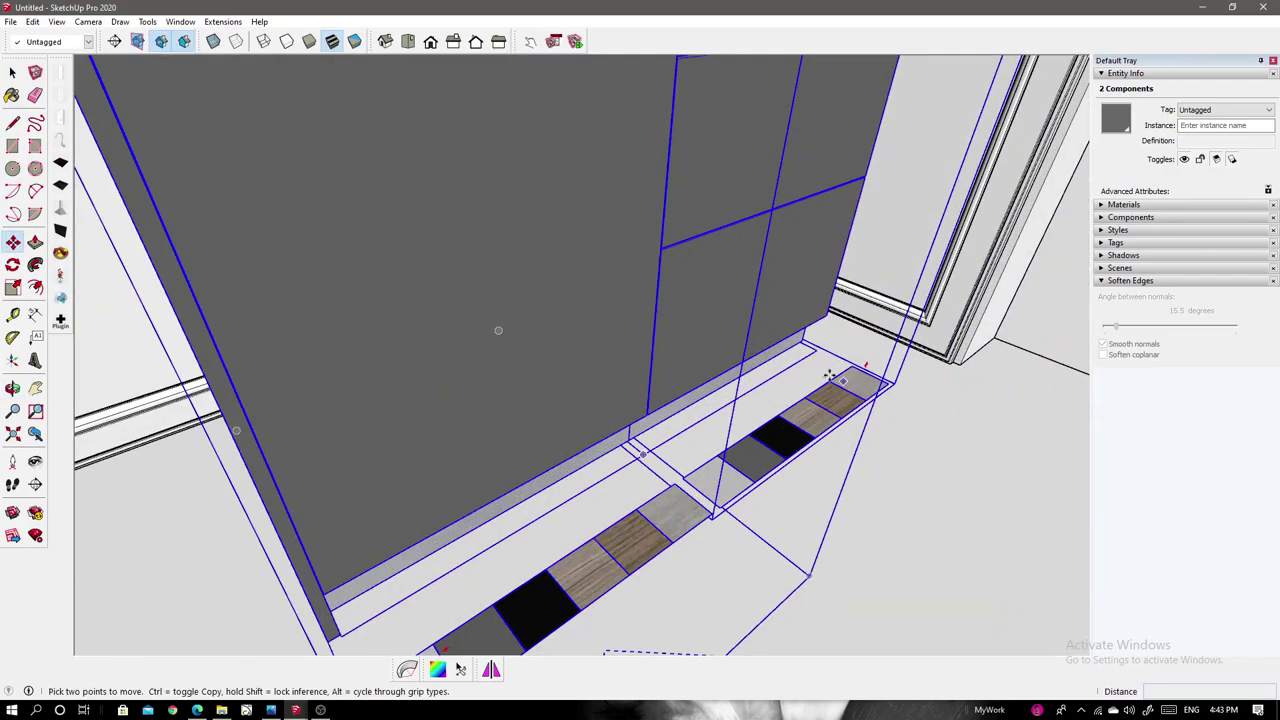
{"action": "left_click", "coordinate": [829, 376]}
{"action": "middle_click_drag", "start_coordinate": [829, 376], "coordinate": [700, 450]}
{"action": "scroll", "coordinate": [434, 466], "scroll_direction": "up", "scroll_amount": 4}
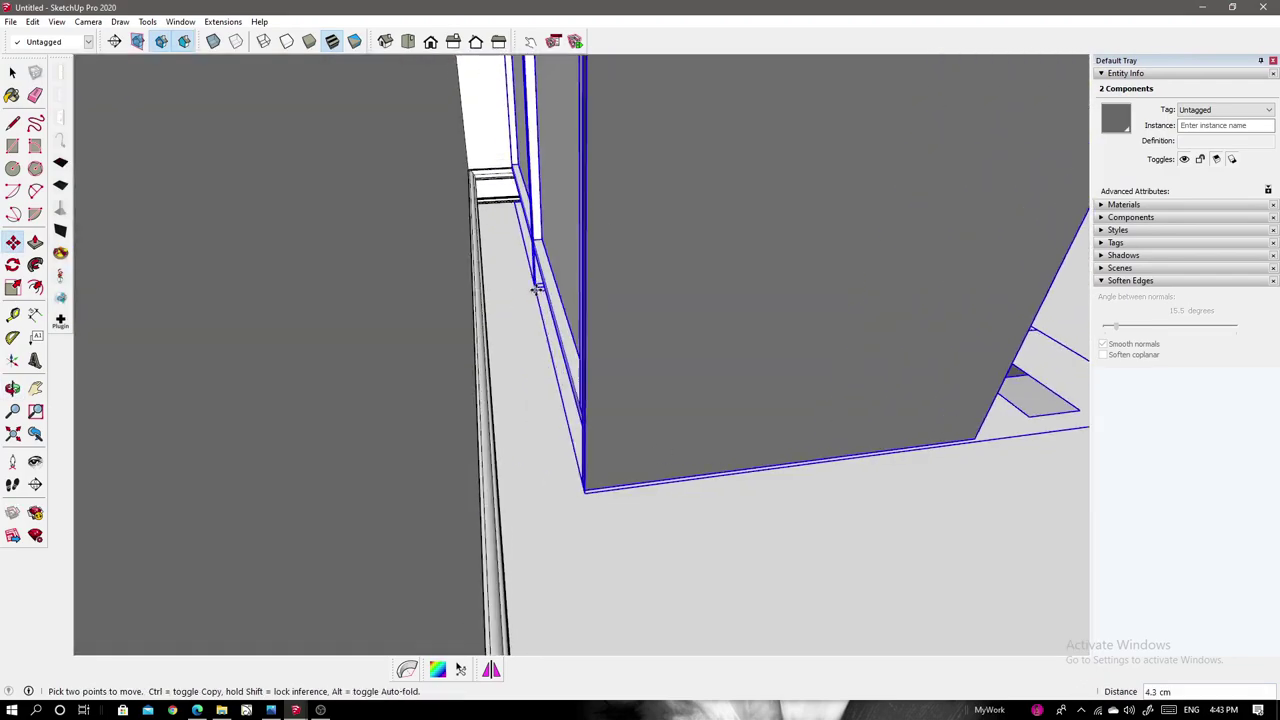
{"action": "scroll", "coordinate": [536, 289], "scroll_direction": "down", "scroll_amount": 4}
{"action": "middle_click_drag", "start_coordinate": [360, 251], "coordinate": [486, 329]}
{"action": "scroll", "coordinate": [486, 329], "scroll_direction": "down", "scroll_amount": 3}
{"action": "key", "text": "space"}
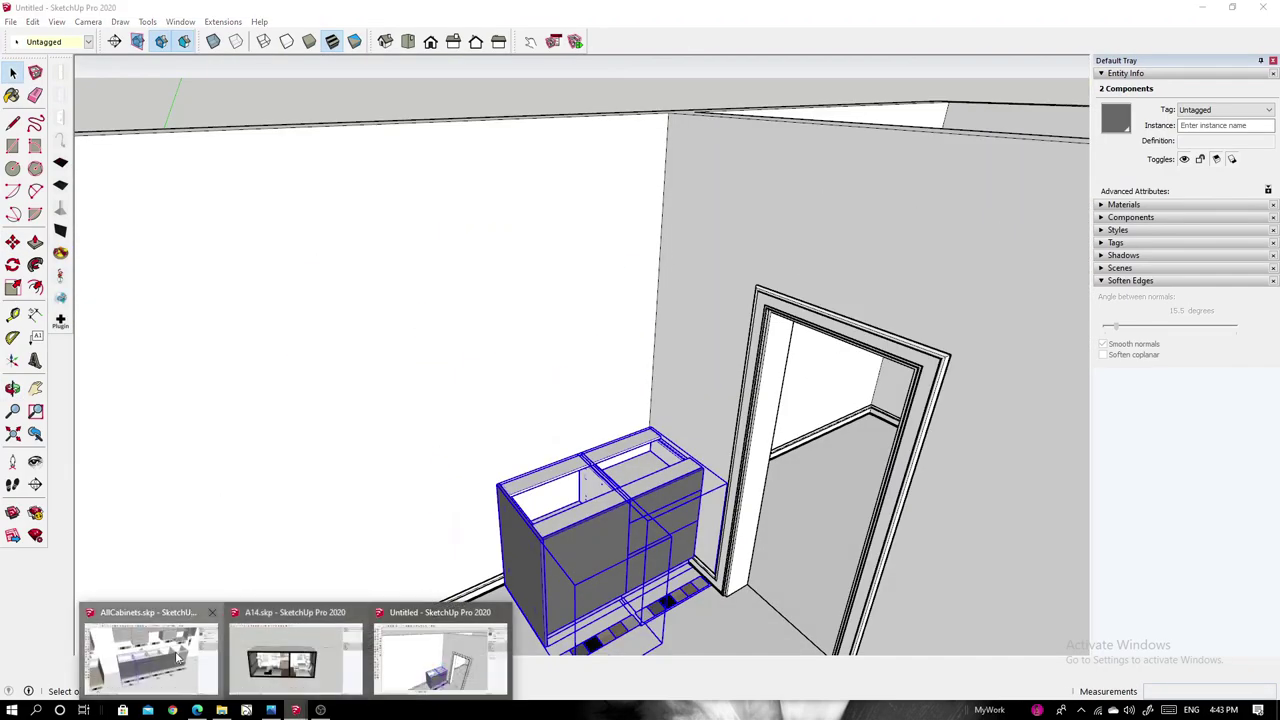
Copy an upper cabinet from AllCabinets and paste it into the room.
{"action": "left_click", "coordinate": [178, 656]}
{"action": "left_click", "coordinate": [475, 327]}
{"action": "key", "text": "alt+Tab"}
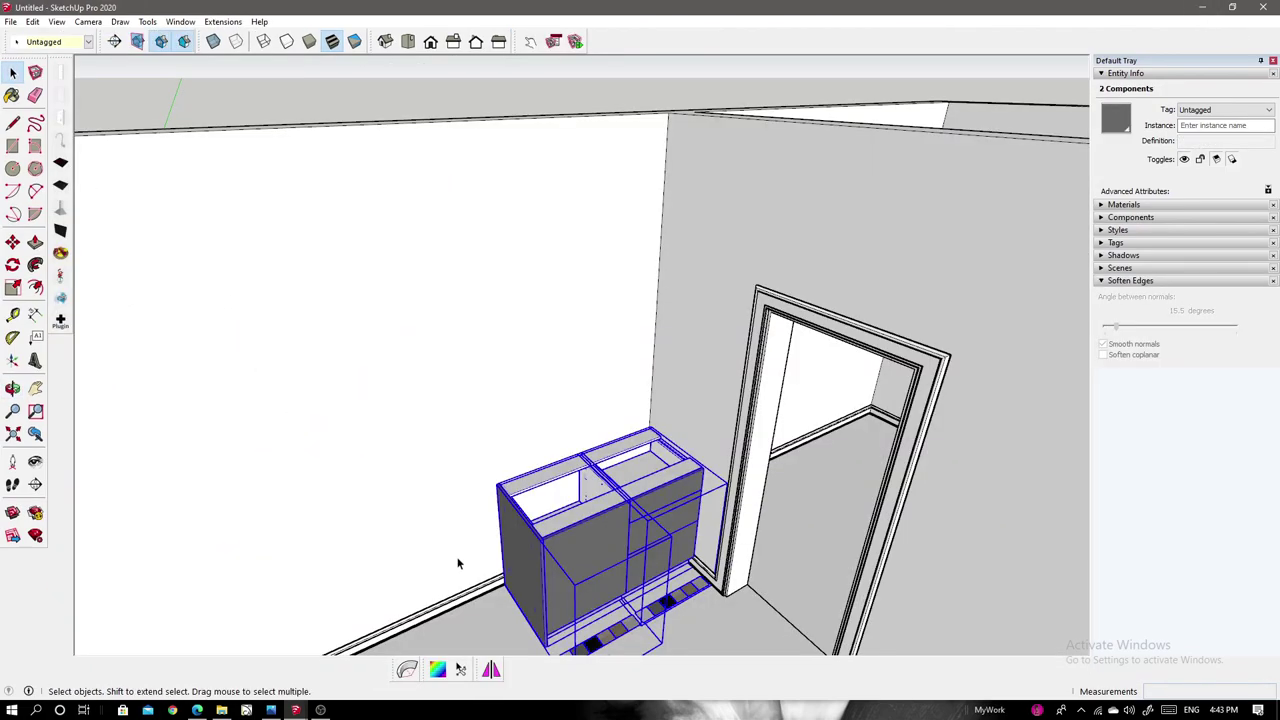
{"action": "key", "text": "ctrl+v"}
{"action": "scroll", "coordinate": [585, 528], "scroll_direction": "up", "scroll_amount": 3}
{"action": "left_click", "coordinate": [585, 528]}
Move the wall cabinet into position above the base cabinets by the doorway.
{"action": "mouse_move", "coordinate": [585, 528]}
{"action": "middle_mouse_down"}
{"action": "mouse_move", "coordinate": [1093, 467]}
{"action": "mouse_move", "coordinate": [820, 397]}
{"action": "middle_mouse_up"}
{"action": "left_click", "coordinate": [820, 397]}
{"action": "key", "text": "m"}
{"action": "scroll", "coordinate": [774, 380], "scroll_direction": "up", "scroll_amount": 2}
{"action": "scroll", "coordinate": [775, 380], "scroll_direction": "up", "scroll_amount": 2}
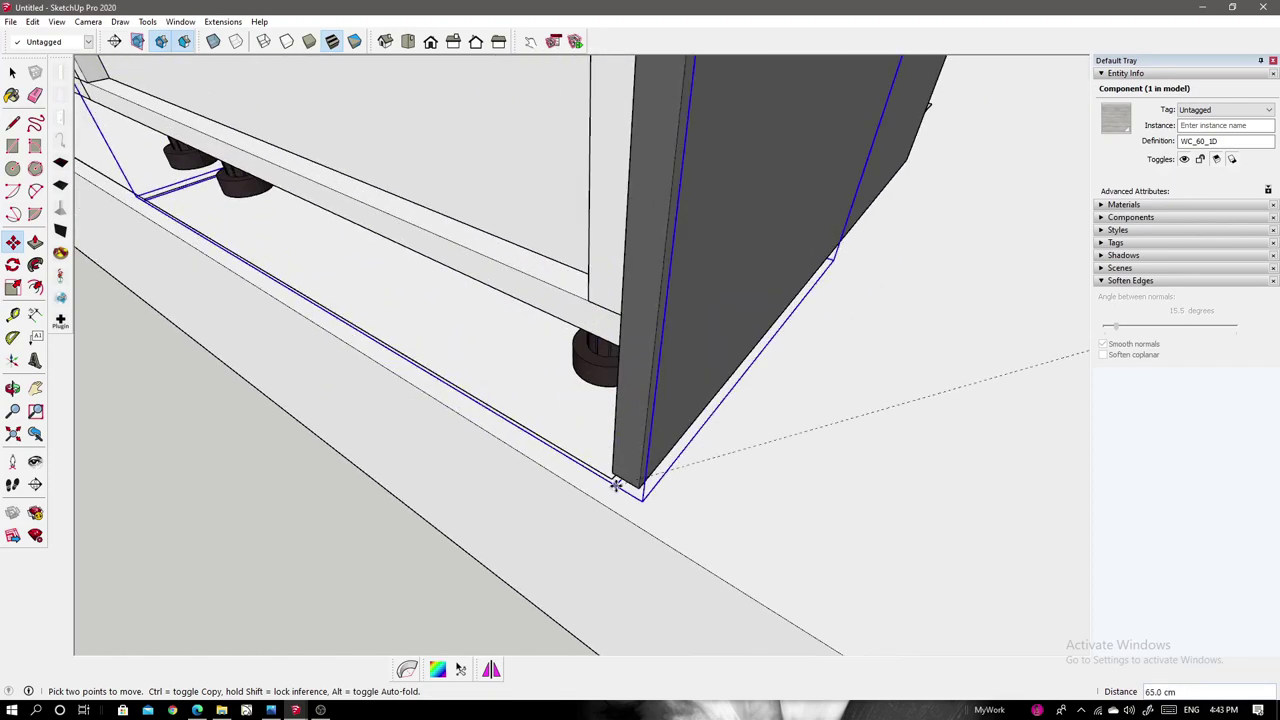
{"action": "scroll", "coordinate": [775, 380], "scroll_direction": "down", "scroll_amount": 3}
{"action": "key", "text": "space"}
{"action": "scroll", "coordinate": [781, 381], "scroll_direction": "down", "scroll_amount": 5}
{"action": "middle_click_drag", "start_coordinate": [781, 381], "coordinate": [532, 60]}
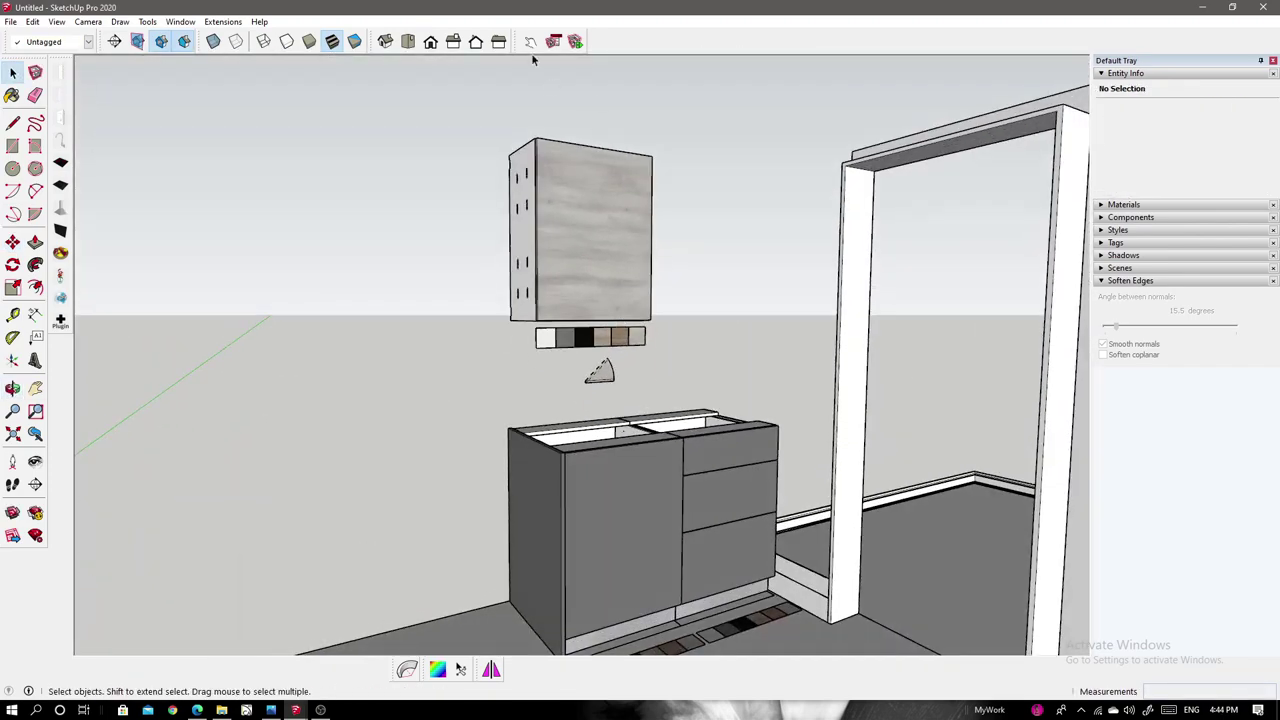
{"action": "middle_click_drag", "start_coordinate": [607, 338], "coordinate": [598, 612]}
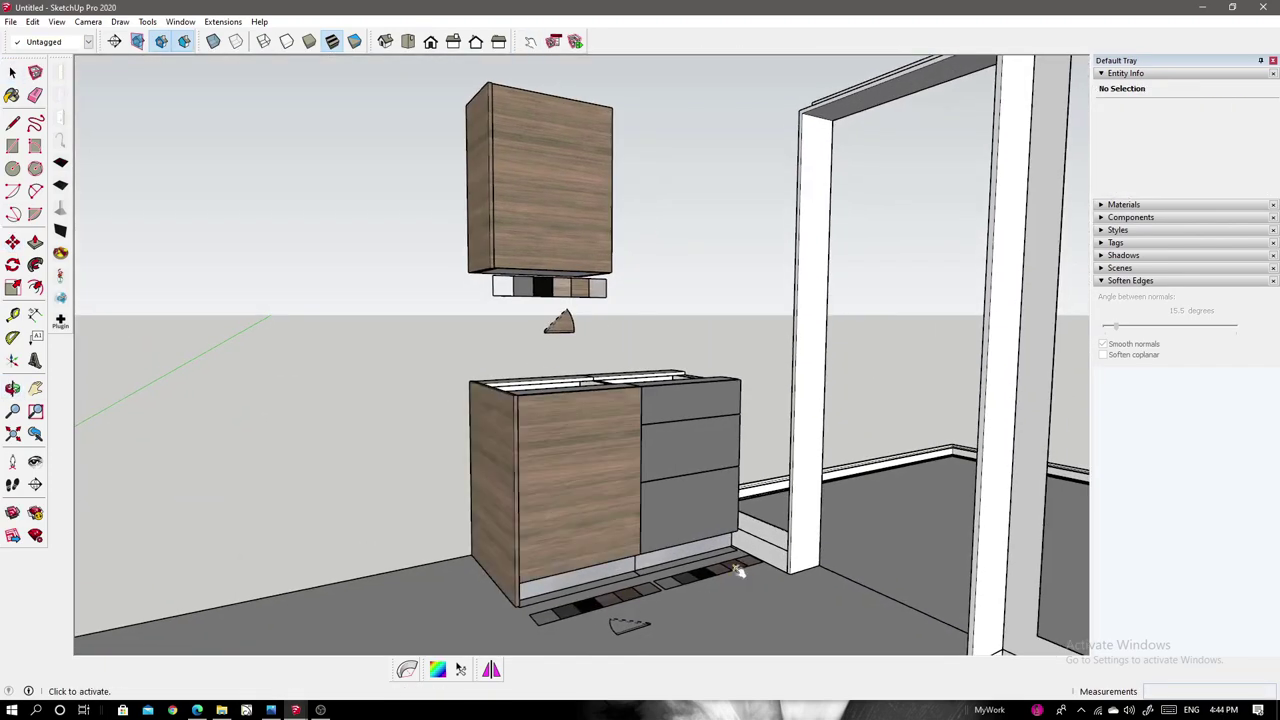
{"action": "mouse_move", "coordinate": [737, 570]}
{"action": "middle_mouse_down"}
{"action": "mouse_move", "coordinate": [523, 326]}
{"action": "mouse_move", "coordinate": [543, 389]}
{"action": "mouse_move", "coordinate": [423, 449]}
{"action": "middle_mouse_up"}
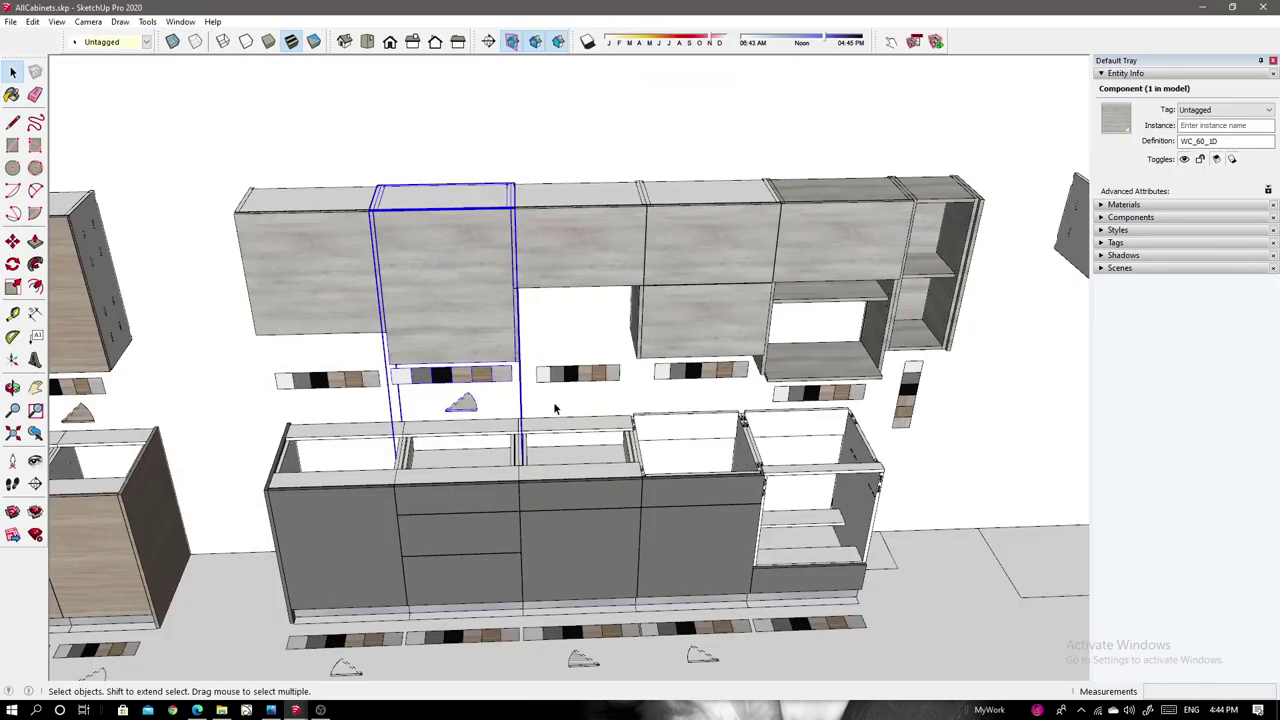
Copy another base cabinet from the library and paste it near the first.
{"action": "left_click", "coordinate": [700, 470]}
{"action": "scroll", "coordinate": [560, 400], "scroll_direction": "up", "scroll_amount": 5}
{"action": "key", "text": "ctrl+v"}
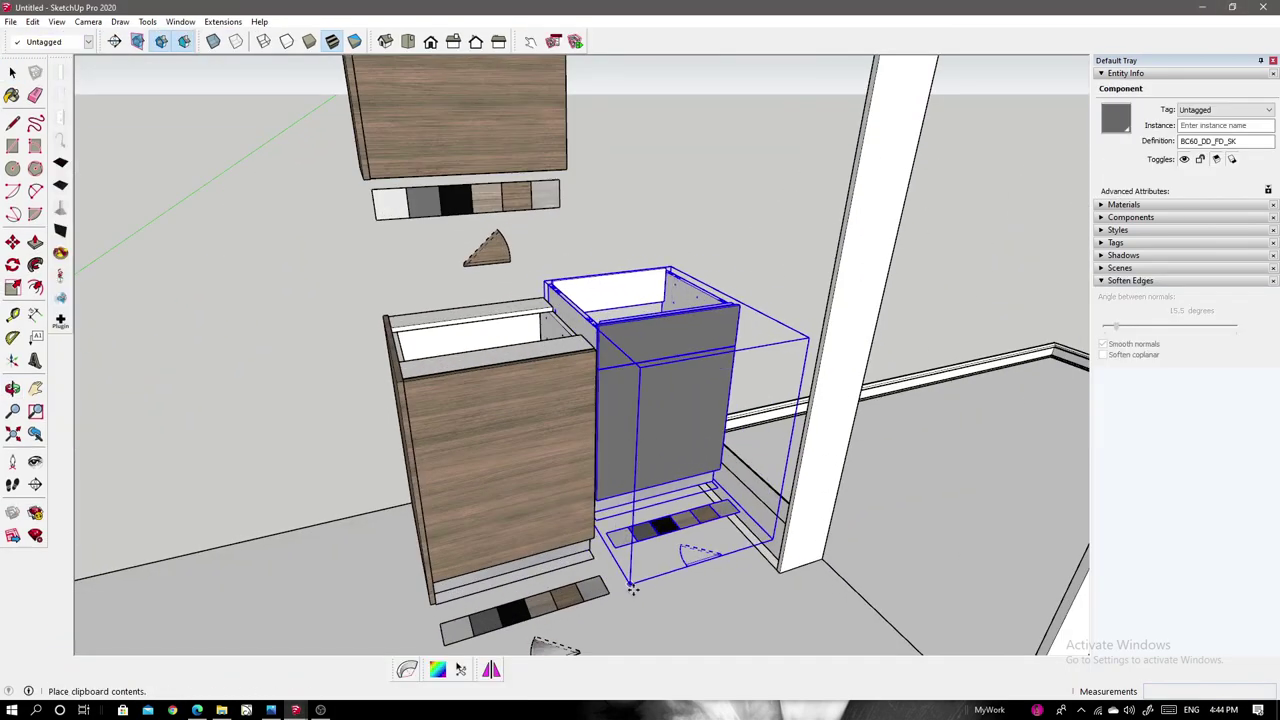
{"action": "left_click", "coordinate": [632, 590]}
Move the pasted base cabinet flush against the first one.
{"action": "key", "text": "m"}
{"action": "left_click", "coordinate": [632, 590]}
{"action": "left_click", "coordinate": [715, 560]}
{"action": "middle_click_drag", "start_coordinate": [715, 560], "coordinate": [539, 362]}
{"action": "scroll", "coordinate": [560, 400], "scroll_direction": "up", "scroll_amount": 3}
{"action": "scroll", "coordinate": [550, 380], "scroll_direction": "up", "scroll_amount": 3}
Draw a rectangle over the cabinet tops and Push/Pull it into a countertop slab.
{"action": "key", "text": "r"}
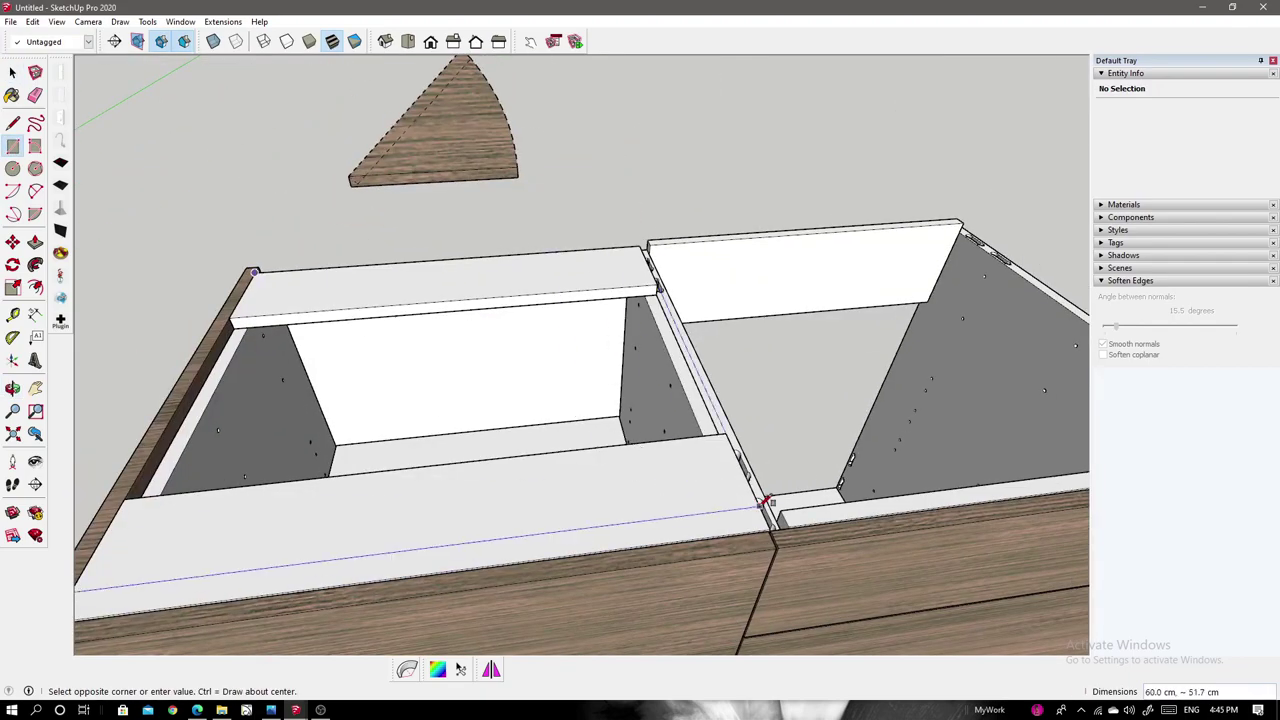
{"action": "left_click", "coordinate": [666, 409]}
{"action": "key", "text": "p"}
{"action": "left_click", "coordinate": [623, 374]}
{"action": "left_click", "coordinate": [665, 578]}
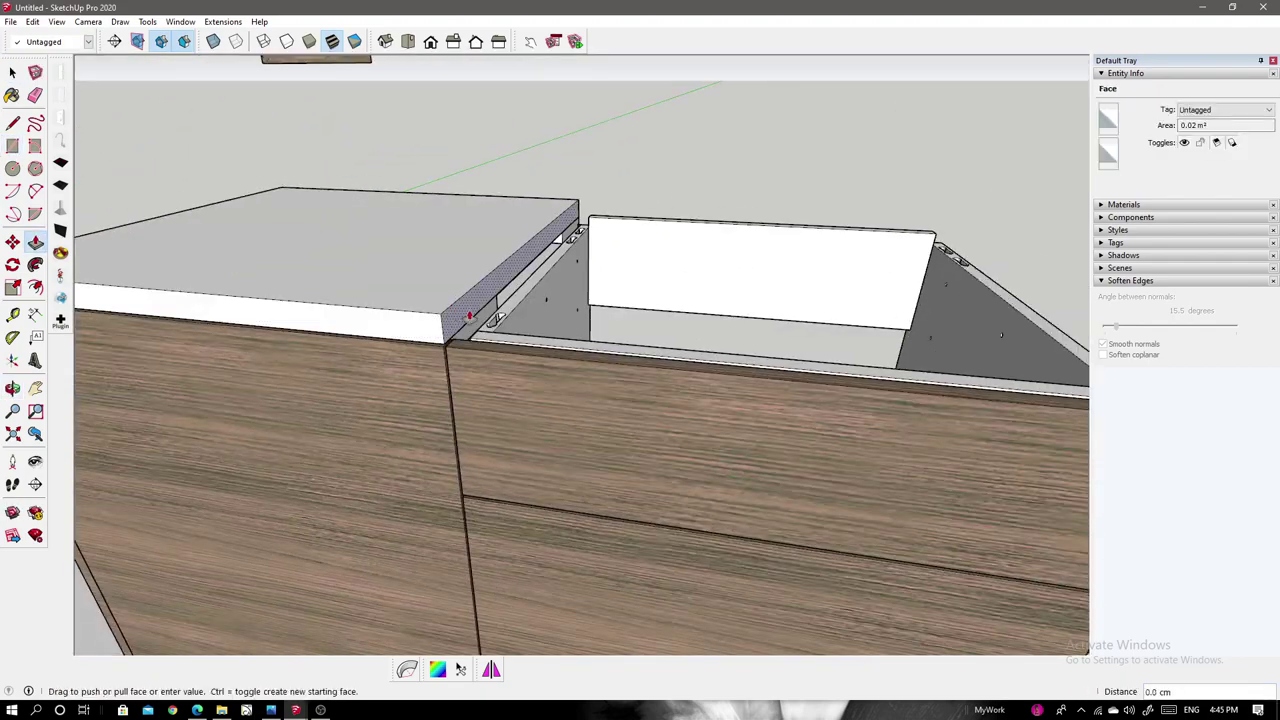
{"action": "mouse_move", "coordinate": [665, 578]}
{"action": "middle_mouse_down"}
{"action": "mouse_move", "coordinate": [486, 423]}
{"action": "mouse_move", "coordinate": [788, 400]}
{"action": "mouse_move", "coordinate": [694, 466]}
{"action": "mouse_move", "coordinate": [600, 423]}
{"action": "mouse_move", "coordinate": [650, 388]}
{"action": "mouse_move", "coordinate": [443, 463]}
{"action": "mouse_move", "coordinate": [484, 400]}
{"action": "mouse_move", "coordinate": [457, 388]}
{"action": "middle_mouse_up"}
{"action": "scroll", "coordinate": [600, 423], "scroll_direction": "down", "scroll_amount": 2}
{"action": "scroll", "coordinate": [527, 430], "scroll_direction": "up", "scroll_amount": 2}
{"action": "scroll", "coordinate": [538, 432], "scroll_direction": "down", "scroll_amount": 3}
Round the countertop's front edge with an arc profile and erase leftover edges.
{"action": "key", "text": "a"}
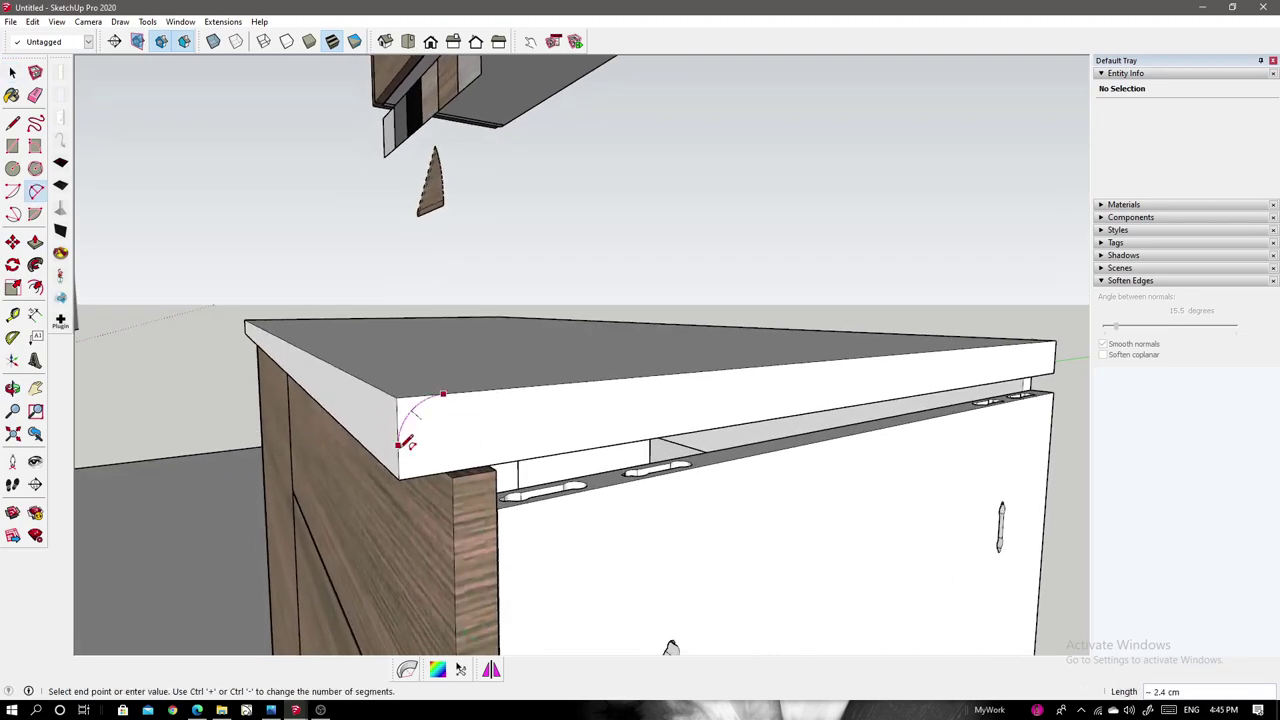
{"action": "left_click", "coordinate": [414, 357]}
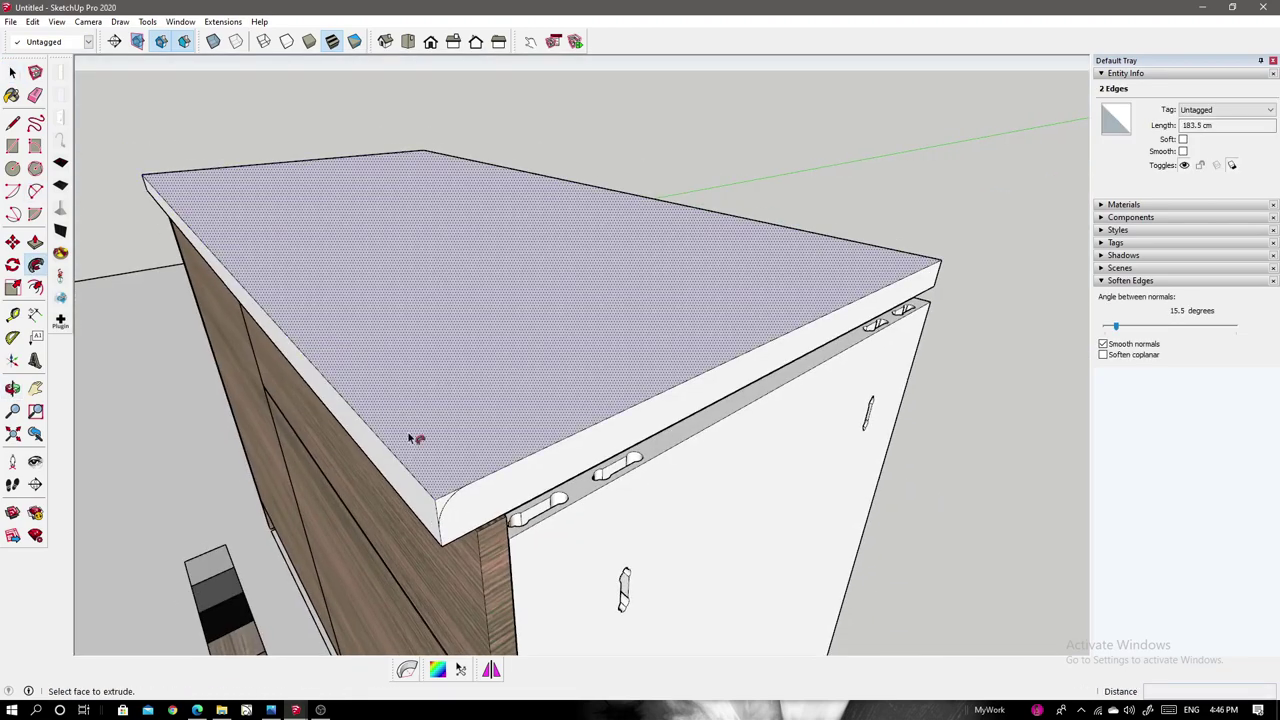
{"action": "key", "text": "e"}
{"action": "mouse_move", "coordinate": [414, 357]}
{"action": "middle_mouse_down"}
{"action": "mouse_move", "coordinate": [568, 365]}
{"action": "mouse_move", "coordinate": [322, 268]}
{"action": "mouse_move", "coordinate": [585, 415]}
{"action": "mouse_move", "coordinate": [506, 300]}
{"action": "mouse_move", "coordinate": [663, 220]}
{"action": "middle_mouse_up"}
{"action": "left_click", "coordinate": [568, 365]}
Draw a backsplash panel on the wall below the wall cabinet.
{"action": "key", "text": "r"}
{"action": "left_click", "coordinate": [322, 268]}
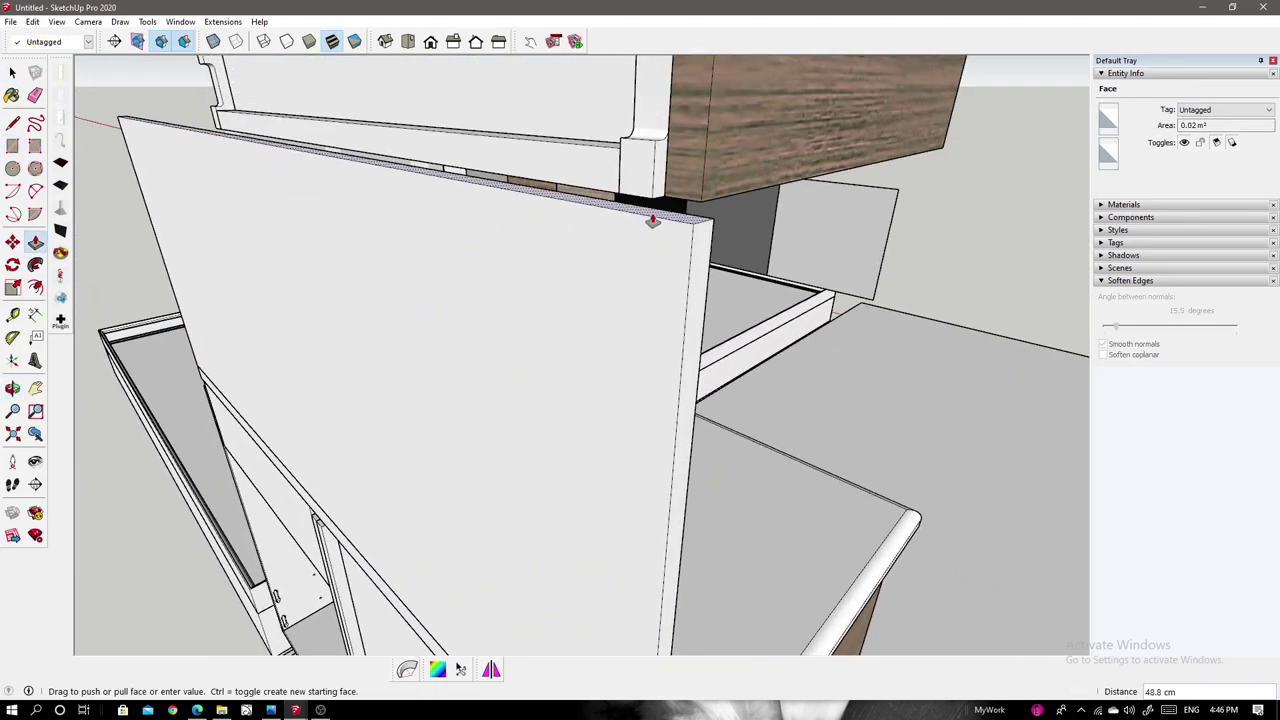
{"action": "key", "text": "space"}
{"action": "left_click", "coordinate": [663, 277]}
{"action": "middle_click_drag", "start_coordinate": [663, 277], "coordinate": [893, 430]}
{"action": "scroll", "coordinate": [893, 430], "scroll_direction": "down", "scroll_amount": 5}
Copy the tall cabinet from AllCabinets.skp and paste it into the apartment model.
{"action": "scroll", "coordinate": [660, 320], "scroll_direction": "down", "scroll_amount": 2}
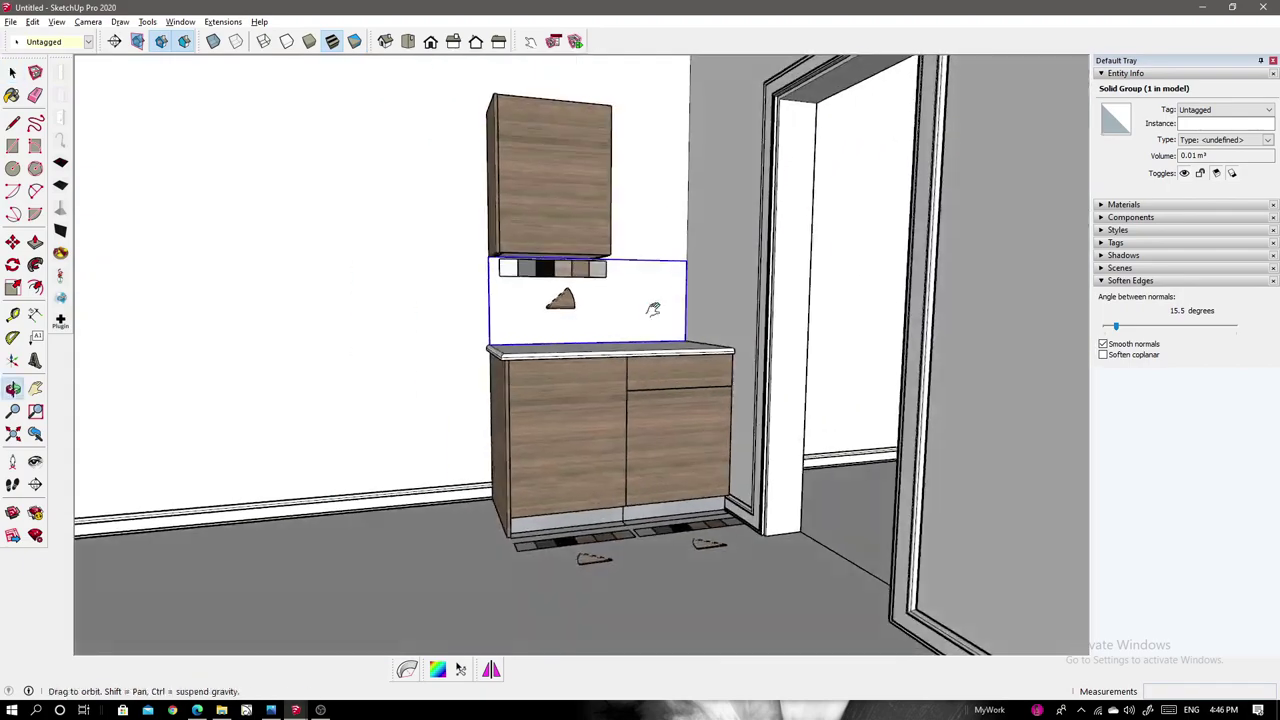
{"action": "scroll", "coordinate": [668, 345], "scroll_direction": "up", "scroll_amount": 1}
{"action": "mouse_move", "coordinate": [295, 710]}
{"action": "left_click", "coordinate": [186, 650]}
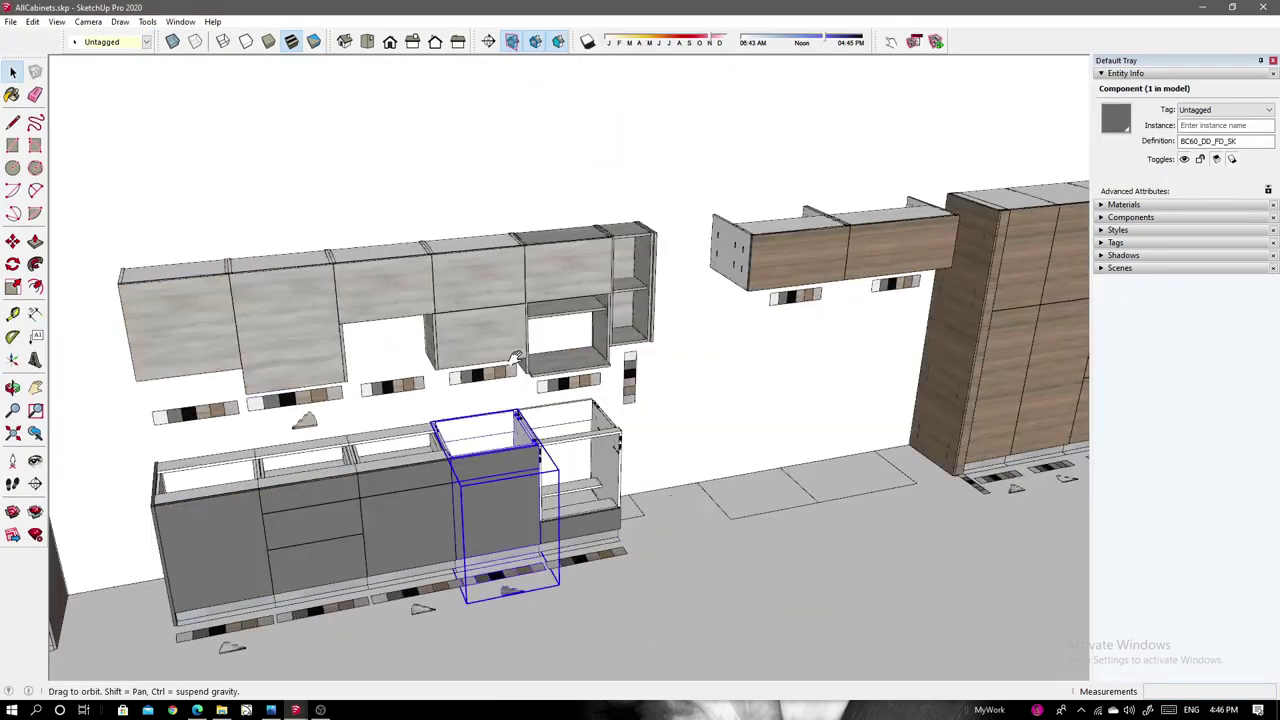
{"action": "scroll", "coordinate": [519, 404], "scroll_direction": "up", "scroll_amount": 5}
{"action": "left_click", "coordinate": [1195, 9]}
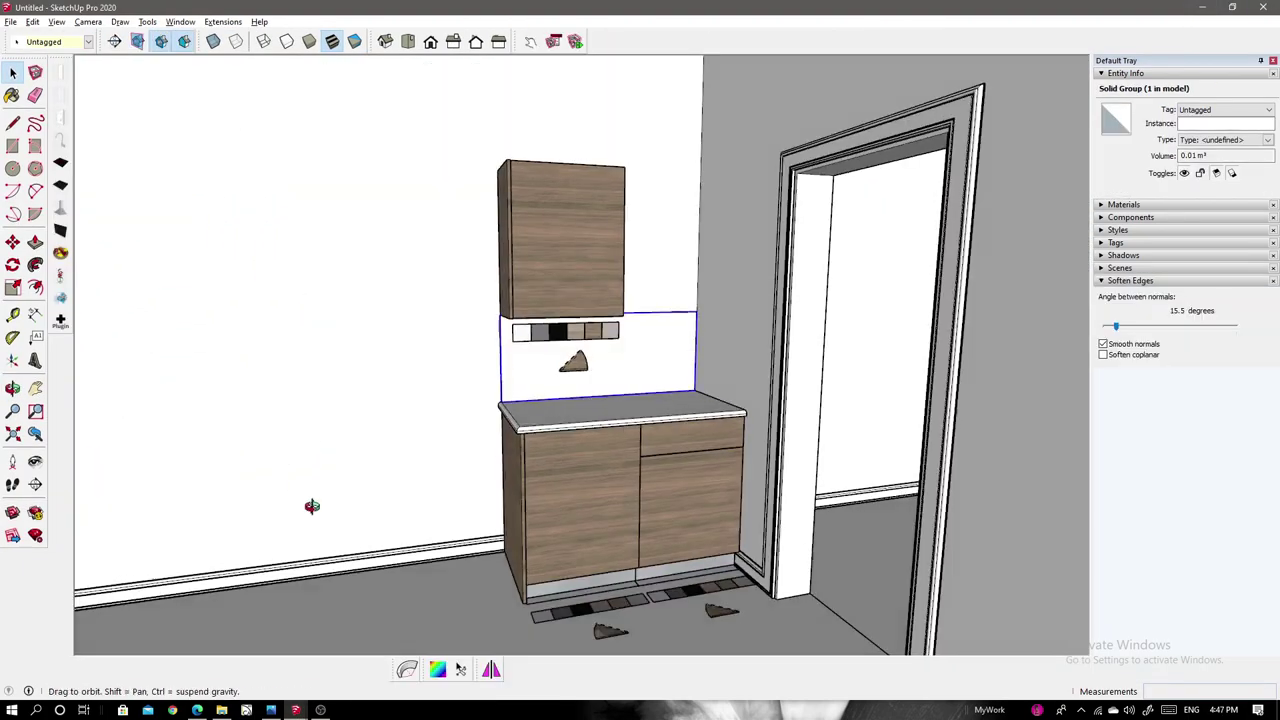
{"action": "key", "text": "ctrl+v"}
Move the tall wood cabinet into line beside the countertop's rounded front edge.
{"action": "scroll", "coordinate": [478, 76], "scroll_direction": "up", "scroll_amount": 3}
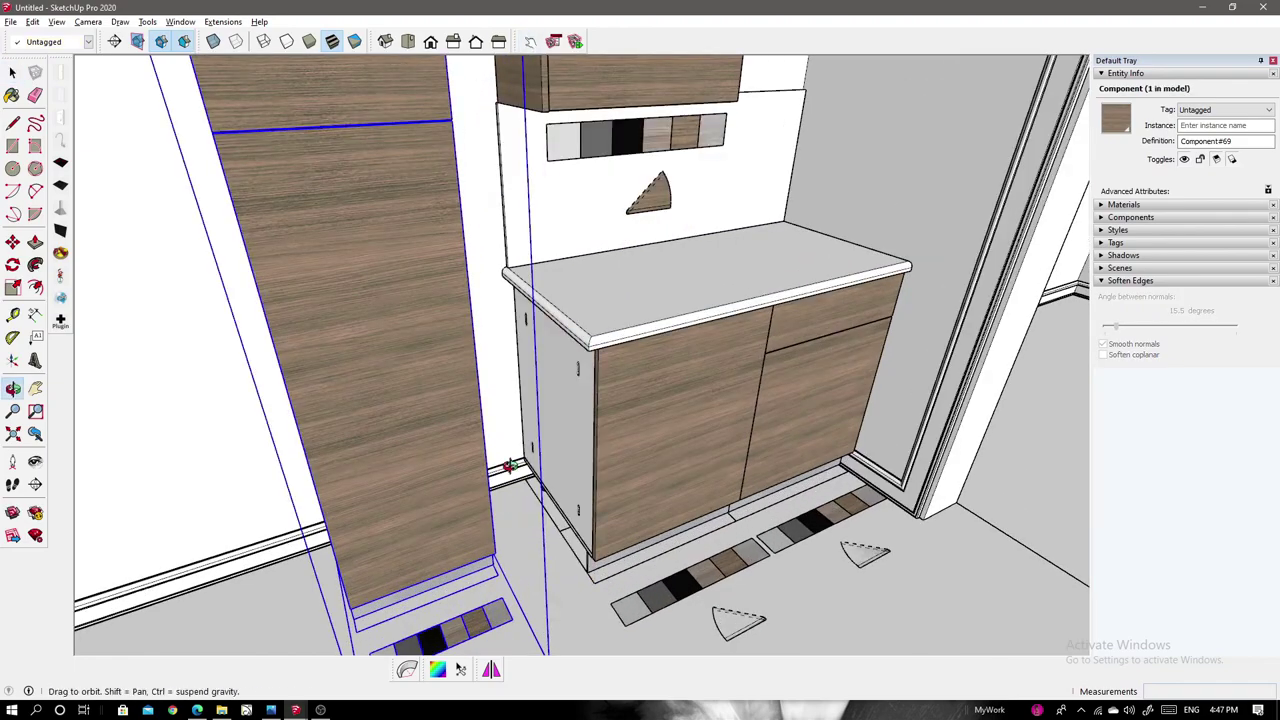
{"action": "middle_click_drag", "start_coordinate": [508, 466], "coordinate": [549, 374]}
{"action": "scroll", "coordinate": [826, 449], "scroll_direction": "up", "scroll_amount": 3}
{"action": "scroll", "coordinate": [700, 400], "scroll_direction": "up", "scroll_amount": 3}
{"action": "mouse_move", "coordinate": [700, 400]}
{"action": "middle_mouse_down"}
{"action": "mouse_move", "coordinate": [357, 273]}
{"action": "mouse_move", "coordinate": [577, 448]}
{"action": "middle_mouse_up"}
{"action": "mouse_move", "coordinate": [595, 356]}
{"action": "middle_mouse_down"}
{"action": "mouse_move", "coordinate": [500, 423]}
{"action": "mouse_move", "coordinate": [509, 470]}
{"action": "mouse_move", "coordinate": [451, 446]}
{"action": "mouse_move", "coordinate": [560, 440]}
{"action": "mouse_move", "coordinate": [300, 390]}
{"action": "middle_mouse_up"}
{"action": "scroll", "coordinate": [566, 470], "scroll_direction": "down", "scroll_amount": 3}
{"action": "scroll", "coordinate": [566, 470], "scroll_direction": "down", "scroll_amount": 5}
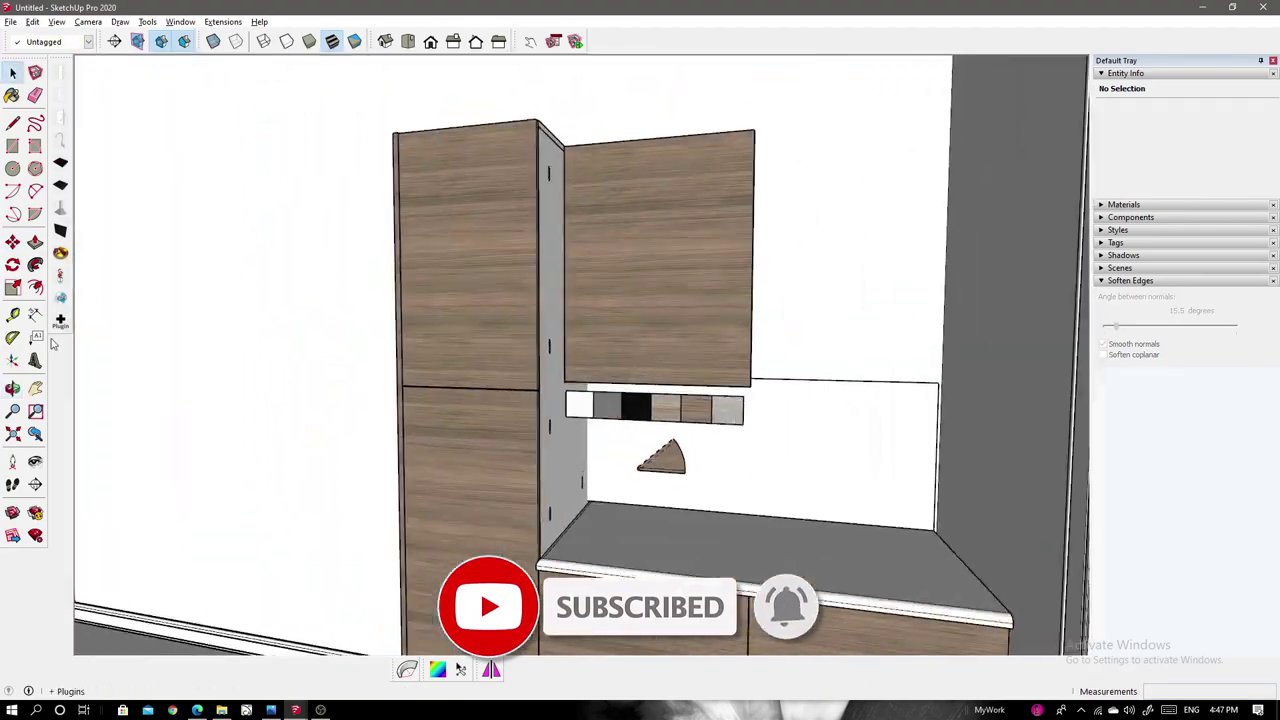
{"action": "left_click", "coordinate": [562, 170]}
{"action": "middle_click_drag", "start_coordinate": [562, 170], "coordinate": [522, 514]}
{"action": "key", "text": "m"}
{"action": "scroll", "coordinate": [522, 514], "scroll_direction": "up", "scroll_amount": 5}
{"action": "scroll", "coordinate": [566, 437], "scroll_direction": "up", "scroll_amount": 5}
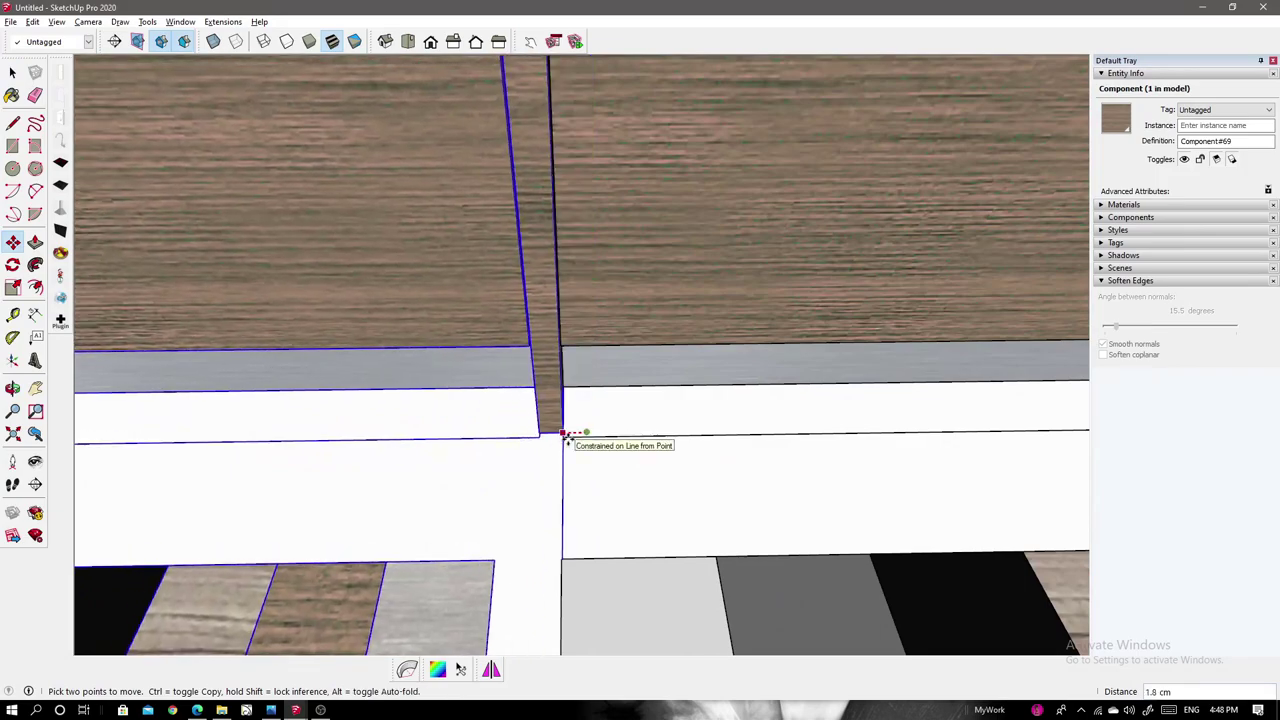
{"action": "scroll", "coordinate": [566, 437], "scroll_direction": "down", "scroll_amount": 5}
{"action": "key", "text": "space"}
Check the cabinet library again, then return to the wall beside the wall cabinet.
{"action": "middle_click_drag", "start_coordinate": [566, 437], "coordinate": [743, 257]}
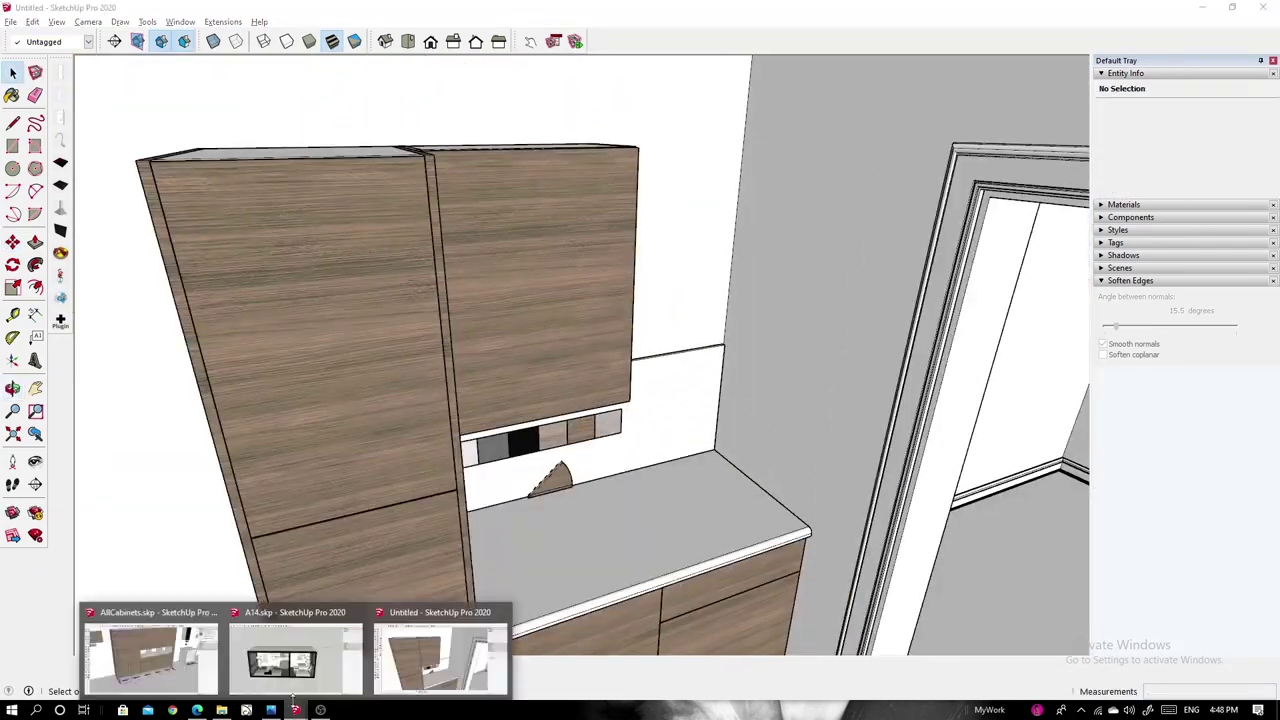
{"action": "left_click", "coordinate": [149, 657]}
{"action": "scroll", "coordinate": [672, 389], "scroll_direction": "down", "scroll_amount": 5}
{"action": "middle_click_drag", "start_coordinate": [672, 389], "coordinate": [1213, 10]}
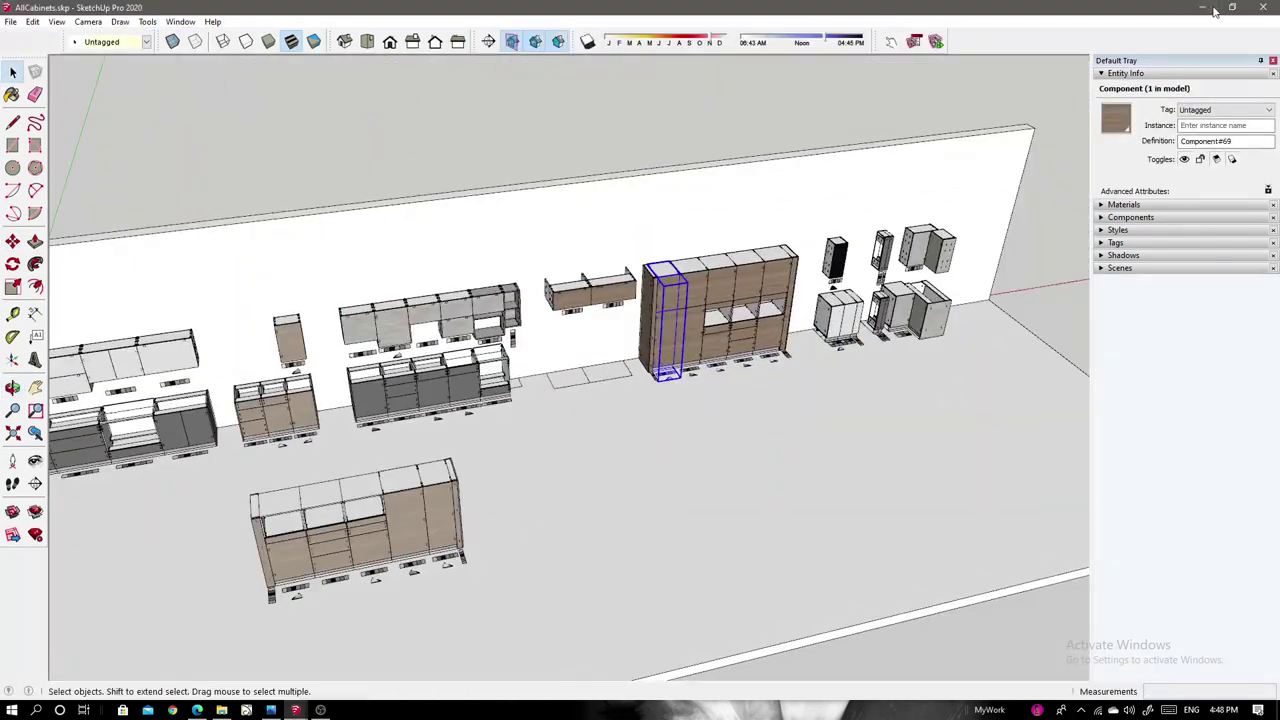
{"action": "left_click", "coordinate": [1213, 10]}
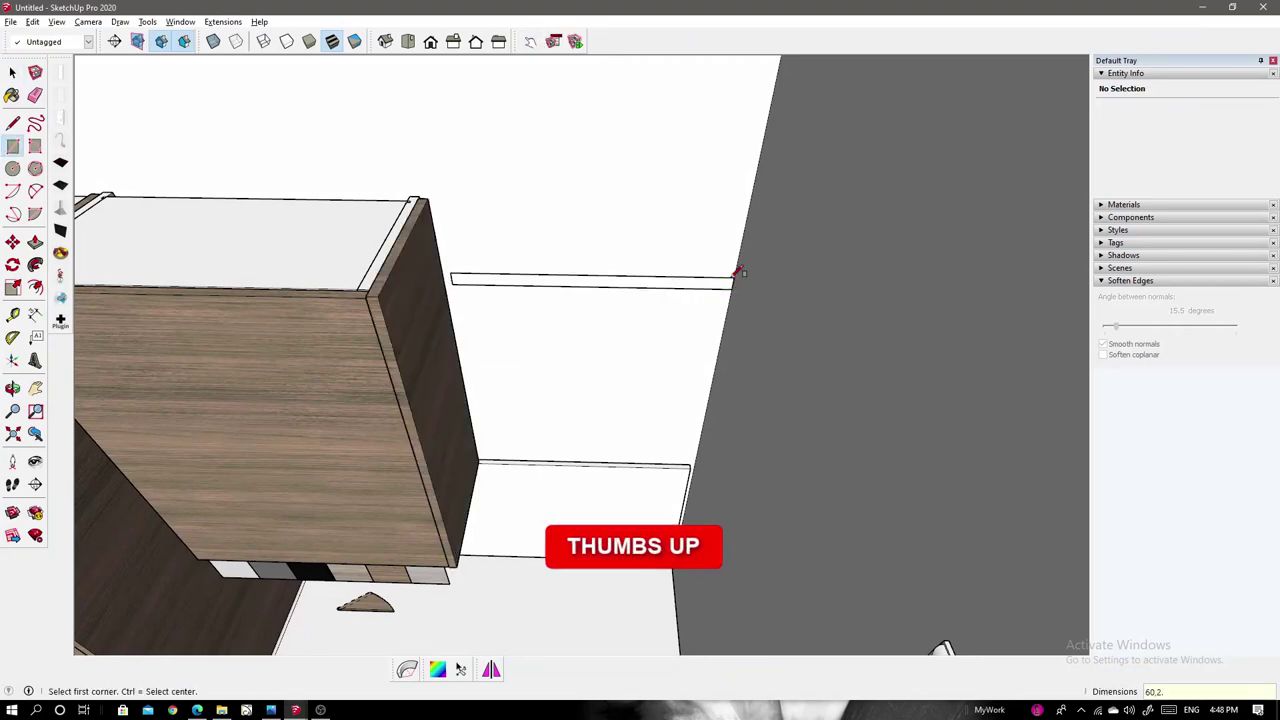
{"action": "middle_click_drag", "start_coordinate": [738, 272], "coordinate": [701, 280]}
Extrude the shelf 30 cm off the wall and paint it with the cabinet's wood finish.
{"action": "key", "text": "p"}
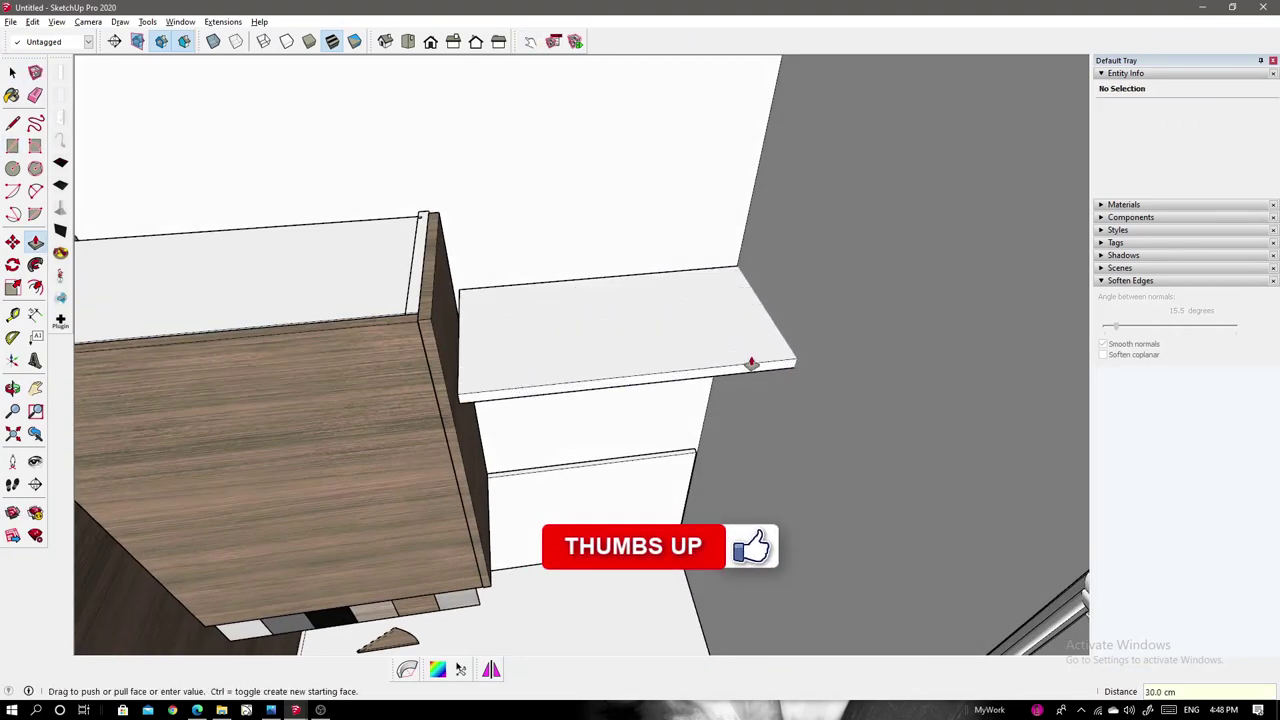
{"action": "key", "text": "space"}
{"action": "mouse_move", "coordinate": [751, 364]}
{"action": "middle_mouse_down"}
{"action": "mouse_move", "coordinate": [693, 370]}
{"action": "mouse_move", "coordinate": [686, 177]}
{"action": "middle_mouse_up"}
{"action": "key", "text": "space"}
{"action": "middle_click_drag", "start_coordinate": [697, 260], "coordinate": [700, 626]}
{"action": "key", "text": "b"}
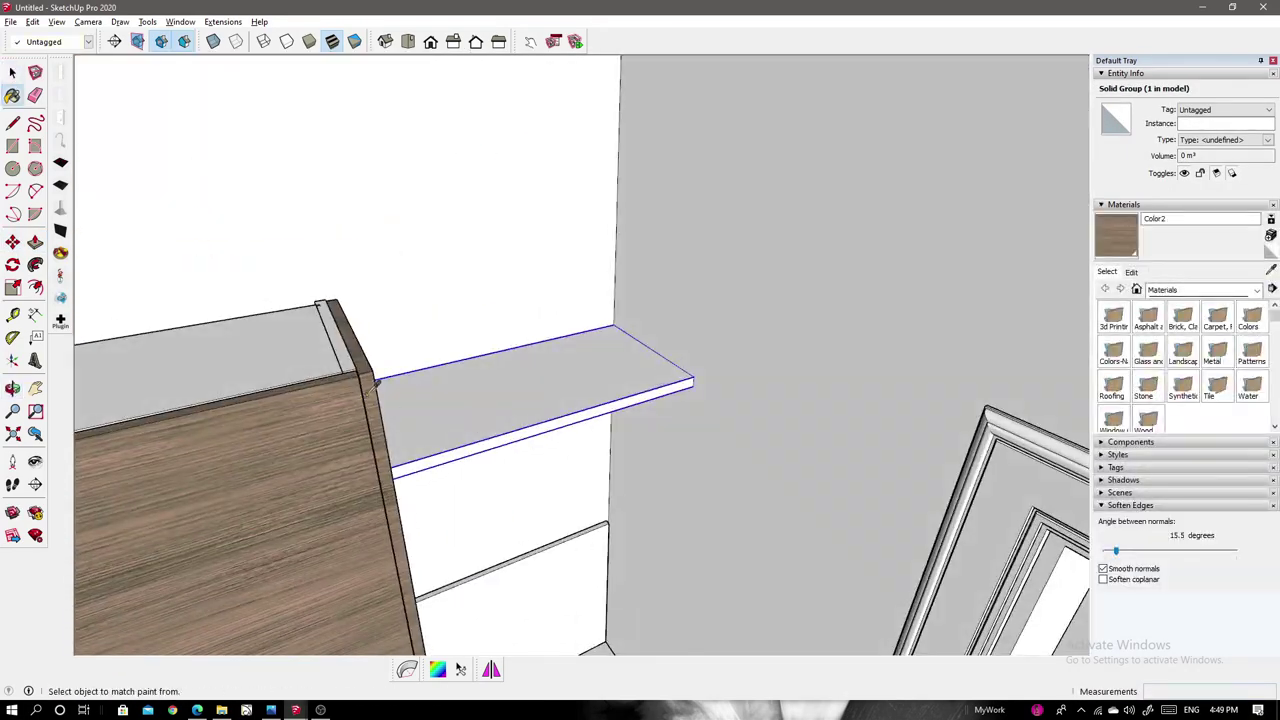
{"action": "left_click", "coordinate": [378, 385]}
{"action": "middle_click_drag", "start_coordinate": [378, 385], "coordinate": [543, 210]}
{"action": "mouse_move", "coordinate": [609, 410]}
{"action": "middle_mouse_down"}
{"action": "mouse_move", "coordinate": [623, 323]}
{"action": "mouse_move", "coordinate": [724, 250]}
{"action": "middle_mouse_up"}
{"action": "key", "text": "space"}
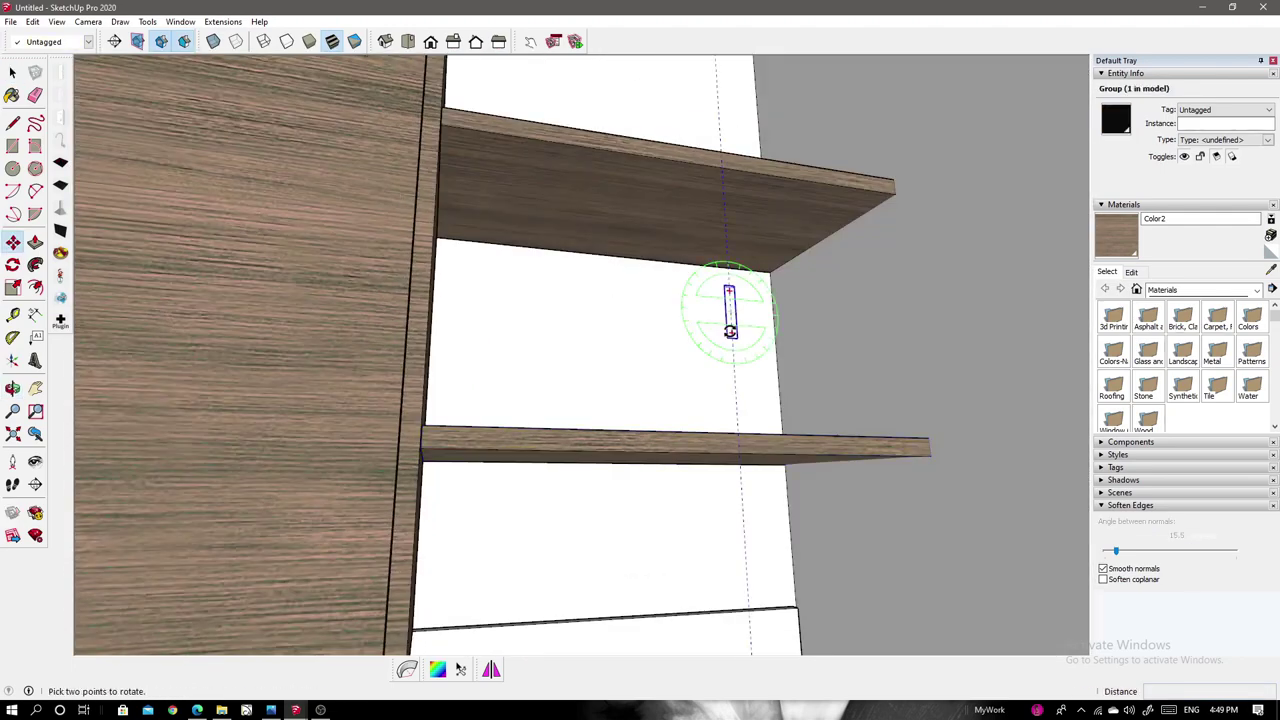
Copy a black bracket into place under the shelf.
{"action": "scroll", "coordinate": [714, 334], "scroll_direction": "up", "scroll_amount": 5}
{"action": "mouse_move", "coordinate": [594, 409]}
{"action": "middle_mouse_down"}
{"action": "mouse_move", "coordinate": [677, 520]}
{"action": "mouse_move", "coordinate": [815, 318]}
{"action": "middle_mouse_up"}
{"action": "scroll", "coordinate": [676, 355], "scroll_direction": "down", "scroll_amount": 5}
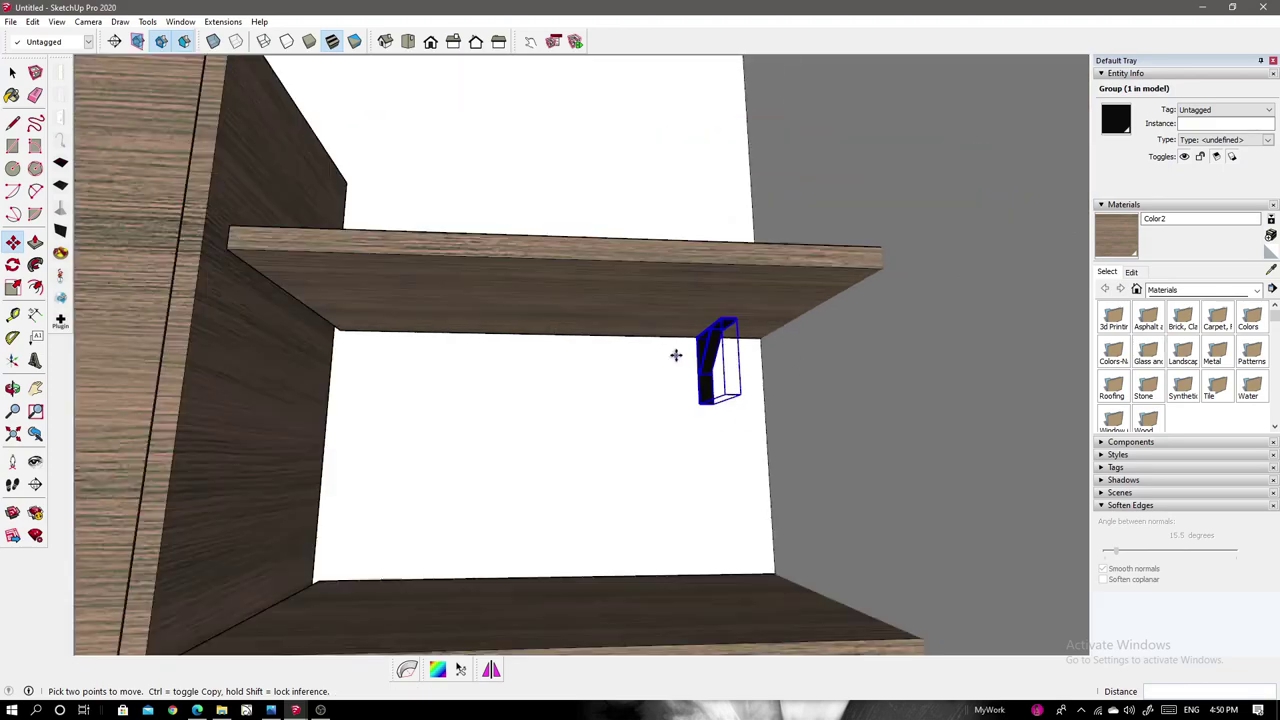
{"action": "left_click", "coordinate": [389, 390]}
{"action": "mouse_move", "coordinate": [389, 390]}
{"action": "middle_mouse_down"}
{"action": "mouse_move", "coordinate": [817, 387]}
{"action": "mouse_move", "coordinate": [680, 460]}
{"action": "mouse_move", "coordinate": [411, 512]}
{"action": "middle_mouse_up"}
{"action": "key", "text": "space"}
{"action": "scroll", "coordinate": [549, 293], "scroll_direction": "down", "scroll_amount": 3}
{"action": "left_click", "coordinate": [758, 392]}
{"action": "key", "text": "space"}
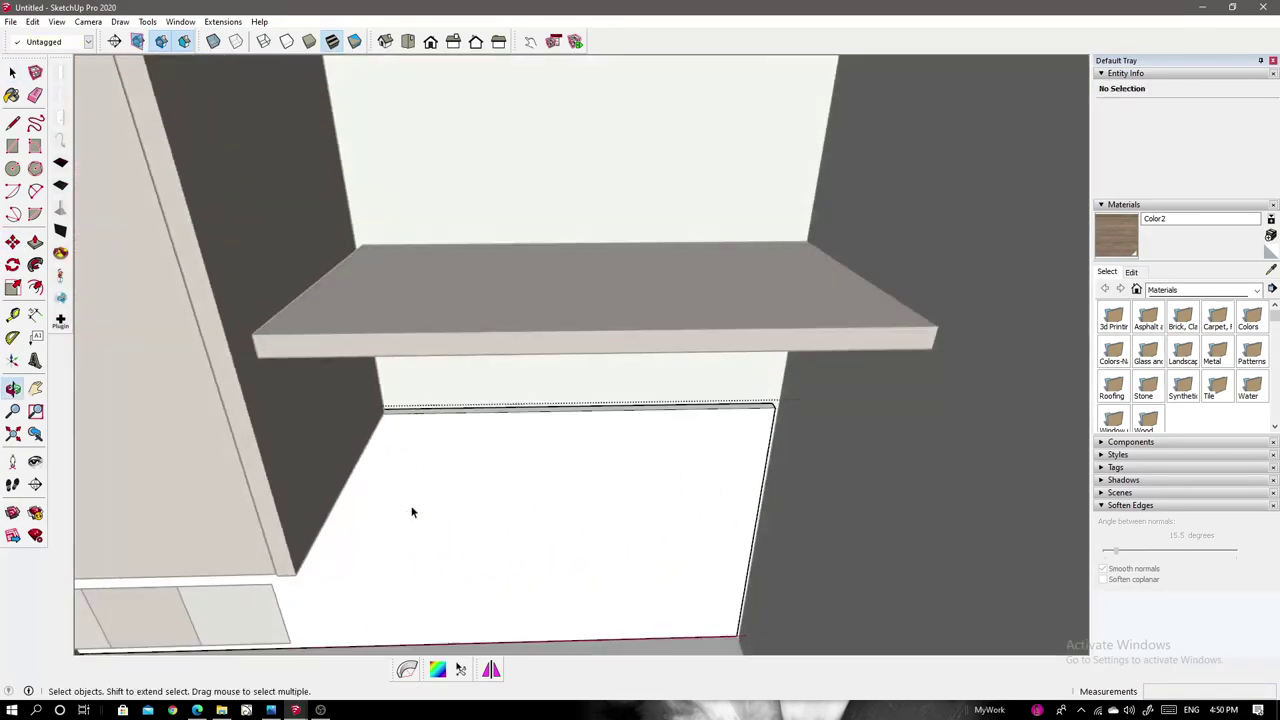
Draw and extrude a second, lower shelf panel and position it on the wall.
{"action": "key", "text": "l"}
{"action": "scroll", "coordinate": [380, 400], "scroll_direction": "up", "scroll_amount": 5}
{"action": "mouse_move", "coordinate": [371, 357]}
{"action": "middle_mouse_down"}
{"action": "mouse_move", "coordinate": [354, 290]}
{"action": "mouse_move", "coordinate": [709, 386]}
{"action": "mouse_move", "coordinate": [503, 309]}
{"action": "middle_mouse_up"}
{"action": "key", "text": "p"}
{"action": "scroll", "coordinate": [681, 335], "scroll_direction": "up", "scroll_amount": 3}
{"action": "mouse_move", "coordinate": [681, 335]}
{"action": "middle_mouse_down"}
{"action": "mouse_move", "coordinate": [649, 391]}
{"action": "mouse_move", "coordinate": [846, 320]}
{"action": "mouse_move", "coordinate": [734, 263]}
{"action": "middle_mouse_up"}
{"action": "key", "text": "space"}
{"action": "left_click", "coordinate": [741, 206]}
{"action": "key", "text": "m"}
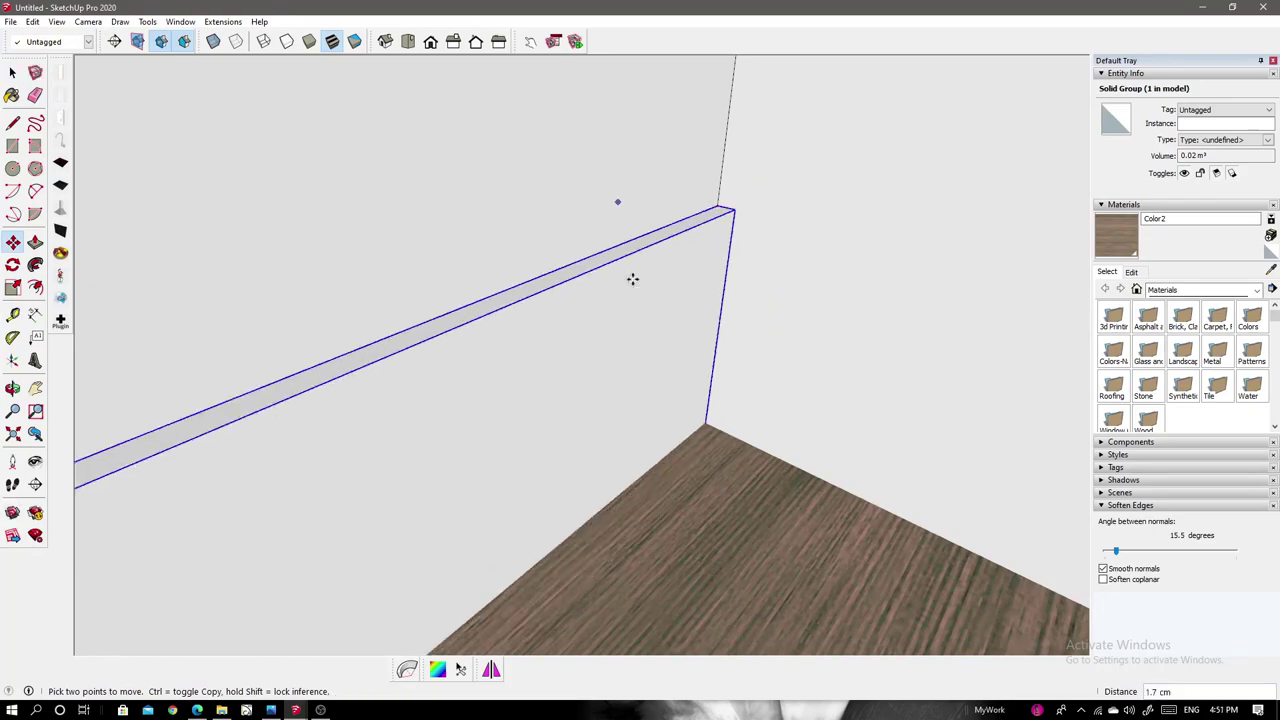
{"action": "key", "text": "space"}
Select the lower brackets and copy them under the other shelf.
{"action": "scroll", "coordinate": [480, 350], "scroll_direction": "down", "scroll_amount": 5}
{"action": "left_click", "coordinate": [252, 505], "text": "shift"}
{"action": "middle_click_drag", "start_coordinate": [252, 505], "coordinate": [531, 375]}
{"action": "key", "text": "m"}
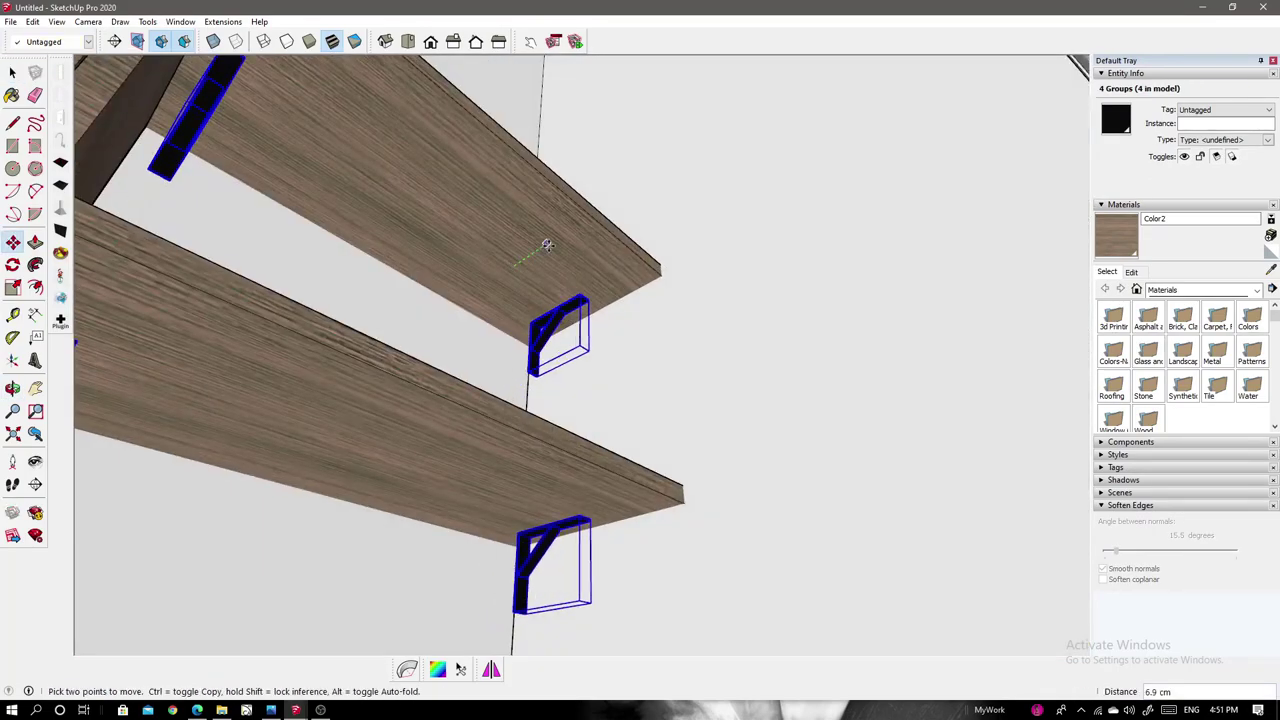
{"action": "scroll", "coordinate": [531, 375], "scroll_direction": "up", "scroll_amount": 3}
{"action": "scroll", "coordinate": [289, 421], "scroll_direction": "down", "scroll_amount": 5}
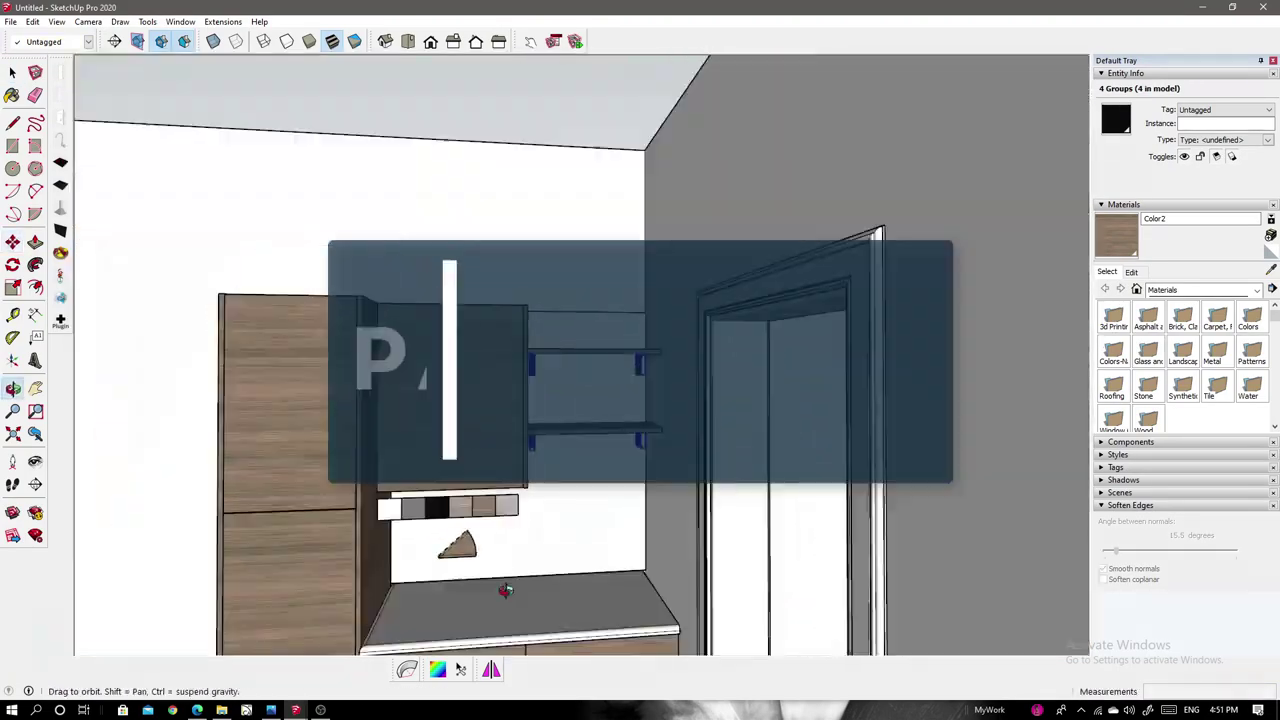
View the shelves, doorway and cabinets from the front and expand the Tags list.
{"action": "mouse_move", "coordinate": [474, 449]}
{"action": "middle_mouse_down"}
{"action": "mouse_move", "coordinate": [366, 592]}
{"action": "mouse_move", "coordinate": [432, 563]}
{"action": "middle_mouse_up"}
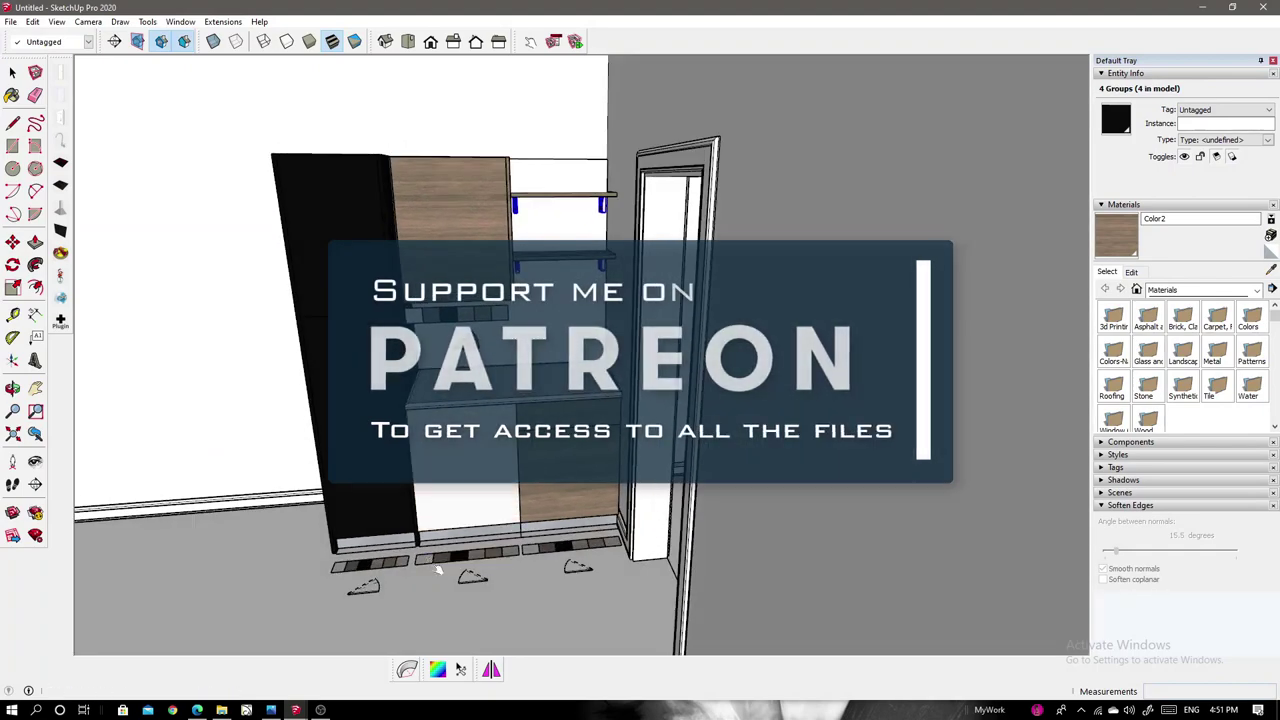
{"action": "key", "text": "F3"}
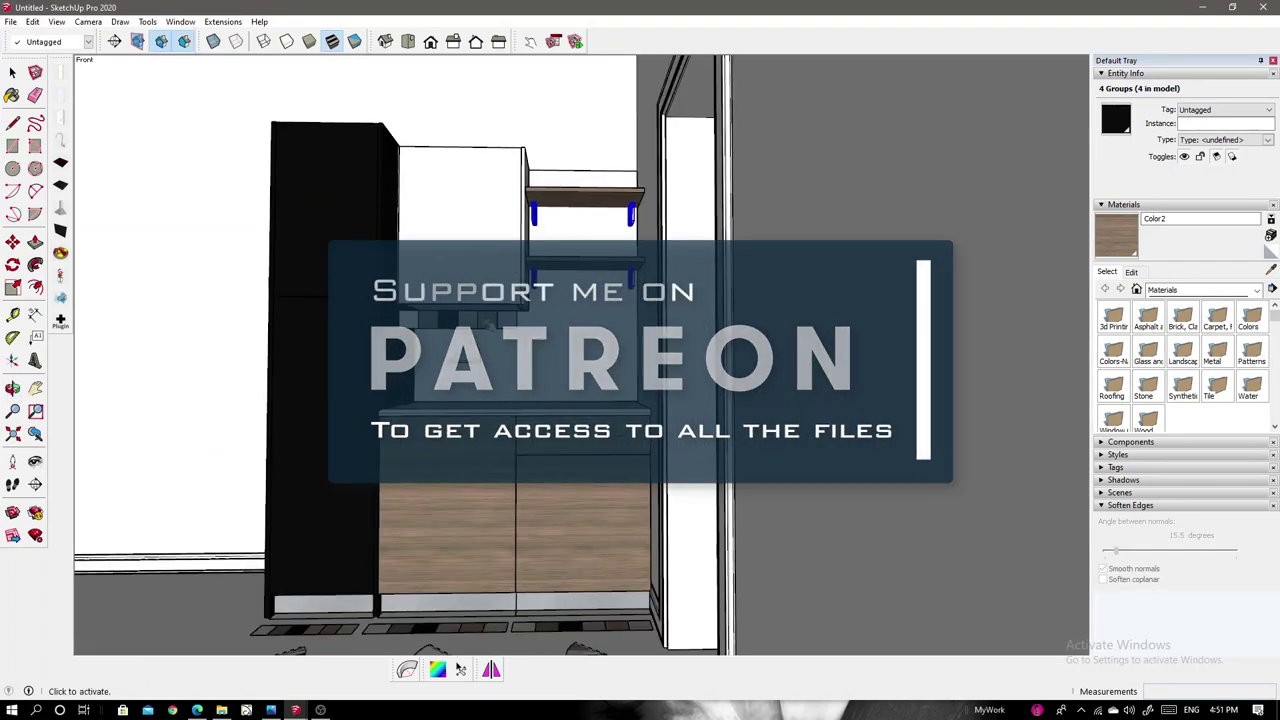
{"action": "middle_click_drag", "start_coordinate": [600, 380], "coordinate": [630, 370]}
{"action": "scroll", "coordinate": [630, 368], "scroll_direction": "up", "scroll_amount": 3}
{"action": "scroll", "coordinate": [630, 368], "scroll_direction": "up", "scroll_amount": 3}
{"action": "scroll", "coordinate": [633, 367], "scroll_direction": "up", "scroll_amount": 3}
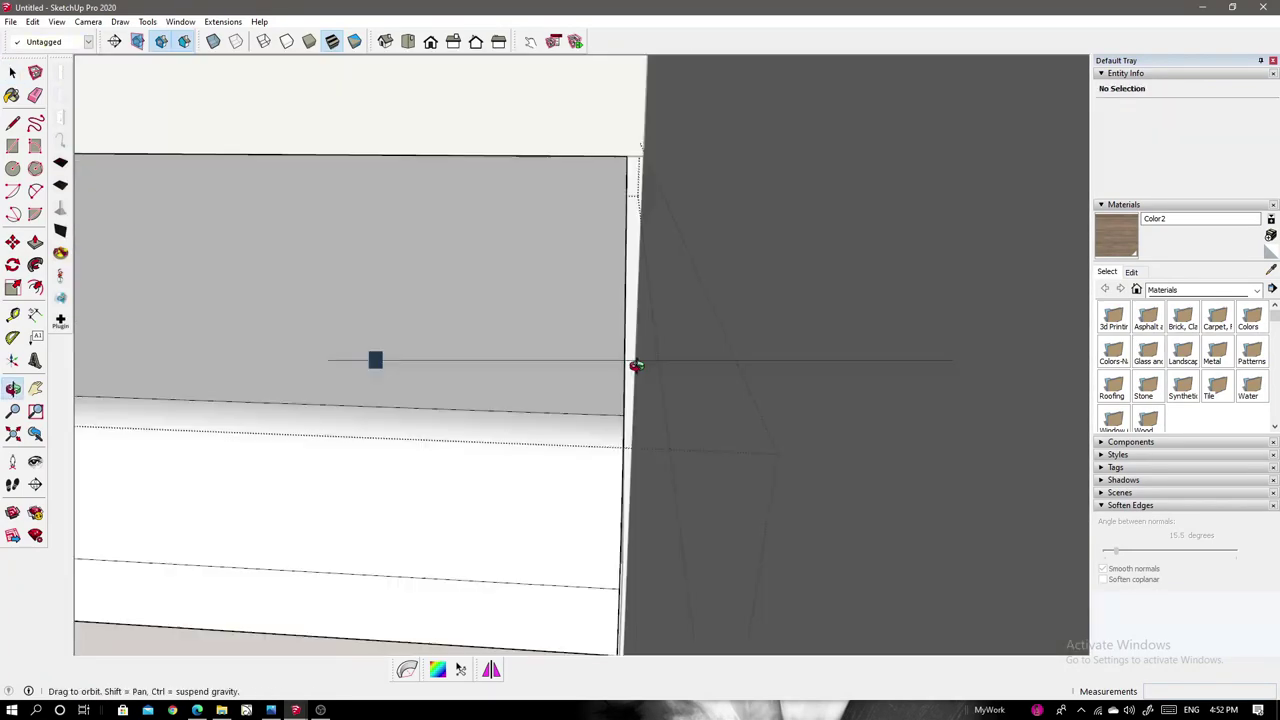
{"action": "scroll", "coordinate": [636, 366], "scroll_direction": "down", "scroll_amount": 3}
{"action": "scroll", "coordinate": [563, 371], "scroll_direction": "down", "scroll_amount": 5}
{"action": "middle_click_drag", "start_coordinate": [700, 277], "coordinate": [771, 406]}
{"action": "left_click", "coordinate": [1116, 243]}
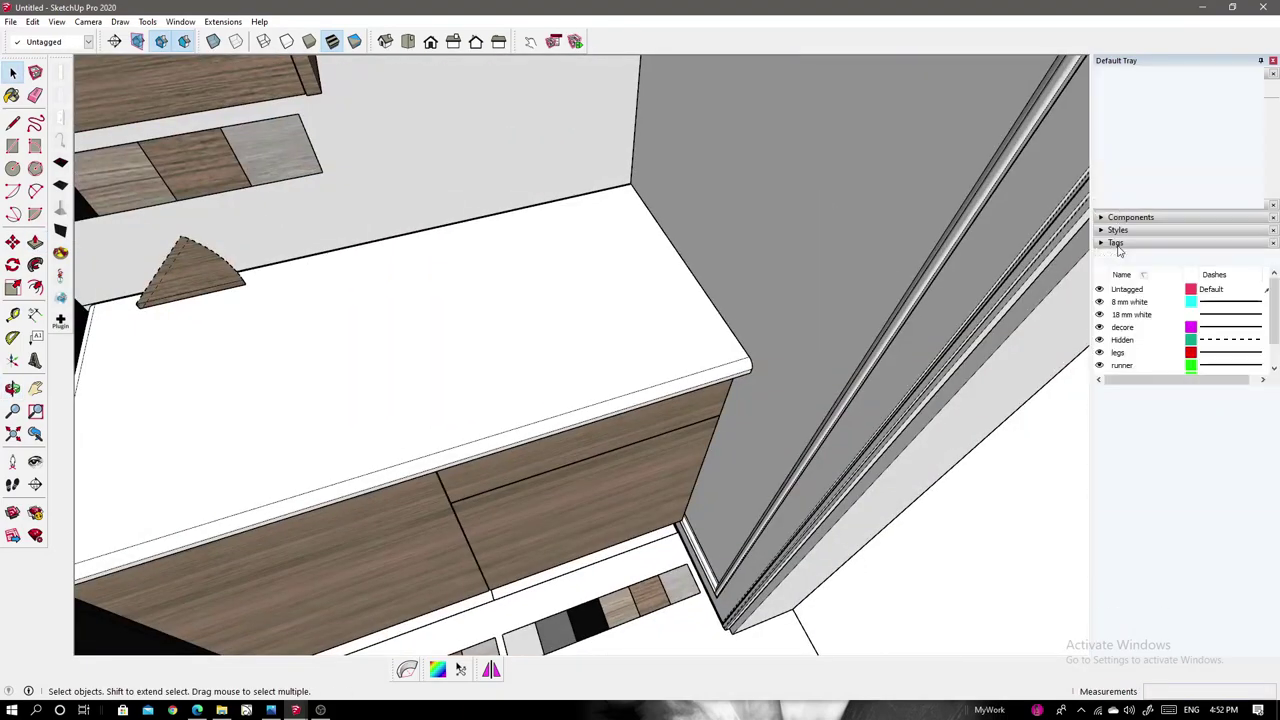
Zoom in on the countertop's top face and start a rectangle there for the sink.
{"action": "middle_click_drag", "start_coordinate": [362, 288], "coordinate": [545, 310]}
{"action": "scroll", "coordinate": [560, 260], "scroll_direction": "up", "scroll_amount": 3}
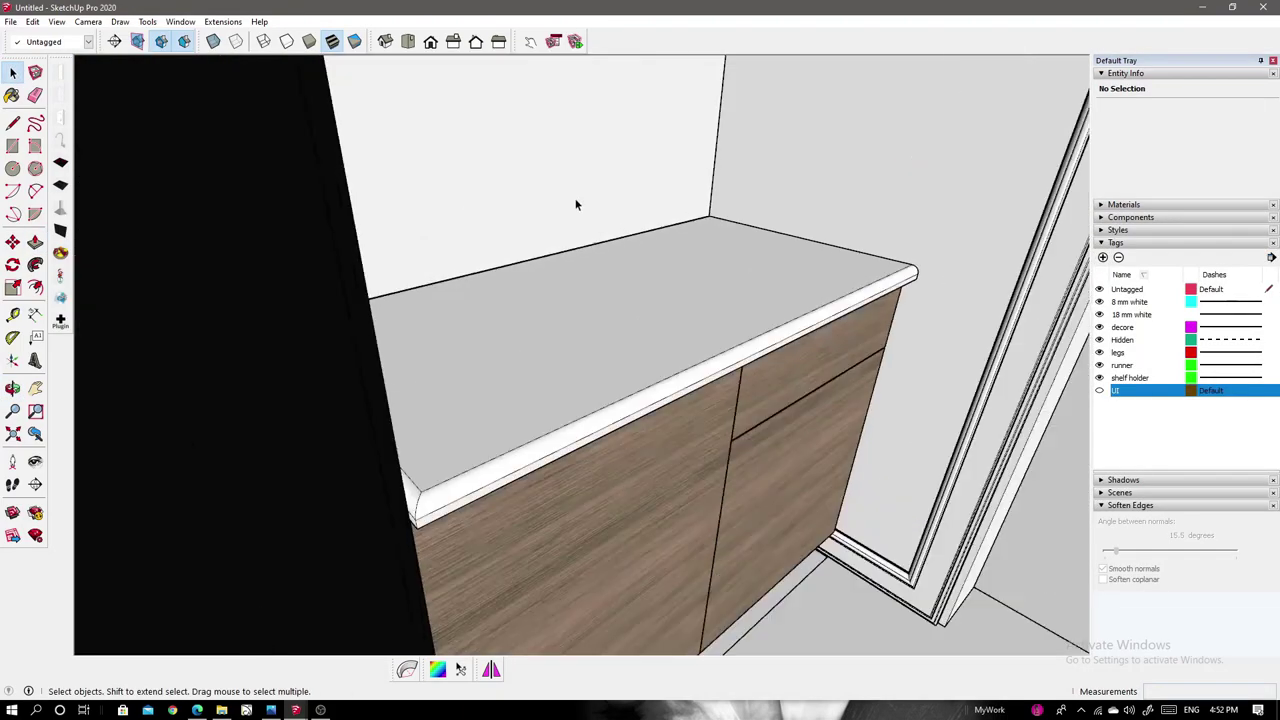
{"action": "scroll", "coordinate": [705, 300], "scroll_direction": "up", "scroll_amount": 3}
{"action": "double_click", "coordinate": [680, 330]}
{"action": "left_click", "coordinate": [621, 366]}
{"action": "mouse_move", "coordinate": [621, 366]}
{"action": "middle_mouse_down"}
{"action": "mouse_move", "coordinate": [557, 343]}
{"action": "mouse_move", "coordinate": [228, 349]}
{"action": "middle_mouse_up"}
{"action": "scroll", "coordinate": [575, 355], "scroll_direction": "up", "scroll_amount": 3}
{"action": "scroll", "coordinate": [563, 277], "scroll_direction": "down", "scroll_amount": 5}
{"action": "scroll", "coordinate": [631, 423], "scroll_direction": "down", "scroll_amount": 3}
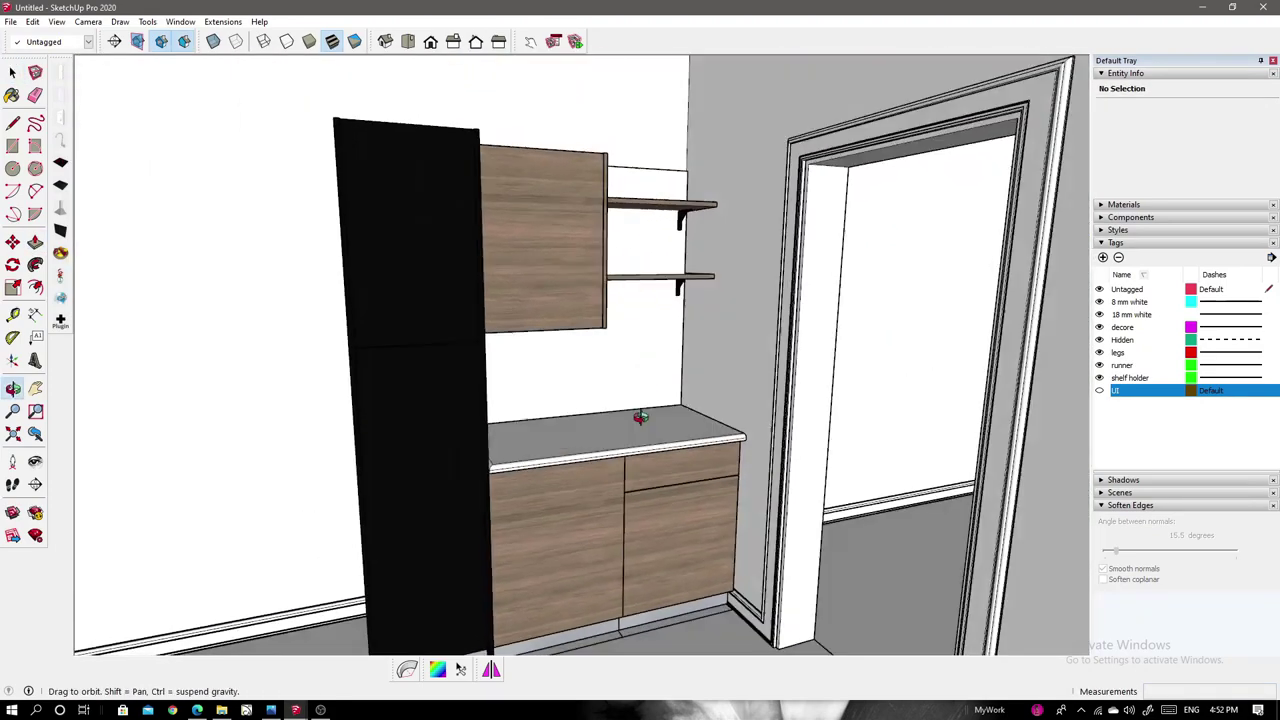
{"action": "scroll", "coordinate": [577, 509], "scroll_direction": "up", "scroll_amount": 5}
{"action": "key", "text": "r"}
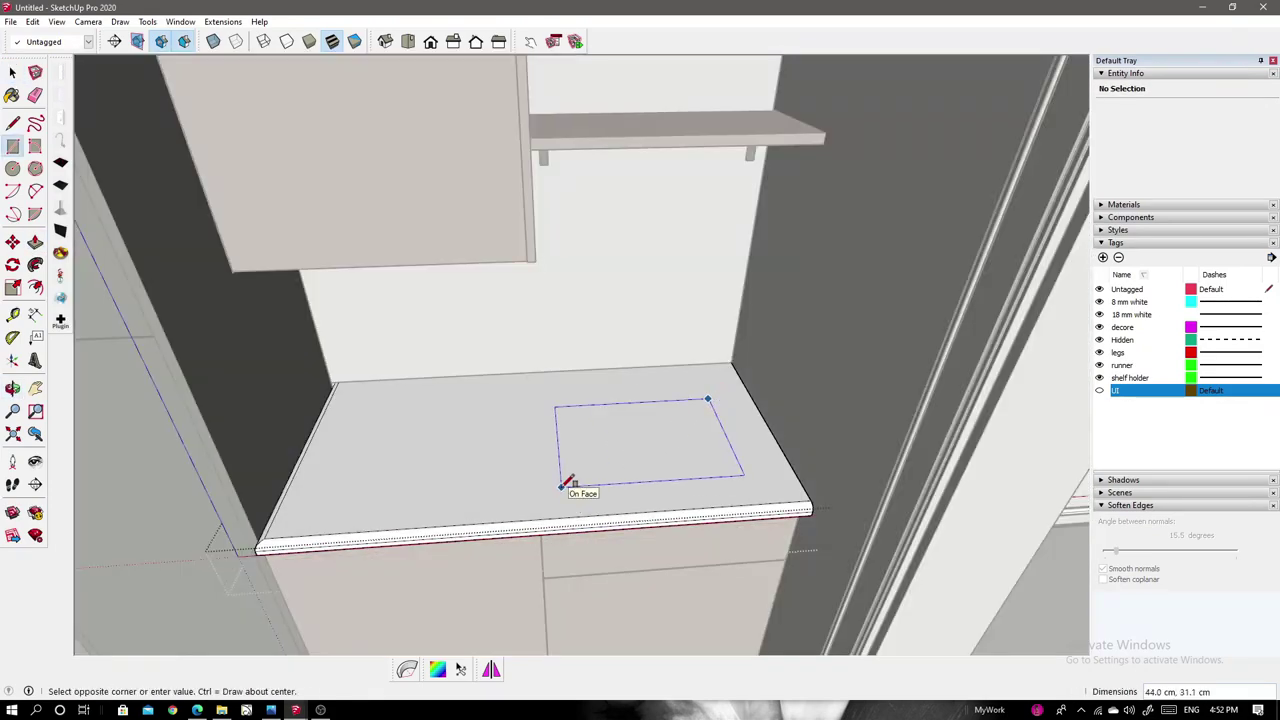
Draw the roughly 44.0 × 31.1 cm sink rectangle on the countertop.
{"action": "key", "text": "r"}
{"action": "middle_click_drag", "start_coordinate": [612, 475], "coordinate": [664, 386]}
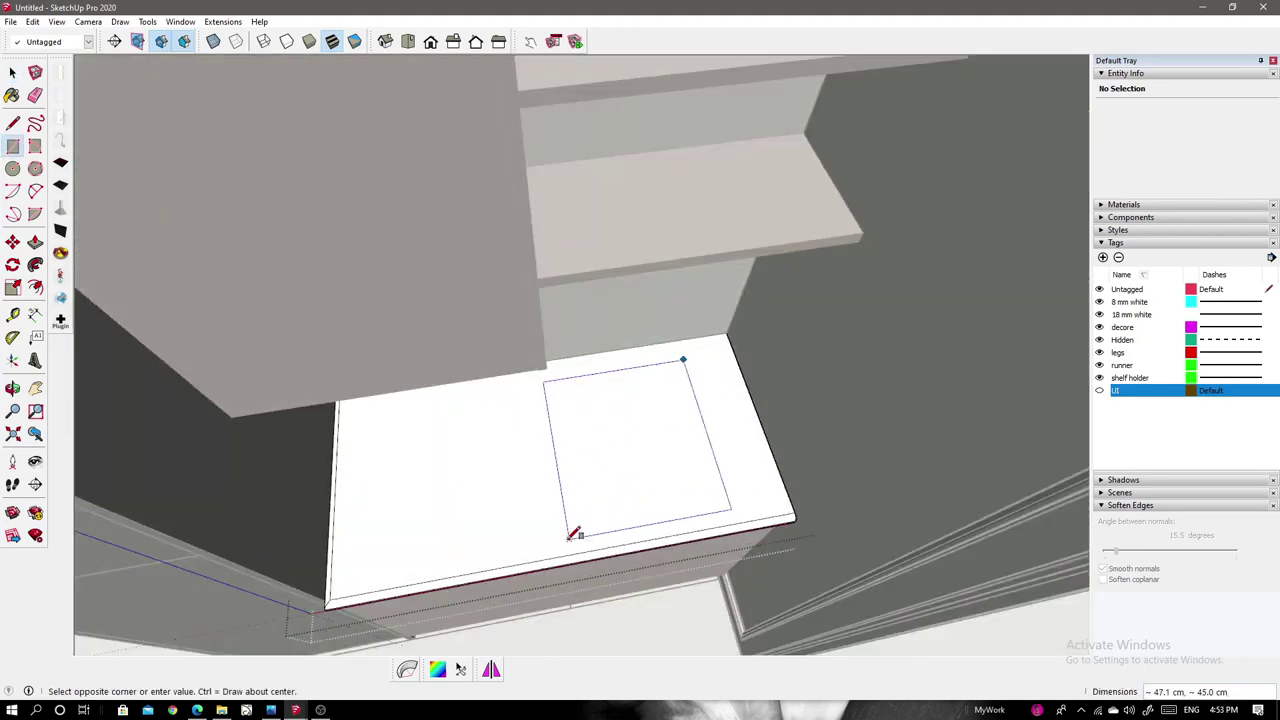
{"action": "key", "text": "space"}
{"action": "left_click", "coordinate": [594, 457]}
{"action": "mouse_move", "coordinate": [648, 533]}
{"action": "middle_mouse_down"}
{"action": "mouse_move", "coordinate": [594, 457]}
{"action": "mouse_move", "coordinate": [584, 486]}
{"action": "middle_mouse_up"}
{"action": "key", "text": "m"}
{"action": "middle_click_drag", "start_coordinate": [610, 551], "coordinate": [614, 451]}
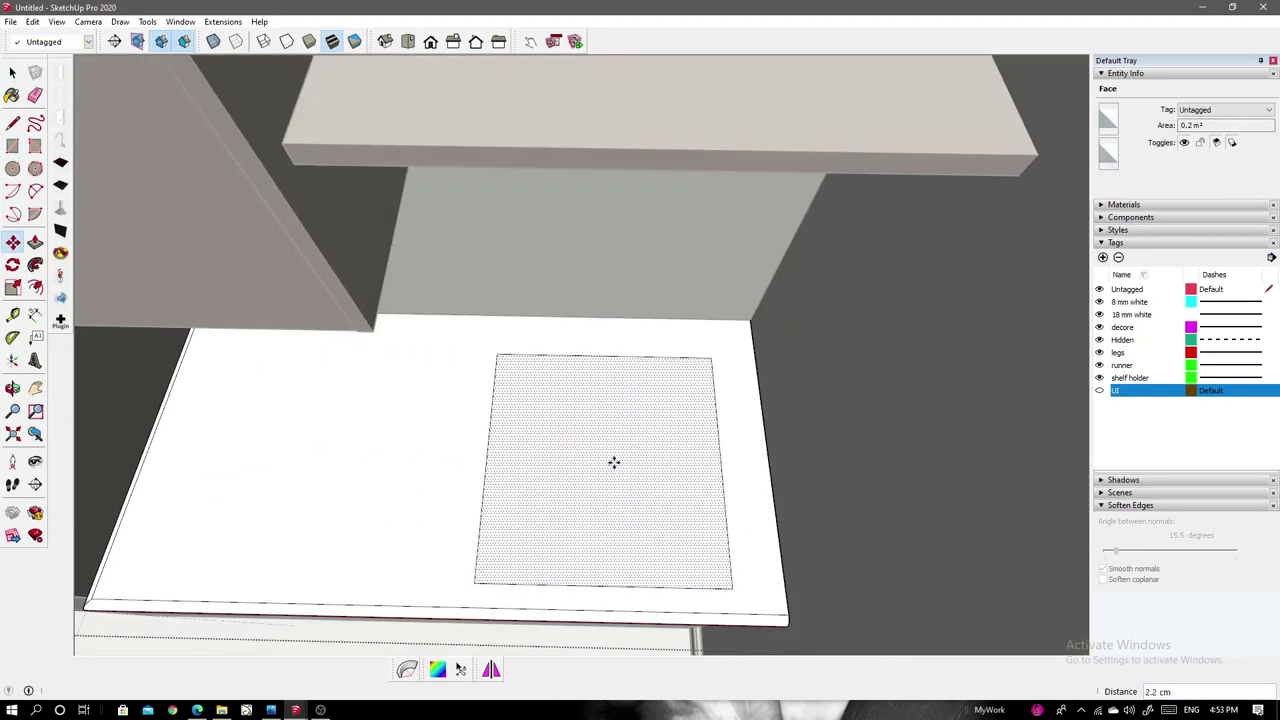
{"action": "middle_click_drag", "start_coordinate": [479, 508], "coordinate": [720, 400]}
{"action": "key", "text": "space"}
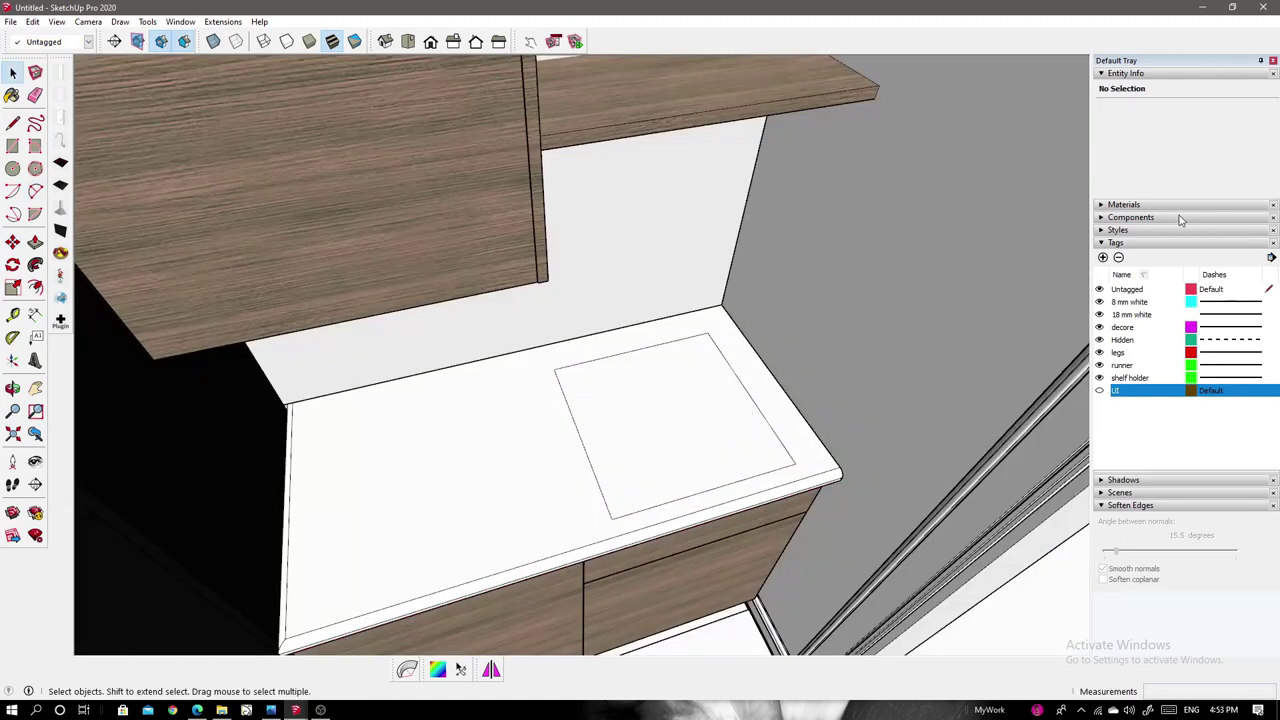
Search 3D Warehouse from the Components panel for 'kitchen sink'.
{"action": "left_click", "coordinate": [1180, 217]}
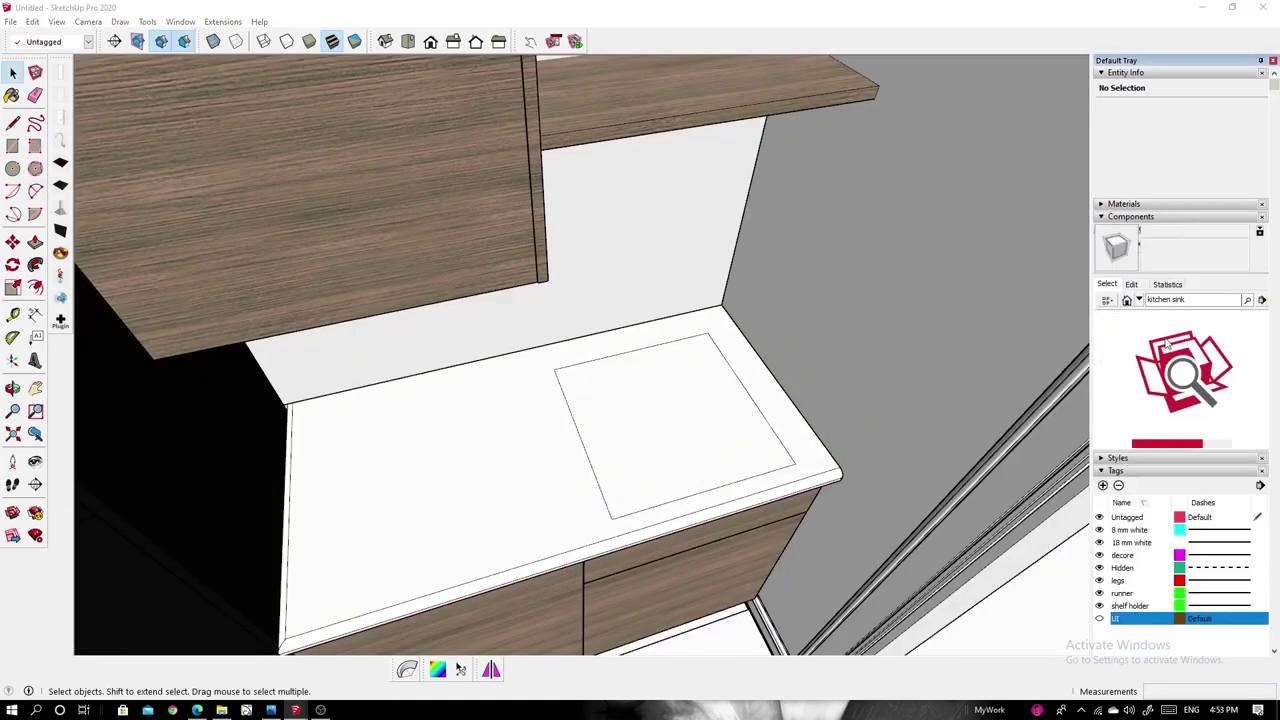
{"action": "left_click", "coordinate": [1175, 373]}
{"action": "left_click", "coordinate": [588, 206]}
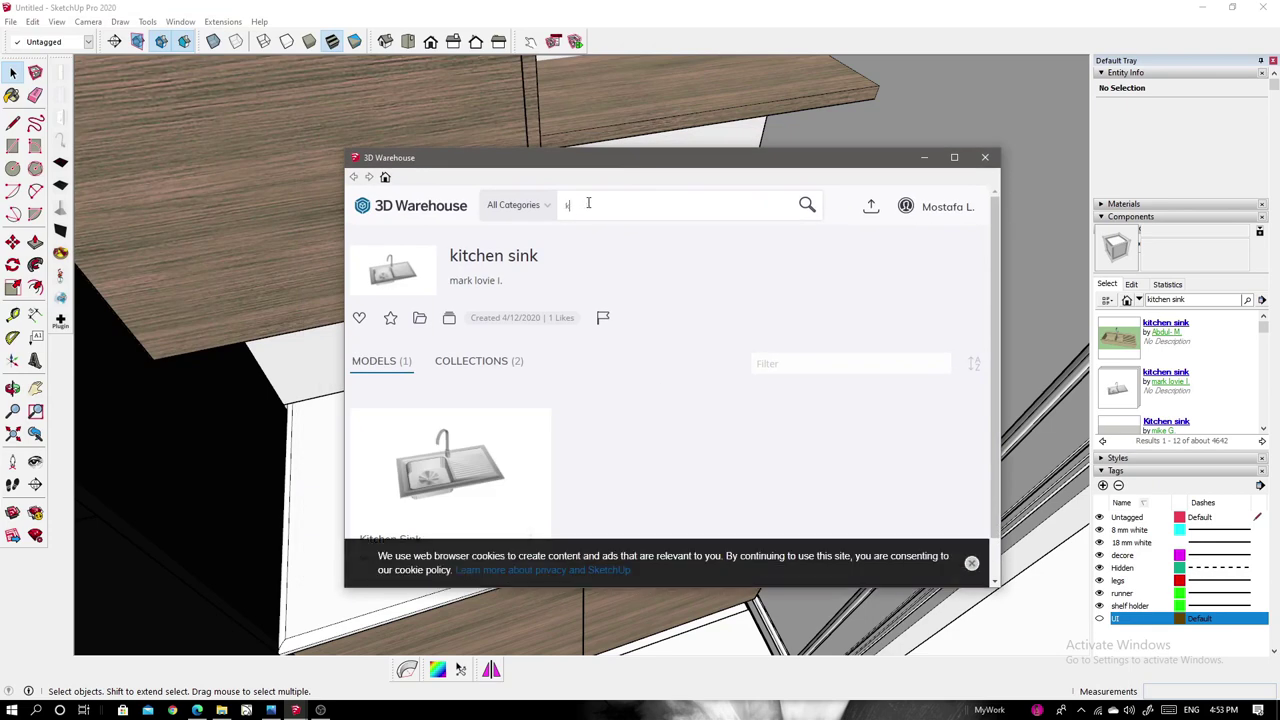
{"action": "type", "text": "kitchen sink"}
{"action": "key", "text": "Return"}
Filter the kitchen sink results to models and browse for a suitable sink.
{"action": "scroll", "coordinate": [610, 300], "scroll_direction": "down", "scroll_amount": 3}
{"action": "scroll", "coordinate": [615, 305], "scroll_direction": "down", "scroll_amount": 3}
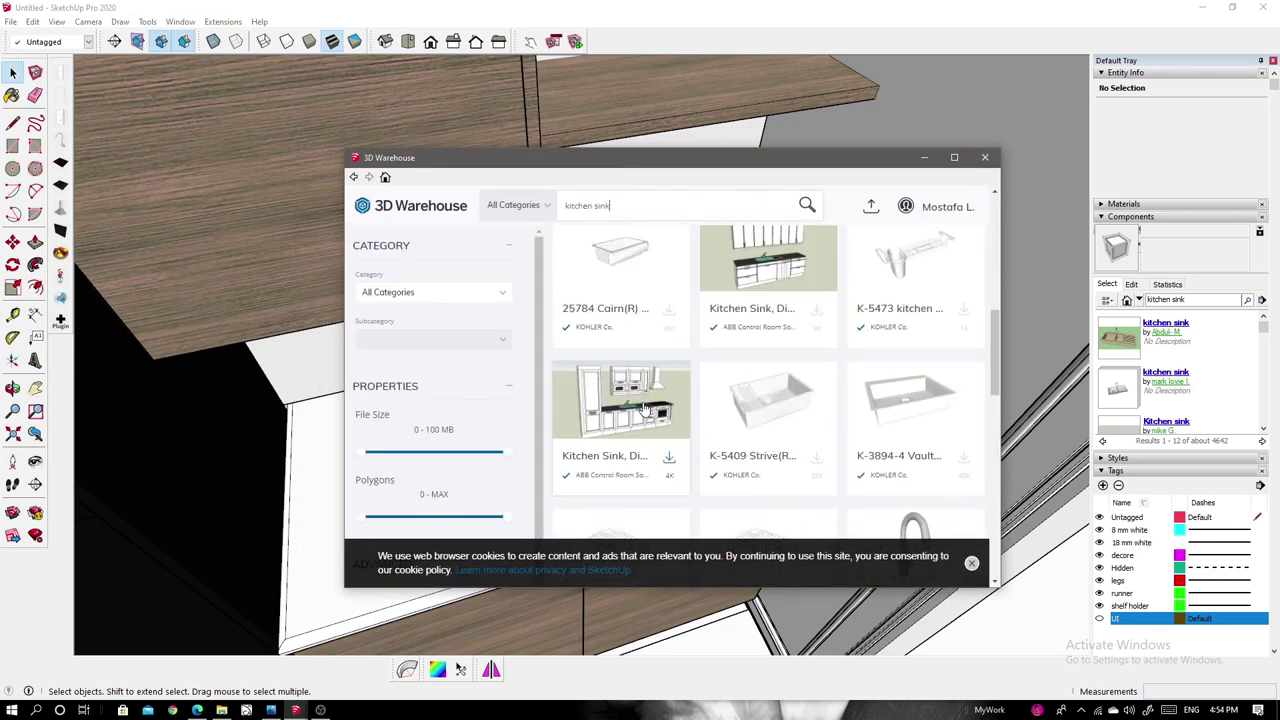
{"action": "scroll", "coordinate": [618, 307], "scroll_direction": "down", "scroll_amount": 3}
{"action": "scroll", "coordinate": [618, 307], "scroll_direction": "down", "scroll_amount": 3}
{"action": "scroll", "coordinate": [625, 300], "scroll_direction": "up", "scroll_amount": 10}
{"action": "left_click", "coordinate": [657, 277]}
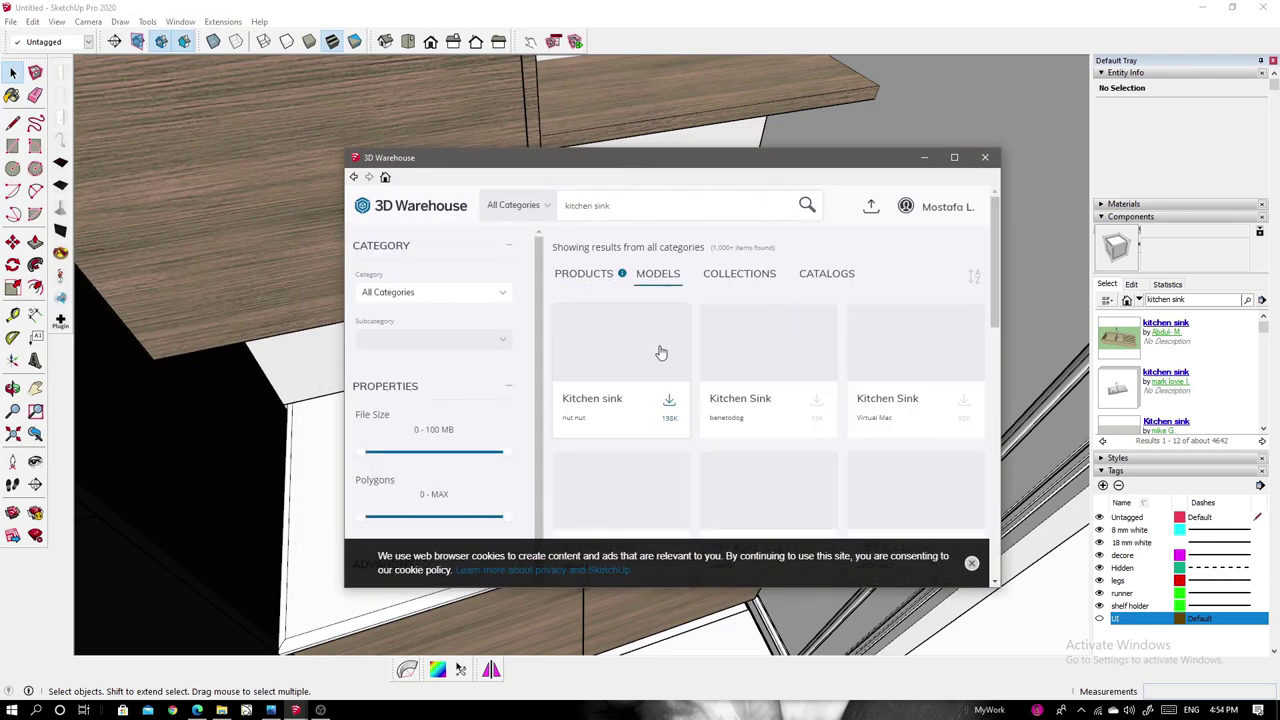
{"action": "scroll", "coordinate": [660, 352], "scroll_direction": "down", "scroll_amount": 3}
{"action": "scroll", "coordinate": [660, 352], "scroll_direction": "down", "scroll_amount": 1}
{"action": "scroll", "coordinate": [660, 352], "scroll_direction": "down", "scroll_amount": 3}
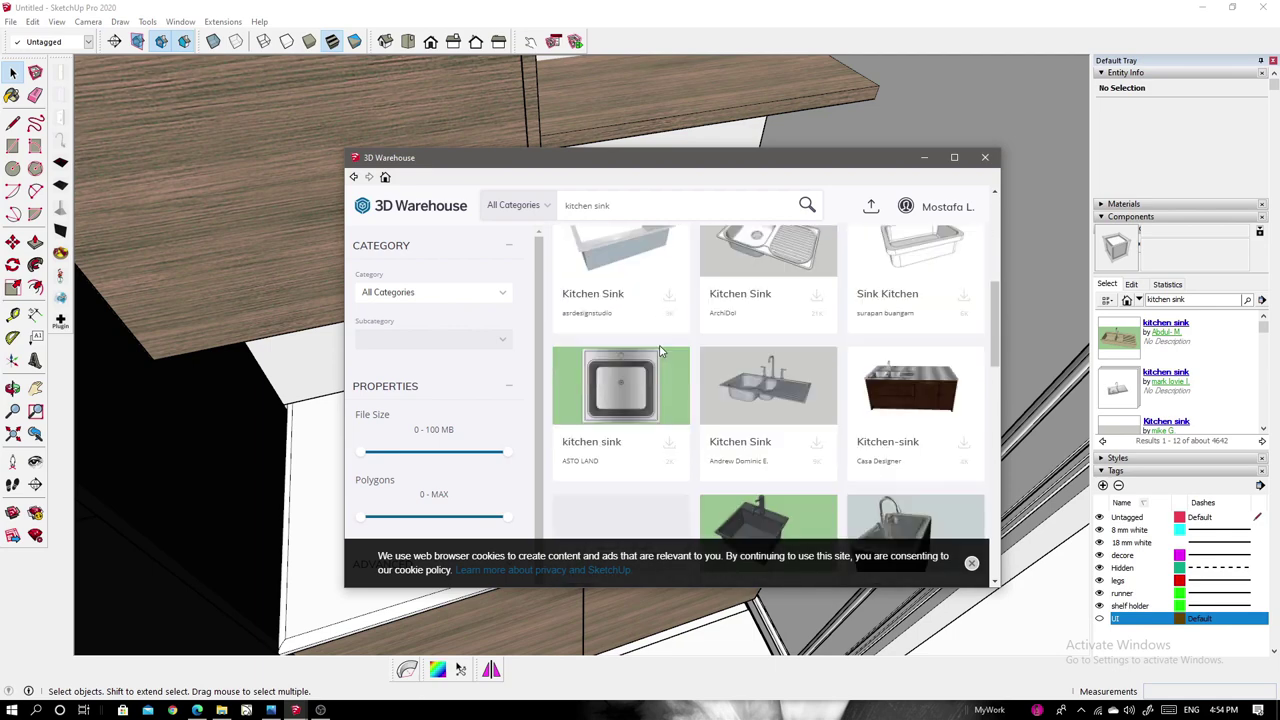
{"action": "scroll", "coordinate": [672, 447], "scroll_direction": "down", "scroll_amount": 3}
{"action": "scroll", "coordinate": [674, 448], "scroll_direction": "down", "scroll_amount": 2}
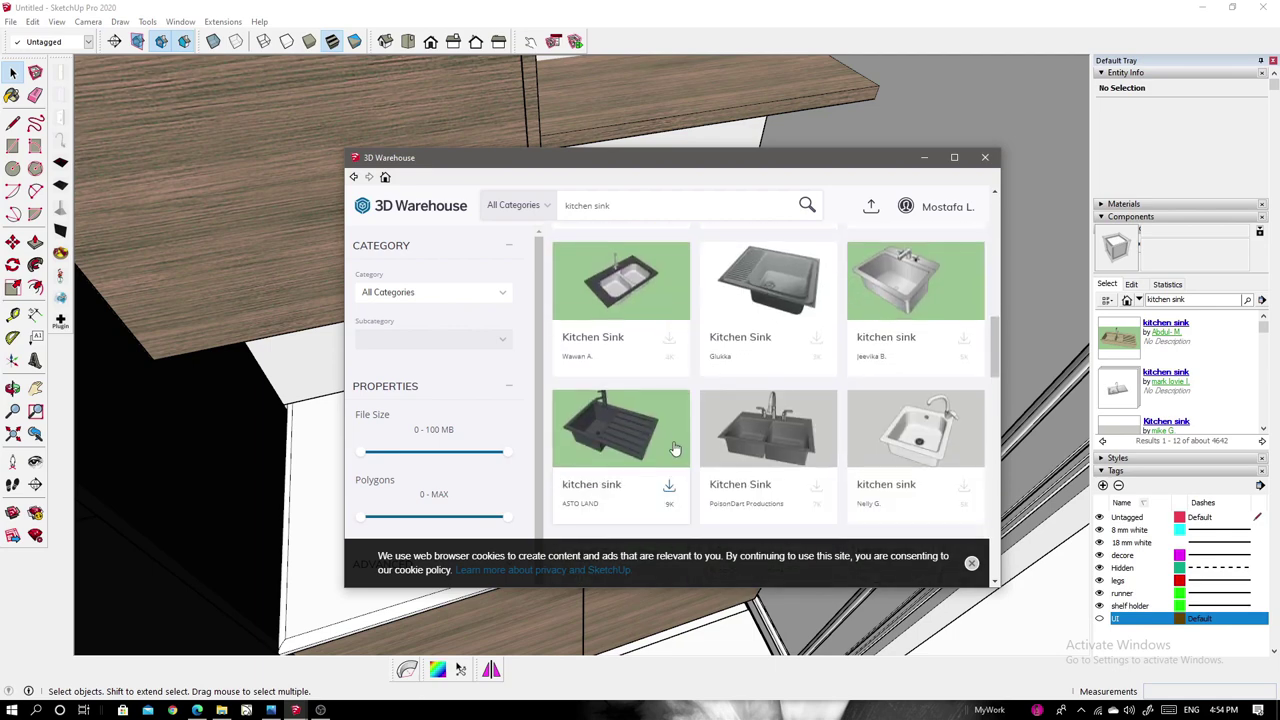
{"action": "scroll", "coordinate": [674, 448], "scroll_direction": "down", "scroll_amount": 1}
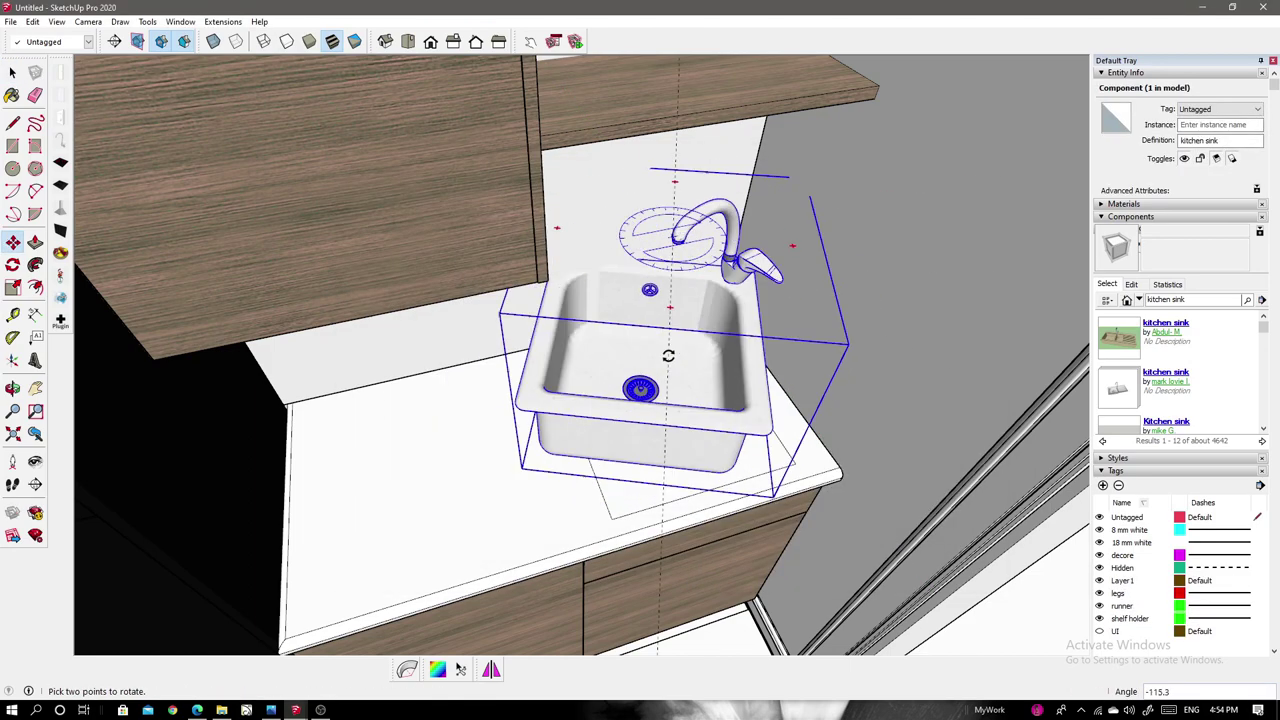
Set the downloaded sink down onto the countertop's sink outline.
{"action": "scroll", "coordinate": [775, 372], "scroll_direction": "up", "scroll_amount": 3}
{"action": "left_click", "coordinate": [815, 395]}
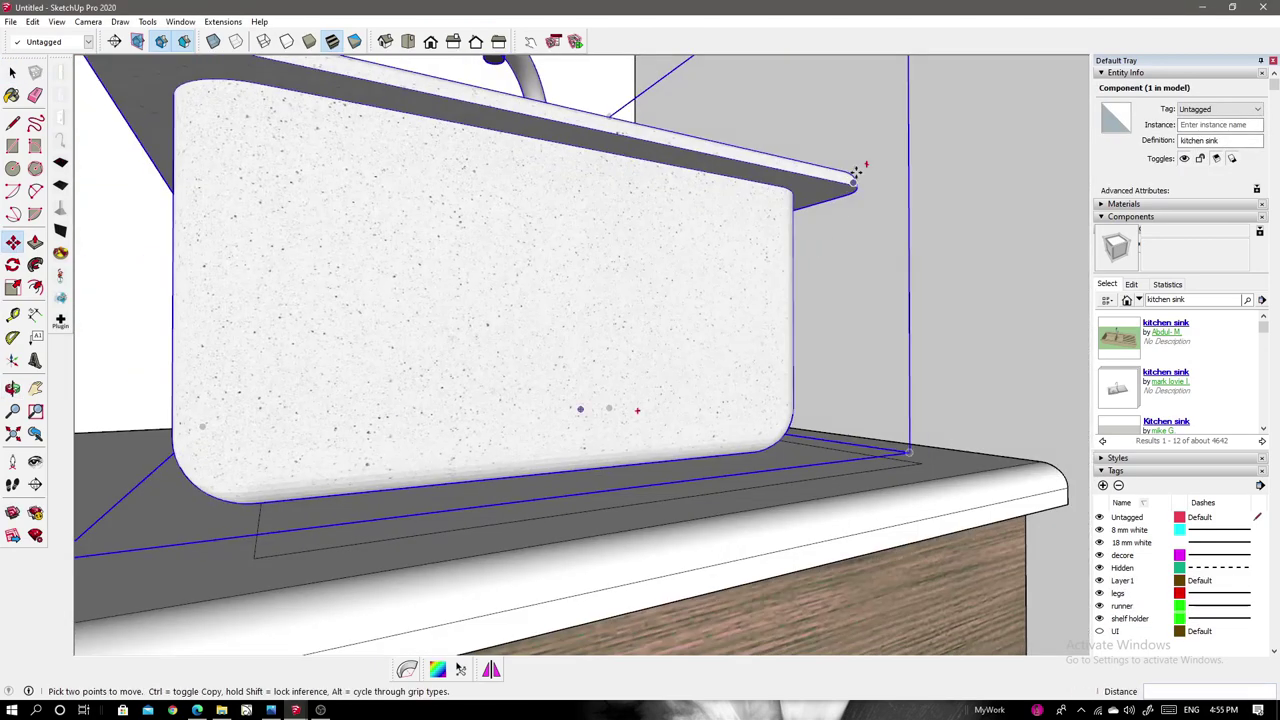
{"action": "mouse_move", "coordinate": [815, 395]}
{"action": "middle_mouse_down"}
{"action": "mouse_move", "coordinate": [571, 343]}
{"action": "mouse_move", "coordinate": [634, 391]}
{"action": "mouse_move", "coordinate": [608, 389]}
{"action": "mouse_move", "coordinate": [650, 340]}
{"action": "middle_mouse_up"}
{"action": "scroll", "coordinate": [608, 389], "scroll_direction": "down", "scroll_amount": 5}
{"action": "scroll", "coordinate": [688, 293], "scroll_direction": "down", "scroll_amount": 2}
{"action": "scroll", "coordinate": [688, 293], "scroll_direction": "down", "scroll_amount": 3}
{"action": "middle_click_drag", "start_coordinate": [688, 293], "coordinate": [612, 378]}
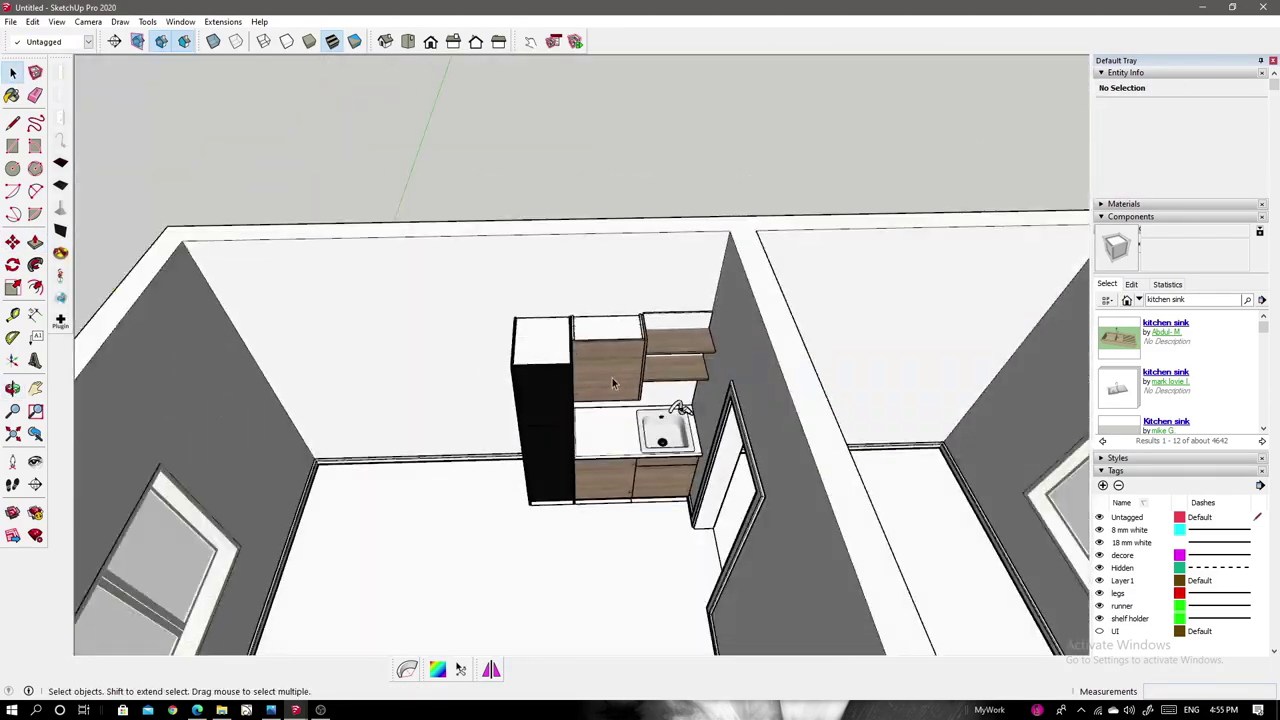
Draw a 410 × 410 cm rectangle and Push/Pull it into a grouped ceiling slab.
{"action": "key", "text": "r"}
{"action": "left_click", "coordinate": [1003, 601]}
{"action": "key", "text": "p"}
{"action": "mouse_move", "coordinate": [1003, 601]}
{"action": "middle_mouse_down"}
{"action": "mouse_move", "coordinate": [794, 306]}
{"action": "mouse_move", "coordinate": [583, 249]}
{"action": "mouse_move", "coordinate": [716, 175]}
{"action": "mouse_move", "coordinate": [634, 123]}
{"action": "mouse_move", "coordinate": [757, 187]}
{"action": "middle_mouse_up"}
{"action": "key", "text": "space"}
{"action": "left_click", "coordinate": [634, 123]}
{"action": "scroll", "coordinate": [757, 187], "scroll_direction": "down", "scroll_amount": 5}
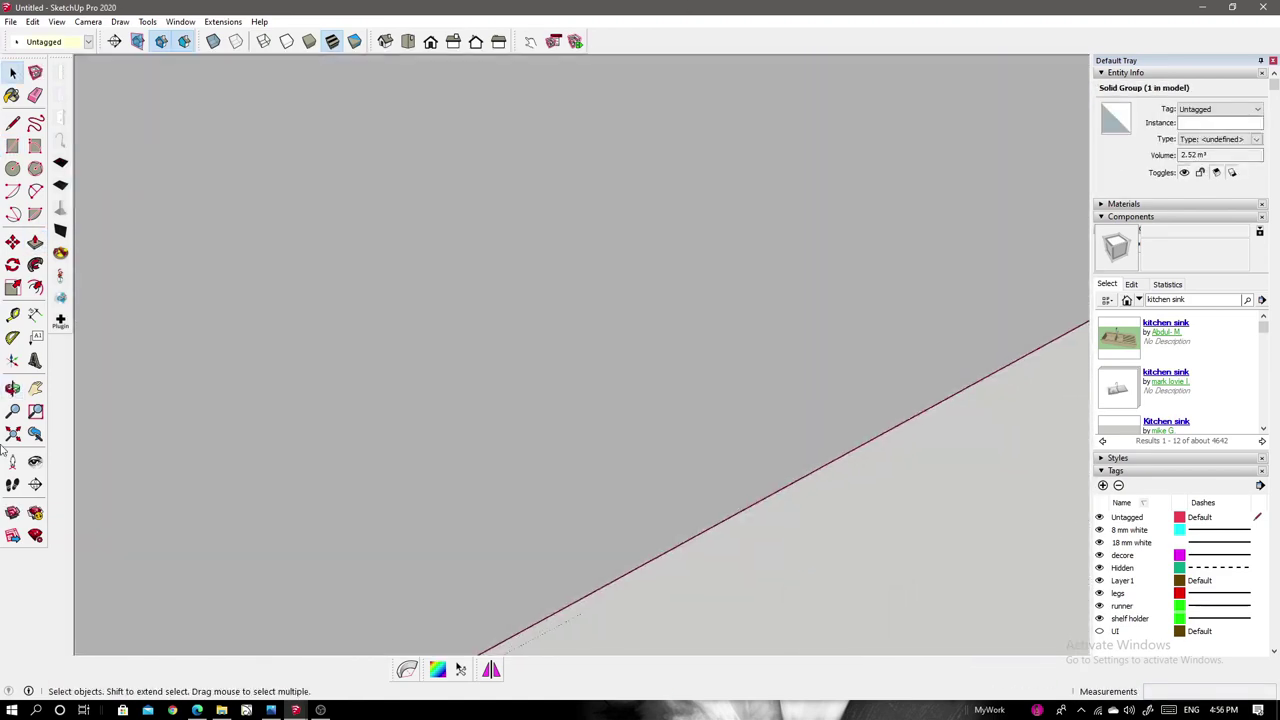
{"action": "scroll", "coordinate": [681, 305], "scroll_direction": "down", "scroll_amount": 5}
{"action": "key", "text": "m"}
{"action": "key", "text": "p"}
{"action": "middle_click_drag", "start_coordinate": [759, 163], "coordinate": [590, 292]}
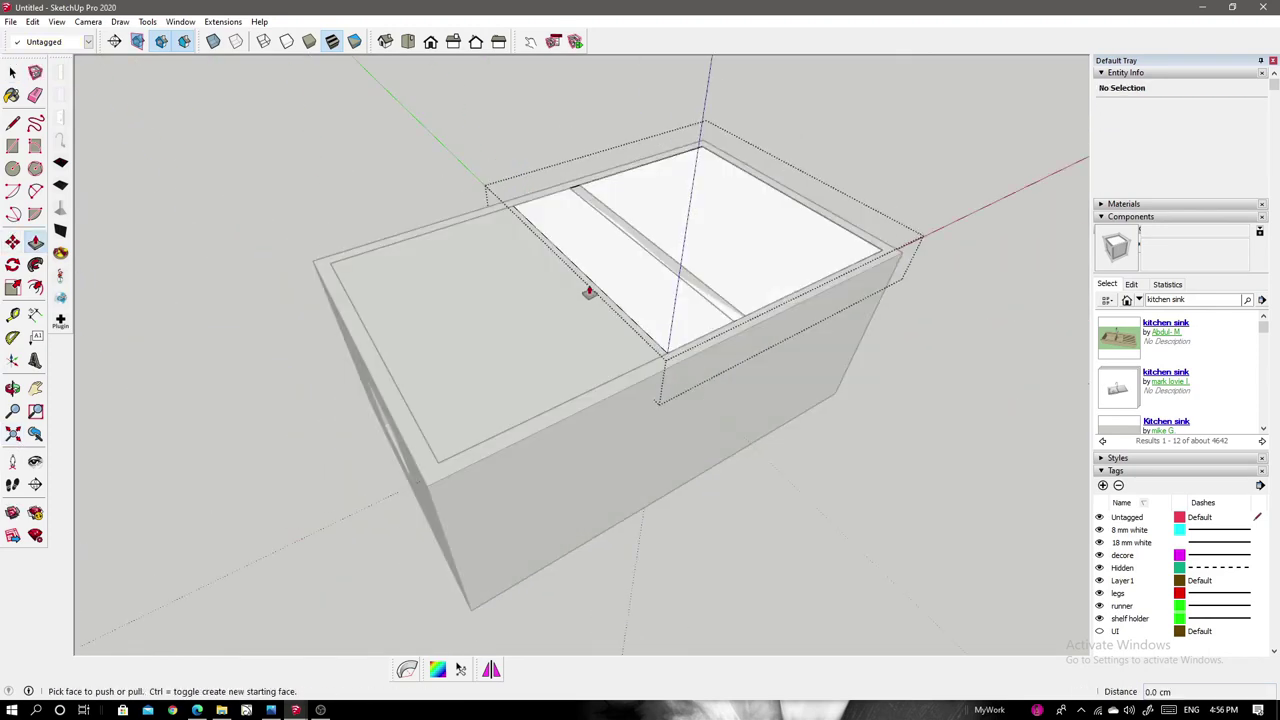
{"action": "left_click", "coordinate": [1071, 430]}
Add a section plane with the default name on the box's front face to expose the kitchen.
{"action": "left_click", "coordinate": [114, 41]}
{"action": "left_click", "coordinate": [640, 460]}
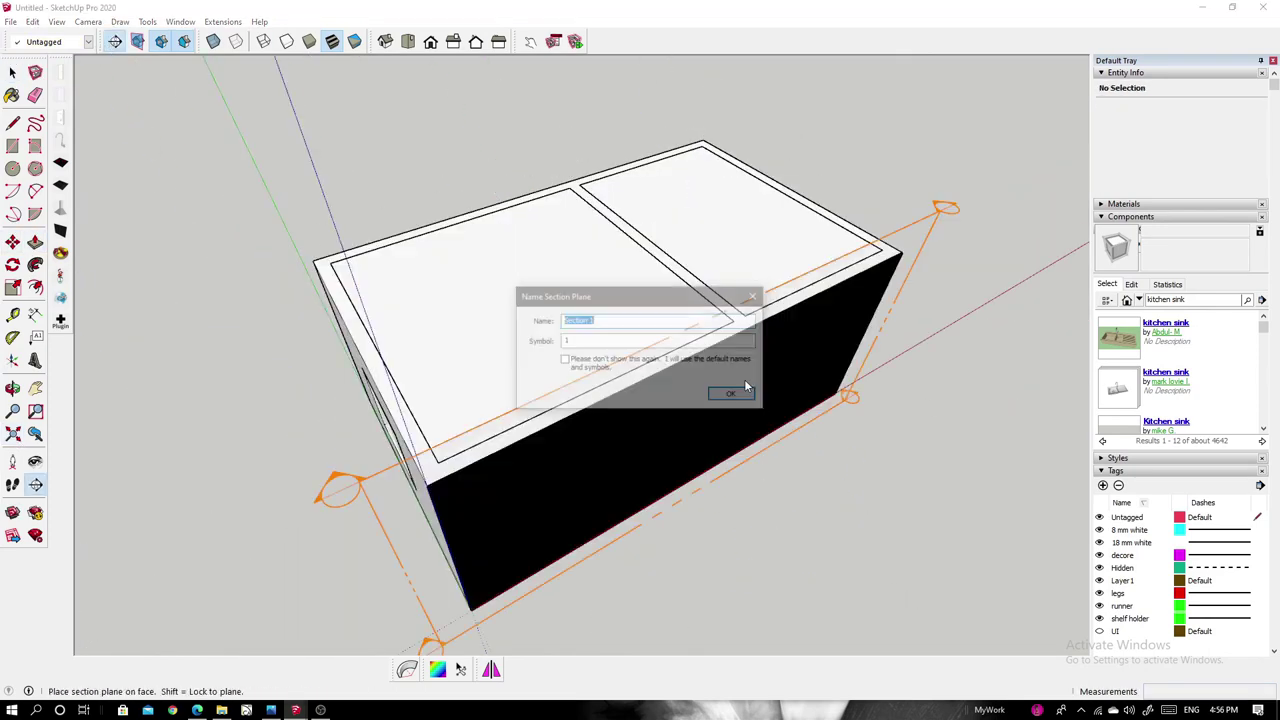
{"action": "key", "text": "Return"}
{"action": "middle_click_drag", "start_coordinate": [640, 400], "coordinate": [552, 377]}
{"action": "scroll", "coordinate": [552, 377], "scroll_direction": "up", "scroll_amount": 5}
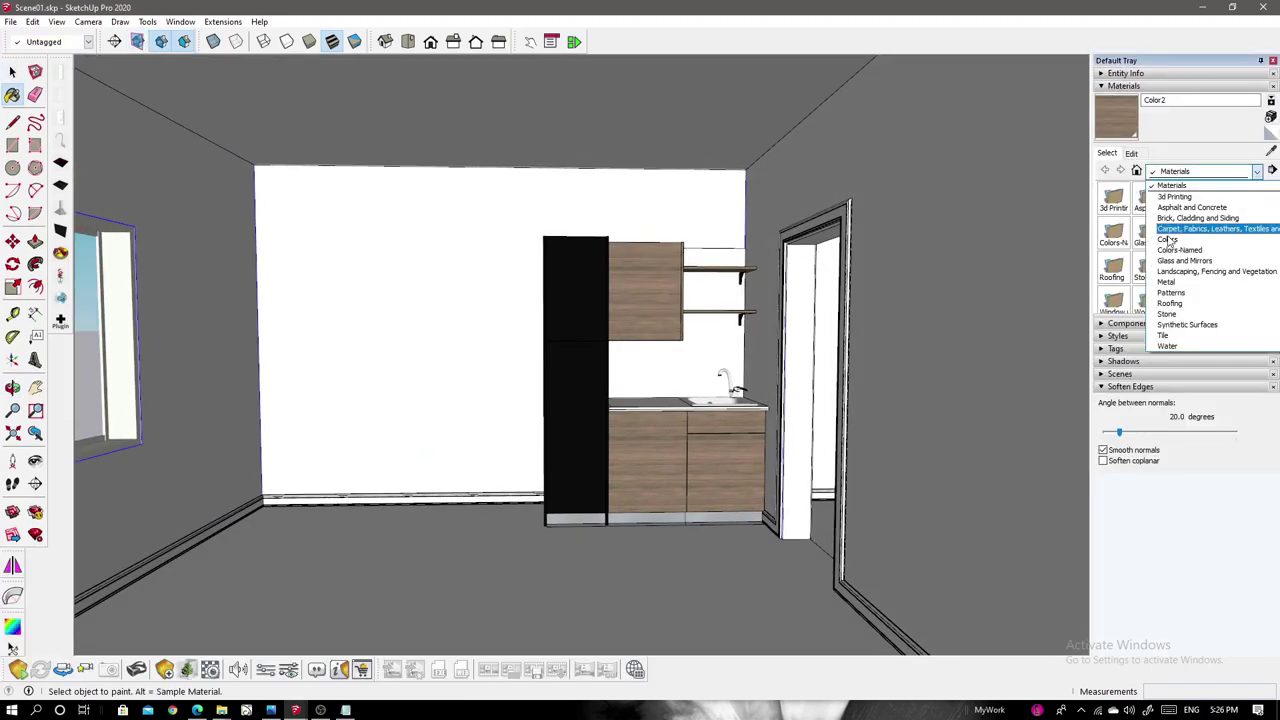
Pick the light grey Color M01 material and paint the floor with Wood Floor.
{"action": "left_click", "coordinate": [1167, 240]}
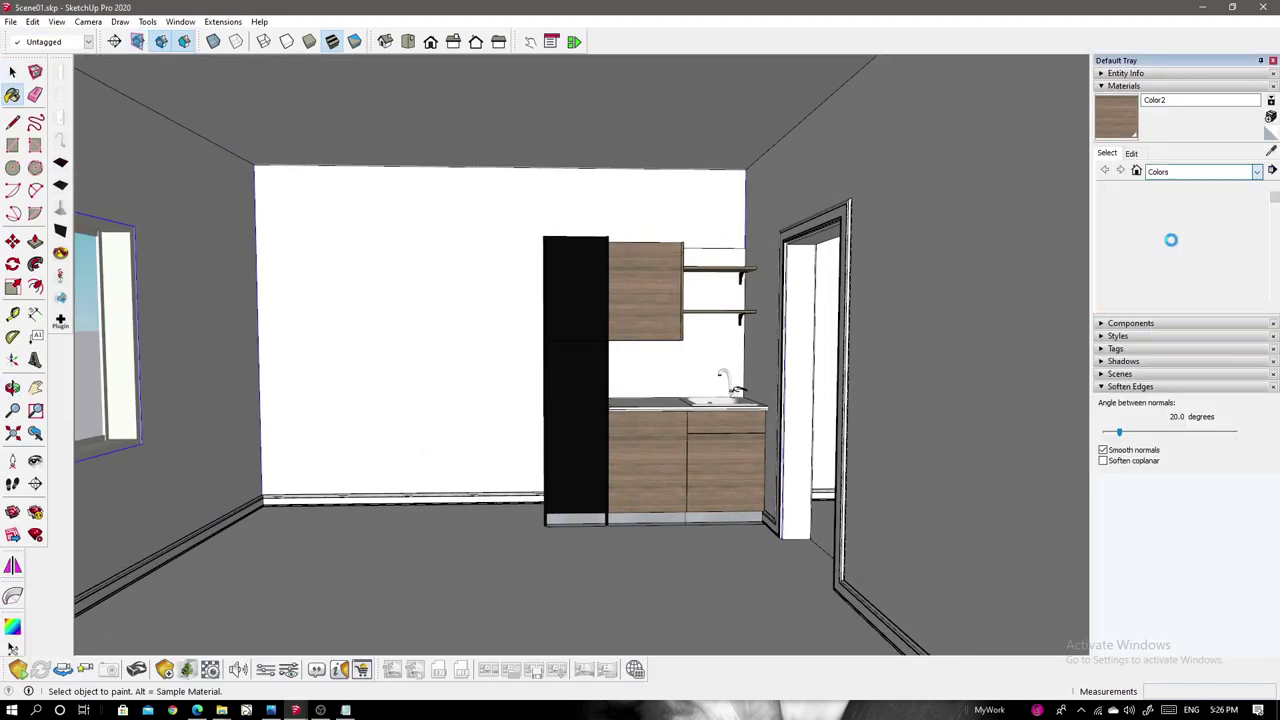
{"action": "left_click", "coordinate": [1182, 218]}
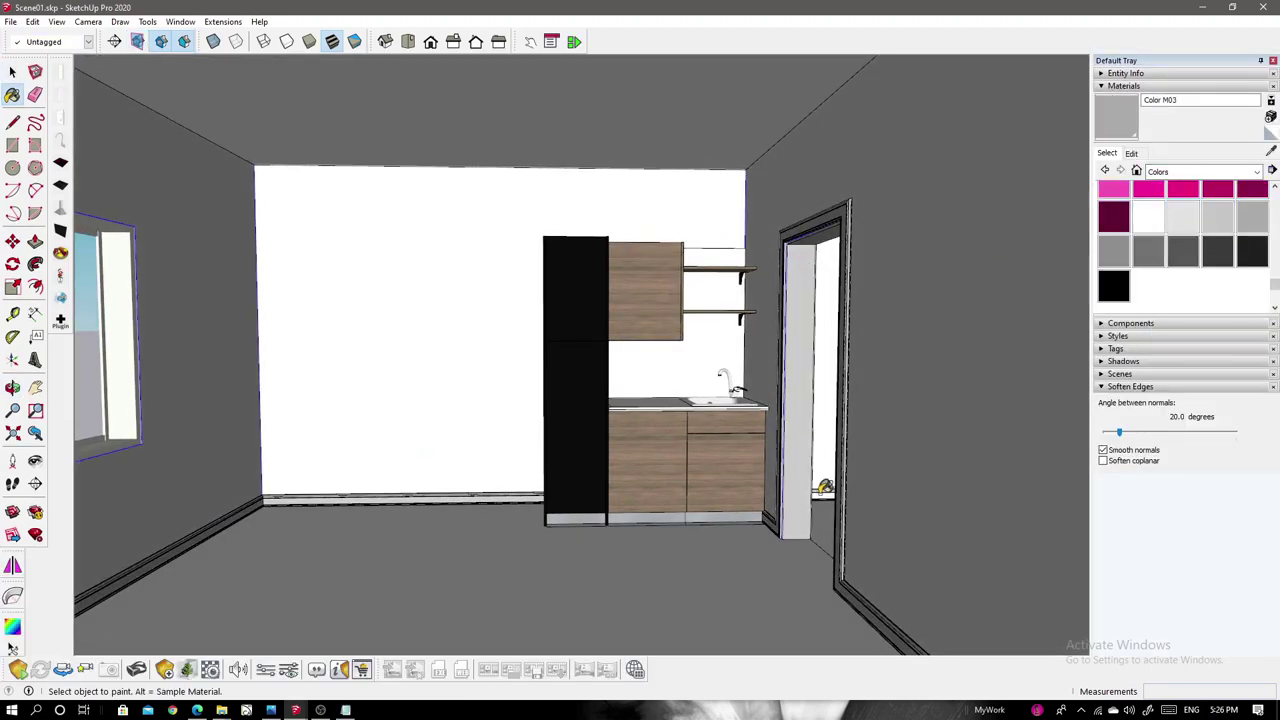
{"action": "middle_click_drag", "start_coordinate": [823, 487], "coordinate": [1232, 243]}
{"action": "middle_click_drag", "start_coordinate": [787, 90], "coordinate": [671, 485]}
{"action": "key", "text": "space"}
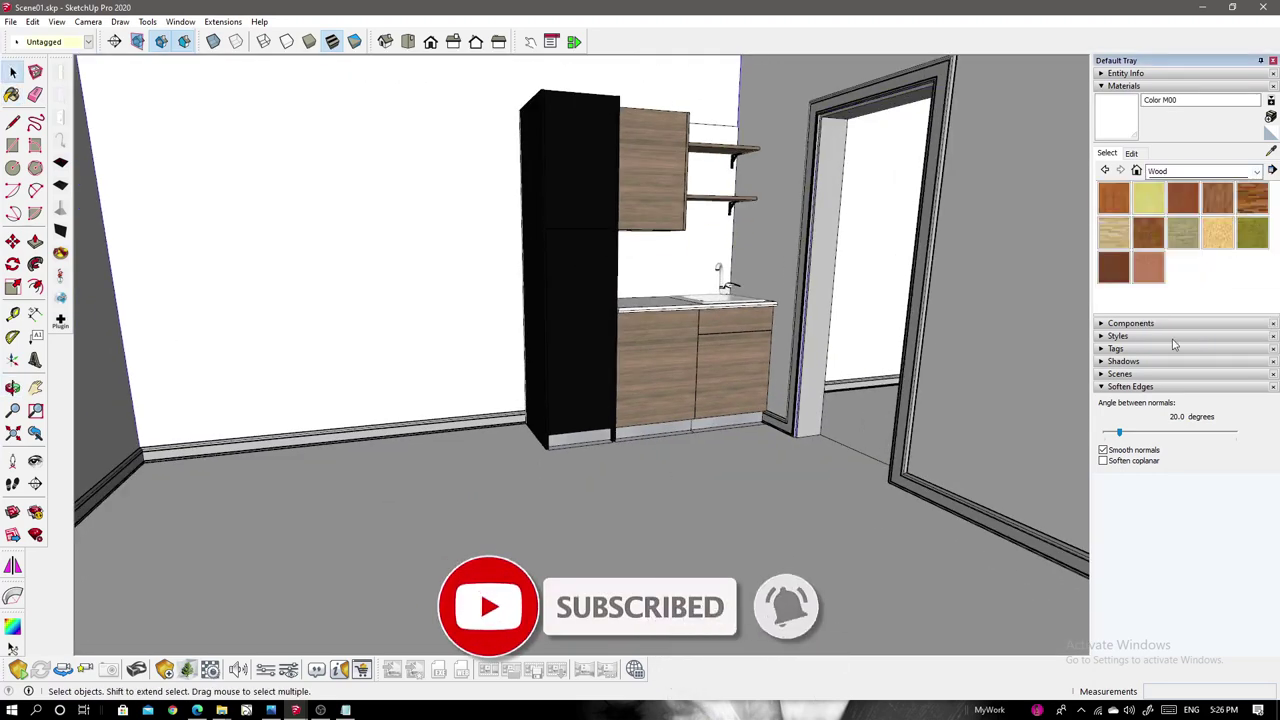
{"action": "left_click", "coordinate": [817, 452]}
{"action": "middle_click_drag", "start_coordinate": [846, 443], "coordinate": [826, 449]}
Load gray-textured-wall-close-up.jpg as the wall texture and shrink it to 70.0 × 52.5 cm.
{"action": "left_click", "coordinate": [1131, 153]}
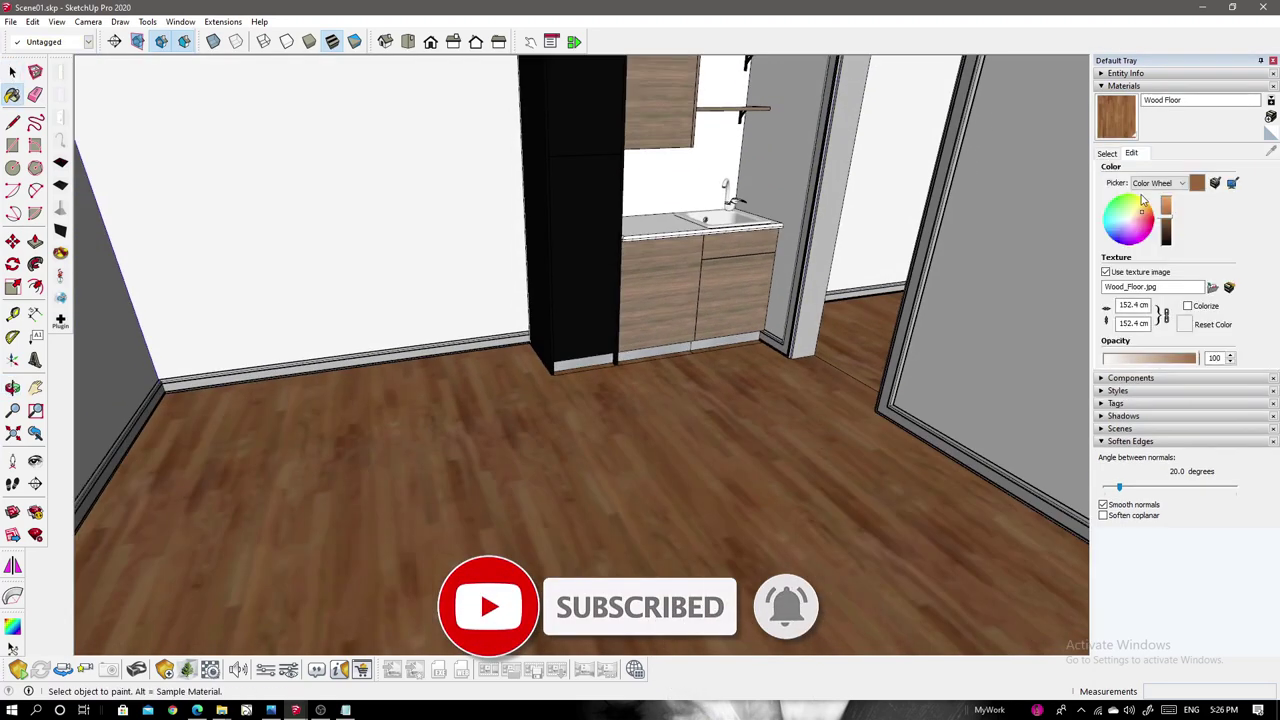
{"action": "left_click", "coordinate": [1229, 287]}
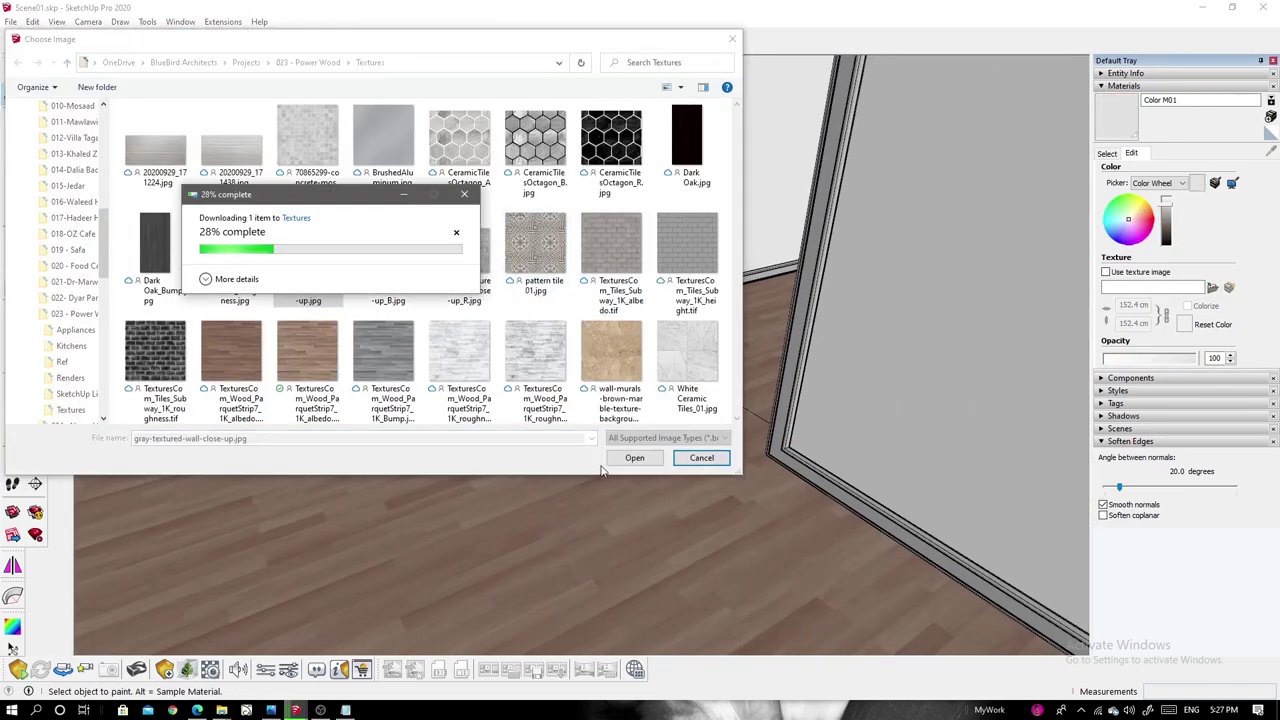
{"action": "left_click", "coordinate": [634, 457]}
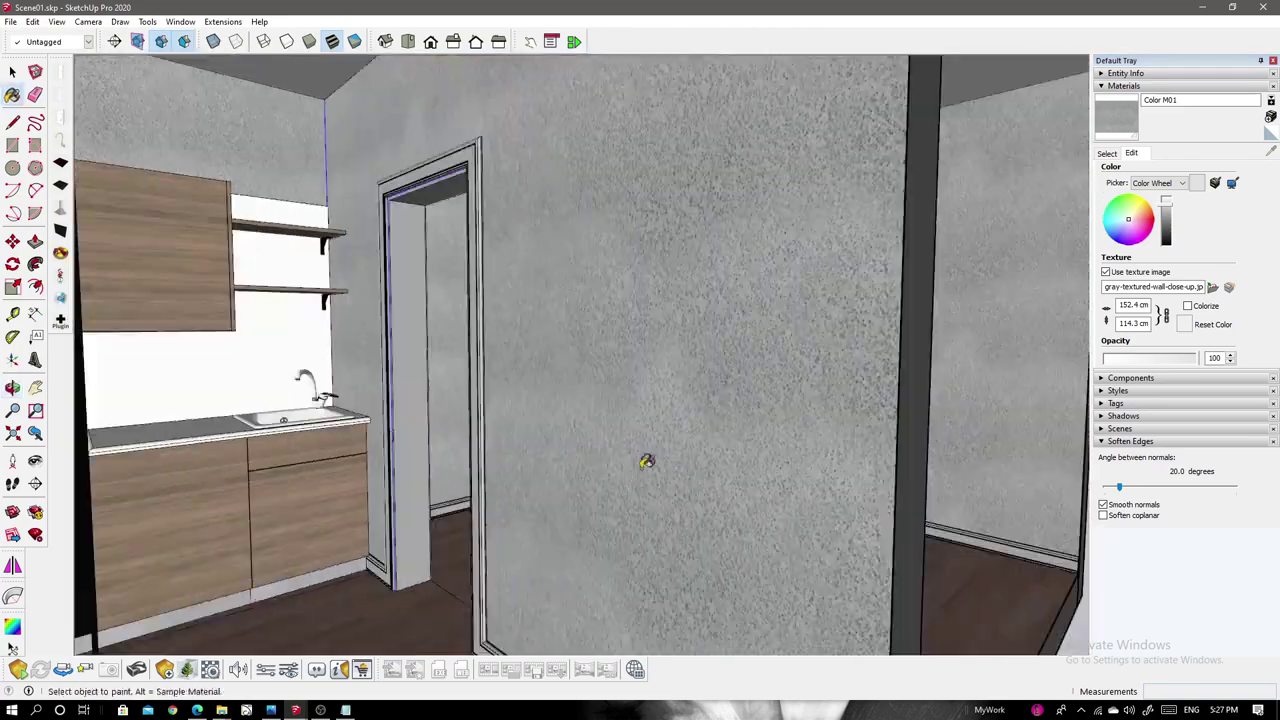
{"action": "double_click", "coordinate": [1130, 305]}
{"action": "type", "text": "50"}
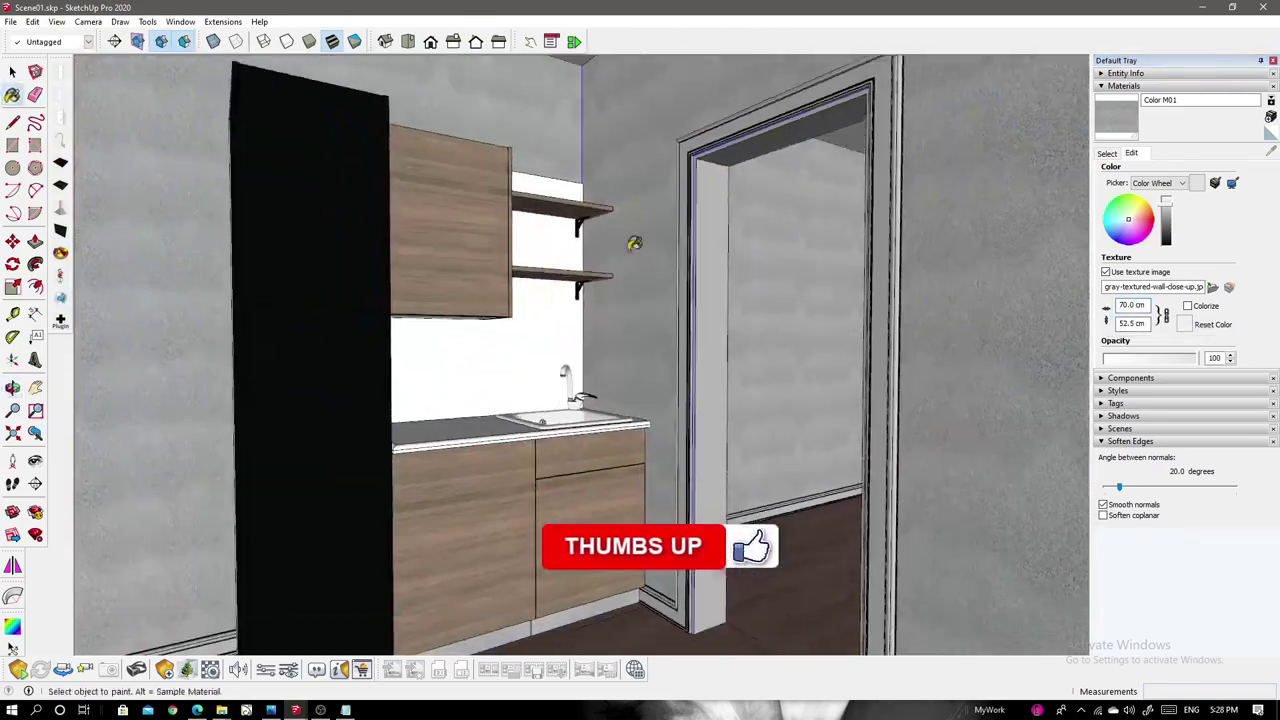
Set the wall material's Enscape colour to WhiteSmoke.
{"action": "left_click", "coordinate": [210, 670]}
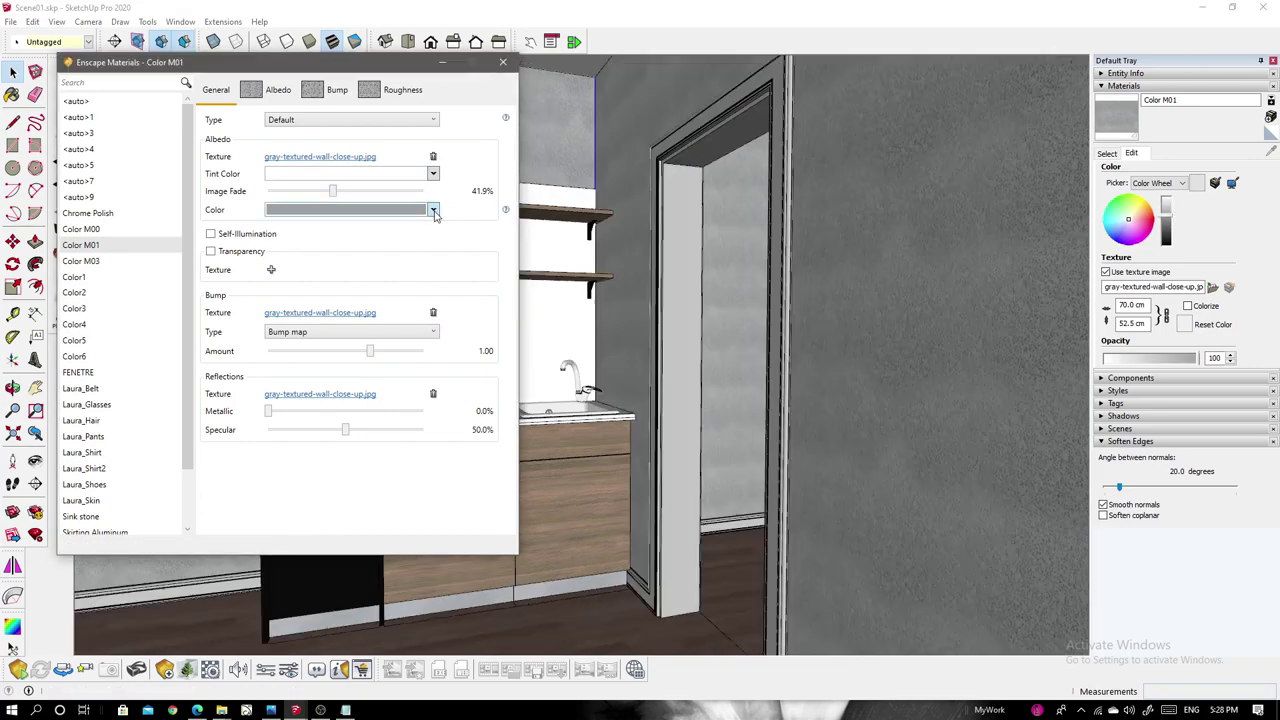
{"action": "left_click", "coordinate": [434, 214]}
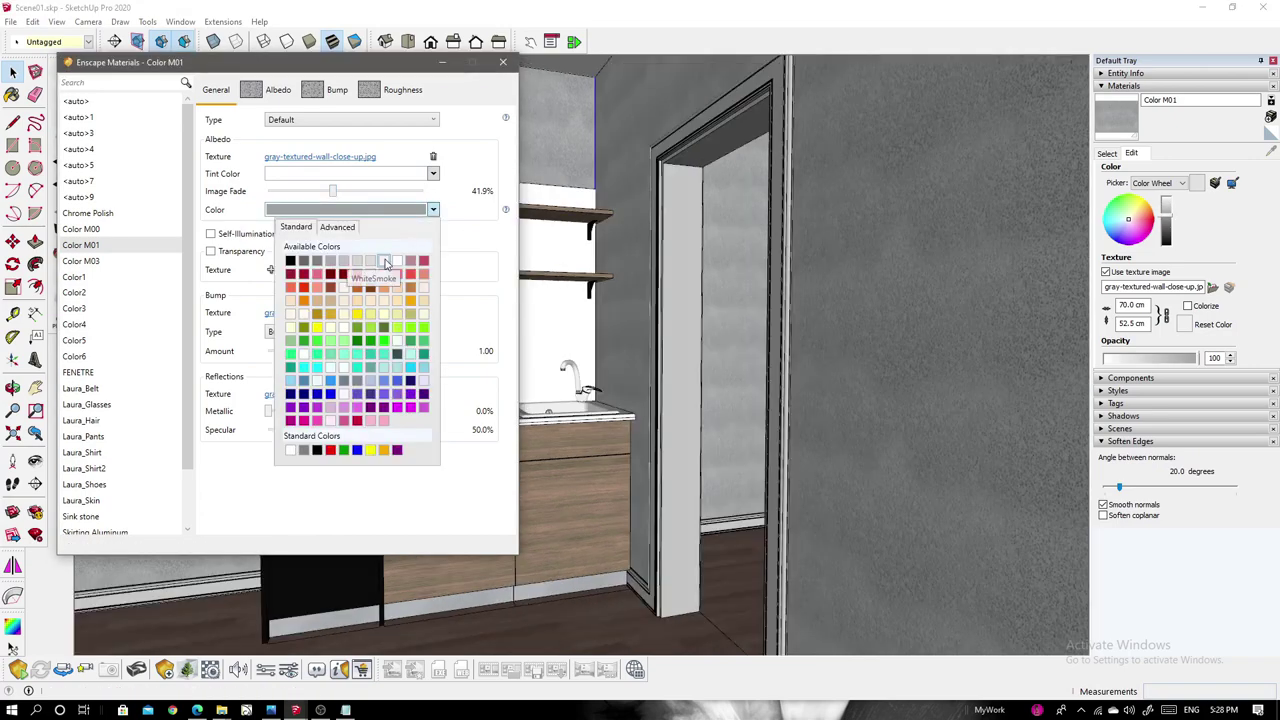
{"action": "left_click", "coordinate": [391, 234]}
{"action": "left_click", "coordinate": [502, 62]}
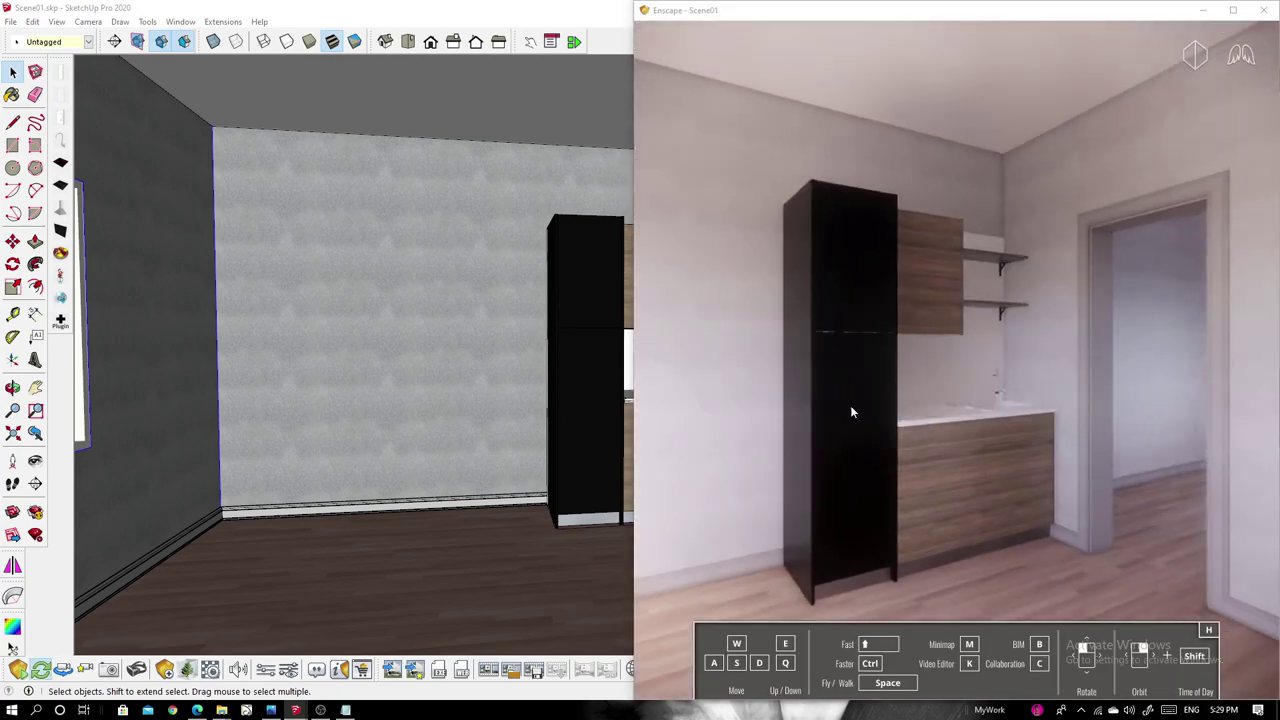
Dock the model left and the Enscape render right, then choose the parquet roughness image.
{"action": "middle_click_drag", "start_coordinate": [430, 438], "coordinate": [420, 434]}
{"action": "key", "text": "super+Left"}
{"action": "left_click", "coordinate": [771, 80]}
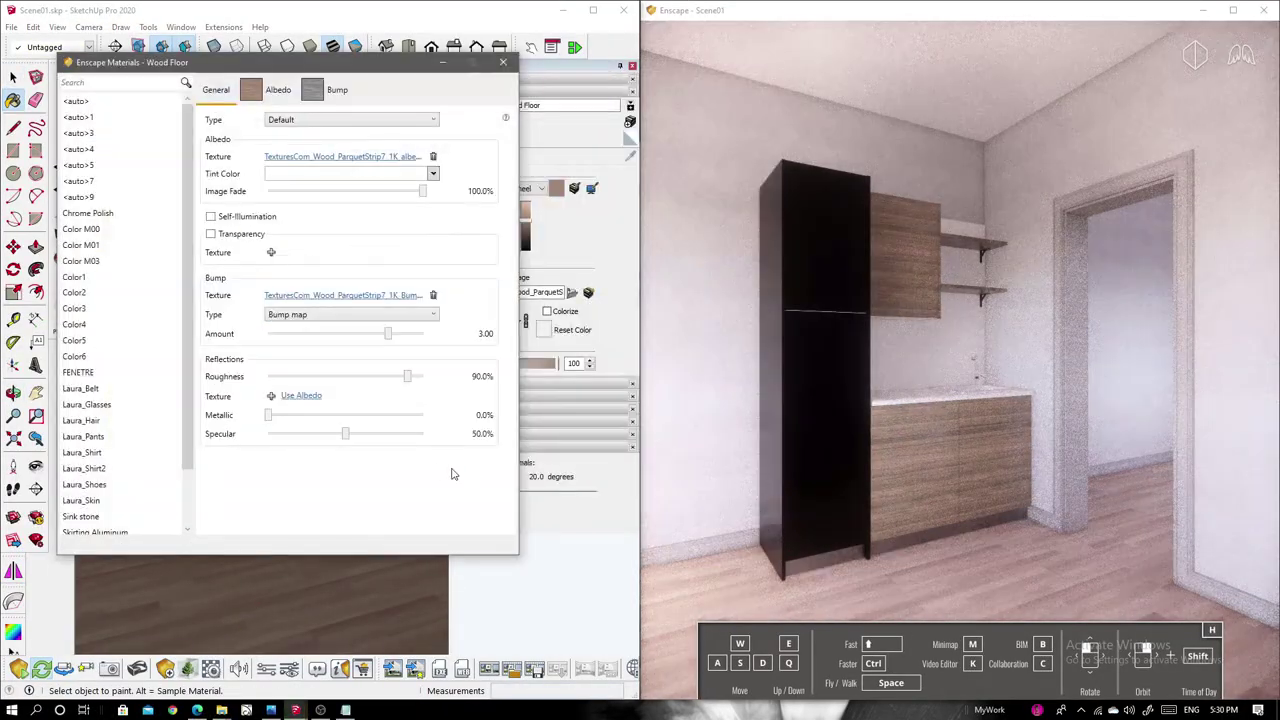
{"action": "left_click", "coordinate": [271, 395]}
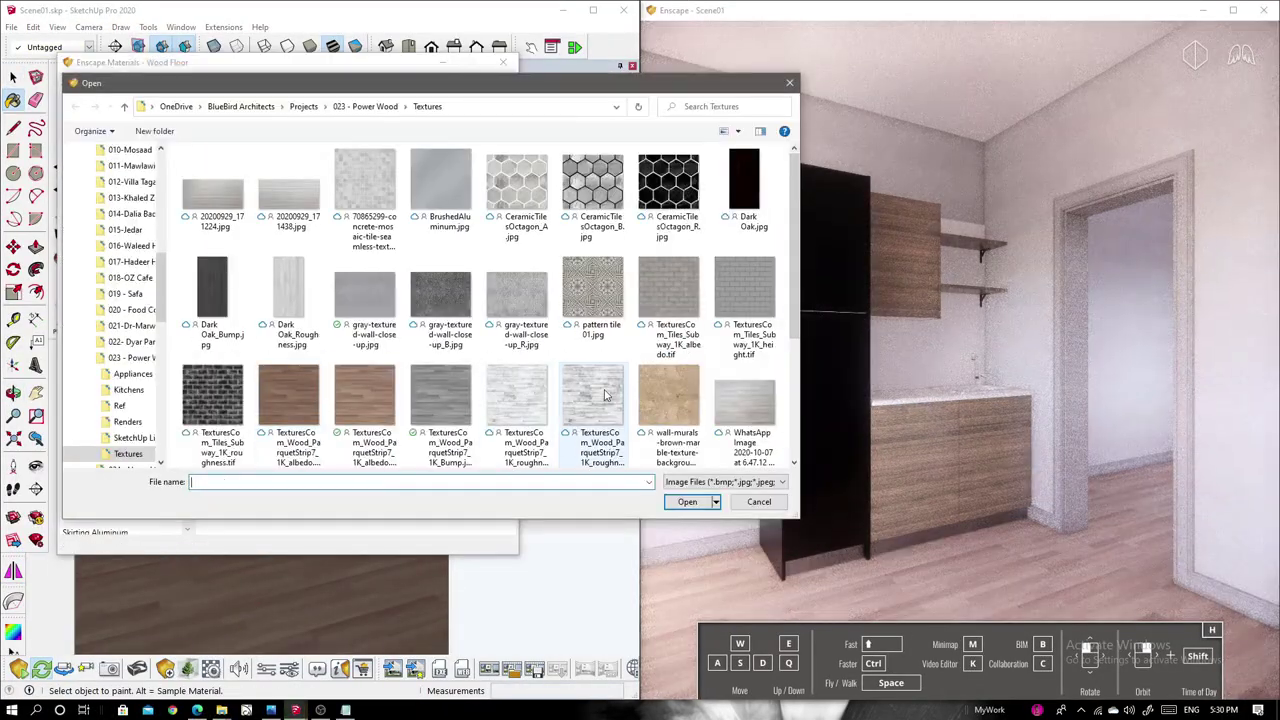
Load the ParquetStrip7 roughness map onto Wood Floor and lower its brightness to 63%.
{"action": "double_click", "coordinate": [518, 414]}
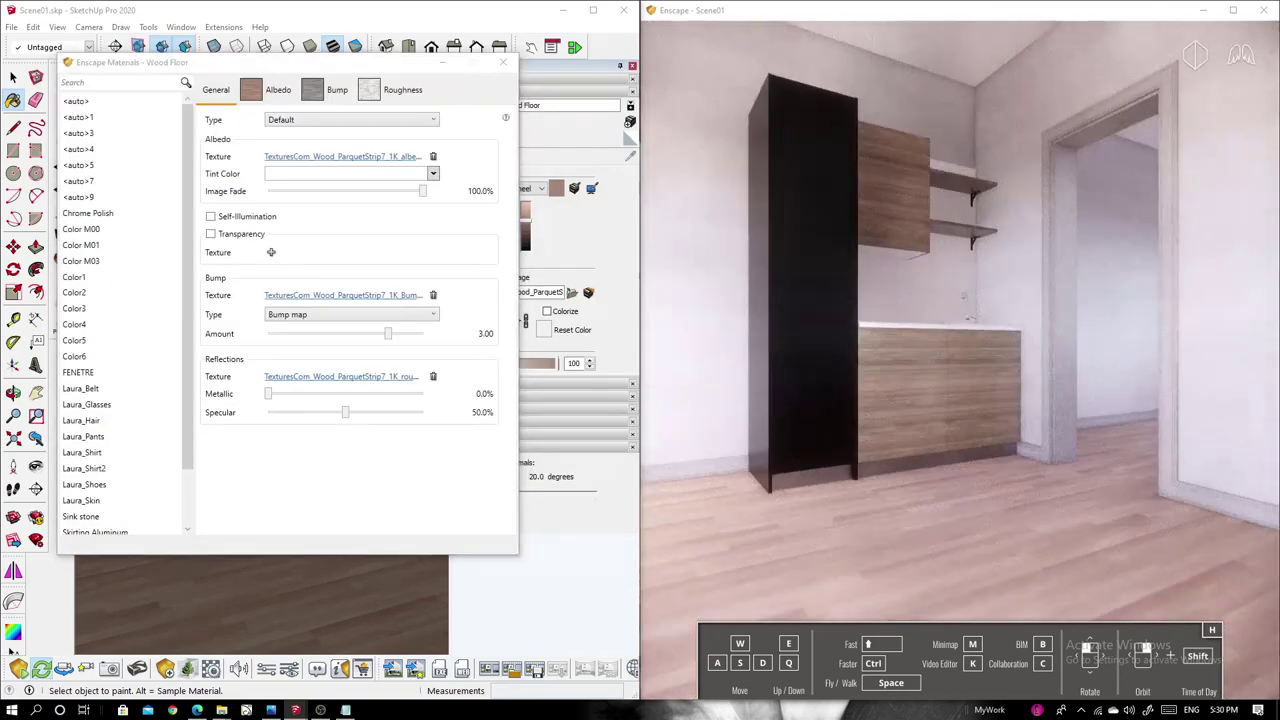
{"action": "left_click", "coordinate": [402, 89]}
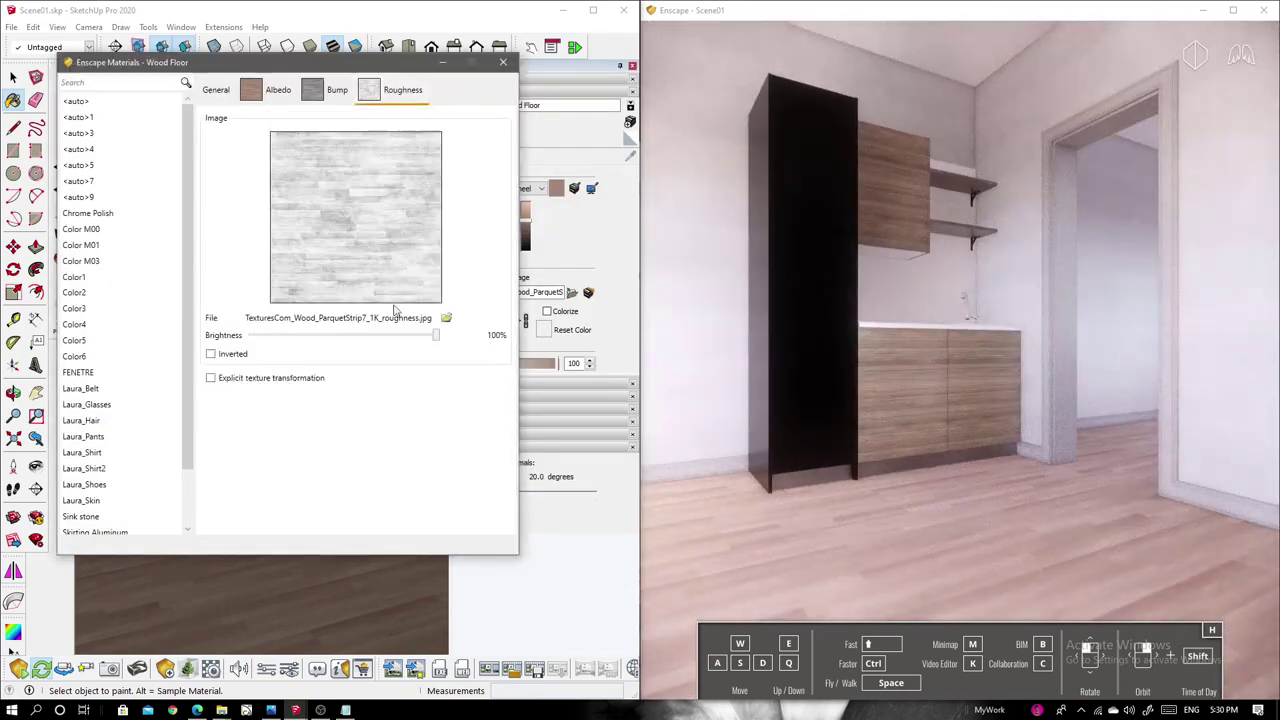
{"action": "left_click_drag", "start_coordinate": [443, 335], "coordinate": [336, 340]}
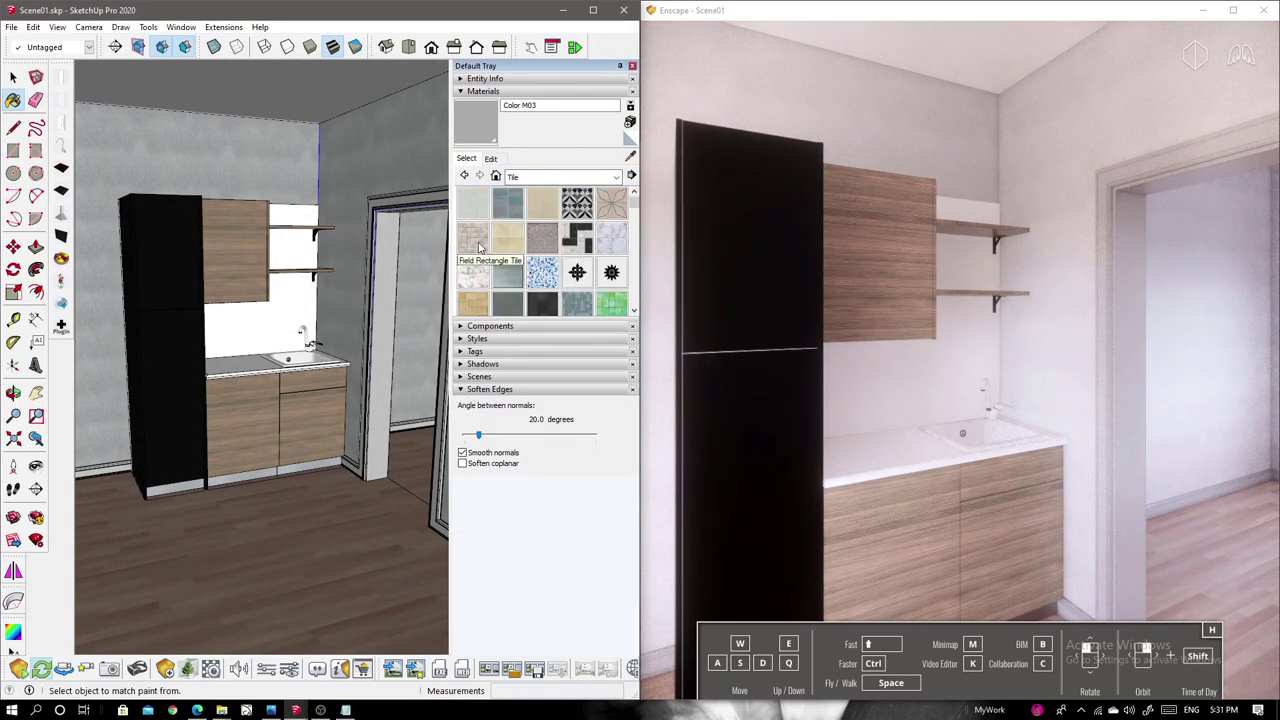
Paint the backsplash with Field Rectangle Tile at a 120 cm texture width.
{"action": "left_click", "coordinate": [479, 247]}
{"action": "left_click", "coordinate": [260, 300]}
{"action": "left_click", "coordinate": [490, 158]}
{"action": "left_click", "coordinate": [623, 286]}
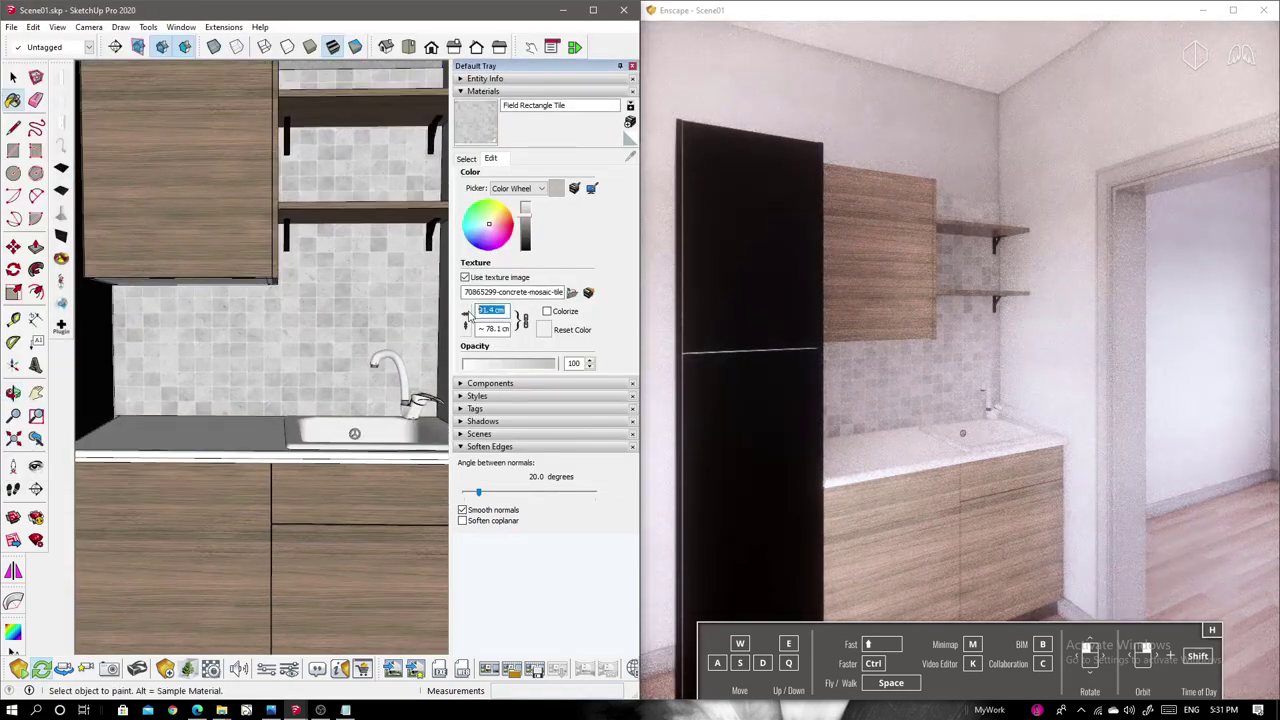
{"action": "type", "text": "120"}
{"action": "key", "text": "Return"}
{"action": "middle_click_drag", "start_coordinate": [360, 320], "coordinate": [296, 316]}
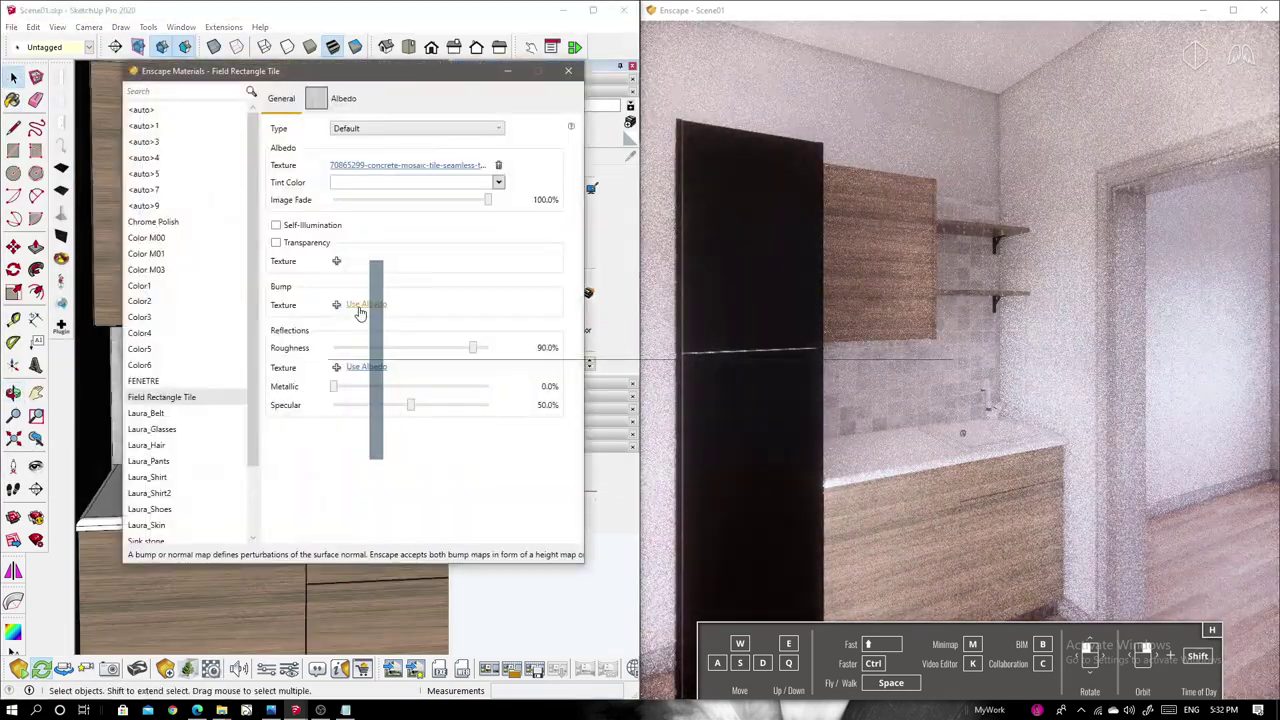
Add Enscape bump and roughness maps to the tile and try 100 and 80 cm widths.
{"action": "left_click", "coordinate": [402, 98]}
{"action": "left_click", "coordinate": [277, 363]}
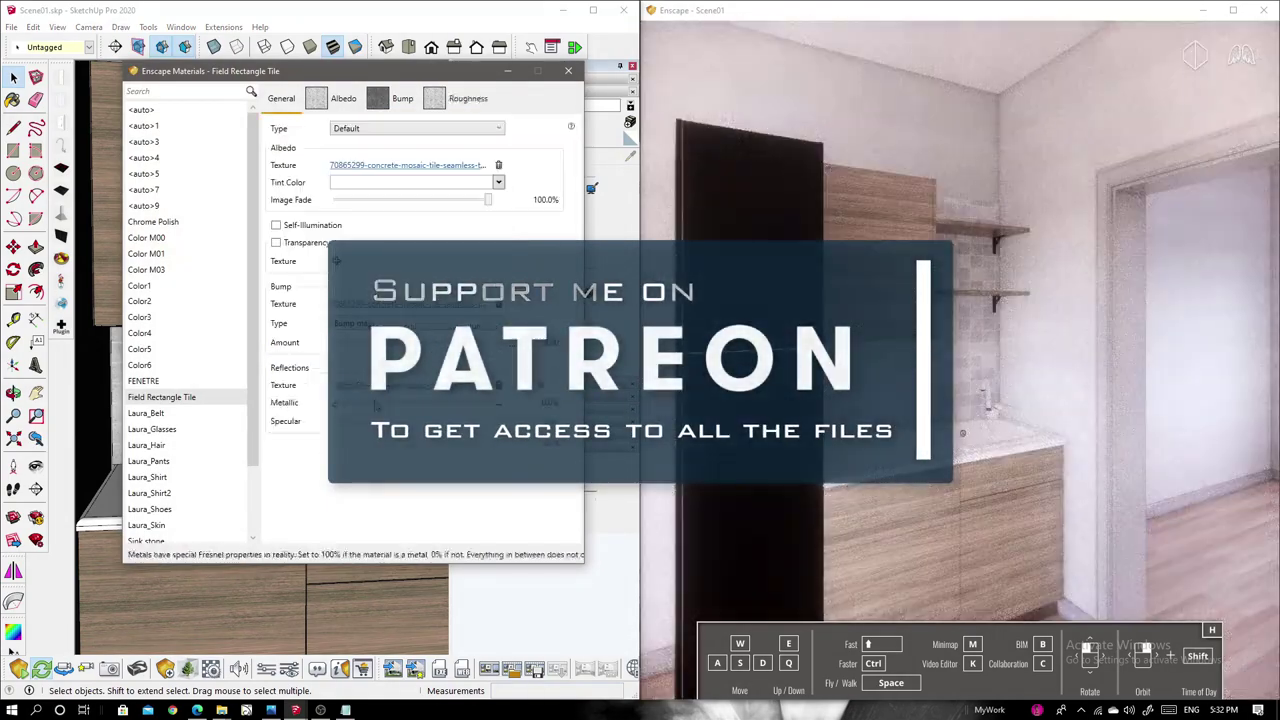
{"action": "left_click", "coordinate": [468, 98]}
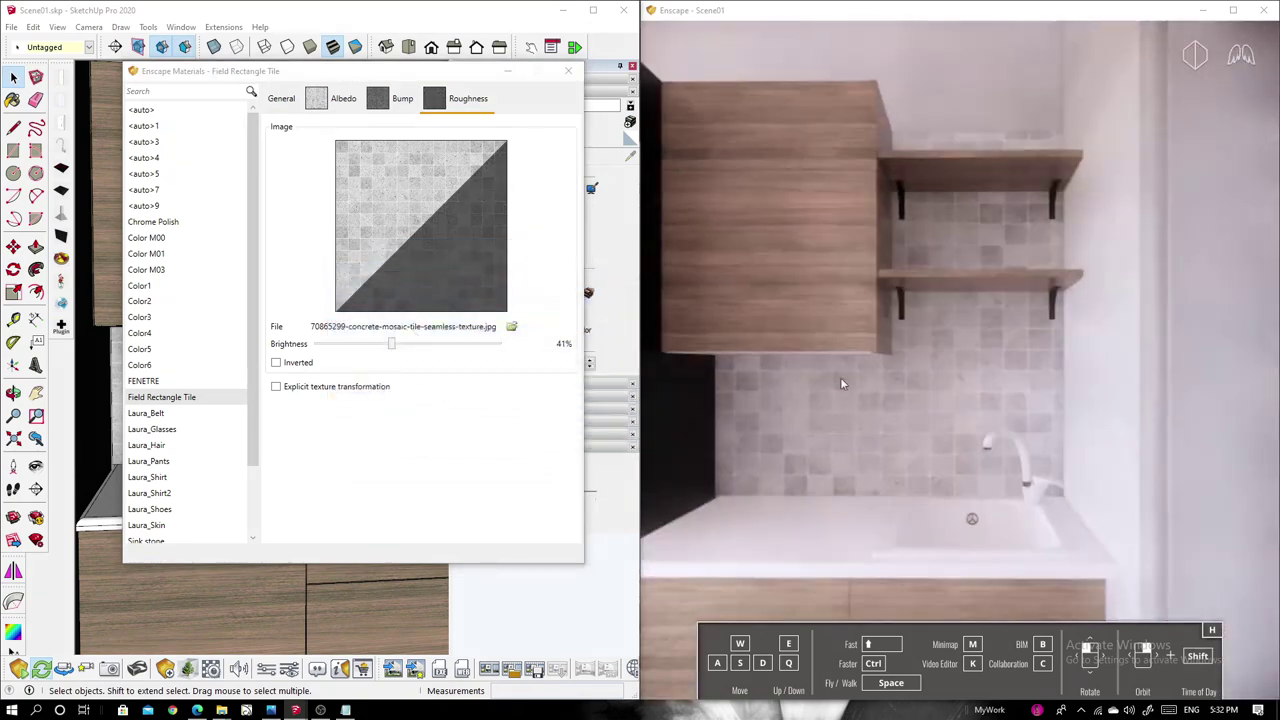
{"action": "type", "text": "00"}
{"action": "key", "text": "Return"}
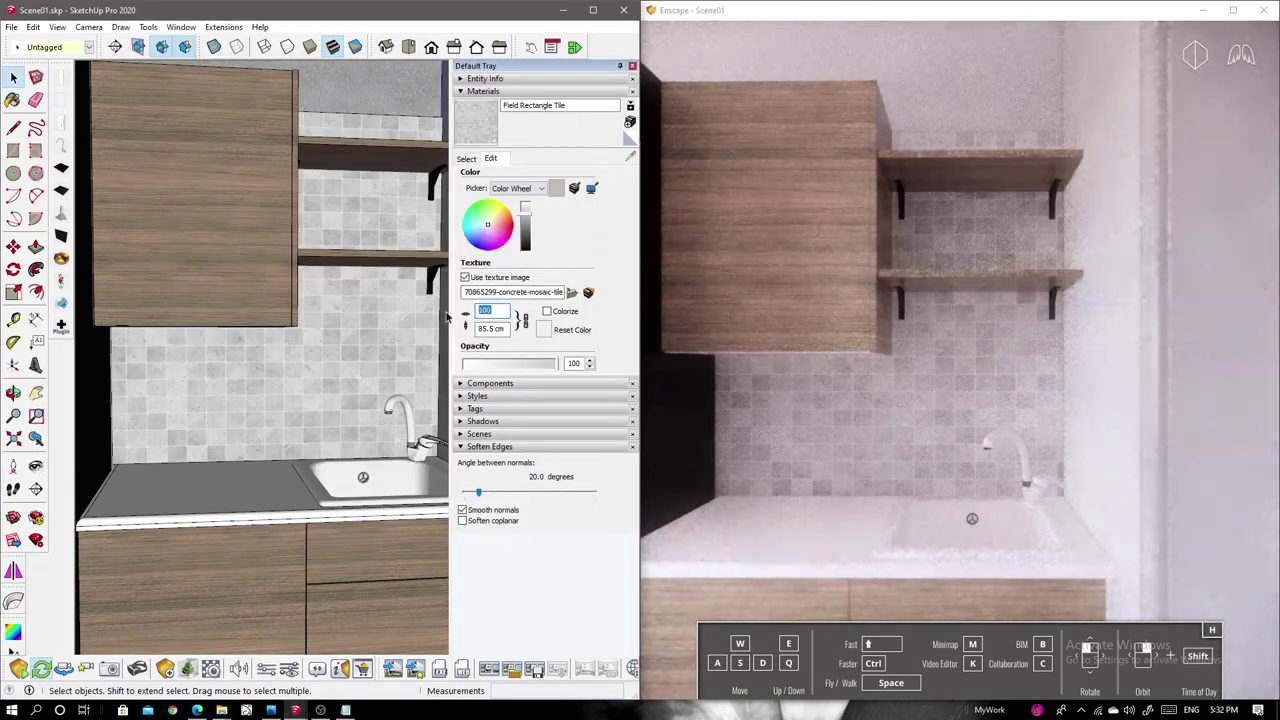
{"action": "type", "text": "80"}
{"action": "key", "text": "Return"}
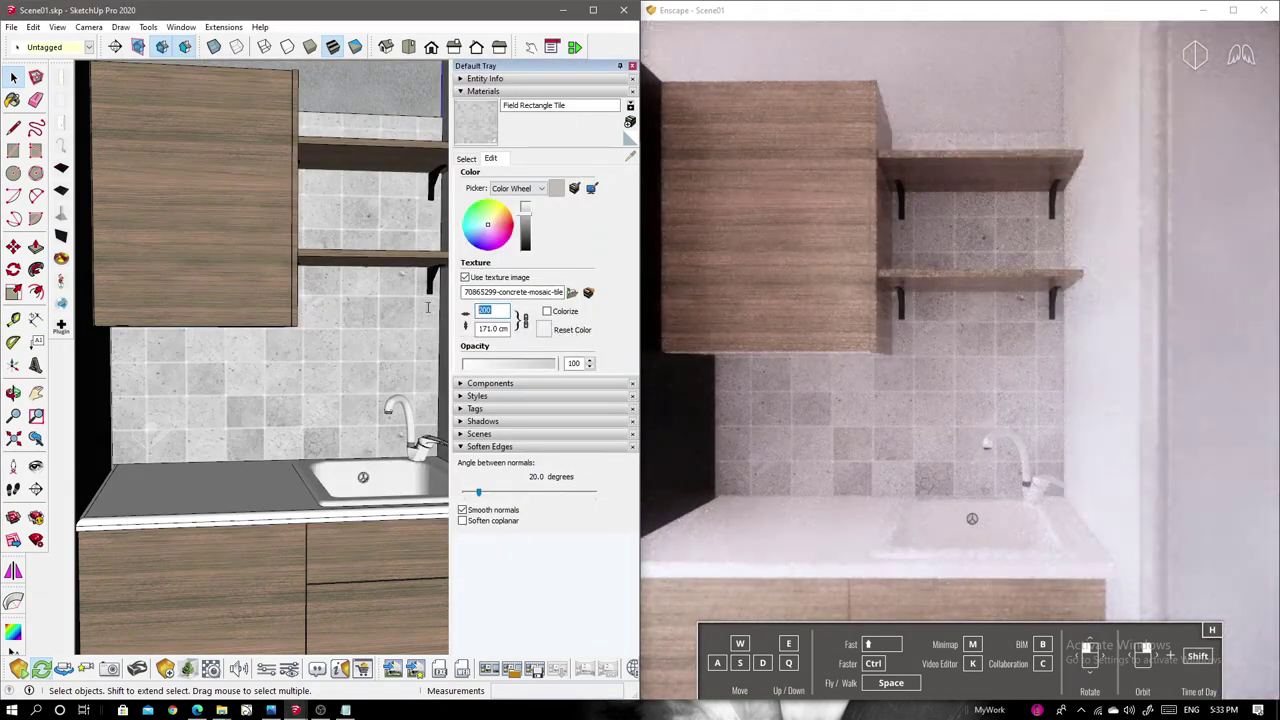
Refine the tile width through 150, 170 and 172 to 173 cm, framing the sink in the render.
{"action": "type", "text": "150"}
{"action": "key", "text": "Return"}
{"action": "type", "text": "170"}
{"action": "key", "text": "Return"}
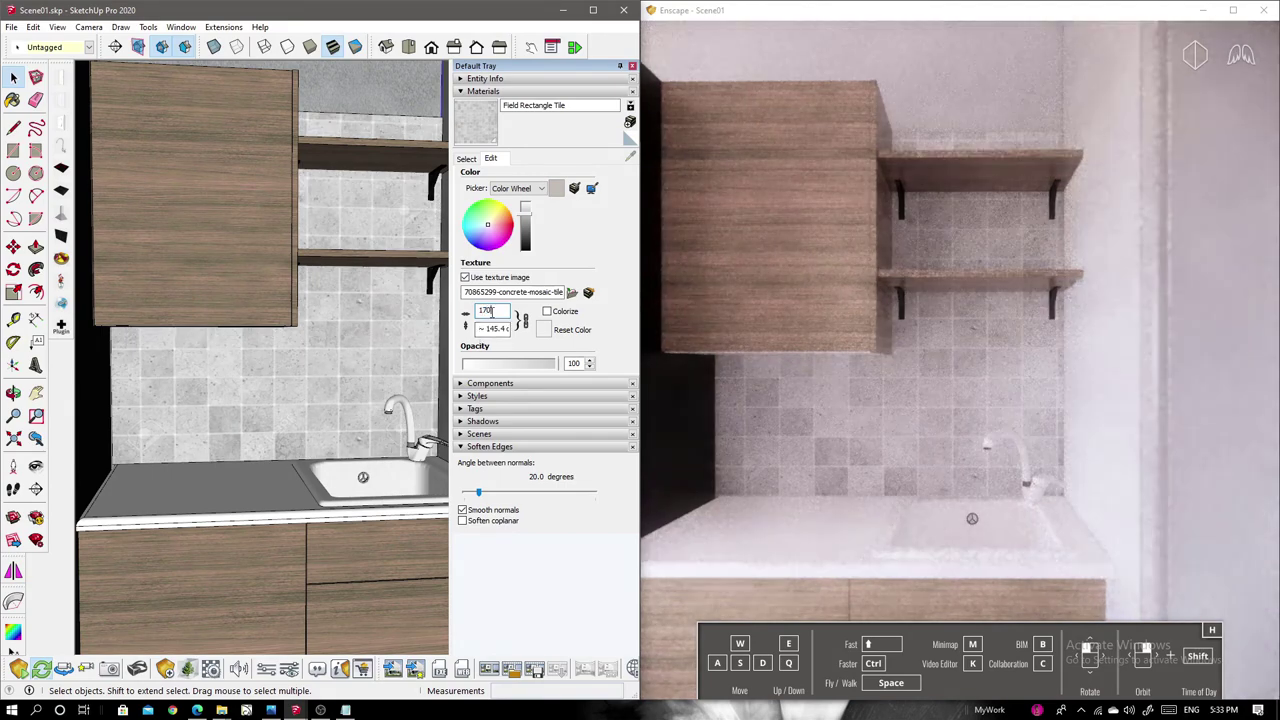
{"action": "type", "text": "172"}
{"action": "key", "text": "Return"}
{"action": "type", "text": "173"}
{"action": "key", "text": "Return"}
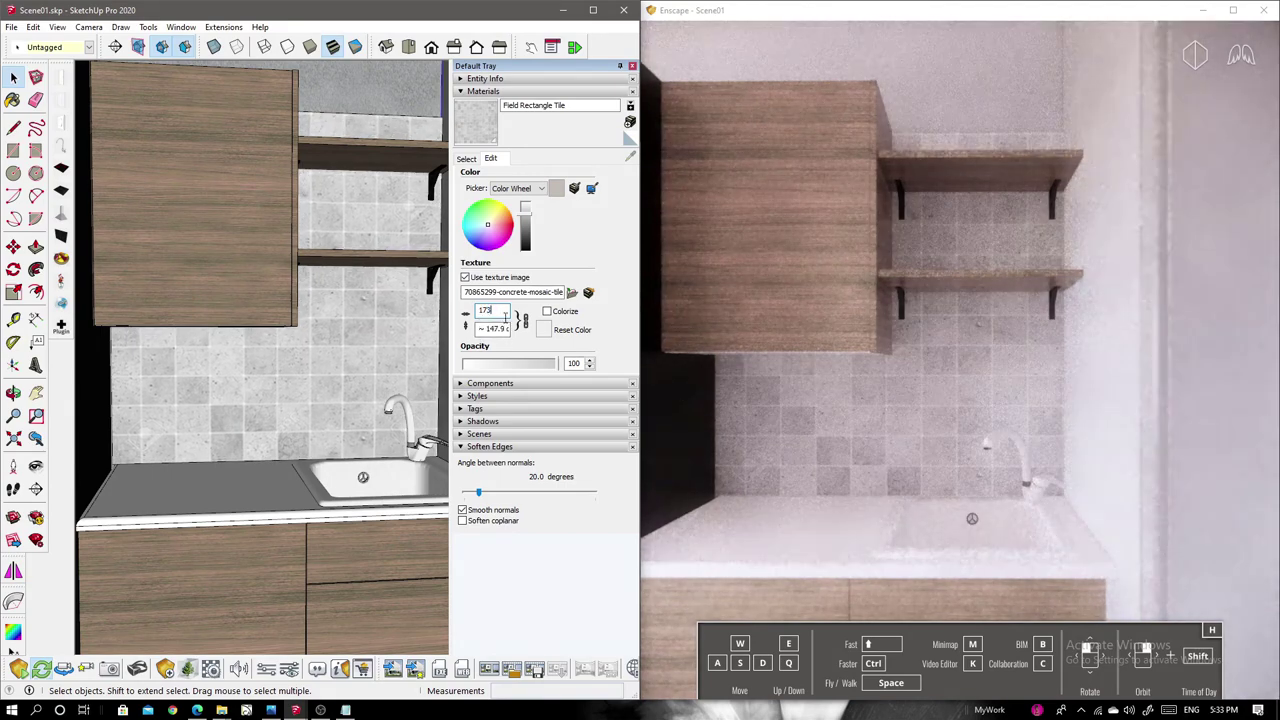
{"action": "left_click_drag", "start_coordinate": [660, 418], "coordinate": [720, 420]}
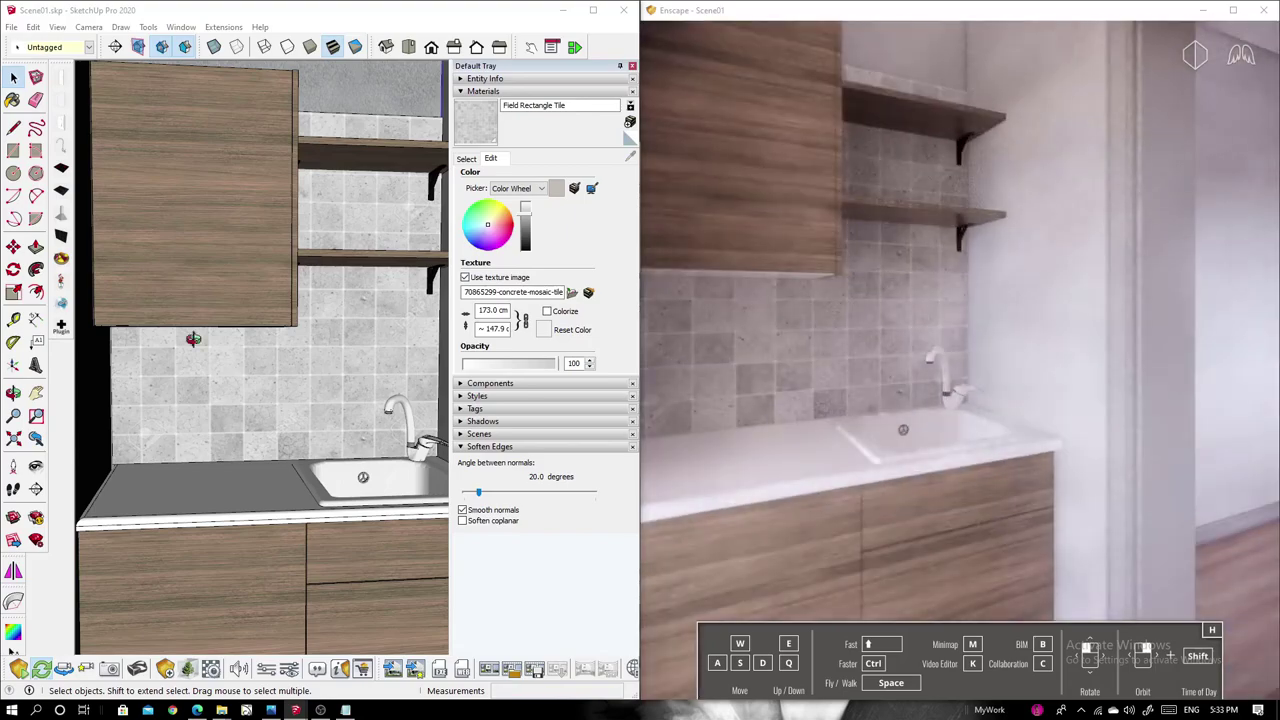
{"action": "scroll", "coordinate": [260, 450], "scroll_direction": "up", "scroll_amount": 5}
{"action": "middle_click_drag", "start_coordinate": [260, 450], "coordinate": [200, 480]}
Raise the tap material's Enscape metallic value to 100%.
{"action": "key", "text": "b"}
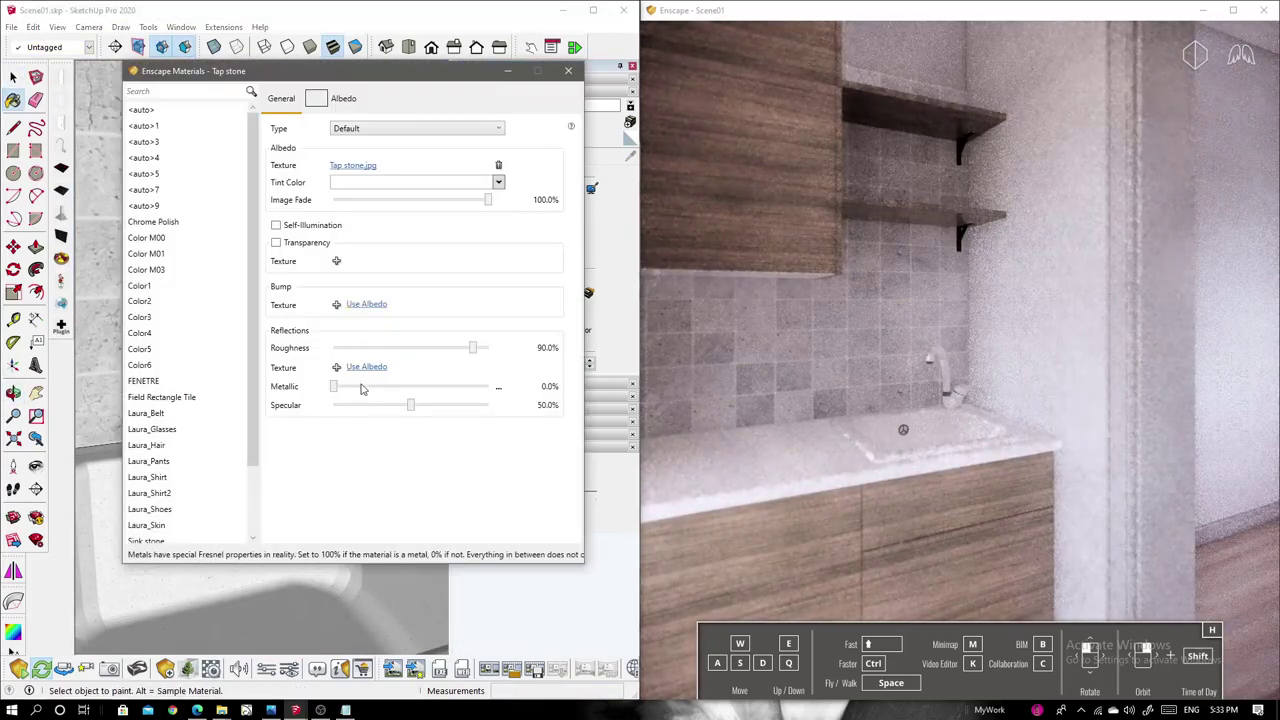
{"action": "mouse_move", "coordinate": [336, 387]}
{"action": "left_mouse_down"}
{"action": "mouse_move", "coordinate": [444, 390]}
{"action": "mouse_move", "coordinate": [366, 351]}
{"action": "mouse_move", "coordinate": [342, 355]}
{"action": "left_mouse_up"}
{"action": "scroll", "coordinate": [250, 300], "scroll_direction": "up", "scroll_amount": 3}
{"action": "left_click_drag", "start_coordinate": [300, 70], "coordinate": [518, 91]}
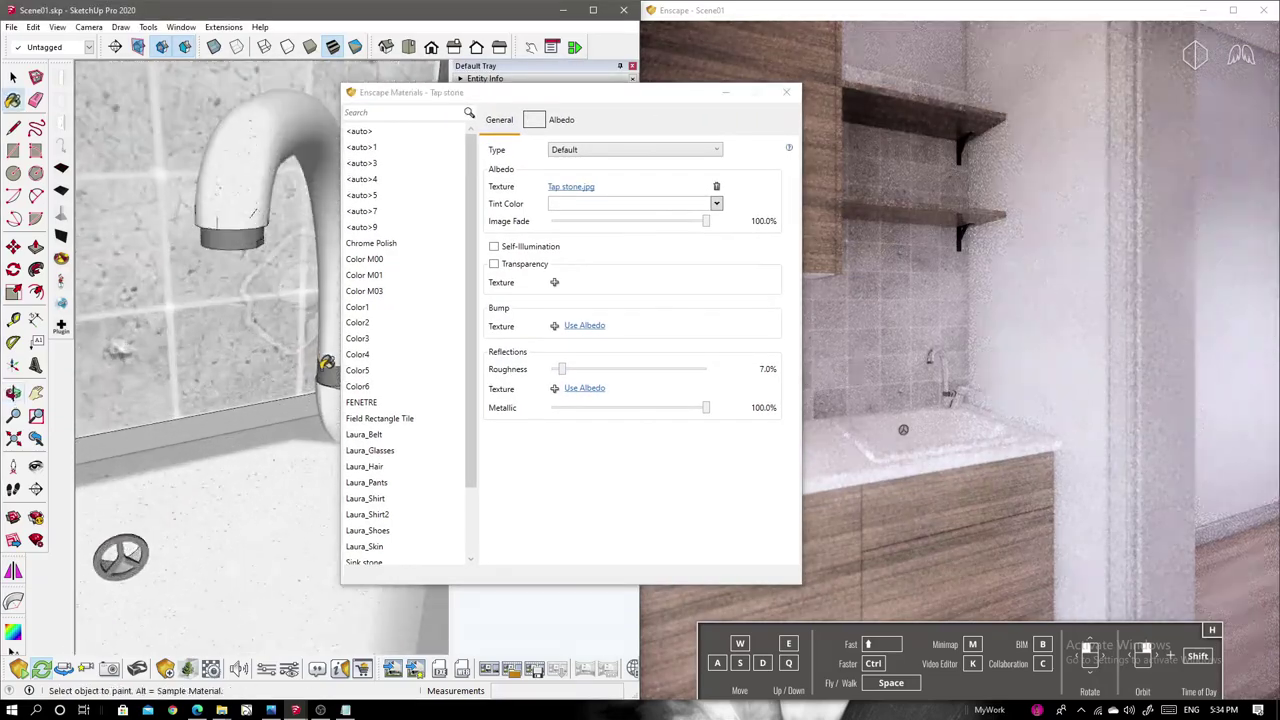
{"action": "middle_click_drag", "start_coordinate": [290, 440], "coordinate": [190, 457]}
Make the Sink stone much glossier, setting its roughness to 22.5%.
{"action": "mouse_move", "coordinate": [697, 372]}
{"action": "left_mouse_down"}
{"action": "mouse_move", "coordinate": [563, 369]}
{"action": "mouse_move", "coordinate": [708, 407]}
{"action": "left_mouse_up"}
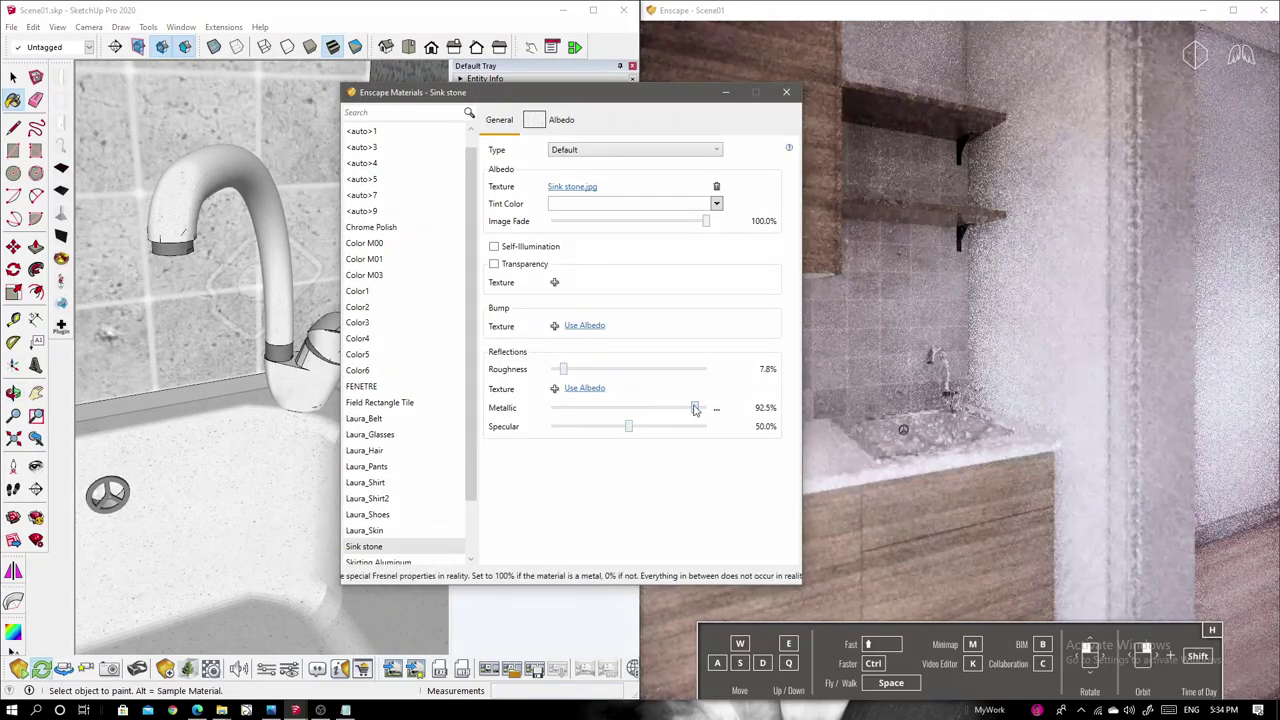
{"action": "left_click_drag", "start_coordinate": [564, 369], "coordinate": [586, 369]}
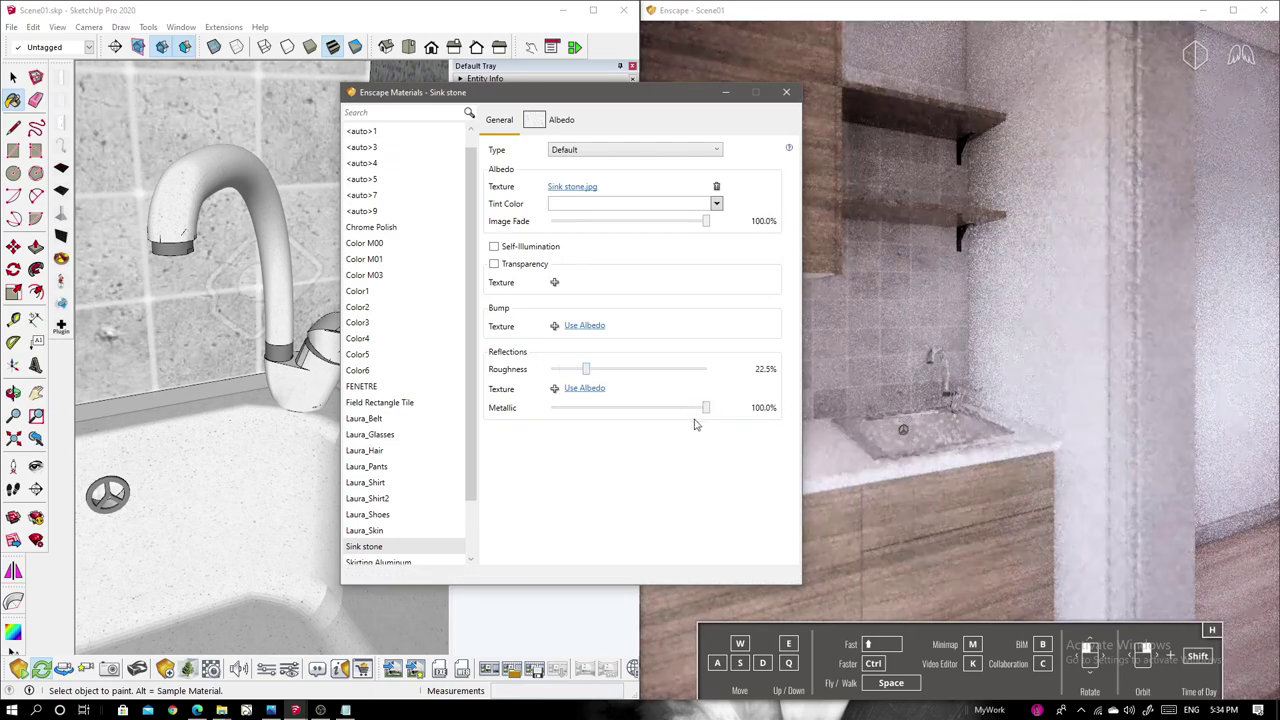
{"action": "left_click_drag", "start_coordinate": [1060, 414], "coordinate": [1000, 414]}
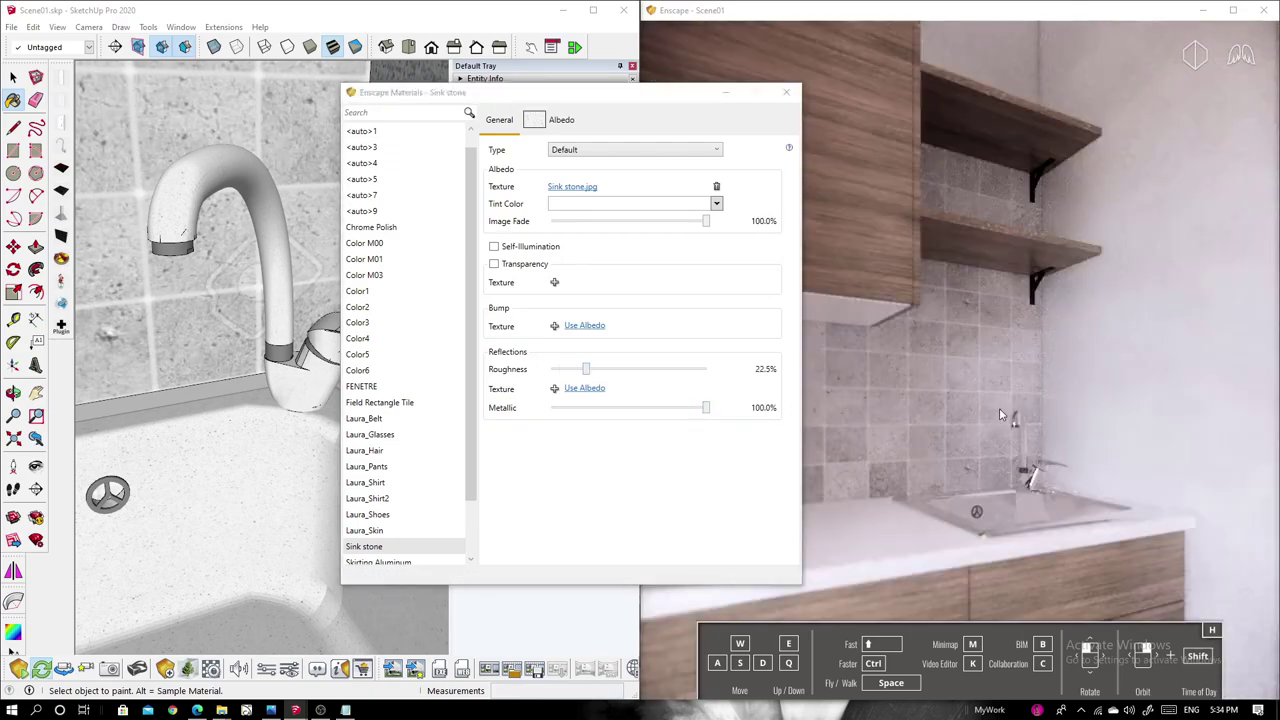
{"action": "middle_click_drag", "start_coordinate": [250, 400], "coordinate": [292, 118]}
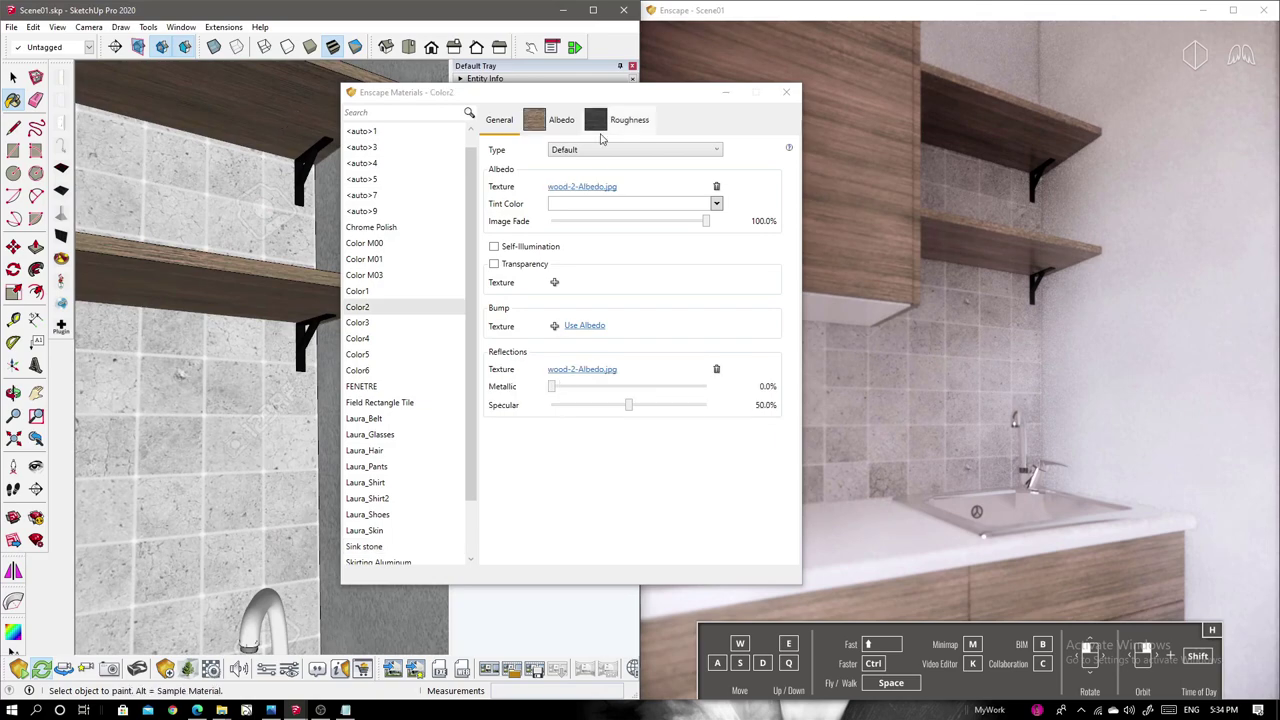
Inspect the shelf wood's roughness settings and reframe the countertop and sink.
{"action": "left_click", "coordinate": [603, 122]}
{"action": "left_click", "coordinate": [499, 119]}
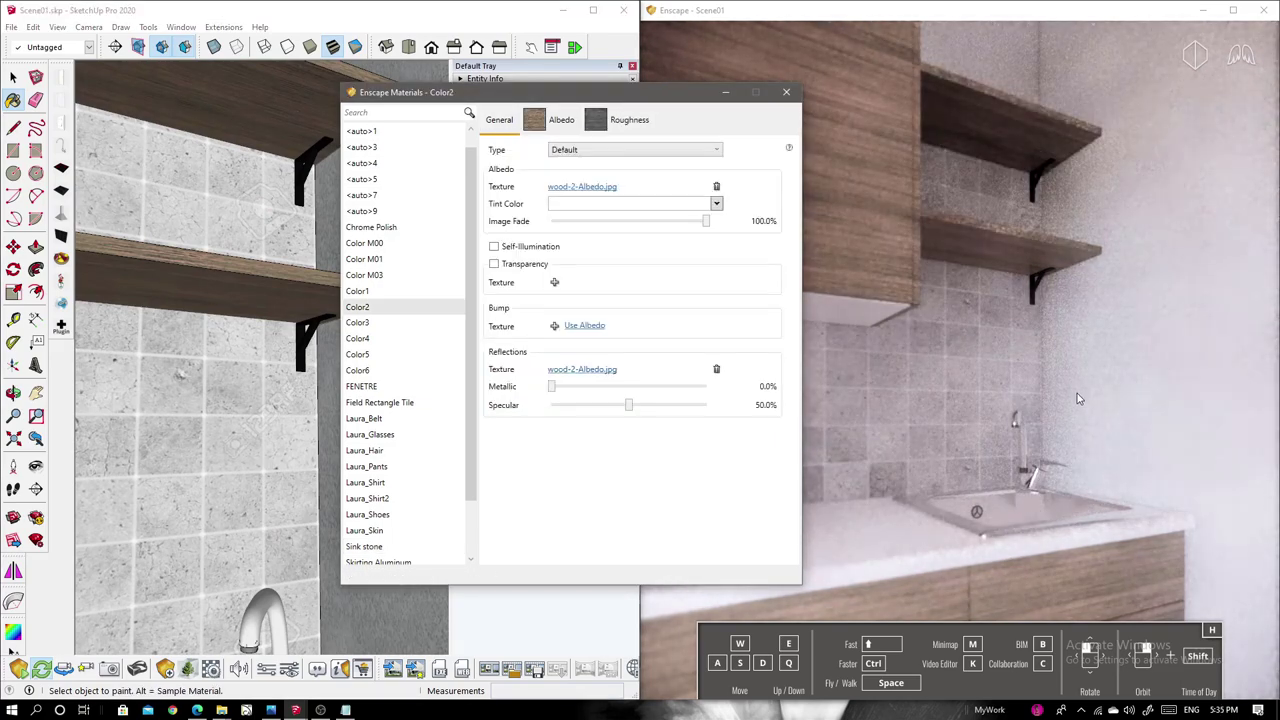
{"action": "left_click_drag", "start_coordinate": [1078, 399], "coordinate": [1000, 400]}
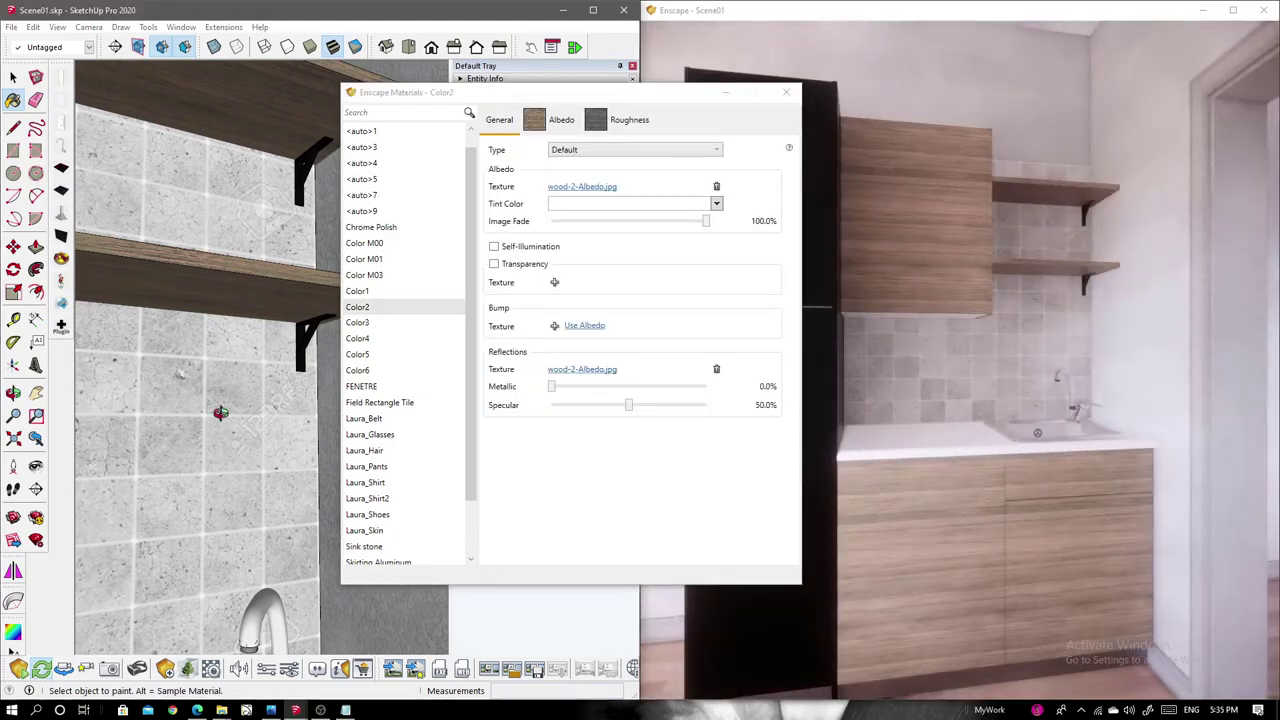
{"action": "middle_click_drag", "start_coordinate": [220, 411], "coordinate": [352, 440]}
{"action": "middle_click_drag", "start_coordinate": [334, 611], "coordinate": [300, 420]}
Paint the countertop with Carrera Marble from the Stone collection.
{"action": "left_click", "coordinate": [466, 158]}
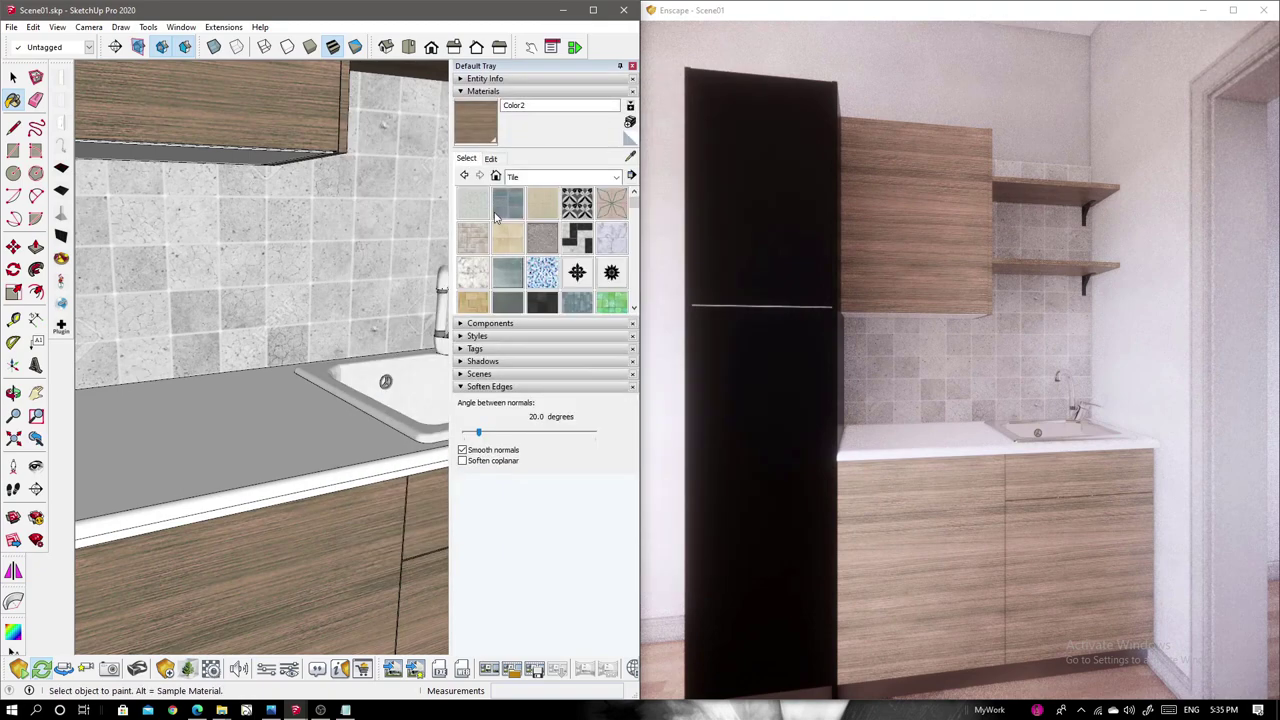
{"action": "left_click", "coordinate": [565, 176]}
{"action": "left_click", "coordinate": [310, 453]}
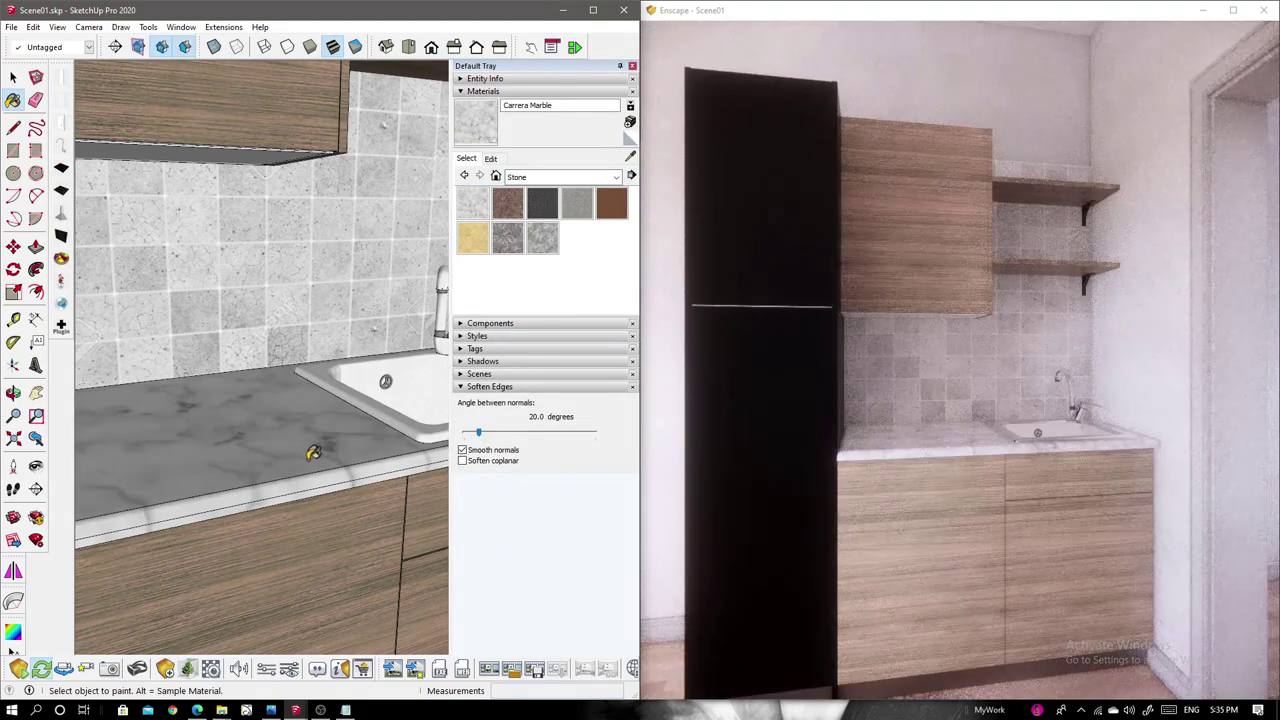
{"action": "key", "text": "space"}
{"action": "middle_click_drag", "start_coordinate": [300, 449], "coordinate": [223, 471]}
Give the marble 9.2% roughness and 74.1% specular in Enscape.
{"action": "left_click", "coordinate": [211, 668]}
{"action": "left_click_drag", "start_coordinate": [580, 368], "coordinate": [565, 369]}
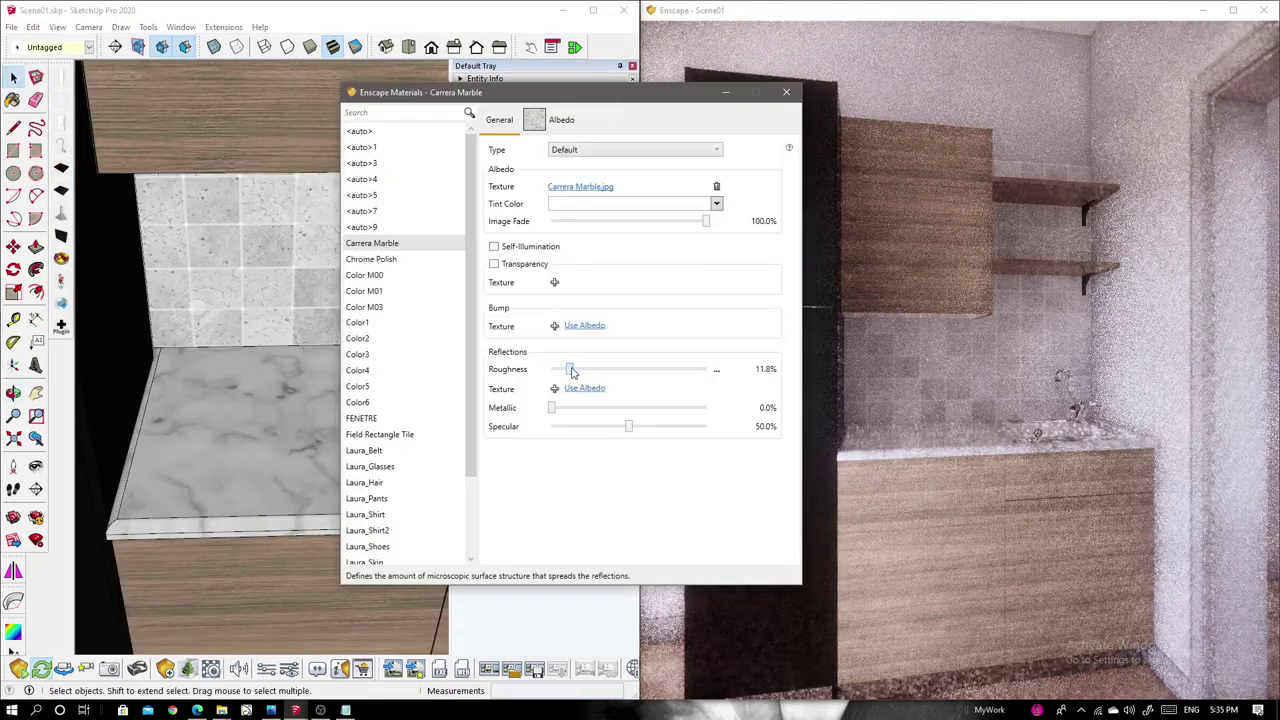
{"action": "left_click_drag", "start_coordinate": [629, 426], "coordinate": [666, 427]}
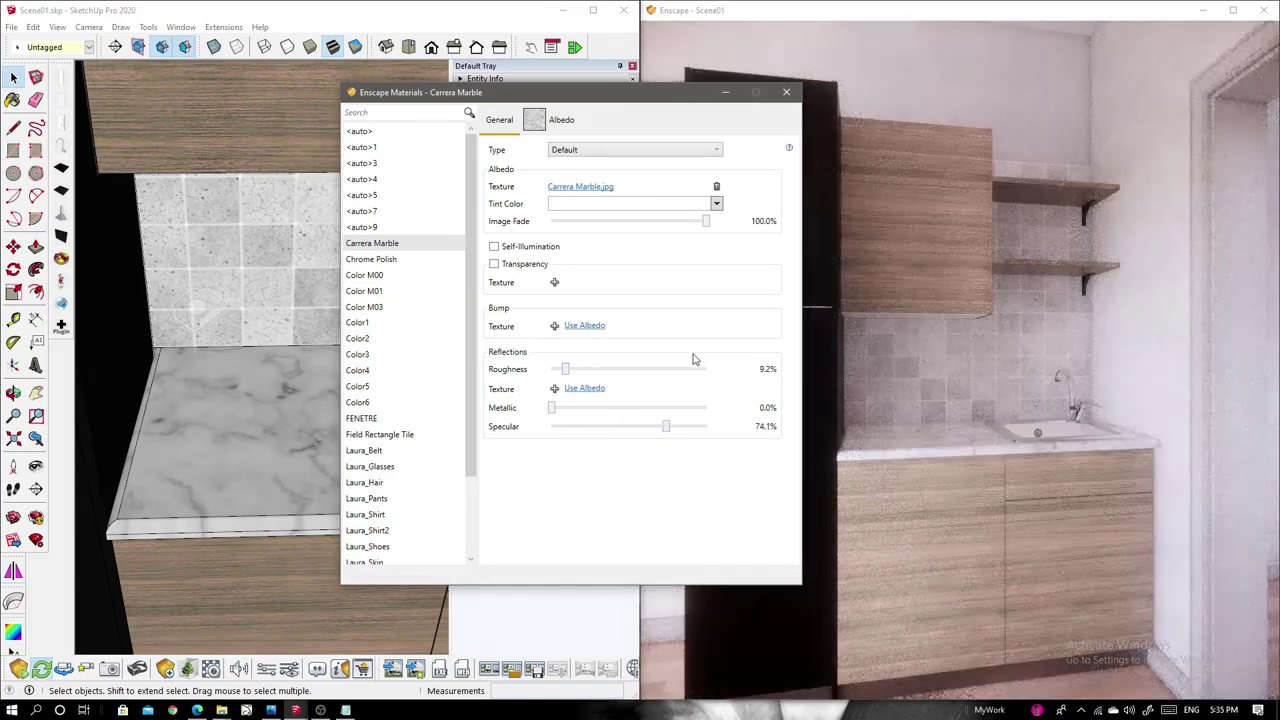
{"action": "left_click", "coordinate": [787, 93]}
Add an Enscape rectangle light under the wall cabinet.
{"action": "middle_click_drag", "start_coordinate": [294, 257], "coordinate": [299, 166]}
{"action": "key", "text": "t"}
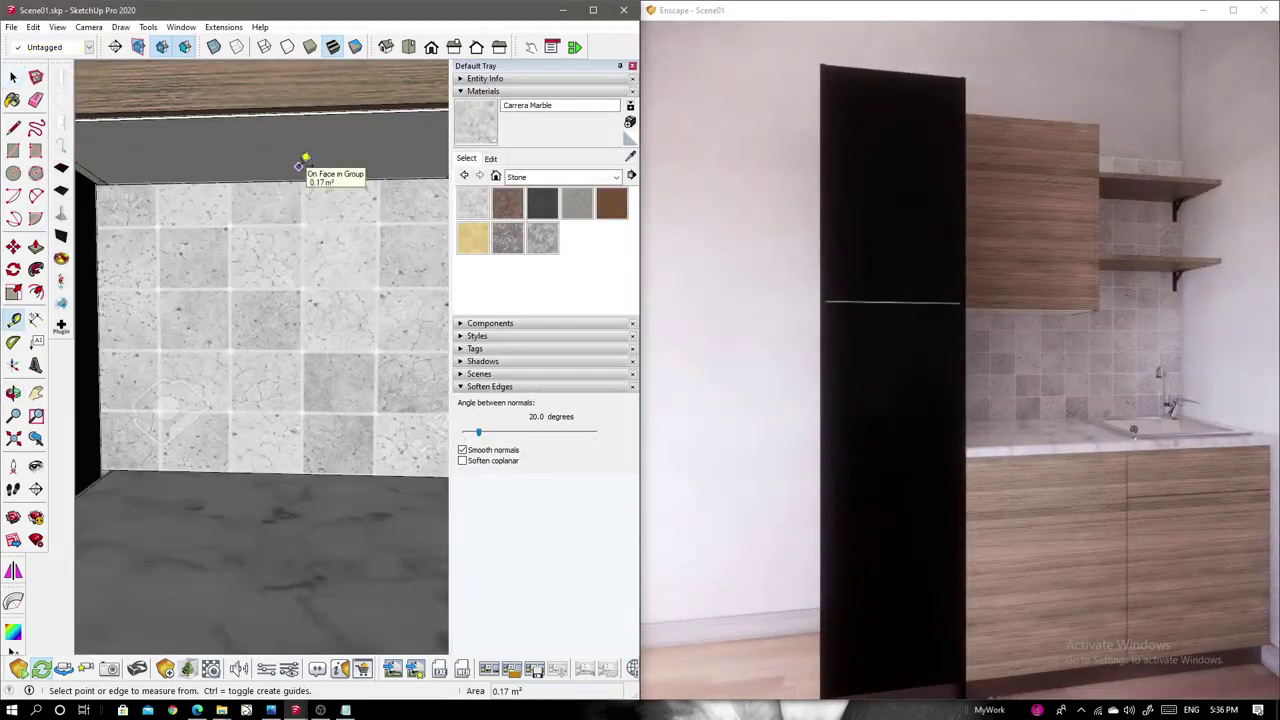
{"action": "left_click", "coordinate": [166, 672]}
{"action": "left_click", "coordinate": [205, 82]}
{"action": "middle_click_drag", "start_coordinate": [340, 330], "coordinate": [348, 287]}
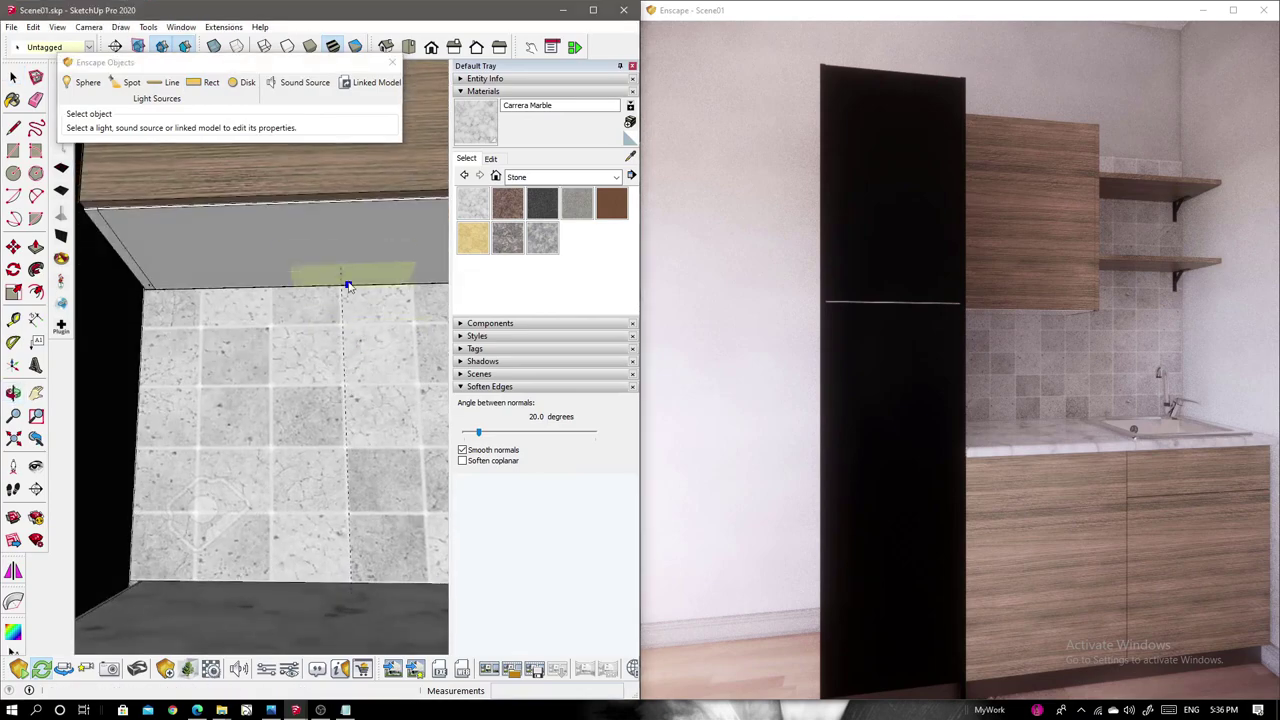
{"action": "left_click", "coordinate": [352, 598]}
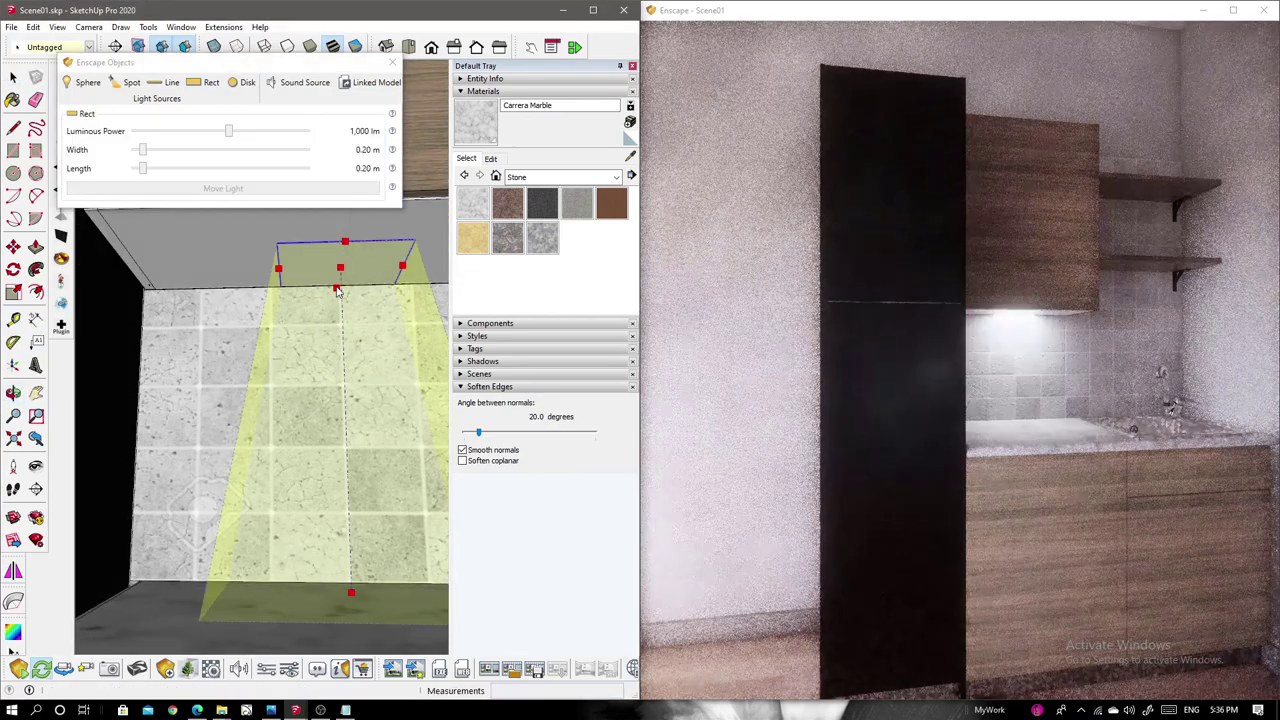
{"action": "scroll", "coordinate": [337, 286], "scroll_direction": "up", "scroll_amount": 3}
Shape the light into a thin 0.05 × 0.50 m strip along the cabinet.
{"action": "middle_click_drag", "start_coordinate": [330, 290], "coordinate": [313, 350]}
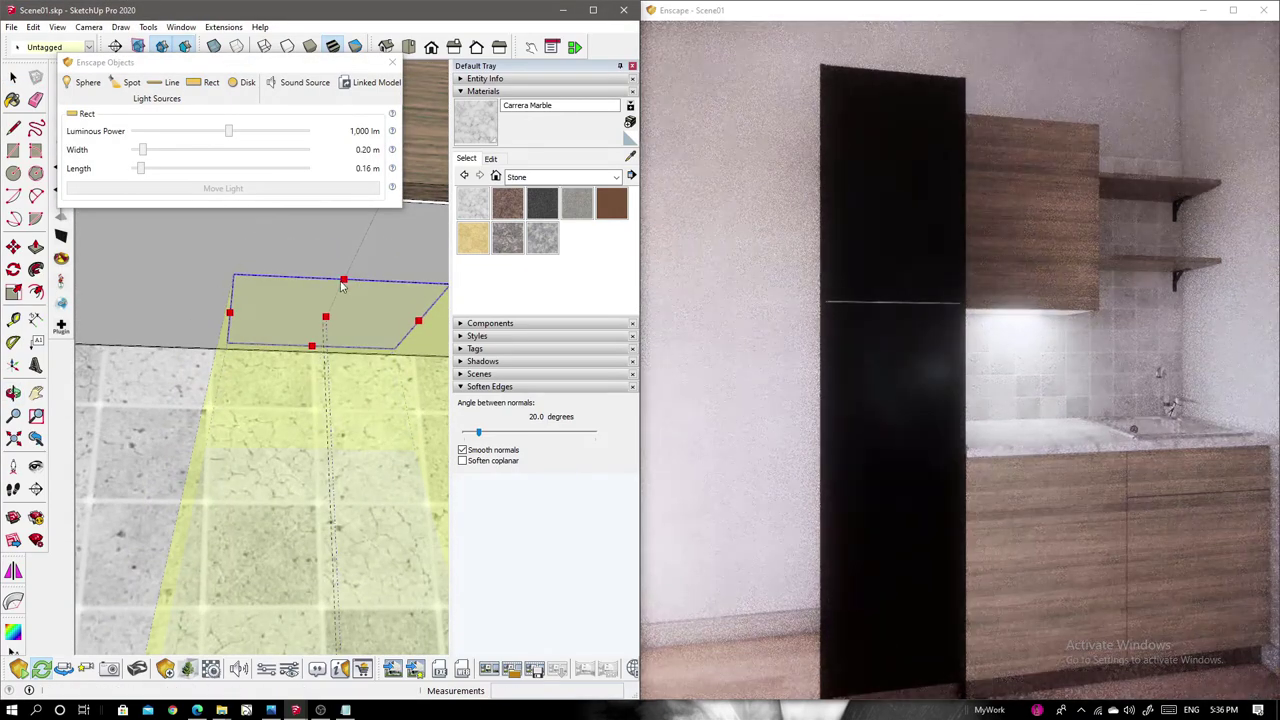
{"action": "left_click_drag", "start_coordinate": [313, 350], "coordinate": [390, 330]}
{"action": "middle_click_drag", "start_coordinate": [390, 300], "coordinate": [399, 336]}
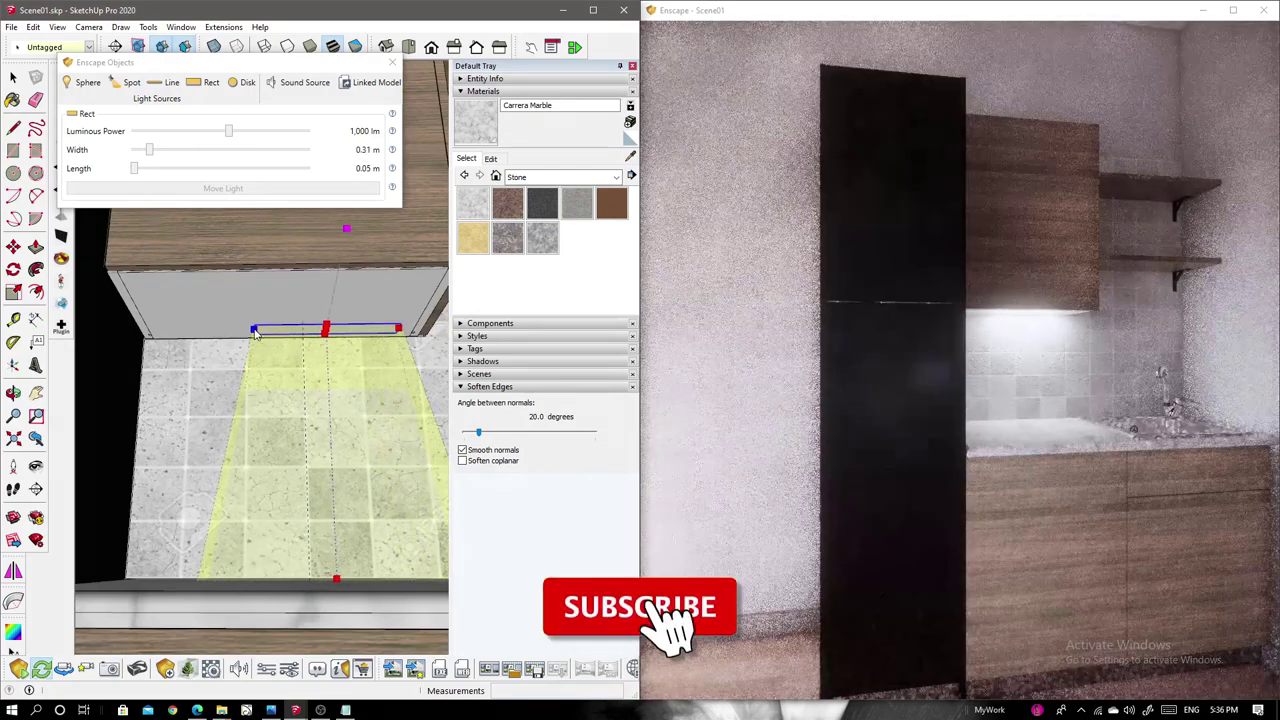
{"action": "left_click_drag", "start_coordinate": [255, 333], "coordinate": [215, 333]}
{"action": "middle_click_drag", "start_coordinate": [300, 330], "coordinate": [375, 320]}
Paint the light strip pale yellow and dim it to 103 lm.
{"action": "left_click", "coordinate": [553, 236]}
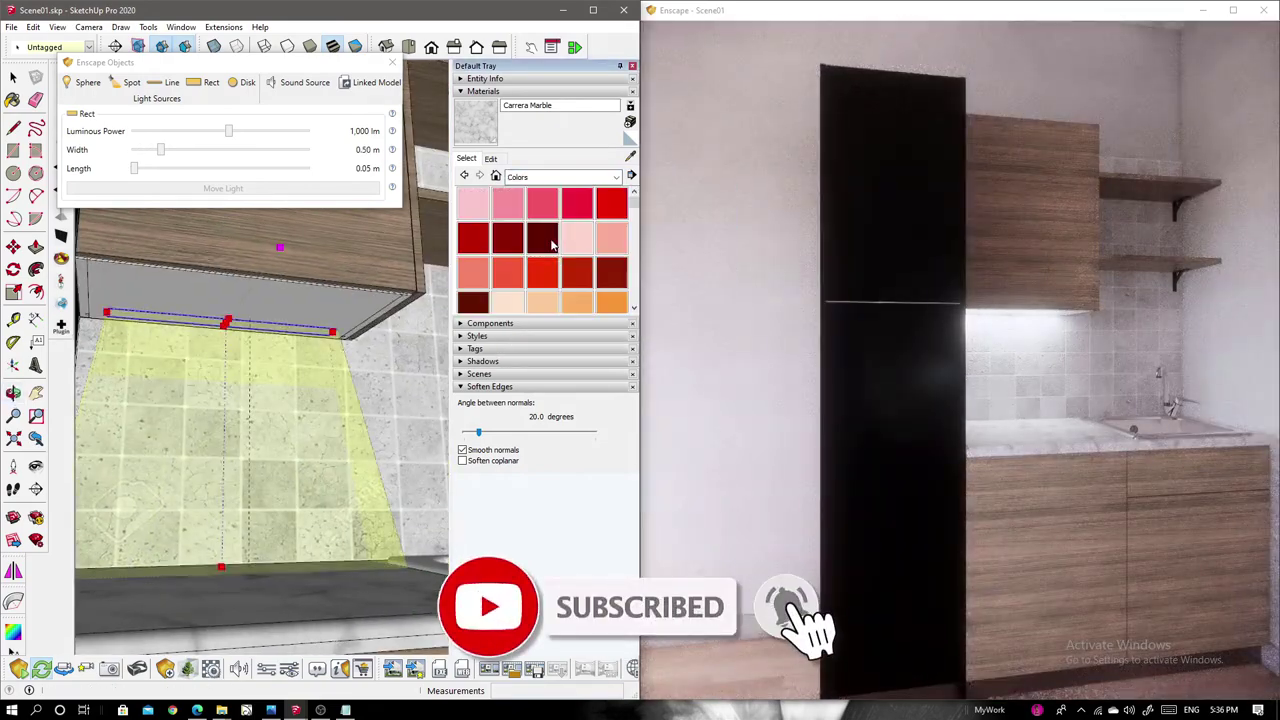
{"action": "left_click", "coordinate": [296, 320]}
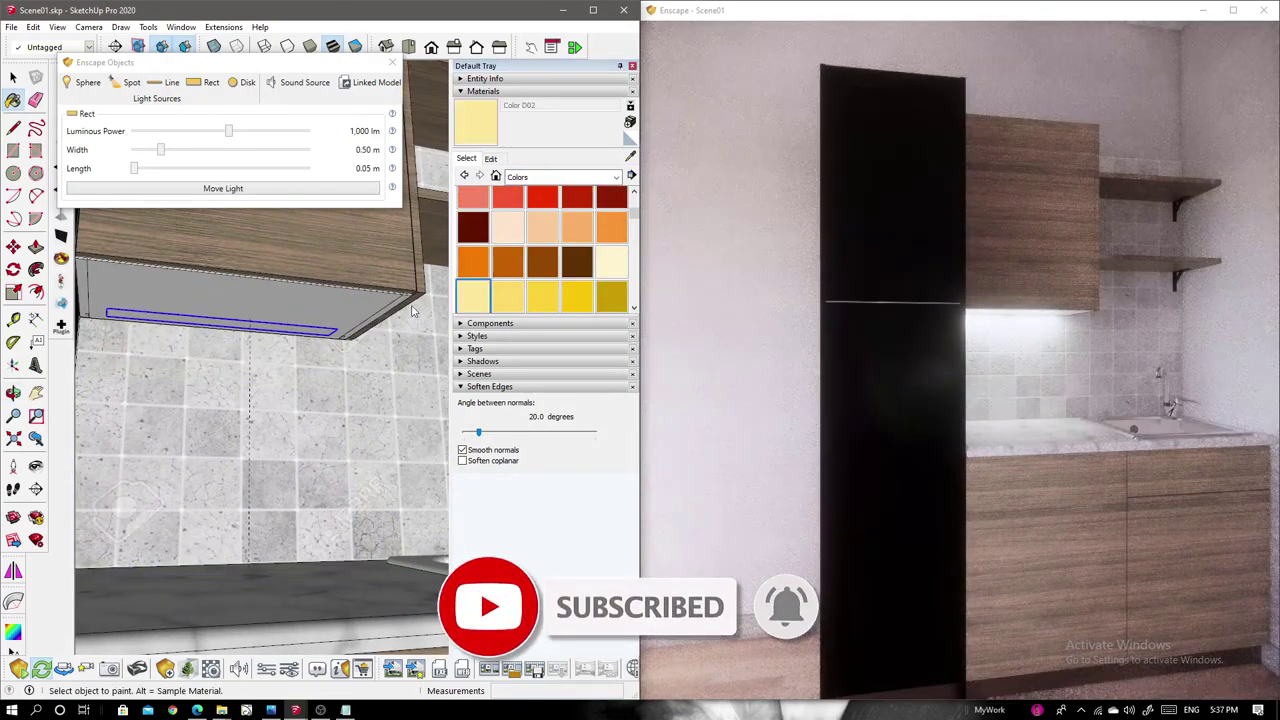
{"action": "key", "text": "space"}
{"action": "middle_click_drag", "start_coordinate": [270, 320], "coordinate": [250, 330]}
{"action": "left_click_drag", "start_coordinate": [229, 131], "coordinate": [197, 131]}
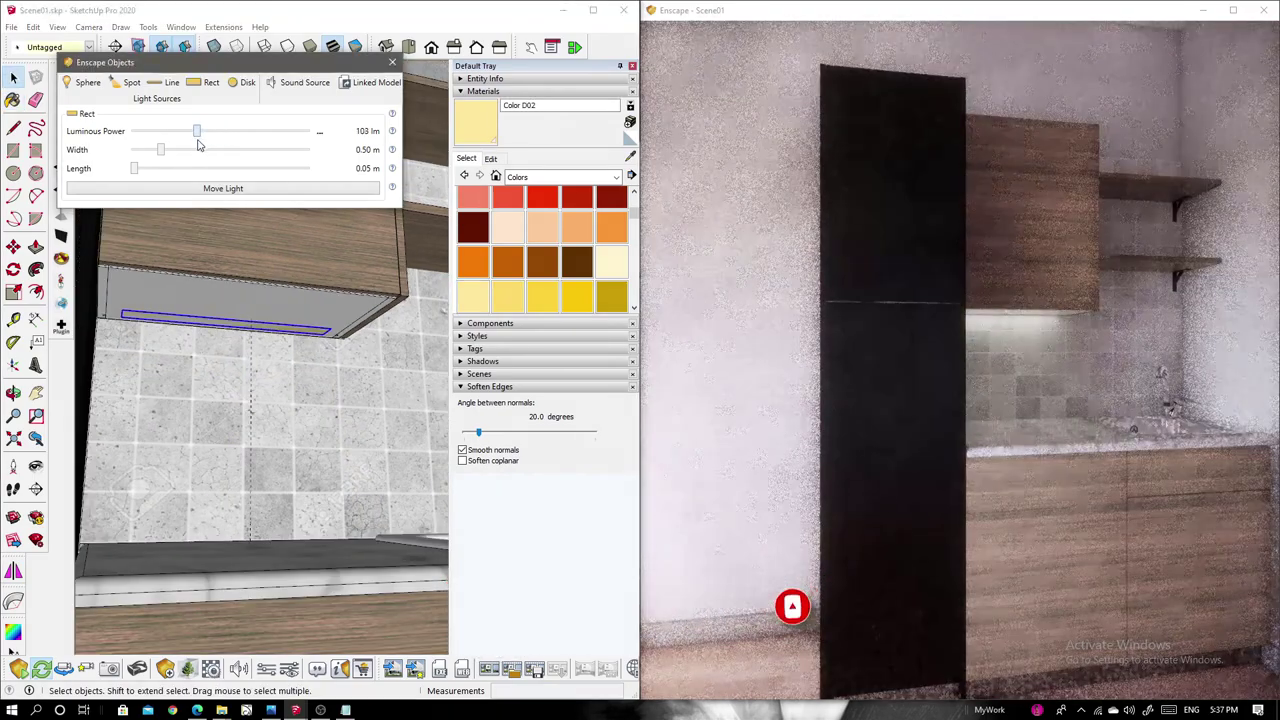
{"action": "scroll", "coordinate": [313, 416], "scroll_direction": "down", "scroll_amount": 2}
{"action": "scroll", "coordinate": [276, 449], "scroll_direction": "down", "scroll_amount": 2}
Blend the Sink stone texture toward a solid black tint in Enscape.
{"action": "left_click", "coordinate": [211, 669]}
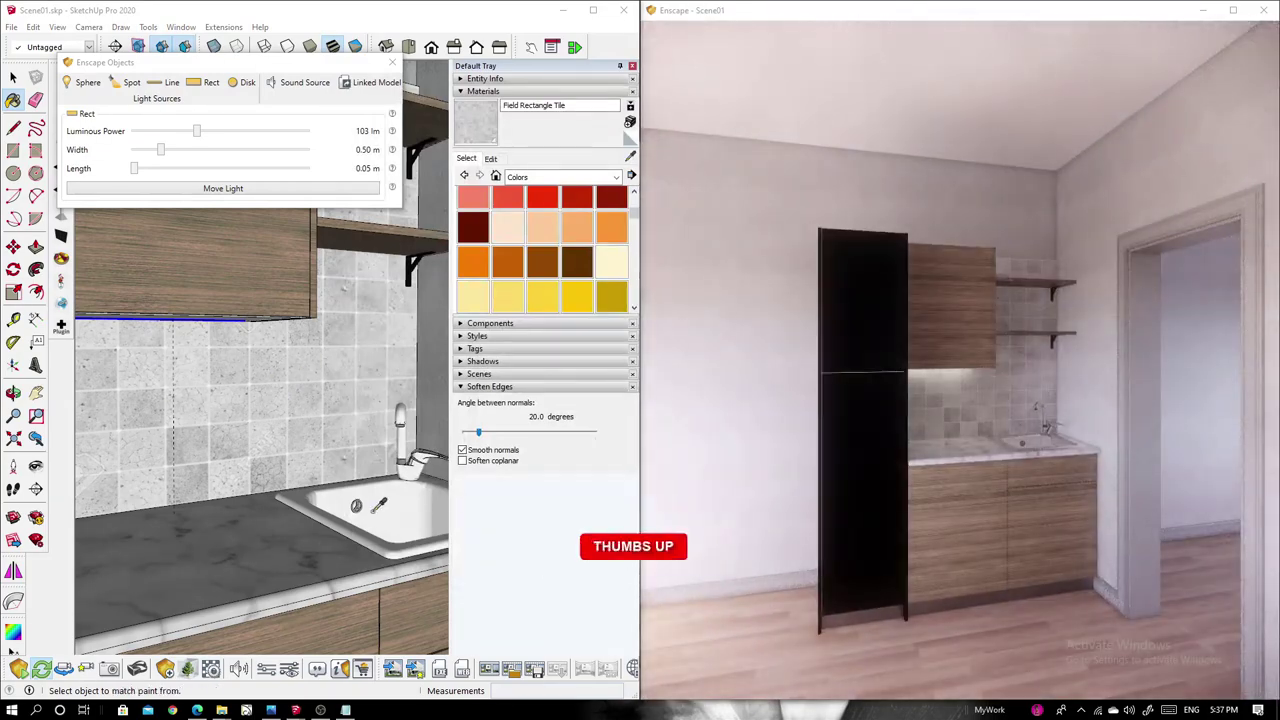
{"action": "left_click", "coordinate": [374, 510], "text": "alt"}
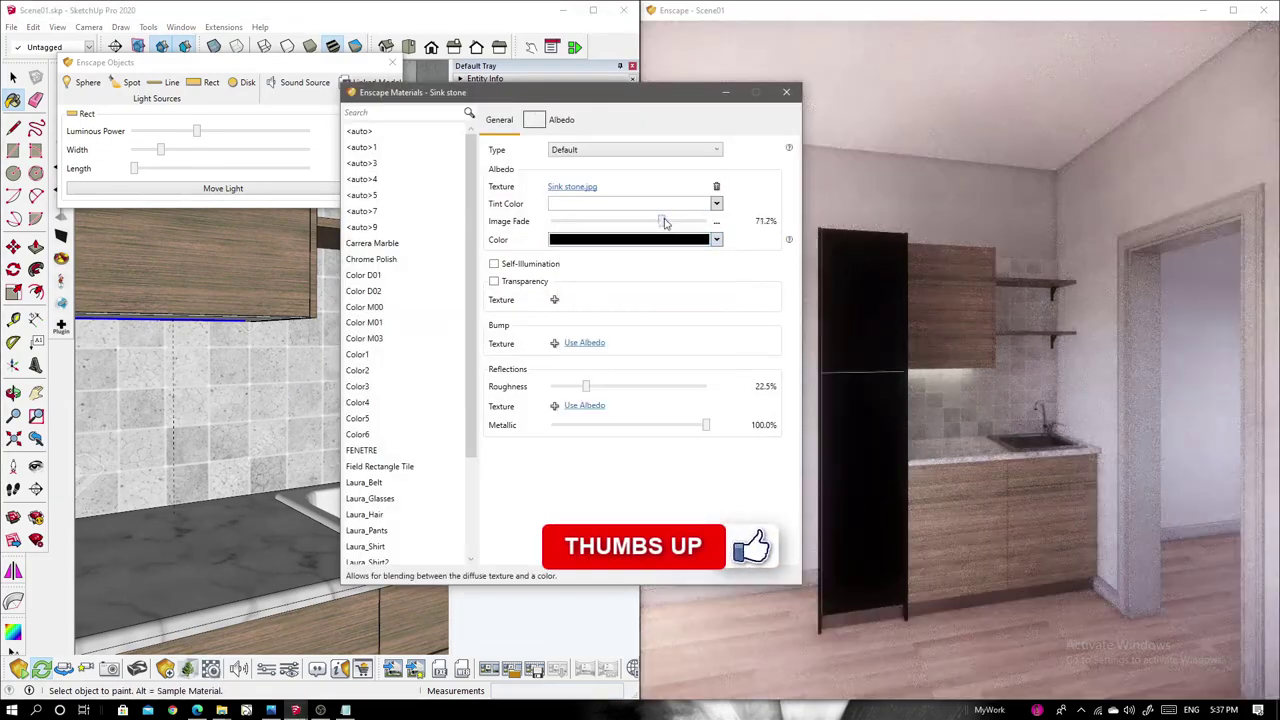
{"action": "left_click_drag", "start_coordinate": [660, 220], "coordinate": [685, 222]}
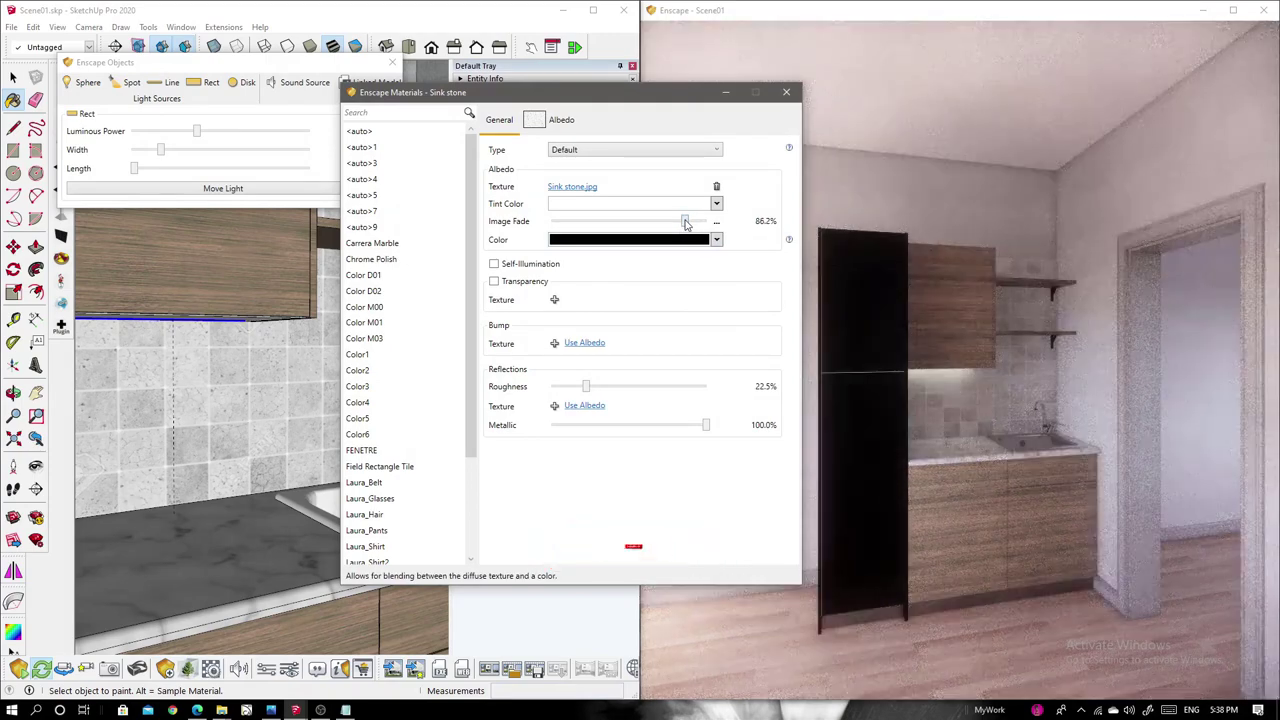
{"action": "left_click", "coordinate": [787, 93]}
{"action": "mouse_move", "coordinate": [363, 530]}
{"action": "middle_mouse_down"}
{"action": "mouse_move", "coordinate": [216, 426]}
{"action": "mouse_move", "coordinate": [274, 394]}
{"action": "middle_mouse_up"}
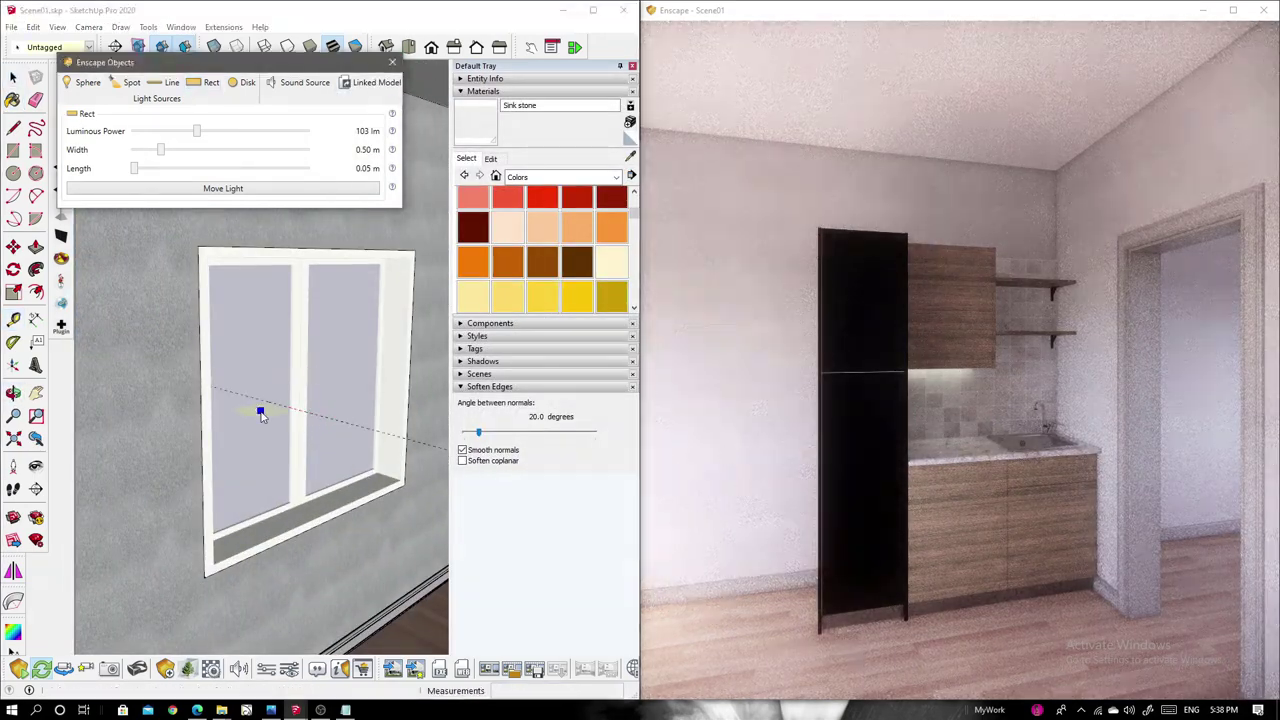
Draw a 0.48 × 1.07 m rectangle light in the left window pane.
{"action": "middle_click_drag", "start_coordinate": [206, 419], "coordinate": [367, 291]}
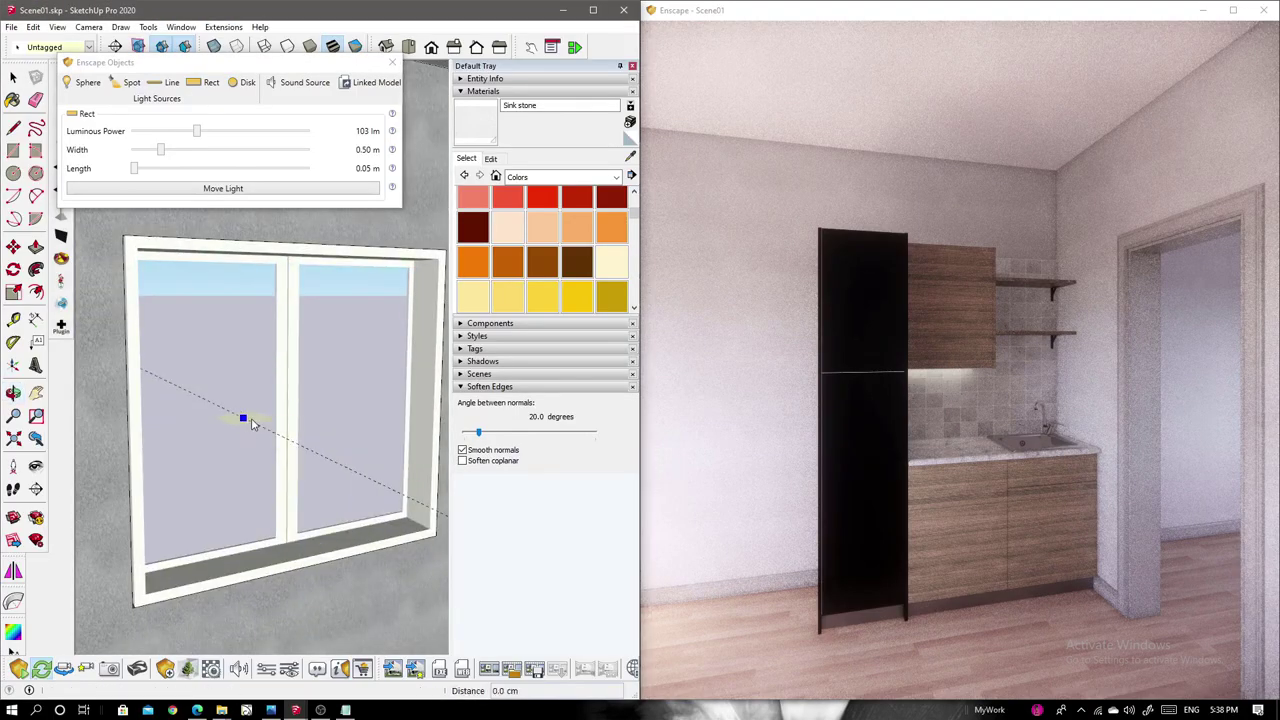
{"action": "left_click_drag", "start_coordinate": [376, 484], "coordinate": [259, 277]}
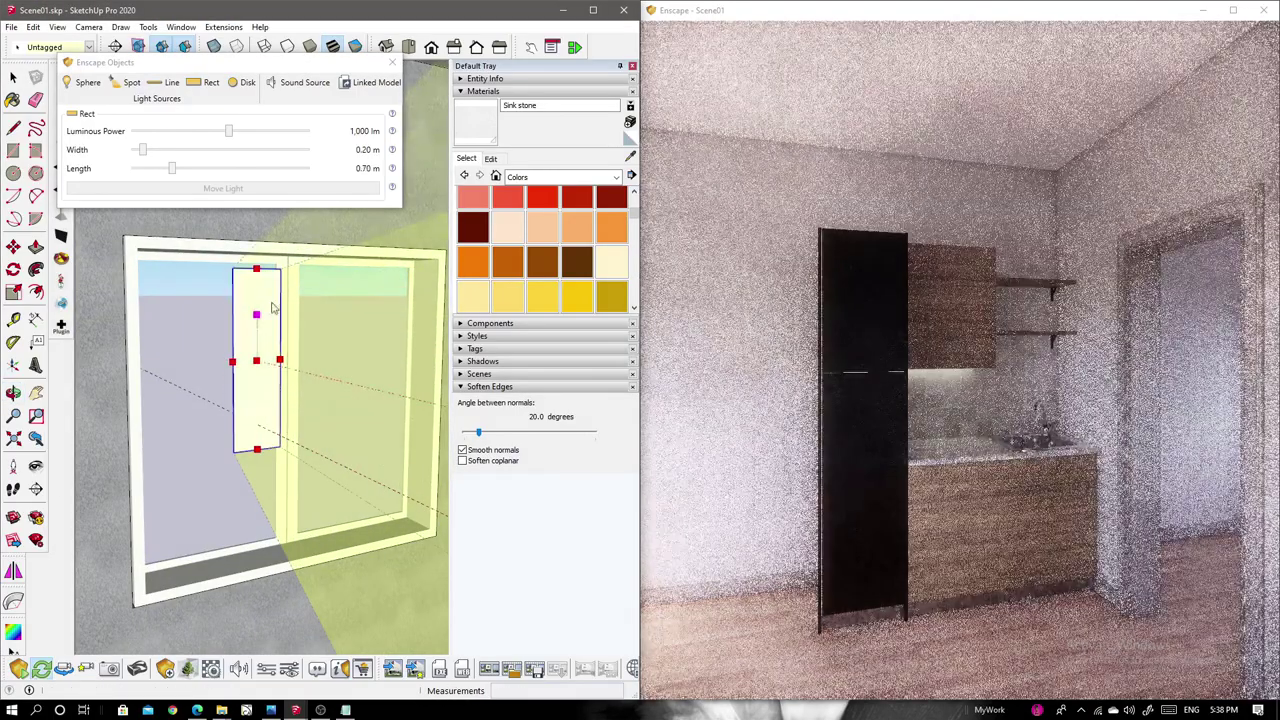
{"action": "middle_click_drag", "start_coordinate": [259, 277], "coordinate": [151, 360]}
{"action": "left_click_drag", "start_coordinate": [151, 360], "coordinate": [214, 517]}
{"action": "middle_click_drag", "start_coordinate": [214, 517], "coordinate": [311, 452]}
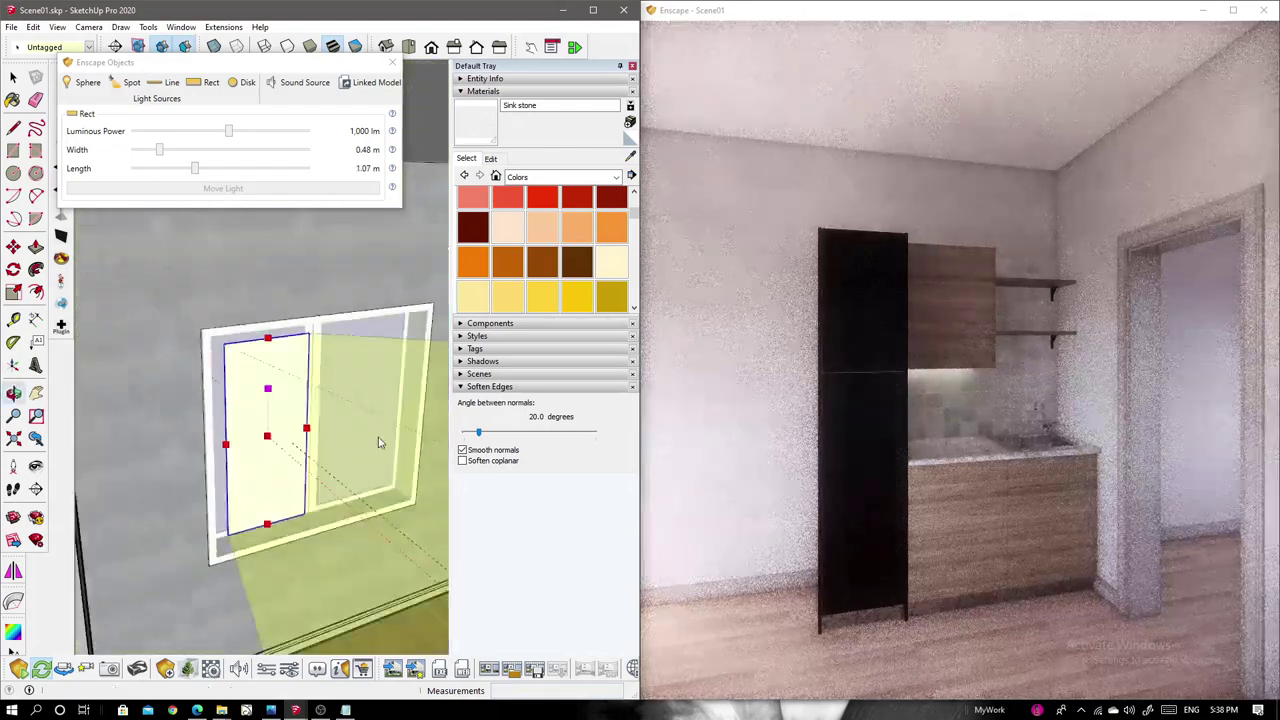
{"action": "scroll", "coordinate": [311, 452], "scroll_direction": "down", "scroll_amount": 2}
Copy the light across the panes at 2,130 lm and open Enscape's visual settings.
{"action": "key", "text": "m"}
{"action": "left_click", "coordinate": [312, 452], "text": "ctrl"}
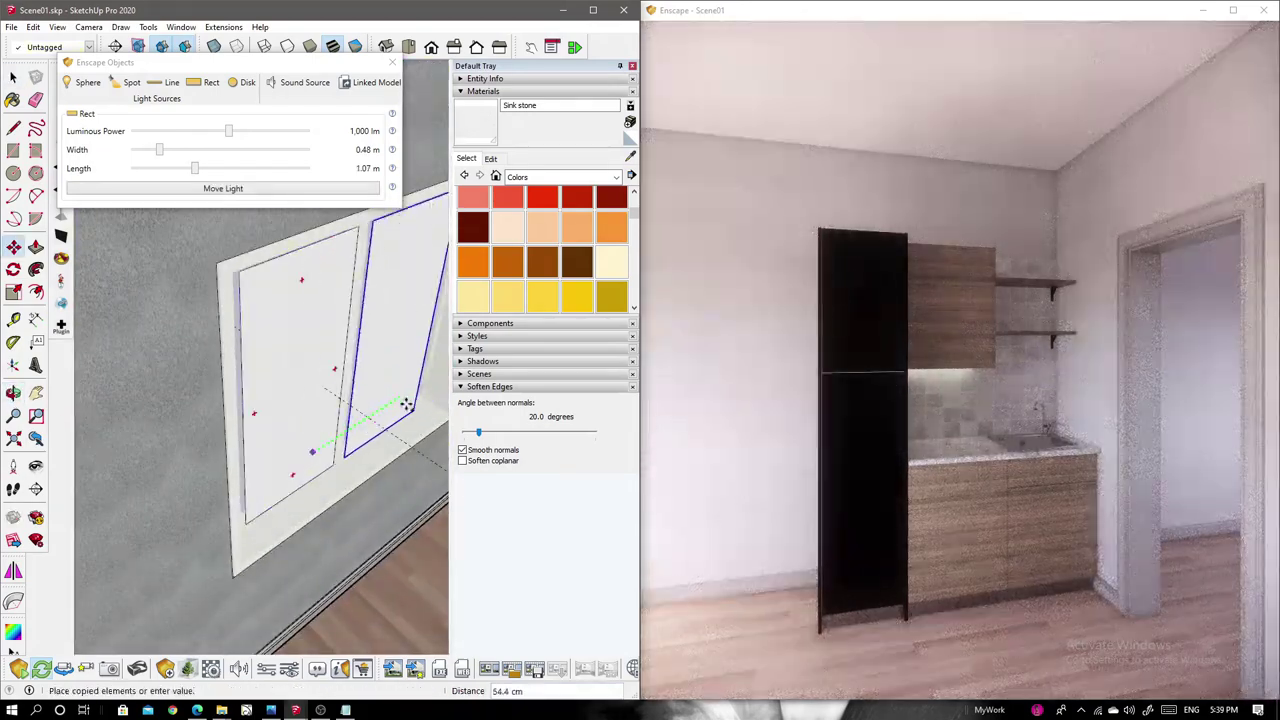
{"action": "middle_click_drag", "start_coordinate": [293, 388], "coordinate": [206, 309]}
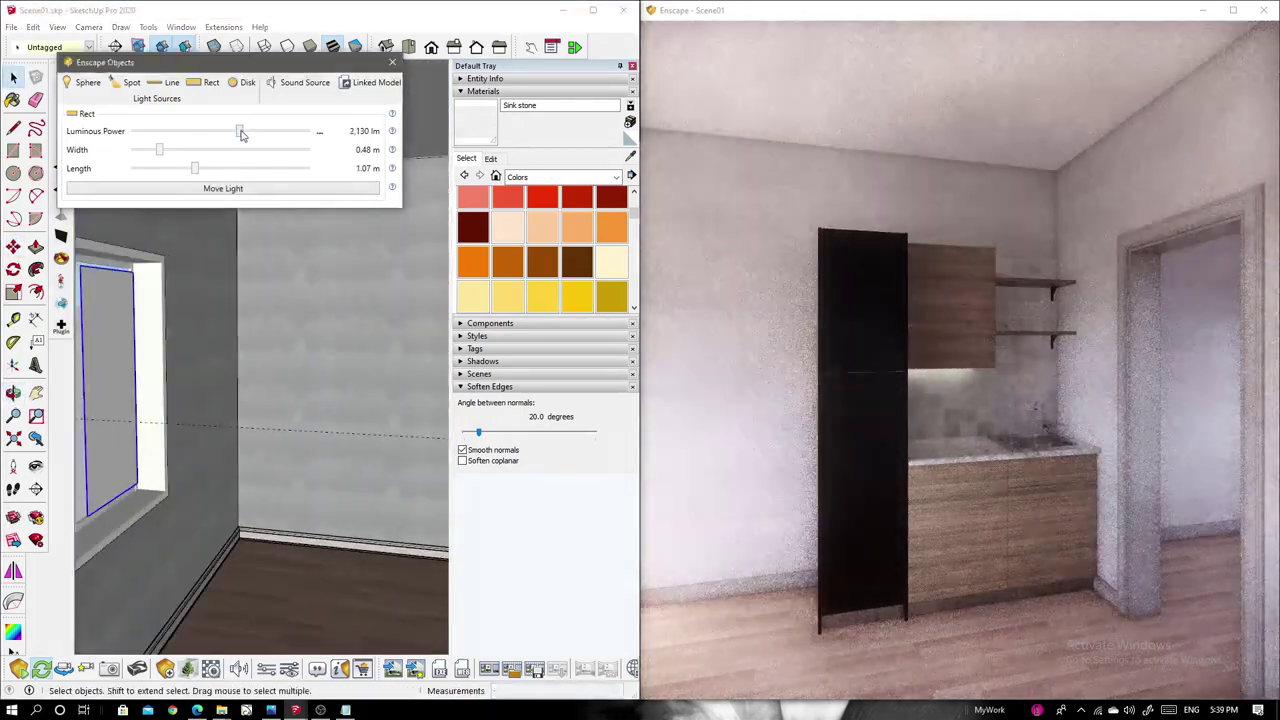
{"action": "left_click", "coordinate": [928, 560]}
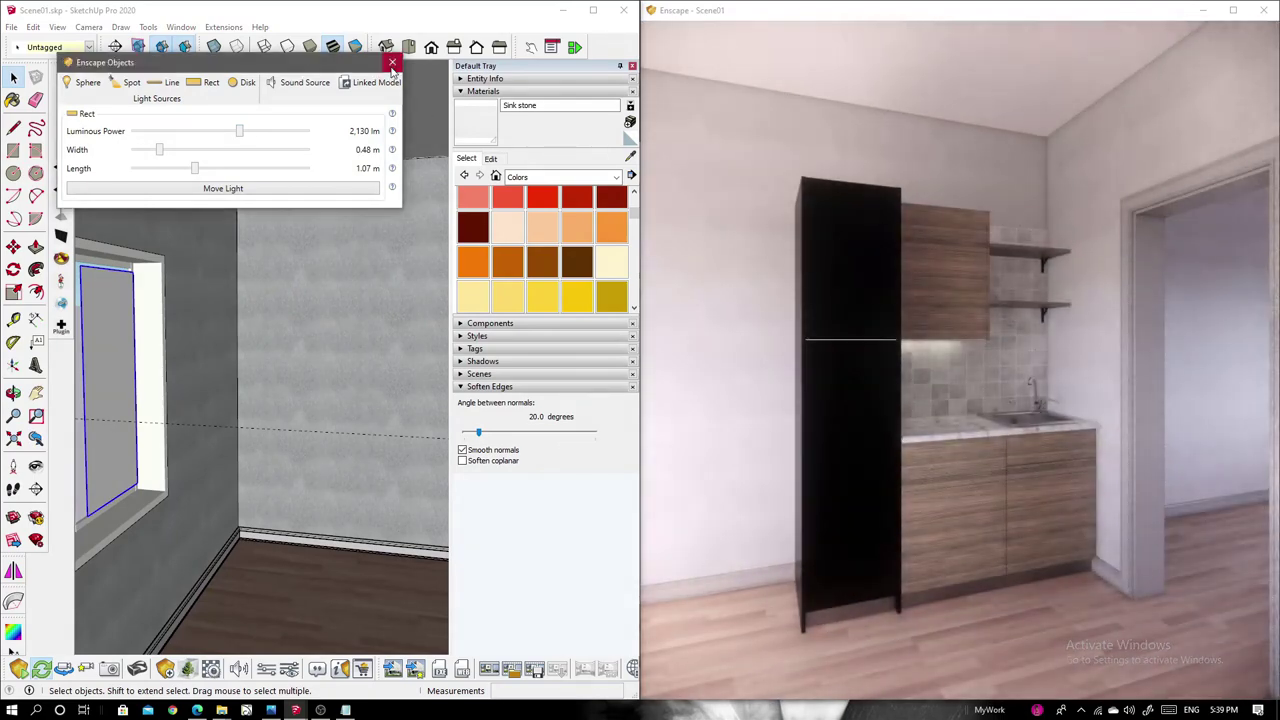
{"action": "left_click", "coordinate": [392, 63]}
{"action": "left_click", "coordinate": [551, 47]}
Turn off auto exposure, set exposure to 61% and outline strength to 4%.
{"action": "left_click", "coordinate": [124, 252]}
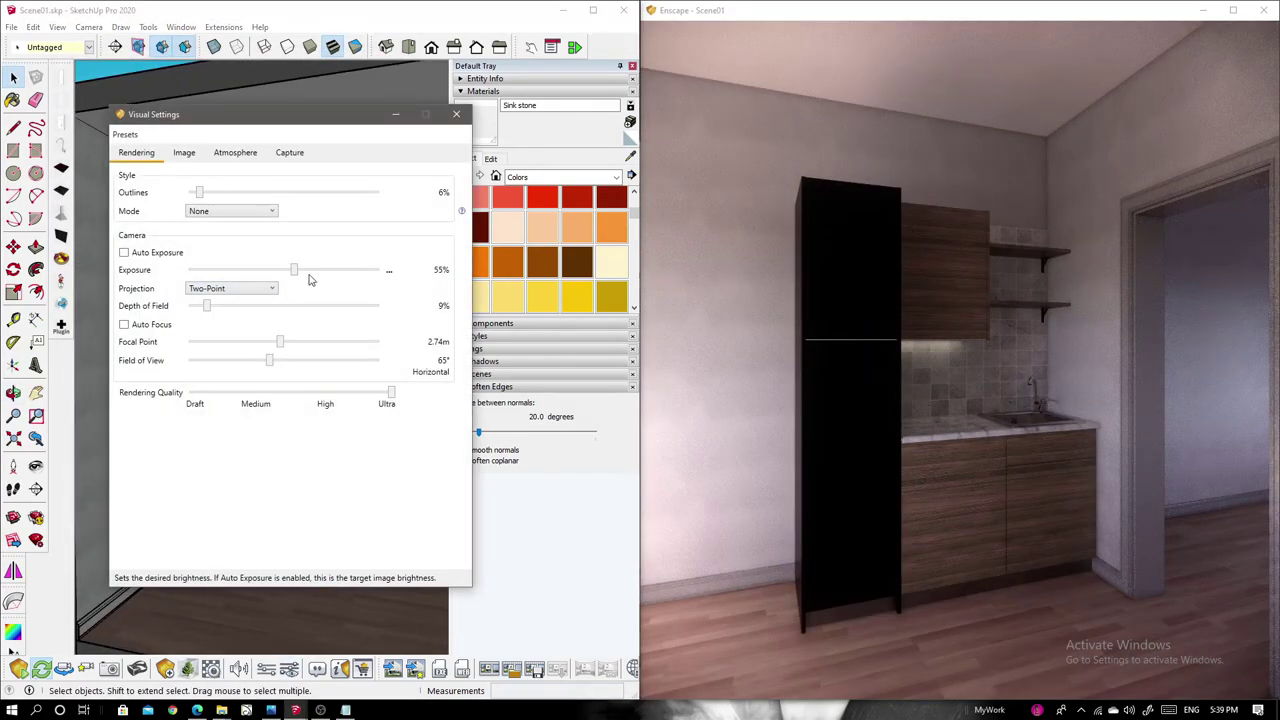
{"action": "left_click_drag", "start_coordinate": [300, 270], "coordinate": [304, 270]}
{"action": "left_click_drag", "start_coordinate": [199, 192], "coordinate": [196, 192]}
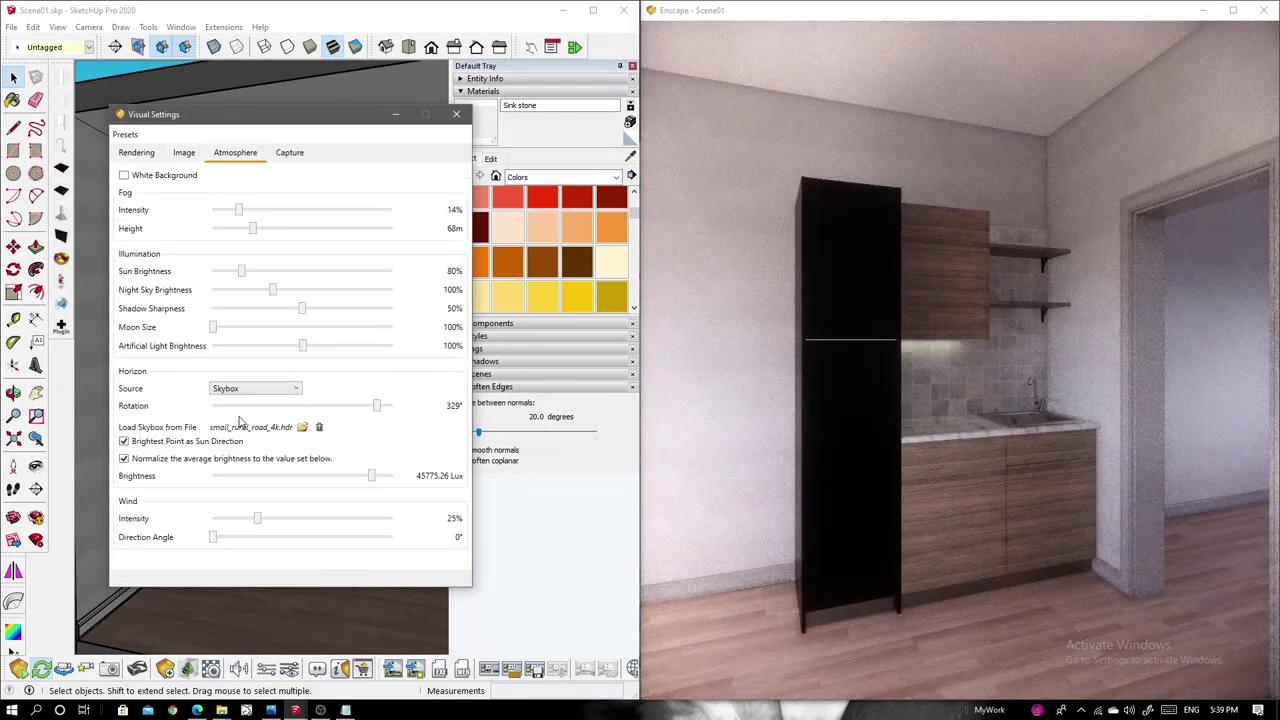
Rotate the skybox to 82° and lower its brightness to 3303.63 Lux.
{"action": "left_click", "coordinate": [320, 427]}
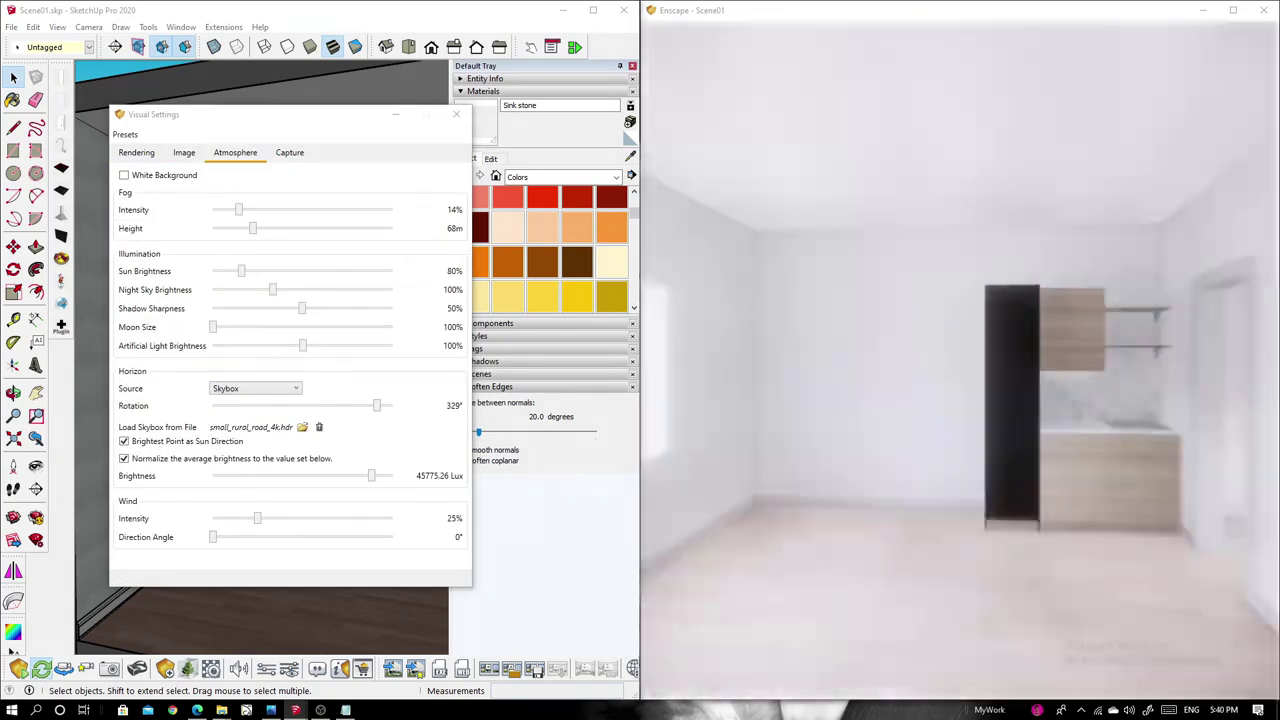
{"action": "left_click_drag", "start_coordinate": [376, 405], "coordinate": [325, 406]}
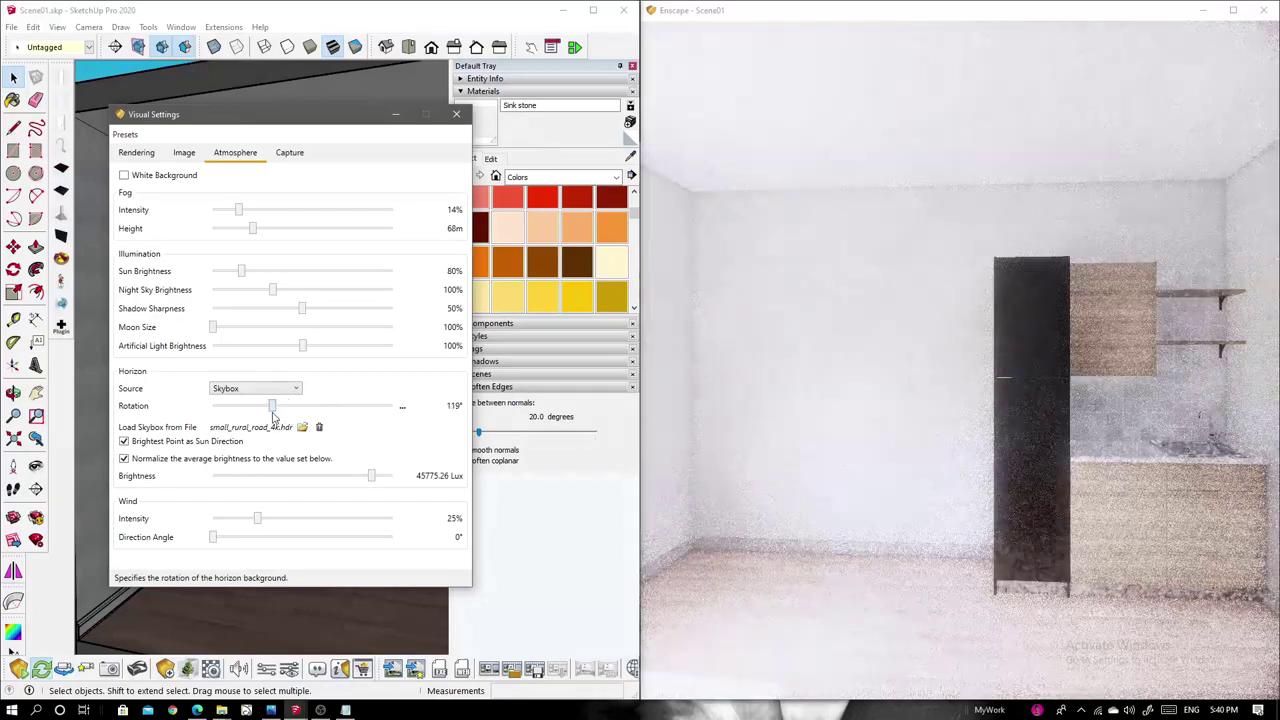
{"action": "left_click", "coordinate": [653, 564]}
{"action": "left_click_drag", "start_coordinate": [371, 476], "coordinate": [321, 485]}
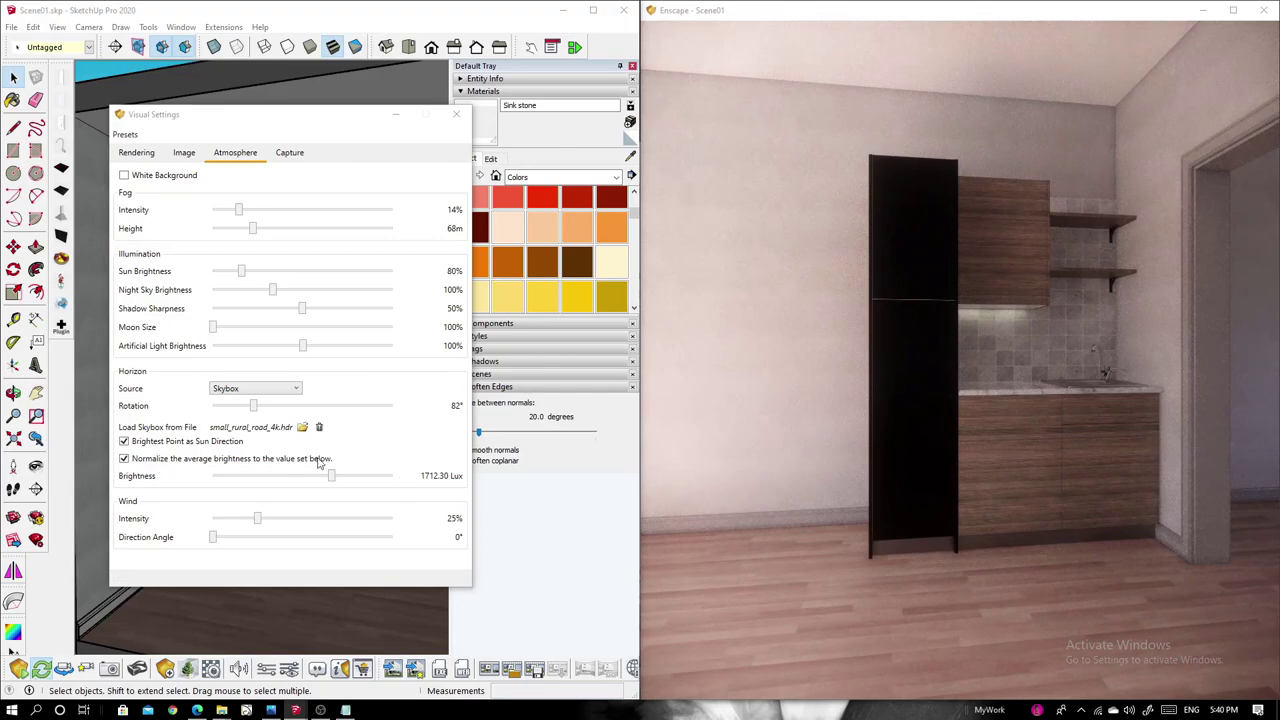
{"action": "left_click_drag", "start_coordinate": [331, 476], "coordinate": [343, 476]}
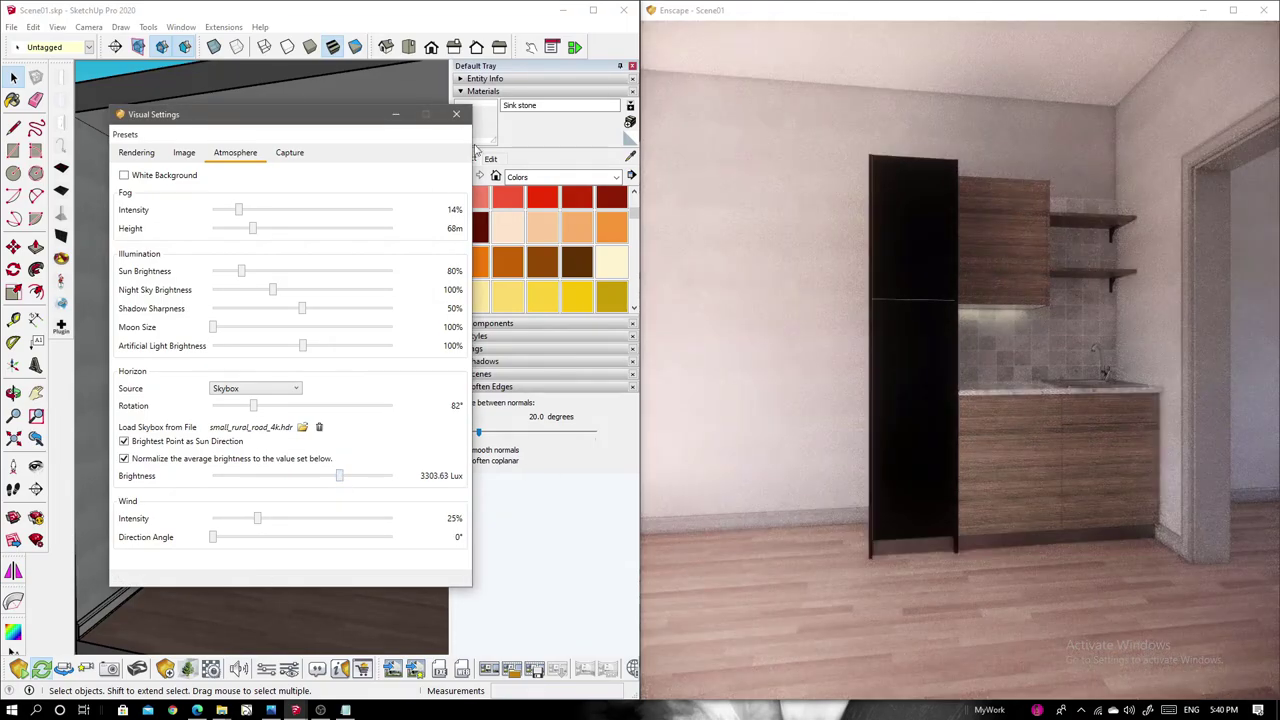
{"action": "left_click", "coordinate": [200, 352]}
{"action": "left_click", "coordinate": [186, 668]}
Raise the window light to 10,624 lm and set the under-cabinet strip to 231 lm.
{"action": "left_click_drag", "start_coordinate": [331, 218], "coordinate": [350, 218]}
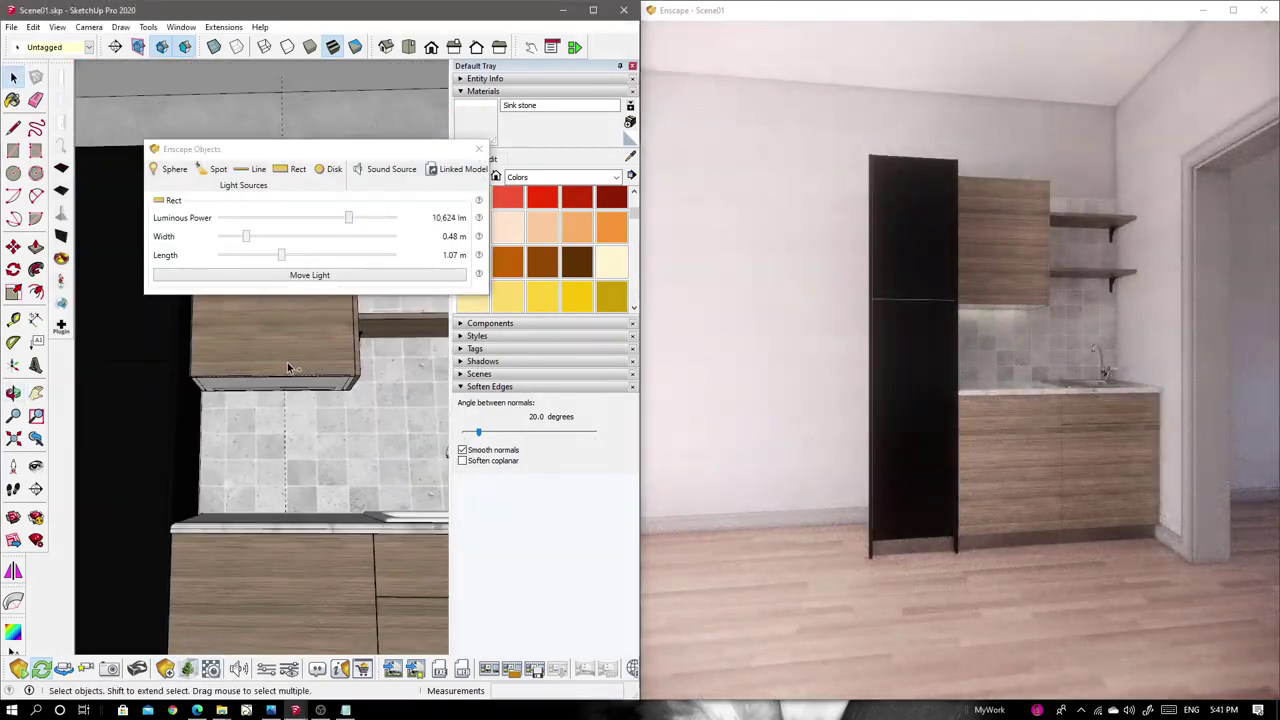
{"action": "left_click_drag", "start_coordinate": [285, 220], "coordinate": [300, 220]}
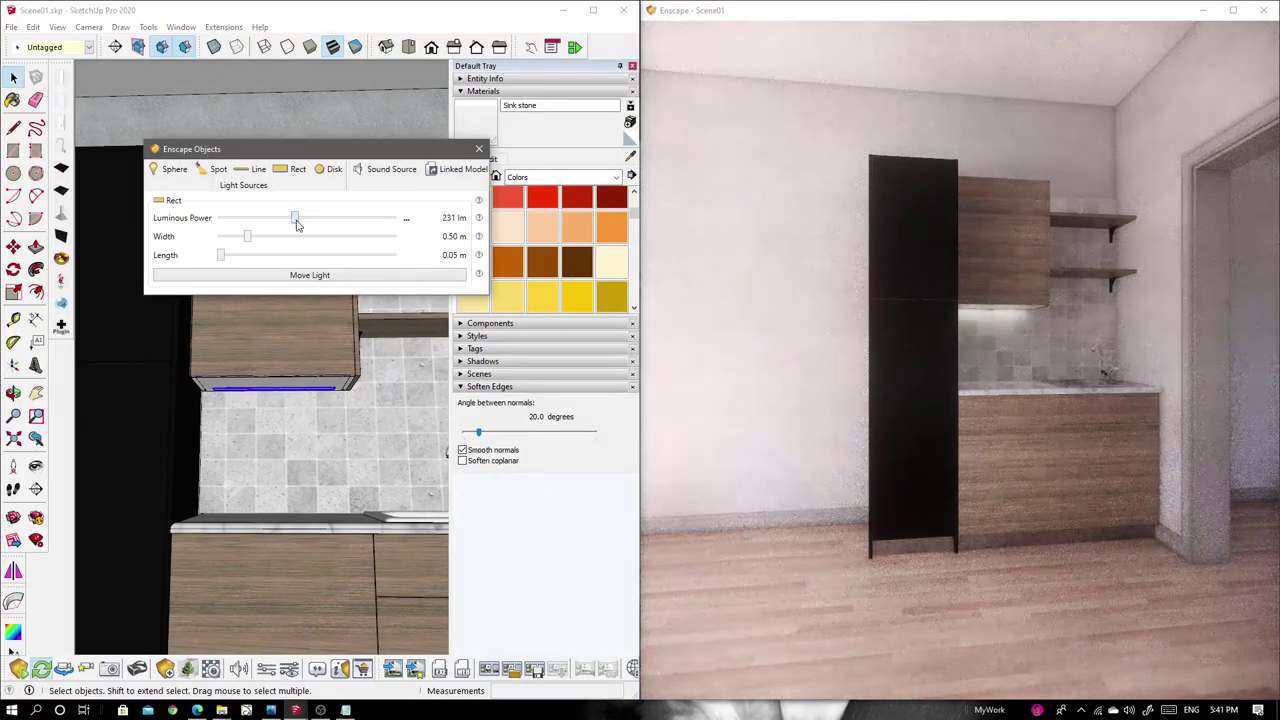
{"action": "left_click", "coordinate": [479, 149]}
{"action": "middle_click_drag", "start_coordinate": [300, 350], "coordinate": [200, 600]}
{"action": "left_click", "coordinate": [210, 667]}
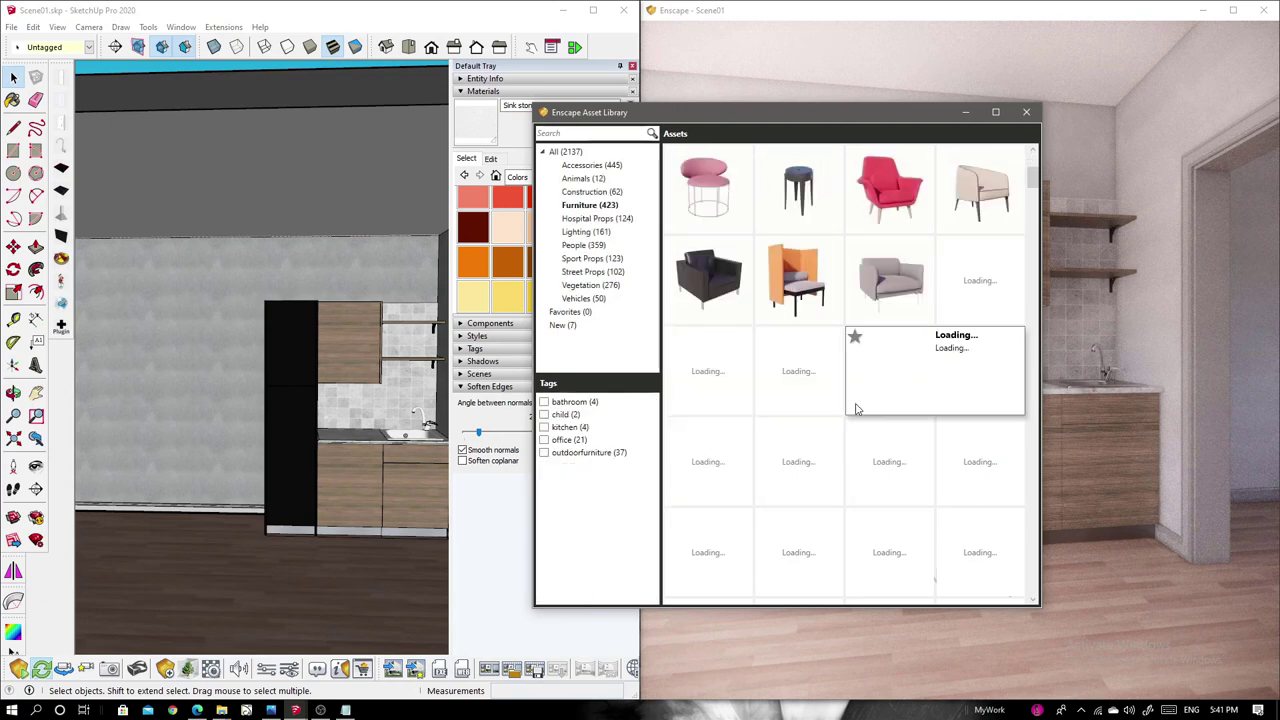
Place a white shell armchair from the asset library in the living area.
{"action": "mouse_move", "coordinate": [300, 380]}
{"action": "middle_mouse_down"}
{"action": "mouse_move", "coordinate": [186, 418]}
{"action": "mouse_move", "coordinate": [441, 477]}
{"action": "mouse_move", "coordinate": [300, 400]}
{"action": "middle_mouse_up"}
{"action": "left_click", "coordinate": [330, 458]}
{"action": "key", "text": "space"}
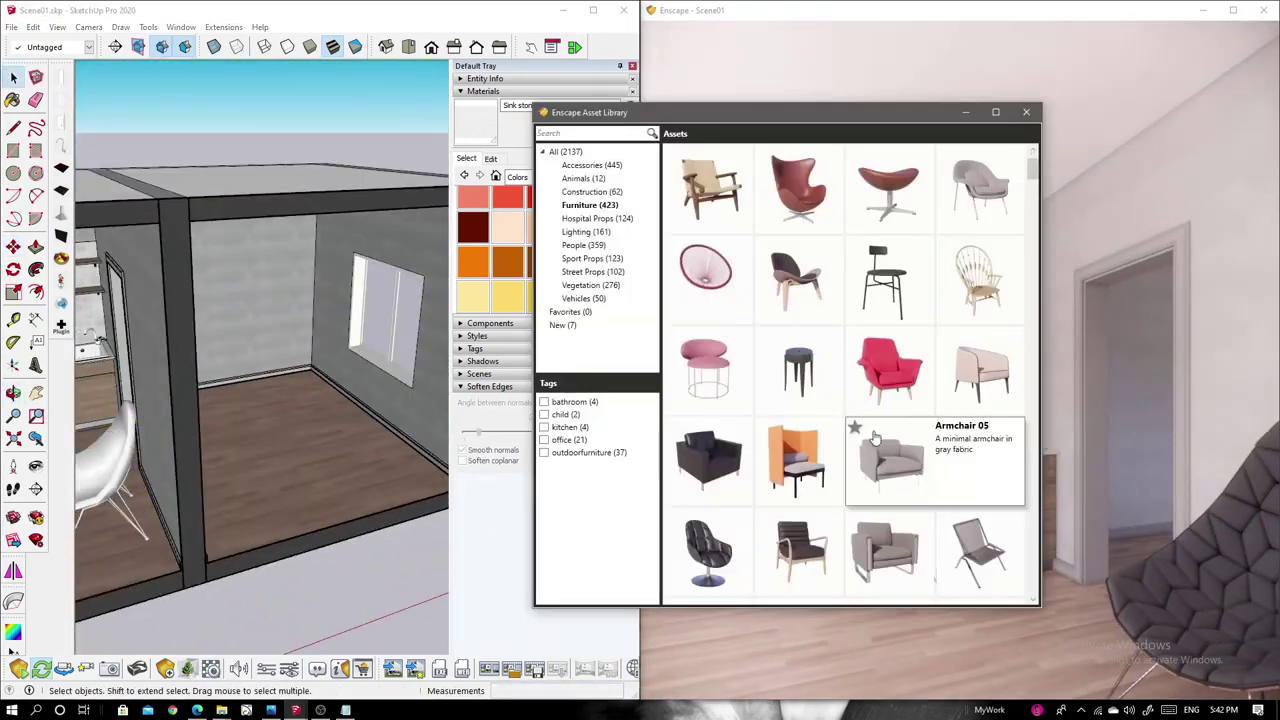
{"action": "scroll", "coordinate": [879, 444], "scroll_direction": "down", "scroll_amount": 3}
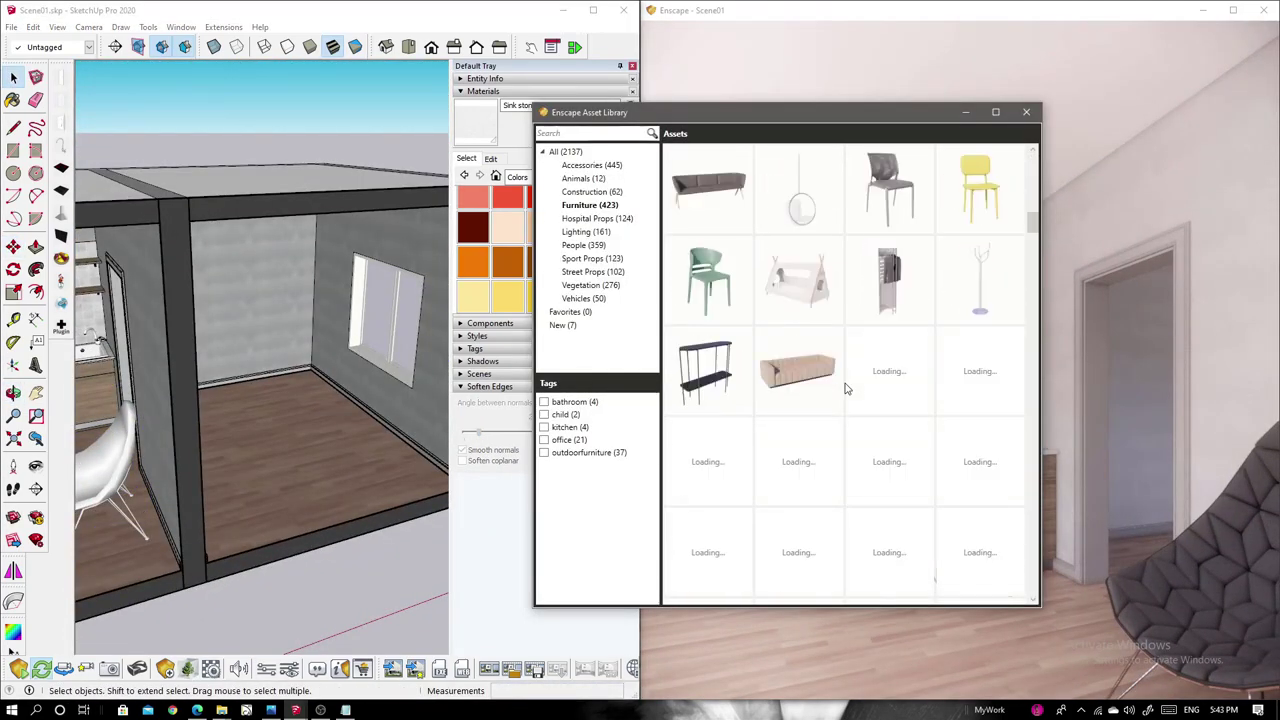
Place Couch 02 on the floor and rotate it into position.
{"action": "left_click", "coordinate": [889, 385]}
{"action": "middle_click_drag", "start_coordinate": [300, 400], "coordinate": [245, 467]}
{"action": "left_click", "coordinate": [245, 467]}
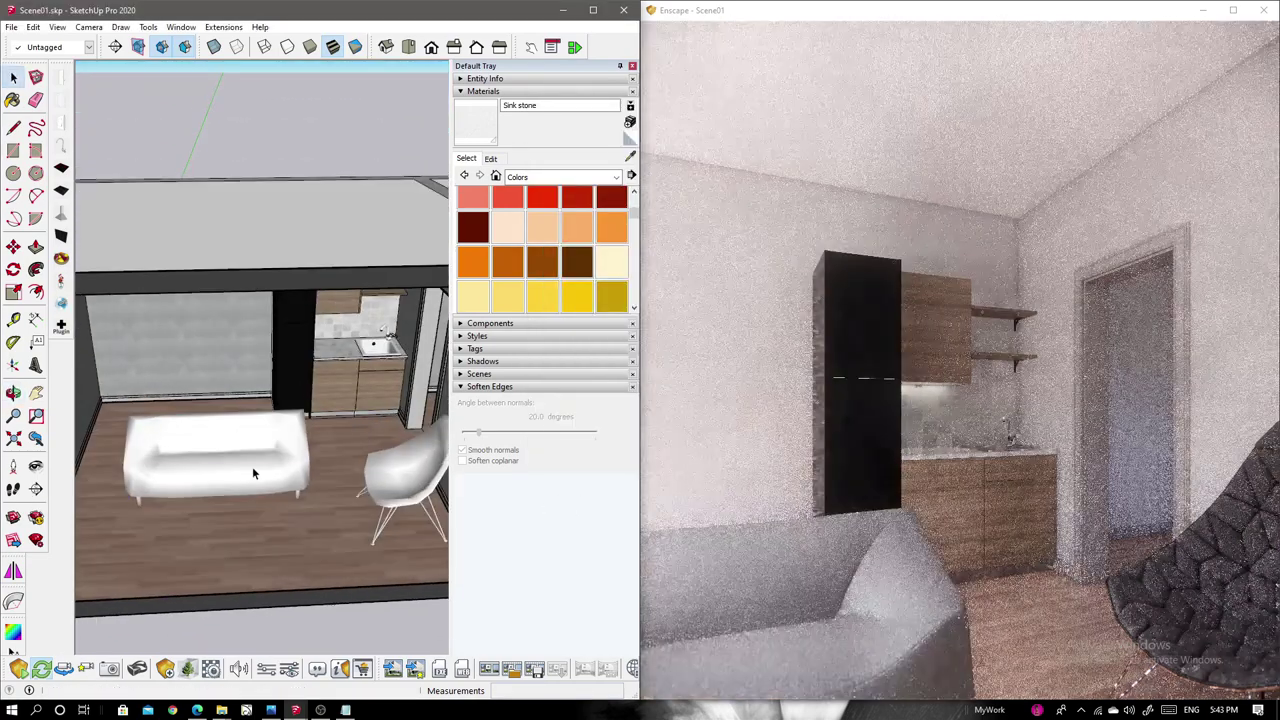
{"action": "key", "text": "q"}
{"action": "mouse_move", "coordinate": [292, 428]}
{"action": "middle_mouse_down"}
{"action": "mouse_move", "coordinate": [260, 440]}
{"action": "mouse_move", "coordinate": [329, 425]}
{"action": "middle_mouse_up"}
{"action": "scroll", "coordinate": [260, 440], "scroll_direction": "down", "scroll_amount": 2}
{"action": "key", "text": "space"}
Rotate the armchair into place and reopen the Enscape asset library.
{"action": "key", "text": "space"}
{"action": "middle_click_drag", "start_coordinate": [293, 368], "coordinate": [250, 420]}
{"action": "key", "text": "q"}
{"action": "left_click", "coordinate": [265, 312]}
{"action": "left_click", "coordinate": [297, 362]}
{"action": "key", "text": "space"}
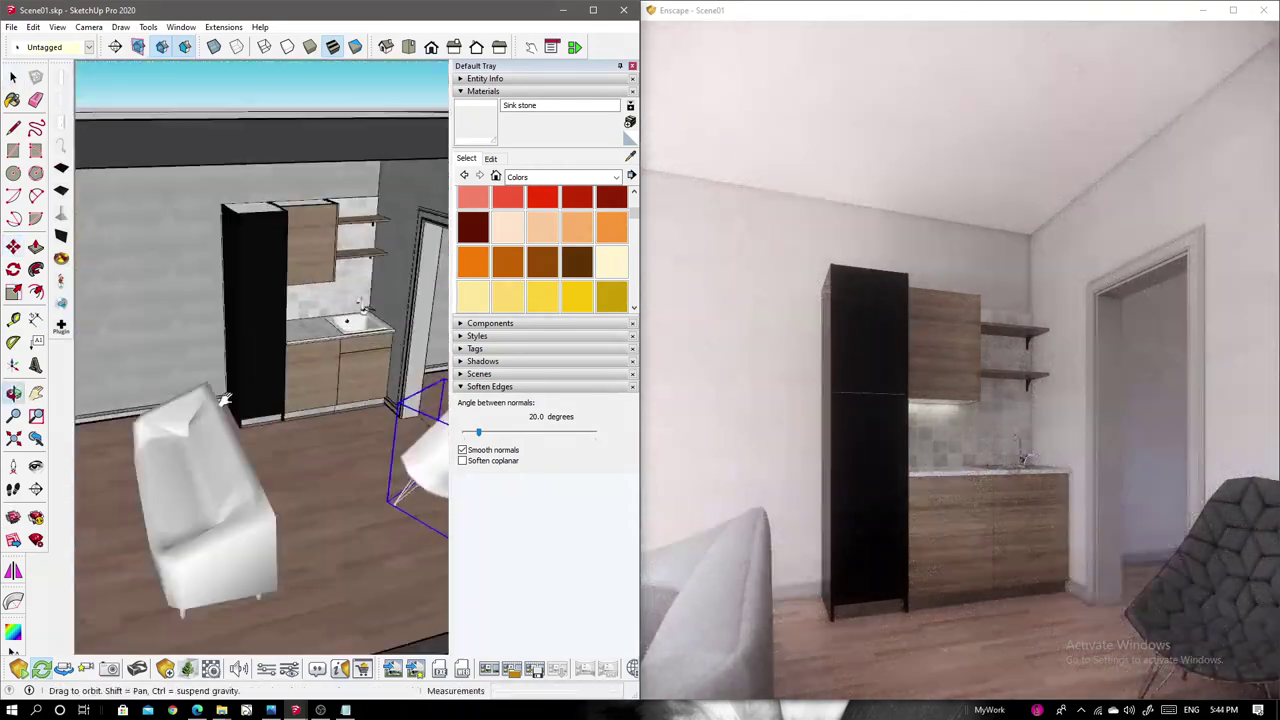
{"action": "left_click", "coordinate": [170, 500]}
{"action": "scroll", "coordinate": [943, 413], "scroll_direction": "down", "scroll_amount": 3}
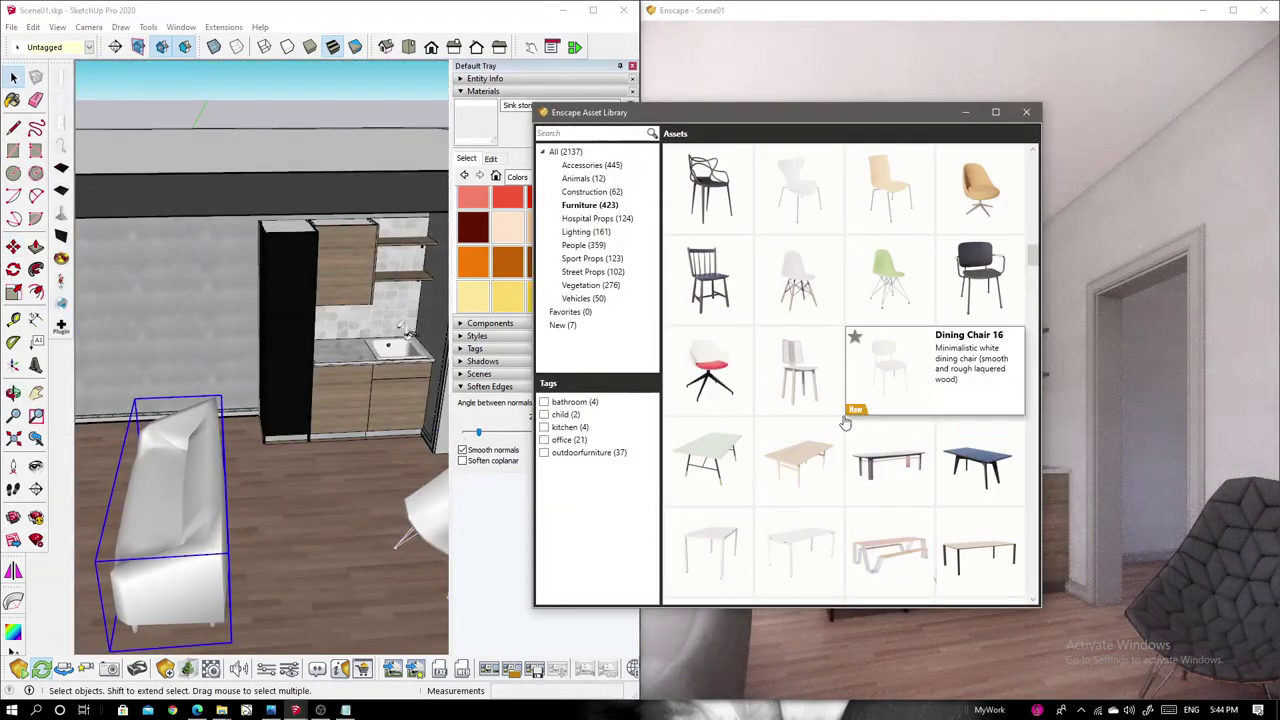
Place Dining Table 06 in the room and a Dining Chair 10 at the table's end.
{"action": "left_click", "coordinate": [817, 567]}
{"action": "left_click", "coordinate": [187, 668]}
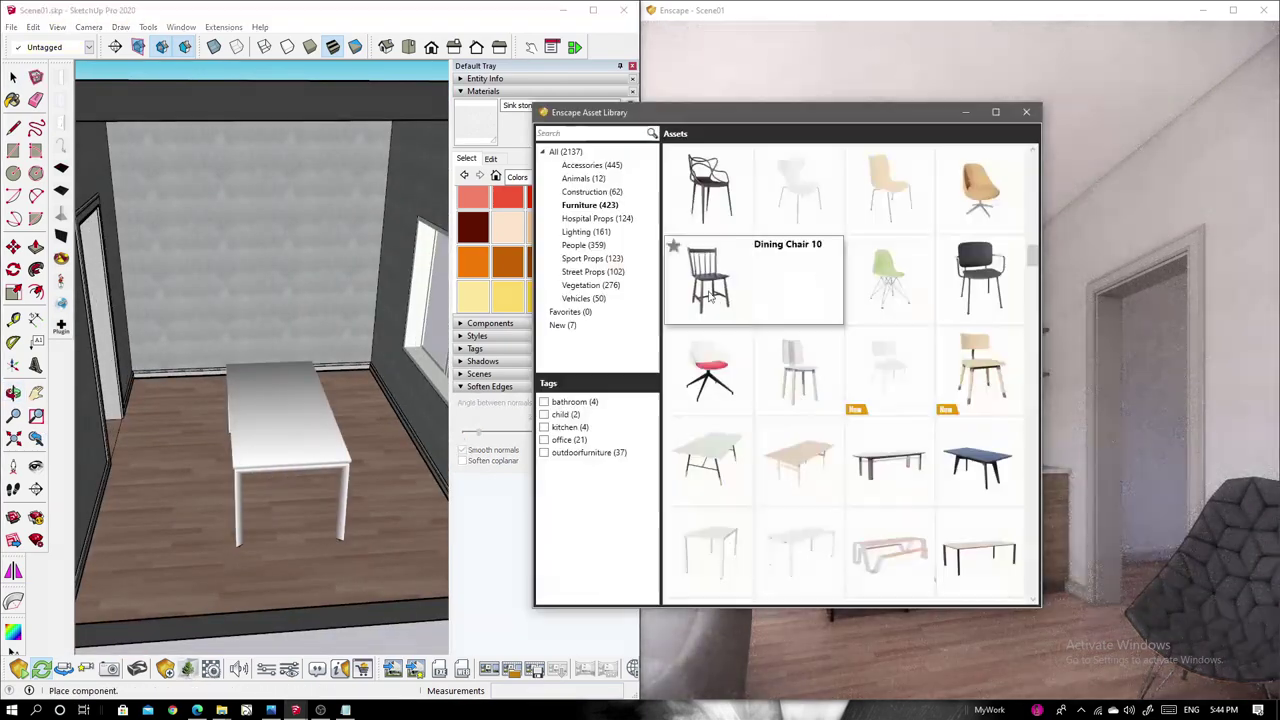
{"action": "left_click", "coordinate": [766, 251]}
{"action": "scroll", "coordinate": [206, 361], "scroll_direction": "up", "scroll_amount": 3}
{"action": "left_click", "coordinate": [206, 361]}
{"action": "scroll", "coordinate": [300, 380], "scroll_direction": "down", "scroll_amount": 3}
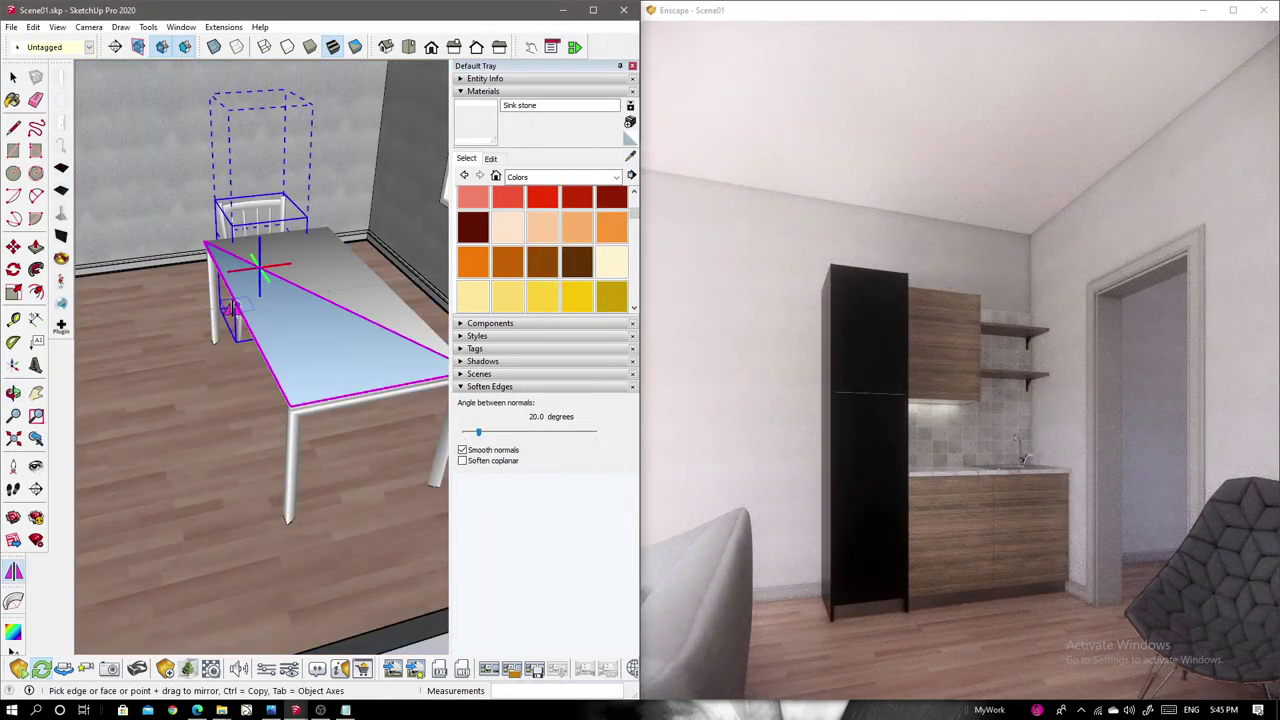
{"action": "scroll", "coordinate": [230, 307], "scroll_direction": "up", "scroll_amount": 3}
{"action": "scroll", "coordinate": [278, 380], "scroll_direction": "up", "scroll_amount": 1}
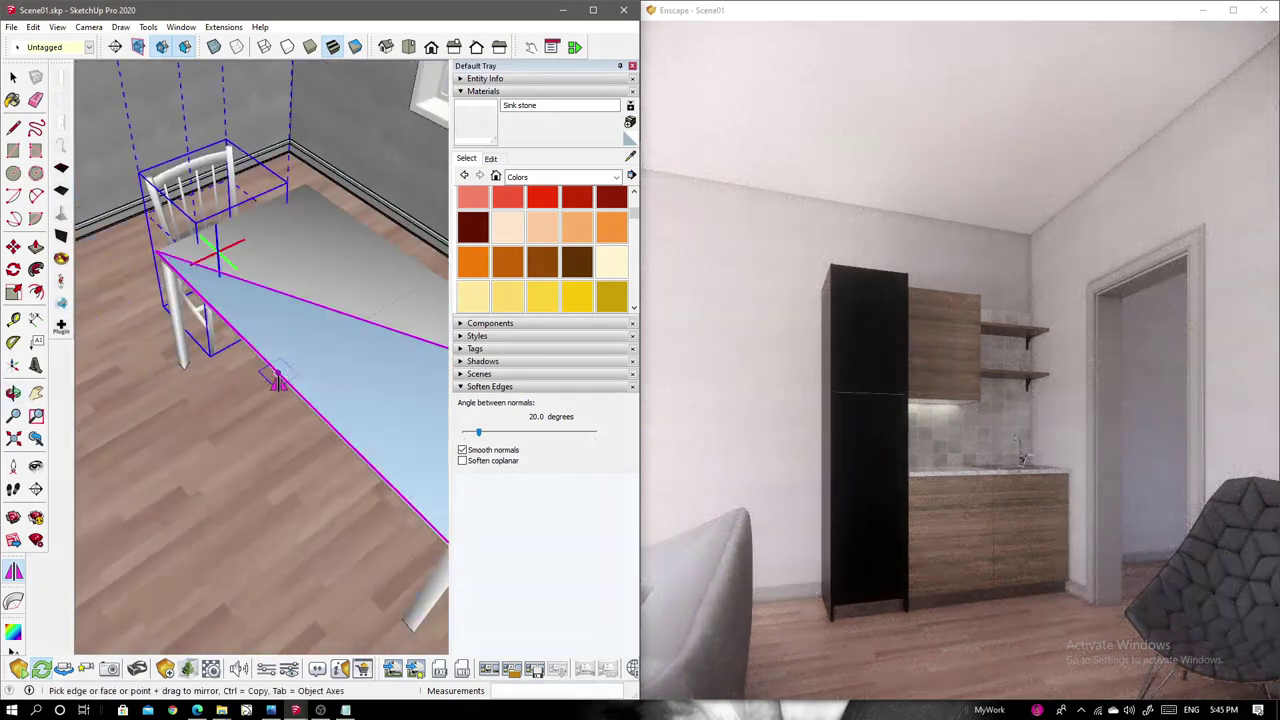
Draw a reference face and mirror the dining chair to the table's opposite side.
{"action": "key", "text": "space"}
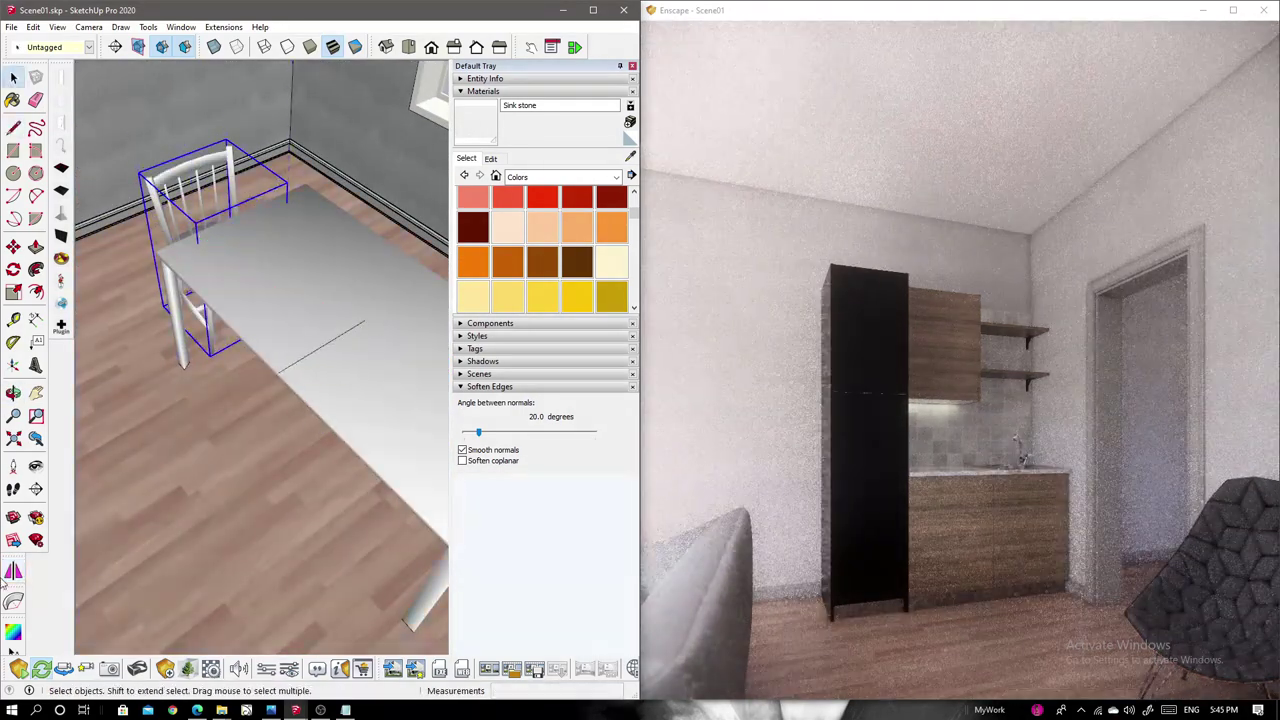
{"action": "key", "text": "shift+m"}
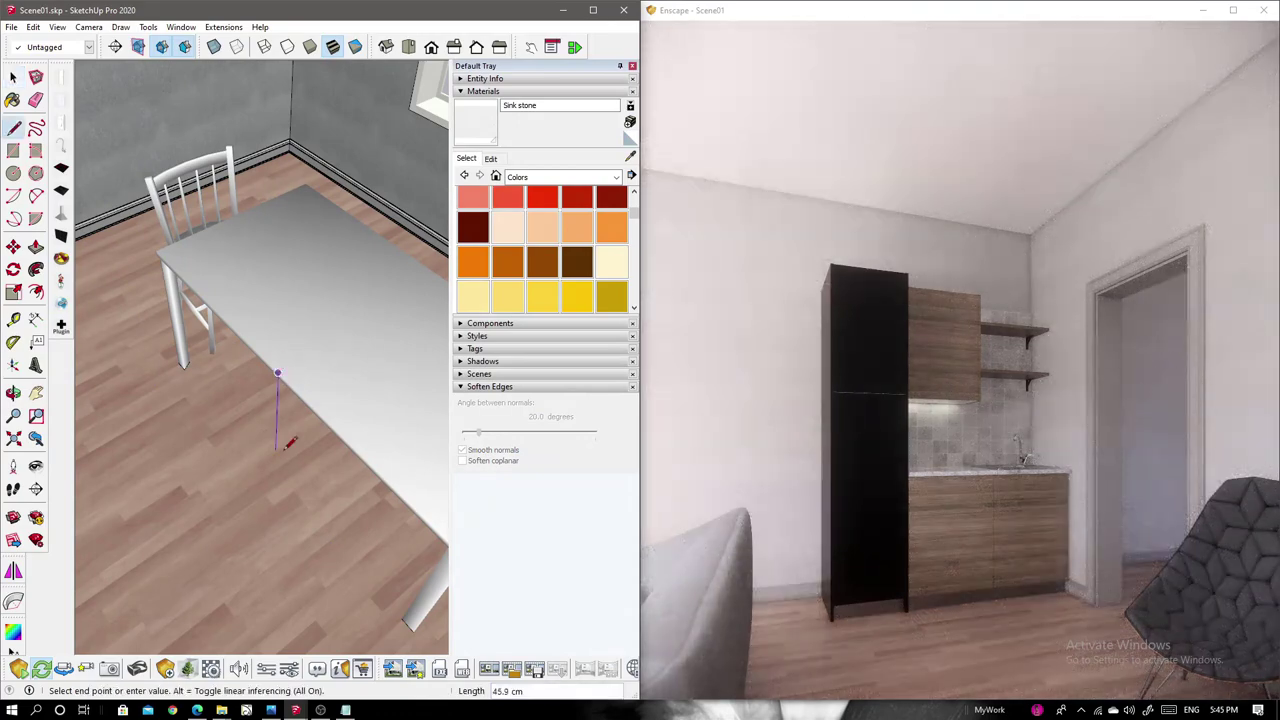
{"action": "left_click", "coordinate": [274, 478]}
{"action": "left_click", "coordinate": [277, 373]}
{"action": "key", "text": "space"}
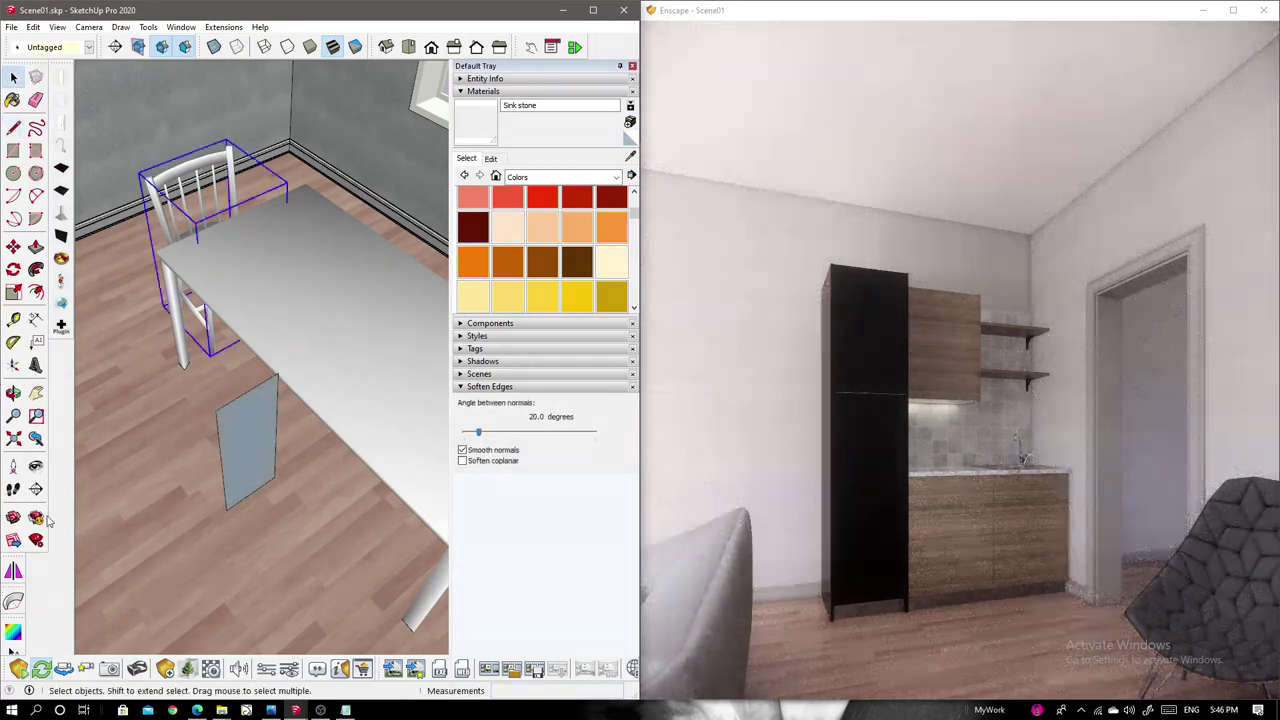
{"action": "key", "text": "space"}
{"action": "mouse_move", "coordinate": [257, 438]}
{"action": "middle_mouse_down"}
{"action": "mouse_move", "coordinate": [290, 380]}
{"action": "mouse_move", "coordinate": [338, 487]}
{"action": "middle_mouse_up"}
{"action": "left_click", "coordinate": [180, 390]}
Select the table with all its chairs and shift the dining set within the room.
{"action": "key", "text": "q"}
{"action": "left_click_drag", "start_coordinate": [338, 487], "coordinate": [316, 452]}
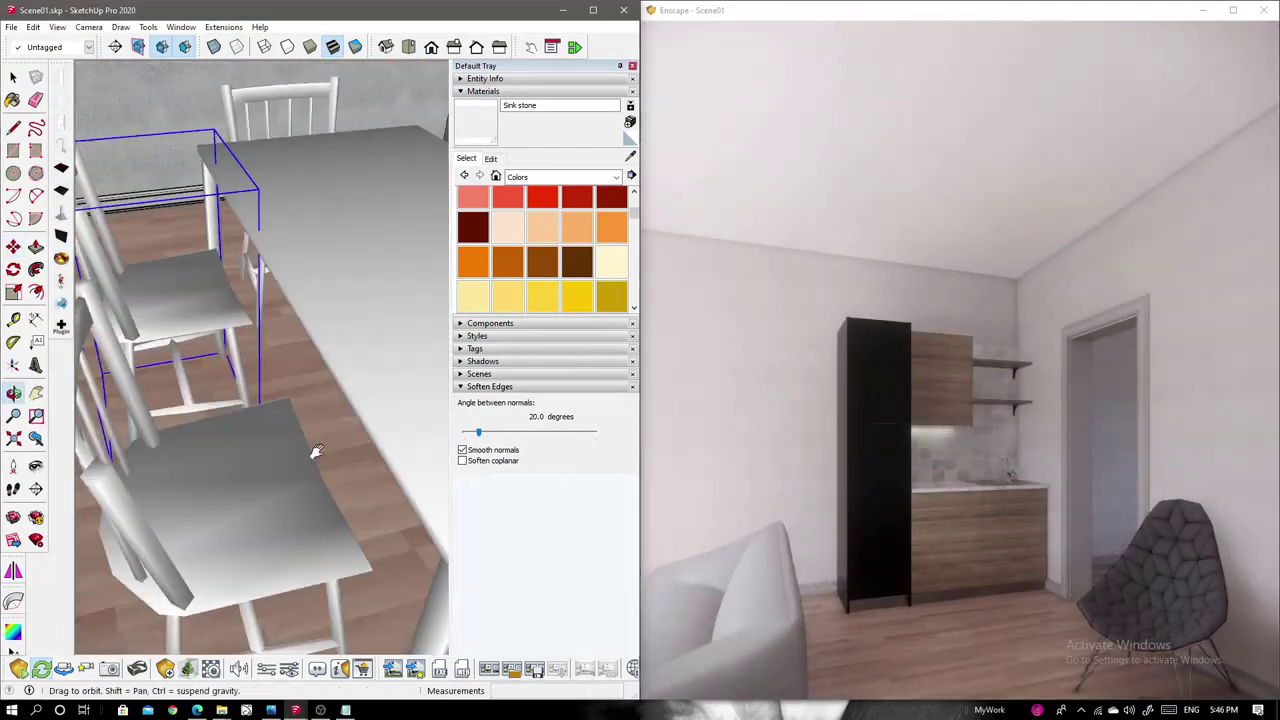
{"action": "key", "text": "space"}
{"action": "middle_click_drag", "start_coordinate": [209, 371], "coordinate": [180, 390]}
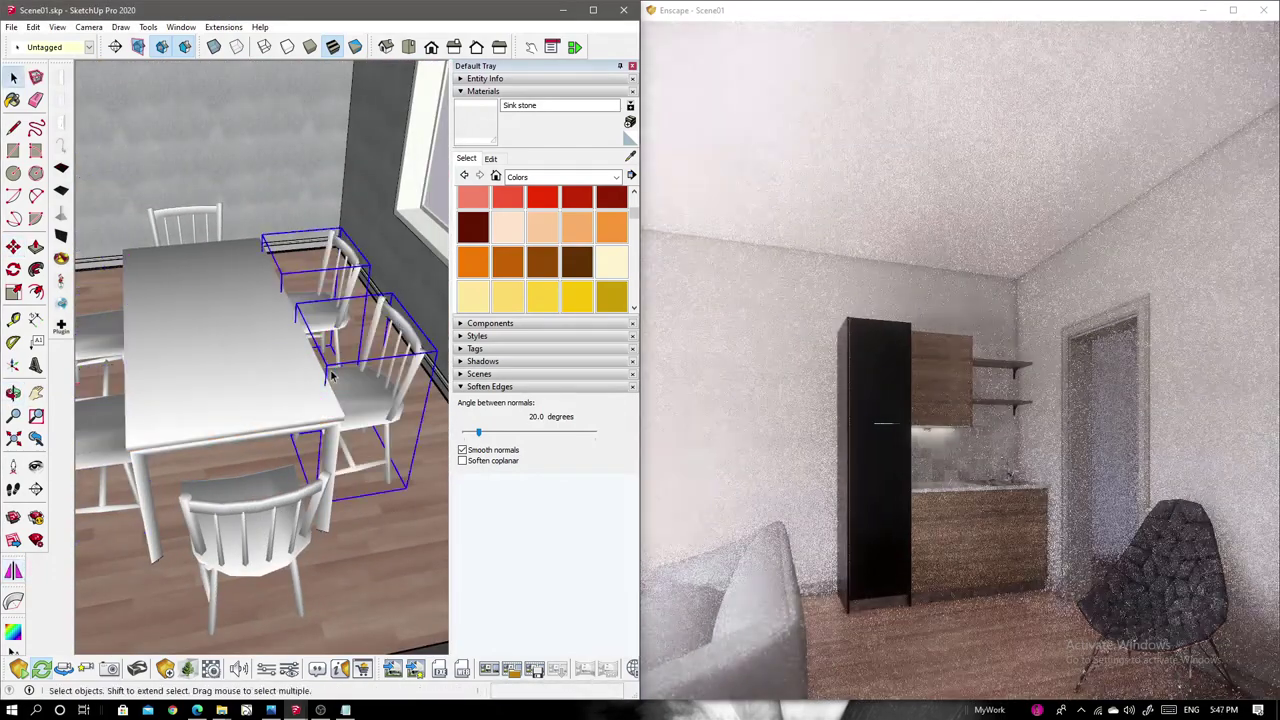
{"action": "scroll", "coordinate": [154, 402], "scroll_direction": "down", "scroll_amount": 5}
{"action": "left_click", "coordinate": [154, 398]}
{"action": "scroll", "coordinate": [154, 398], "scroll_direction": "up", "scroll_amount": 3}
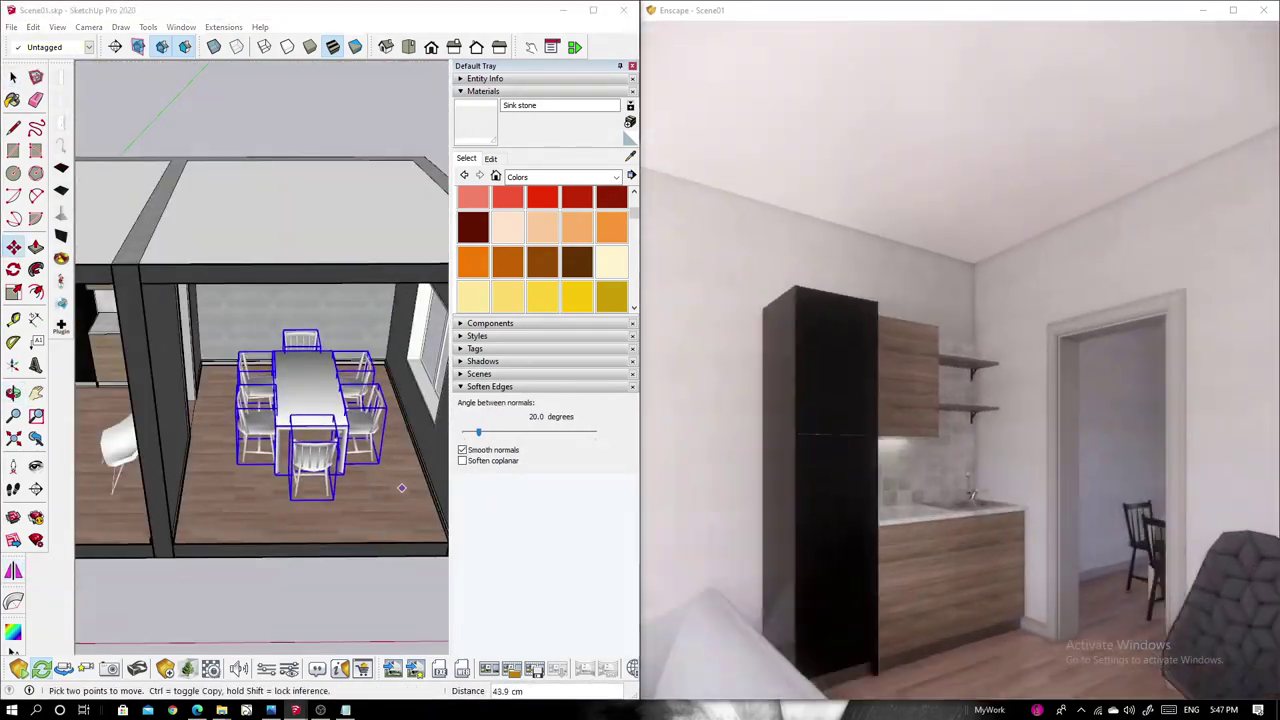
{"action": "middle_click_drag", "start_coordinate": [250, 400], "coordinate": [300, 420]}
{"action": "key", "text": "space"}
{"action": "left_click", "coordinate": [329, 457]}
Select the door frame geometry and get an eye-level view into the room.
{"action": "mouse_move", "coordinate": [86, 143]}
{"action": "left_mouse_down"}
{"action": "mouse_move", "coordinate": [325, 547]}
{"action": "mouse_move", "coordinate": [287, 592]}
{"action": "left_mouse_up"}
{"action": "key", "text": "o"}
{"action": "key", "text": "space"}
{"action": "mouse_move", "coordinate": [394, 486]}
{"action": "middle_mouse_down"}
{"action": "mouse_move", "coordinate": [248, 469]}
{"action": "mouse_move", "coordinate": [348, 573]}
{"action": "mouse_move", "coordinate": [248, 537]}
{"action": "mouse_move", "coordinate": [234, 523]}
{"action": "mouse_move", "coordinate": [300, 575]}
{"action": "mouse_move", "coordinate": [257, 505]}
{"action": "mouse_move", "coordinate": [142, 570]}
{"action": "middle_mouse_up"}
Settle the door frame in the wall opening, deselect it, and view the dining table through the doorway.
{"action": "key", "text": "space"}
{"action": "left_click", "coordinate": [163, 300]}
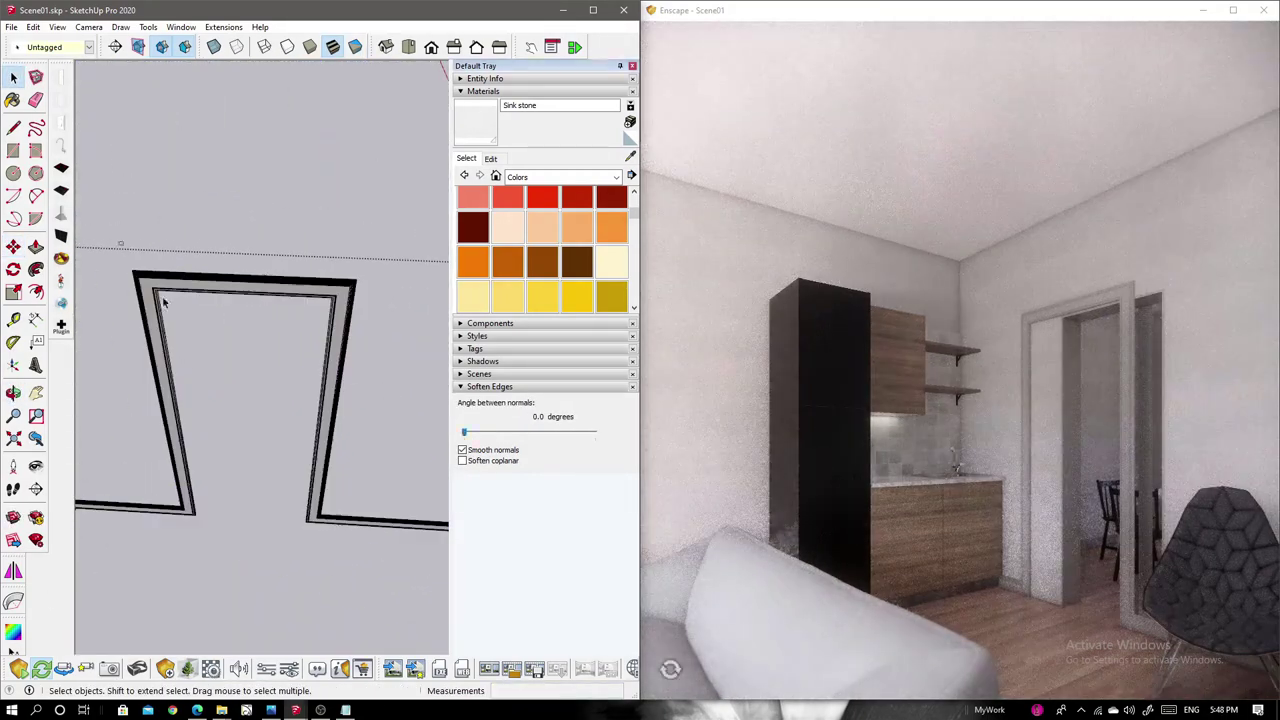
{"action": "key", "text": "ctrl+z"}
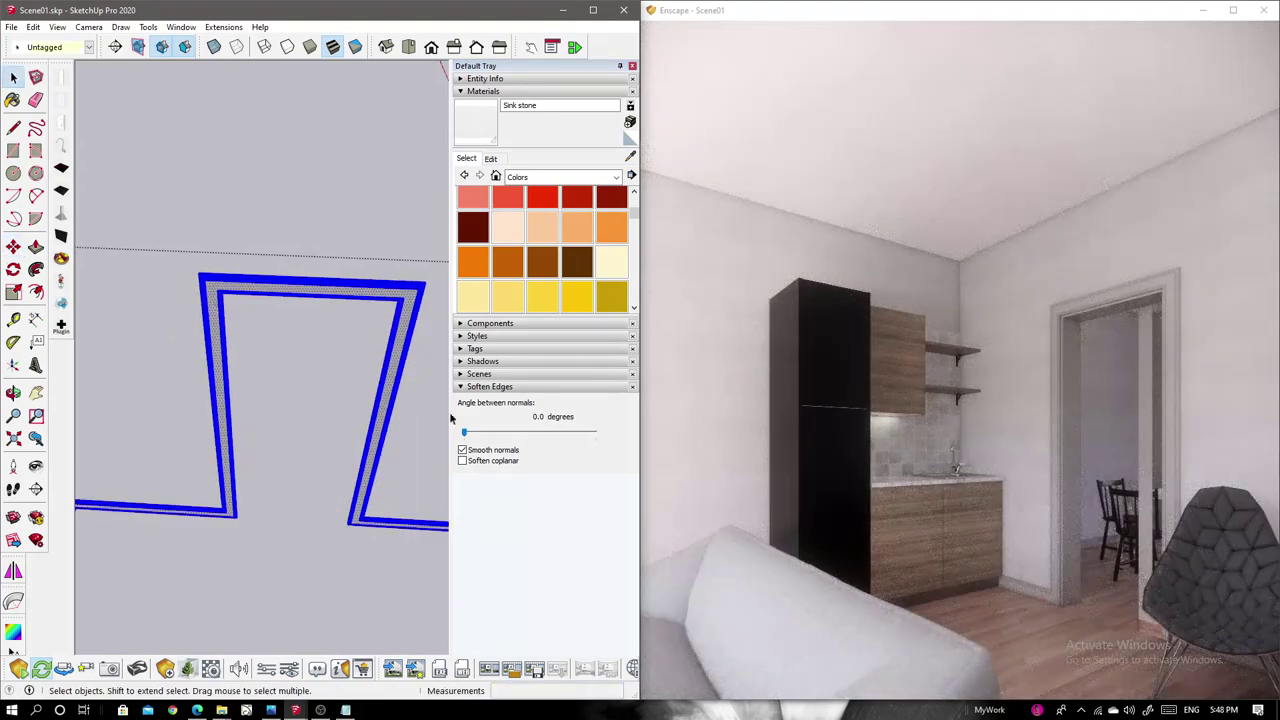
{"action": "mouse_move", "coordinate": [371, 601]}
{"action": "middle_mouse_down"}
{"action": "mouse_move", "coordinate": [252, 428]}
{"action": "mouse_move", "coordinate": [303, 519]}
{"action": "mouse_move", "coordinate": [306, 454]}
{"action": "middle_mouse_up"}
{"action": "left_click", "coordinate": [130, 422]}
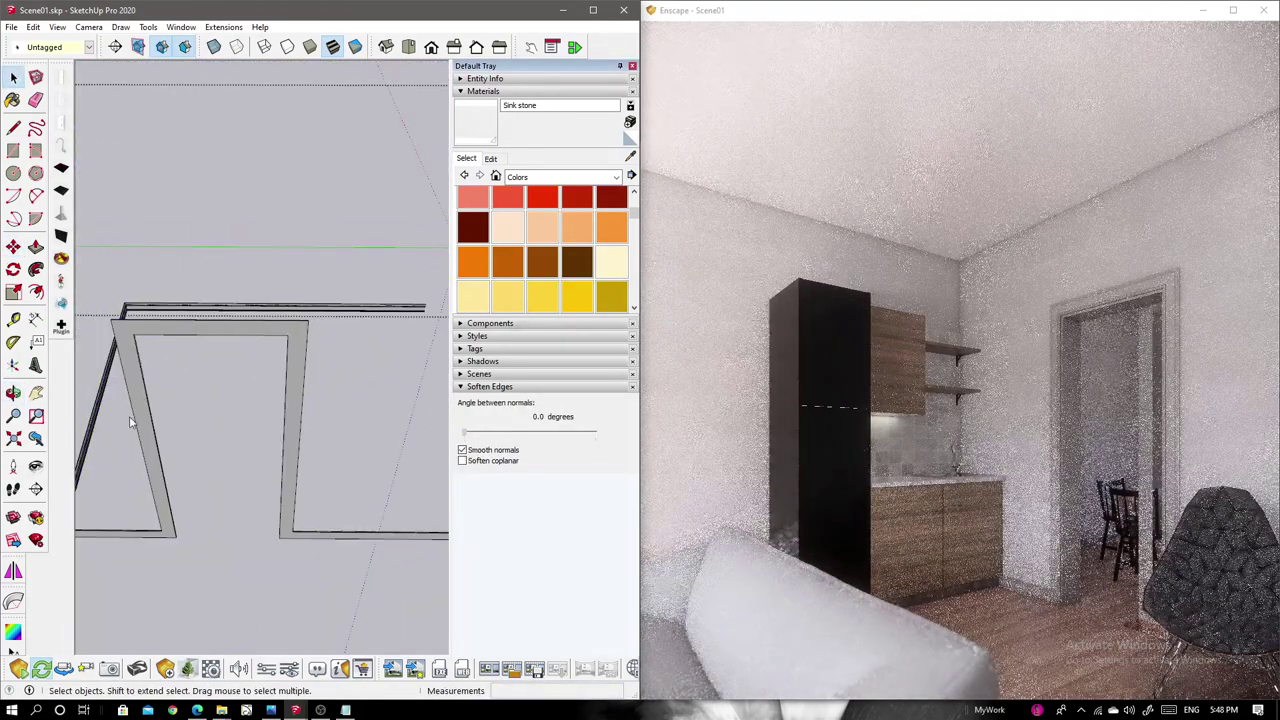
{"action": "left_click", "coordinate": [370, 563]}
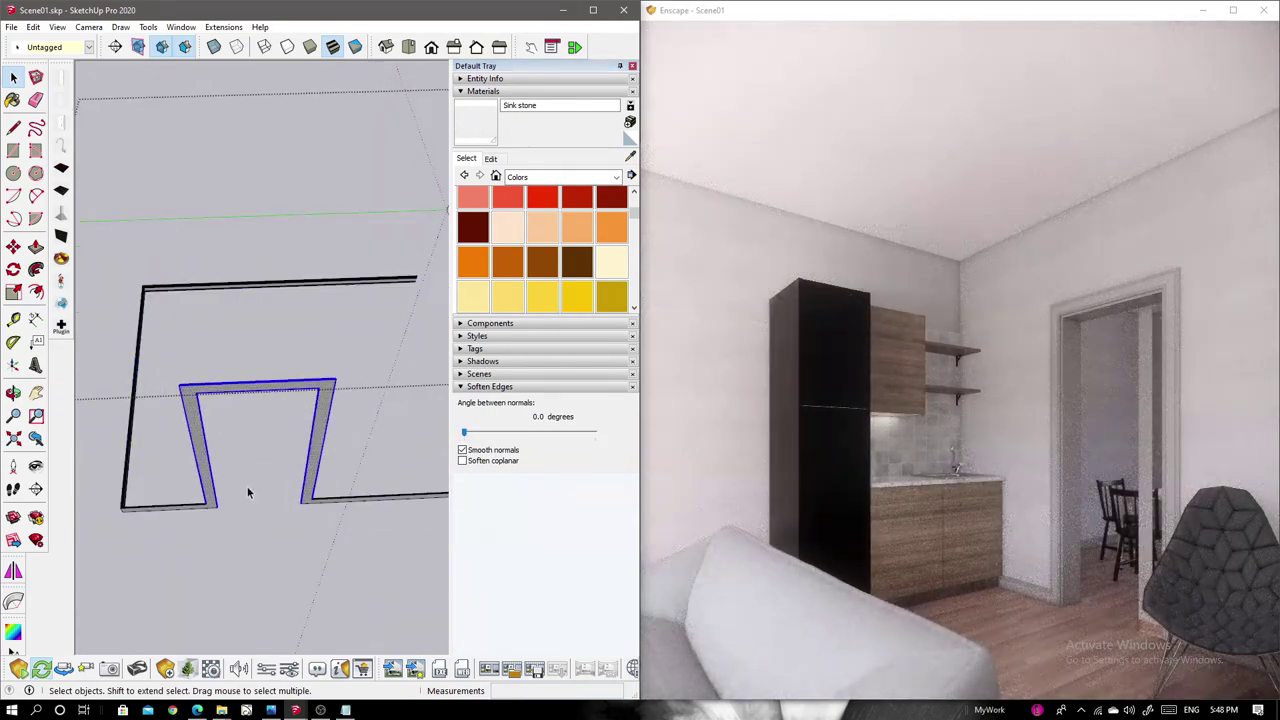
{"action": "scroll", "coordinate": [278, 460], "scroll_direction": "down", "scroll_amount": 3}
{"action": "mouse_move", "coordinate": [280, 463]}
{"action": "middle_mouse_down"}
{"action": "mouse_move", "coordinate": [256, 209]}
{"action": "mouse_move", "coordinate": [164, 507]}
{"action": "mouse_move", "coordinate": [250, 420]}
{"action": "mouse_move", "coordinate": [285, 436]}
{"action": "middle_mouse_up"}
{"action": "key", "text": "space"}
{"action": "scroll", "coordinate": [286, 441], "scroll_direction": "down", "scroll_amount": 2}
Place an olive oil bottle by the sink and enlarge it.
{"action": "left_click", "coordinate": [188, 668]}
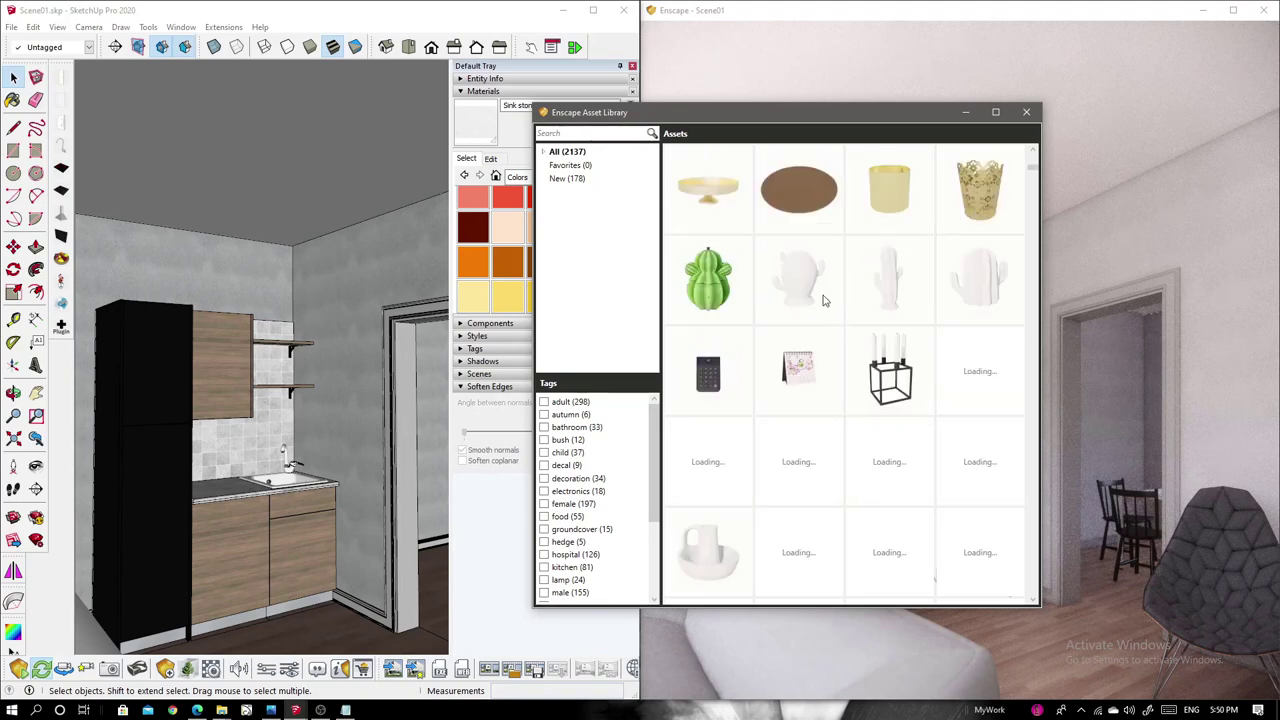
{"action": "left_click", "coordinate": [708, 305]}
{"action": "scroll", "coordinate": [215, 495], "scroll_direction": "up", "scroll_amount": 5}
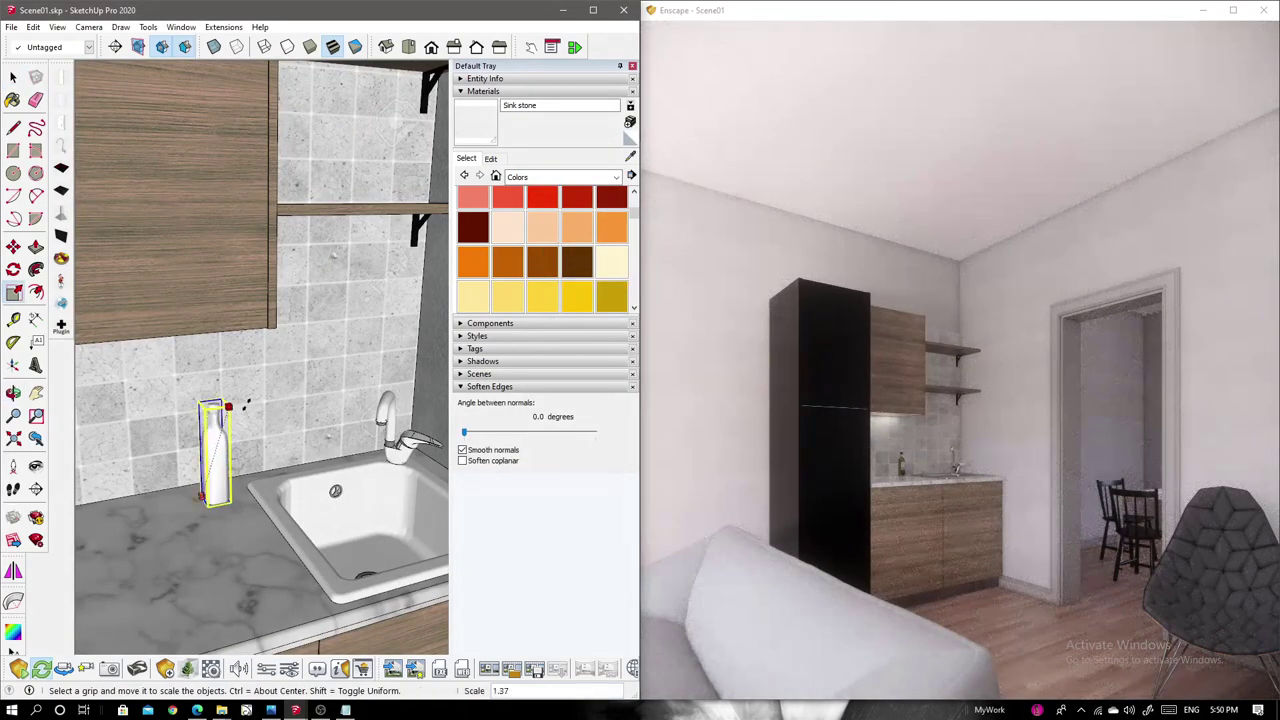
{"action": "left_click", "coordinate": [246, 405]}
Place two canisters on the kitchen shelf.
{"action": "left_click", "coordinate": [188, 668]}
{"action": "left_click", "coordinate": [751, 441]}
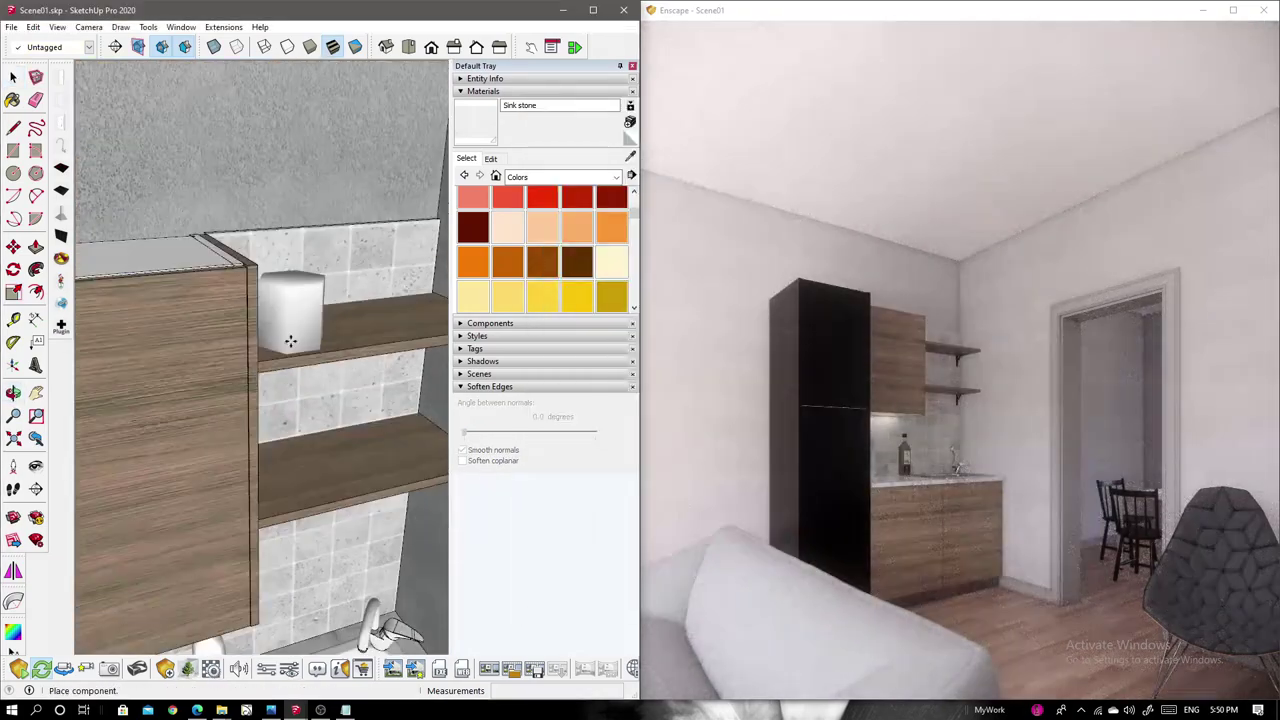
{"action": "left_click", "coordinate": [288, 491]}
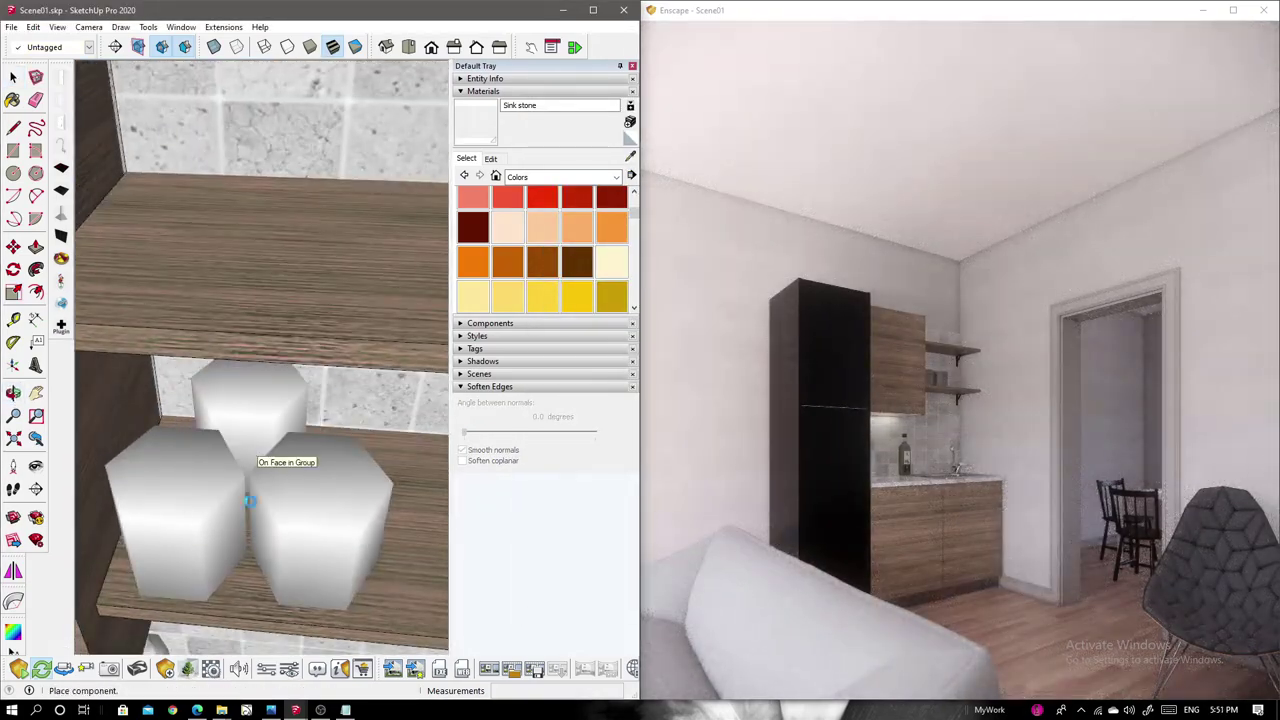
{"action": "left_click", "coordinate": [314, 380]}
Add Glass 05 glasses to the lower shelf.
{"action": "left_click", "coordinate": [188, 668]}
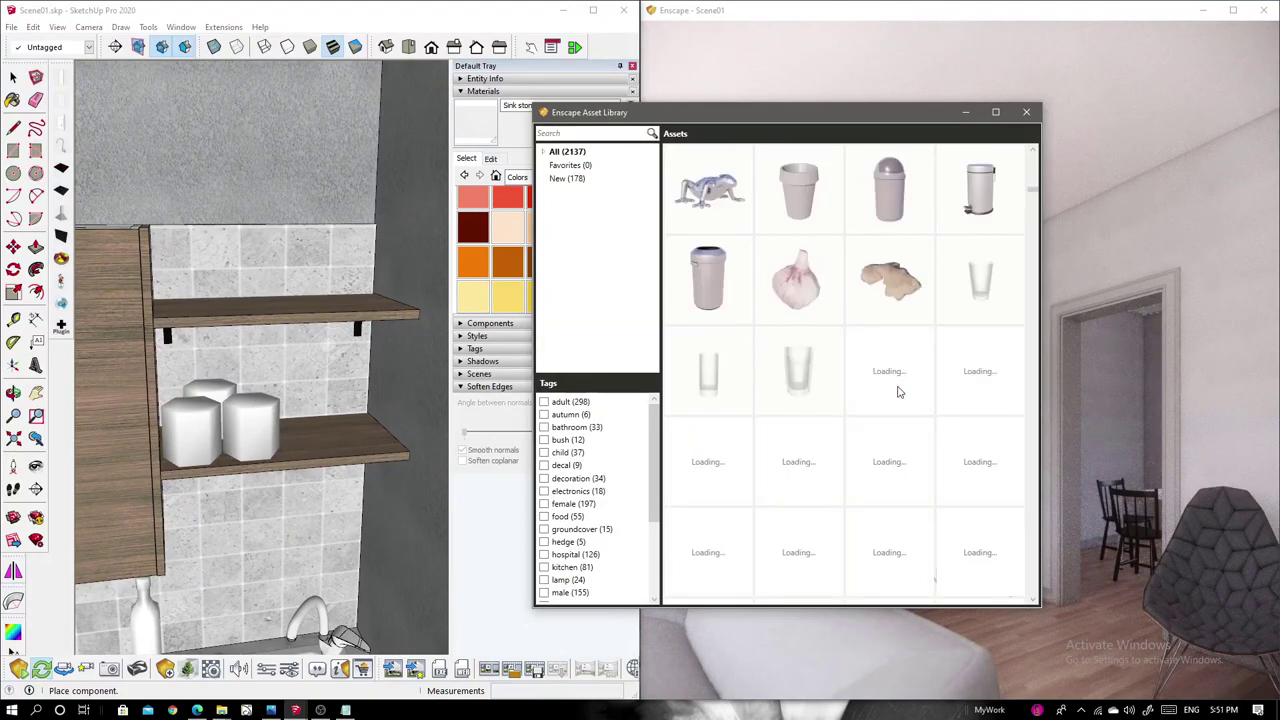
{"action": "left_click", "coordinate": [953, 386]}
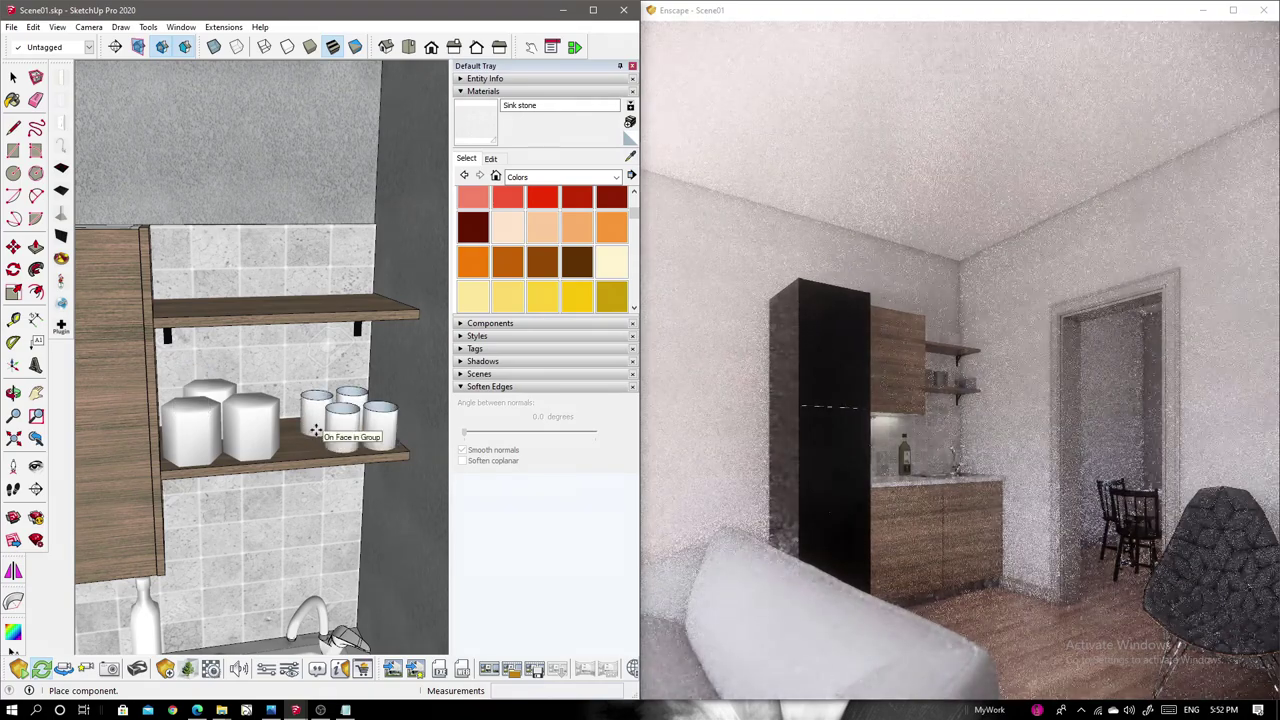
{"action": "left_click", "coordinate": [303, 447]}
Put Flower Vase 02 on the upper shelf.
{"action": "left_click", "coordinate": [775, 375]}
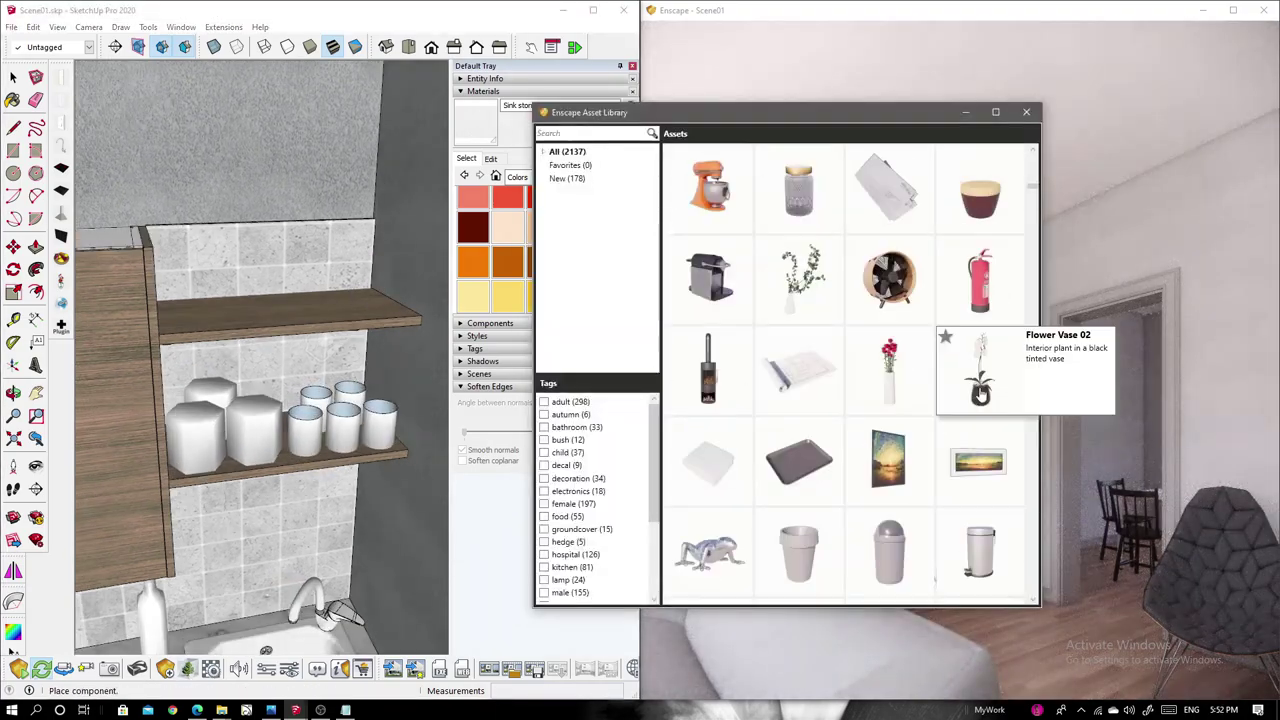
{"action": "left_click", "coordinate": [980, 390]}
{"action": "left_click", "coordinate": [357, 305]}
{"action": "middle_click_drag", "start_coordinate": [357, 305], "coordinate": [352, 318]}
{"action": "scroll", "coordinate": [855, 428], "scroll_direction": "down", "scroll_amount": 5}
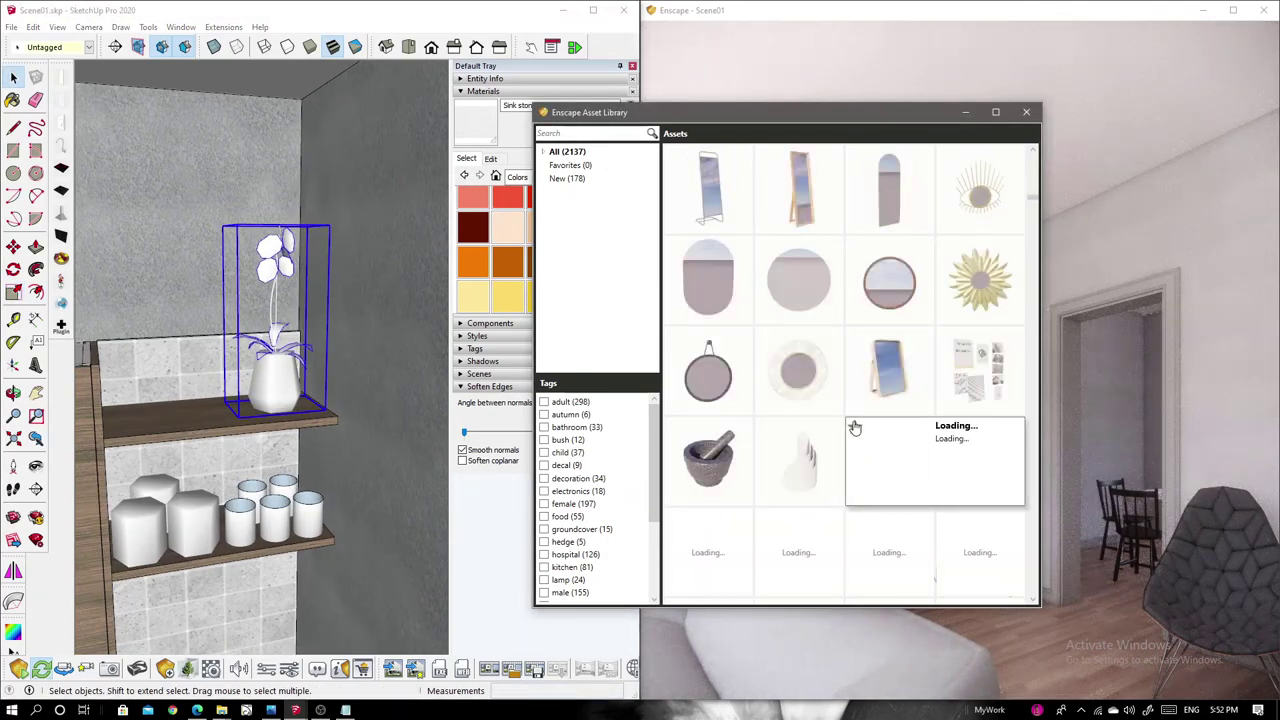
Hang Mirror Round 05 on the wall beside the doorway and nudge it into place.
{"action": "left_click", "coordinate": [800, 383]}
{"action": "middle_click_drag", "start_coordinate": [300, 400], "coordinate": [361, 405]}
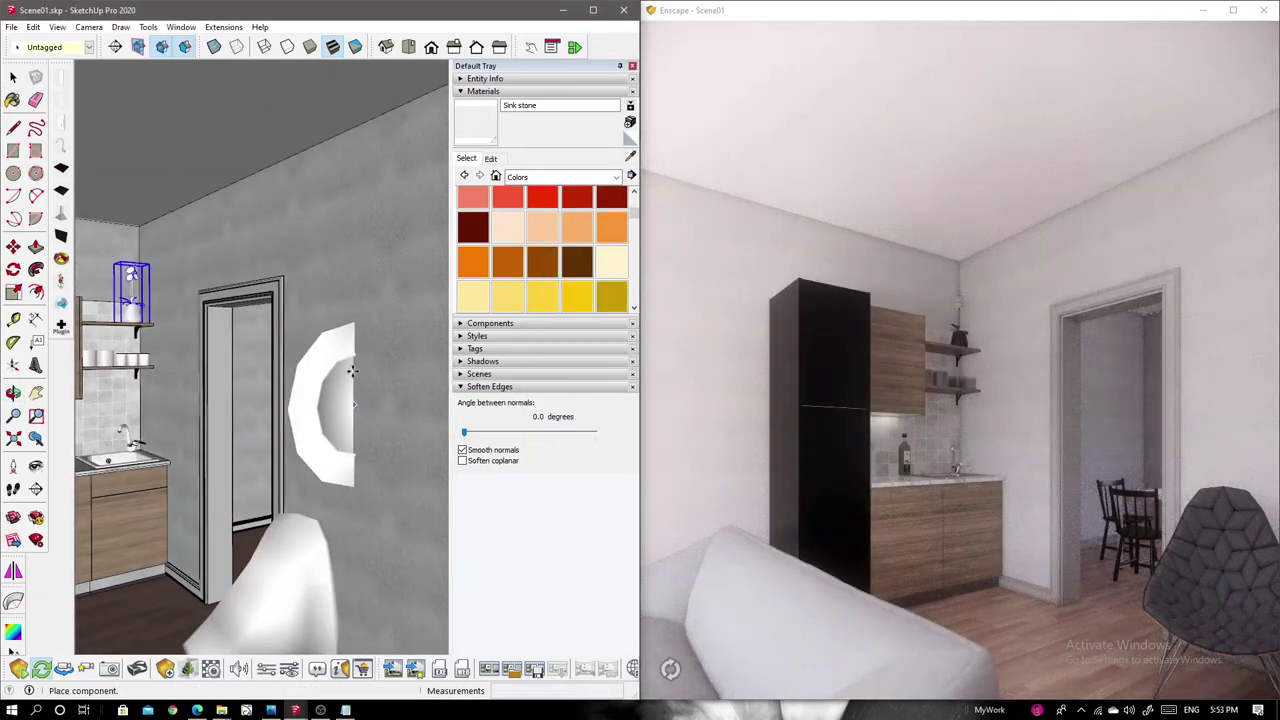
{"action": "left_click", "coordinate": [352, 371]}
{"action": "scroll", "coordinate": [340, 420], "scroll_direction": "up", "scroll_amount": 3}
{"action": "middle_click_drag", "start_coordinate": [244, 263], "coordinate": [300, 330]}
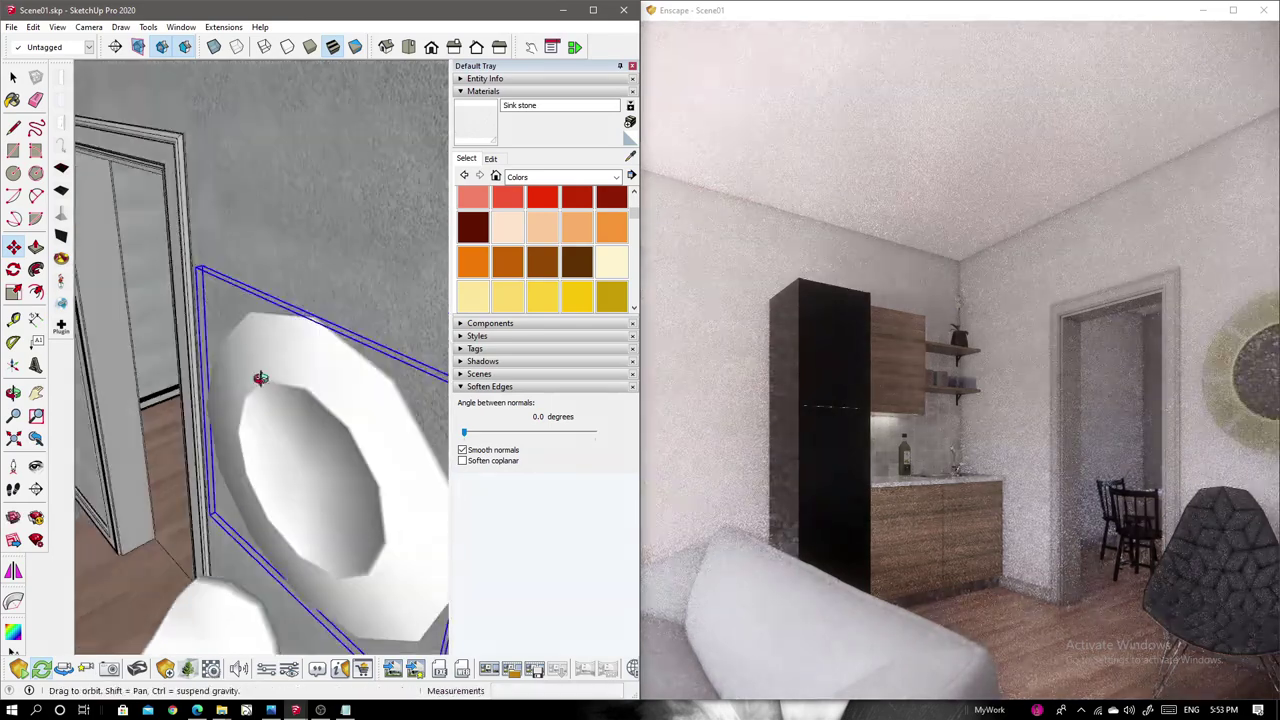
{"action": "key", "text": "space"}
{"action": "left_click", "coordinate": [374, 314]}
{"action": "middle_click_drag", "start_coordinate": [374, 314], "coordinate": [367, 287]}
{"action": "left_click_drag", "start_coordinate": [367, 287], "coordinate": [340, 300]}
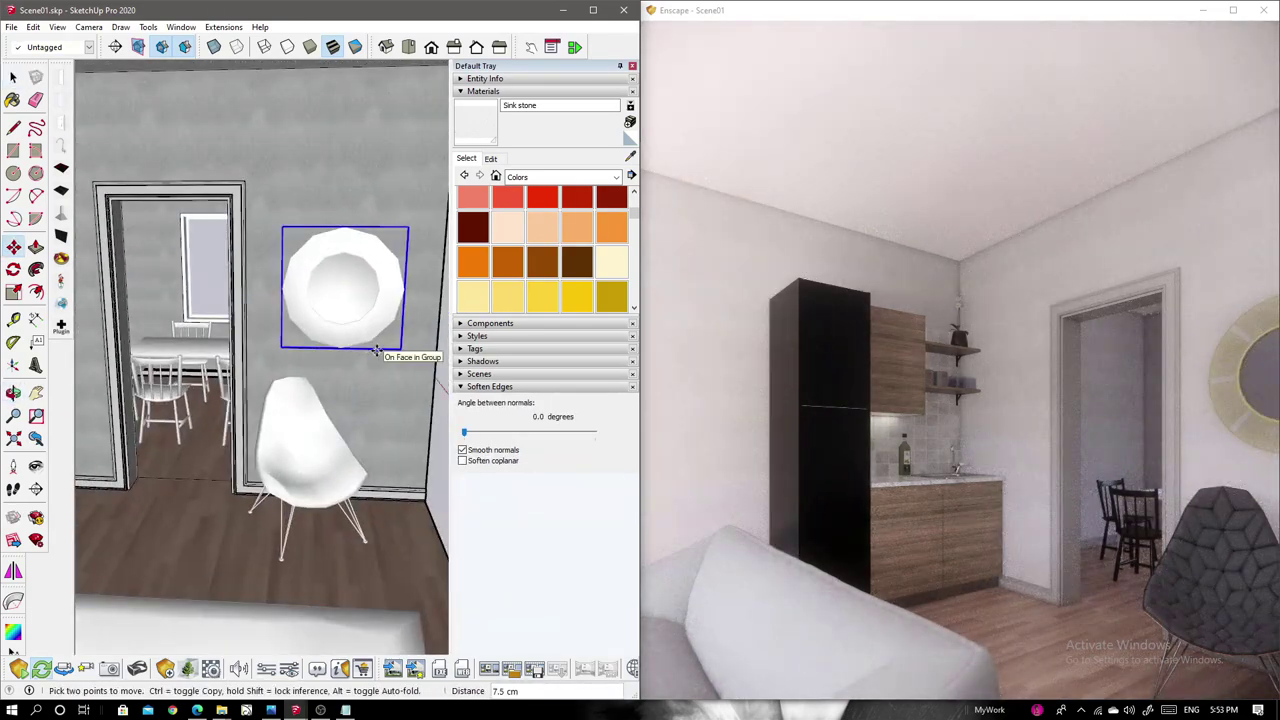
{"action": "key", "text": "space"}
Place the red flower vase beside the chair.
{"action": "left_click", "coordinate": [164, 668]}
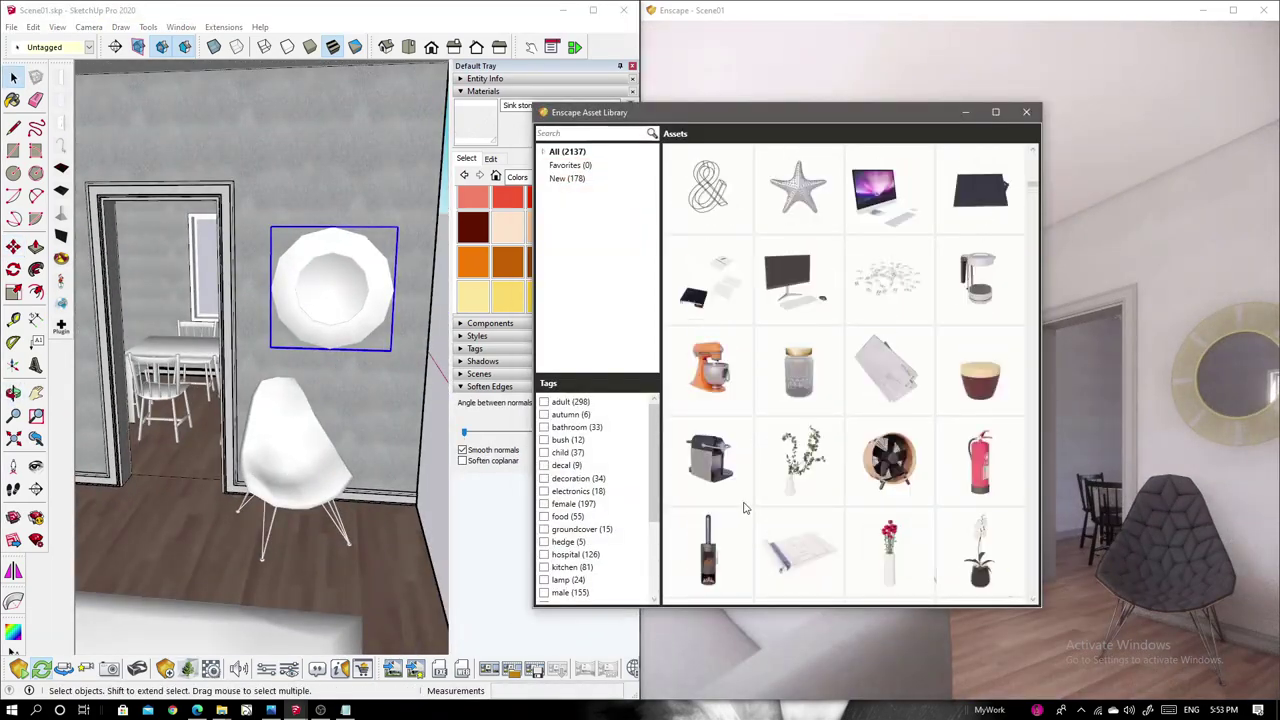
{"action": "left_click", "coordinate": [708, 550]}
{"action": "left_click", "coordinate": [365, 525]}
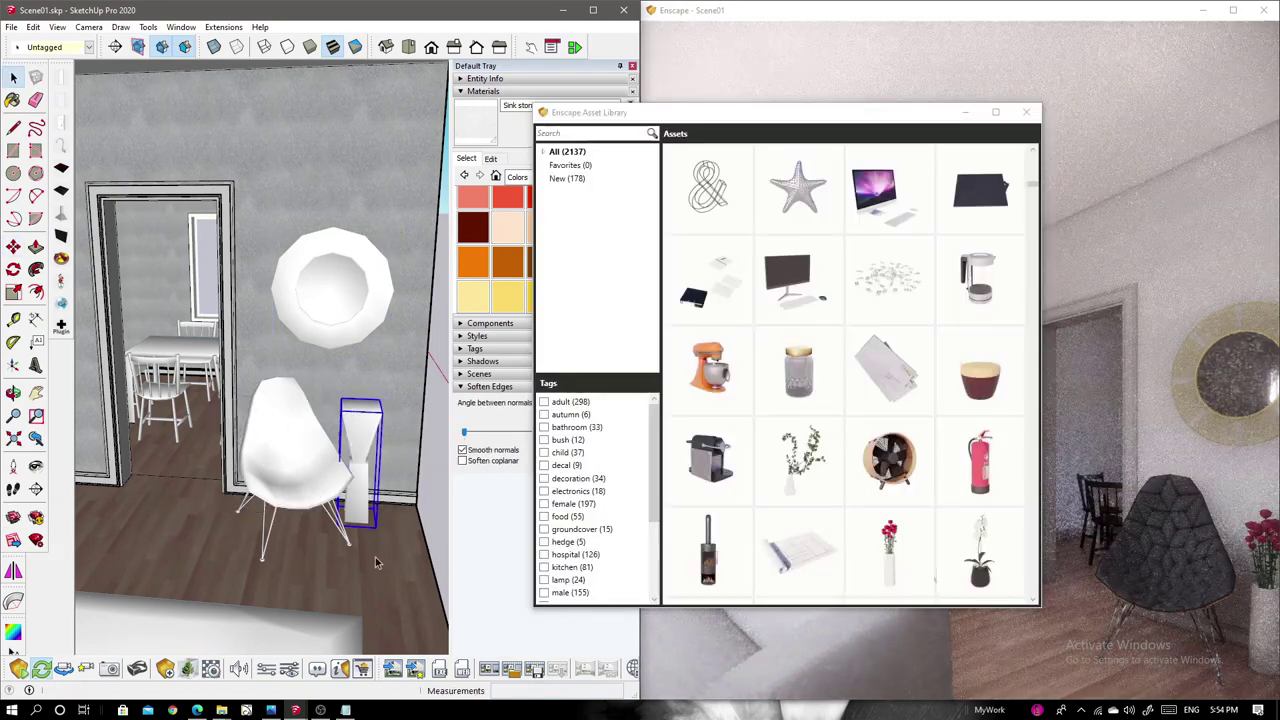
{"action": "middle_click_drag", "start_coordinate": [375, 563], "coordinate": [319, 533]}
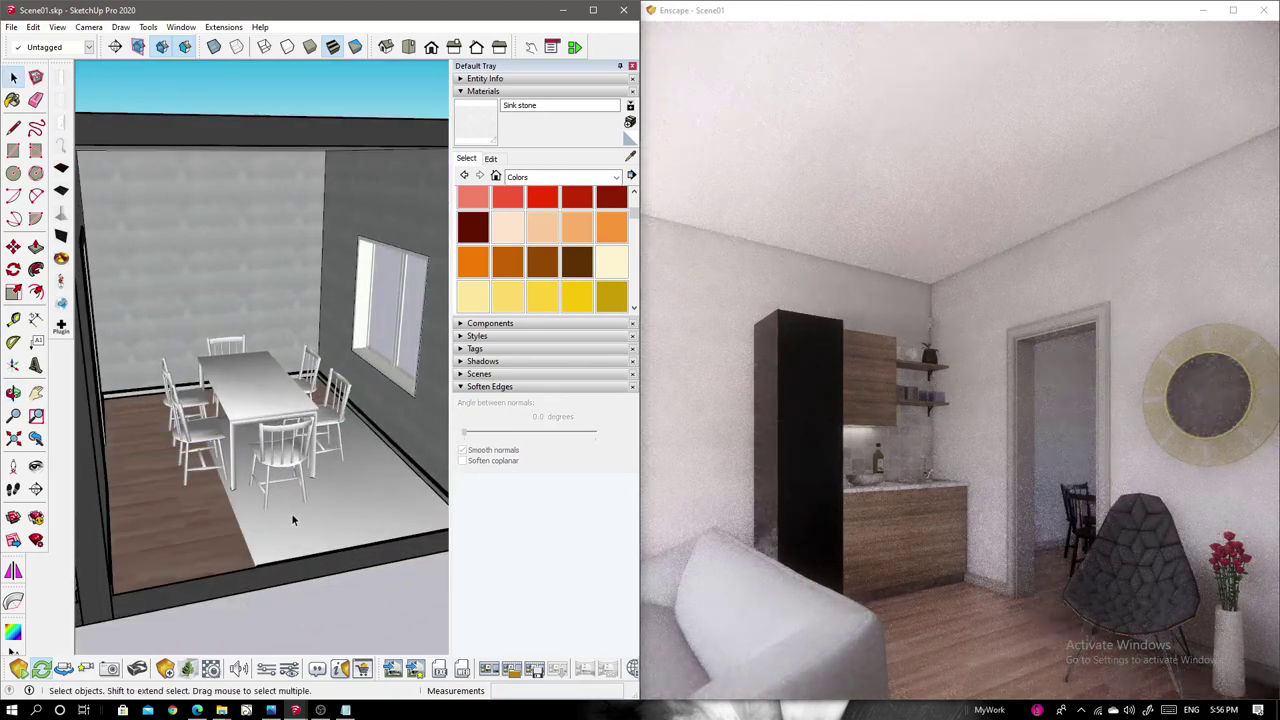
Select the rug for moving, then hang the framed number print left of the fridge.
{"action": "left_click", "coordinate": [126, 502]}
{"action": "key", "text": "m"}
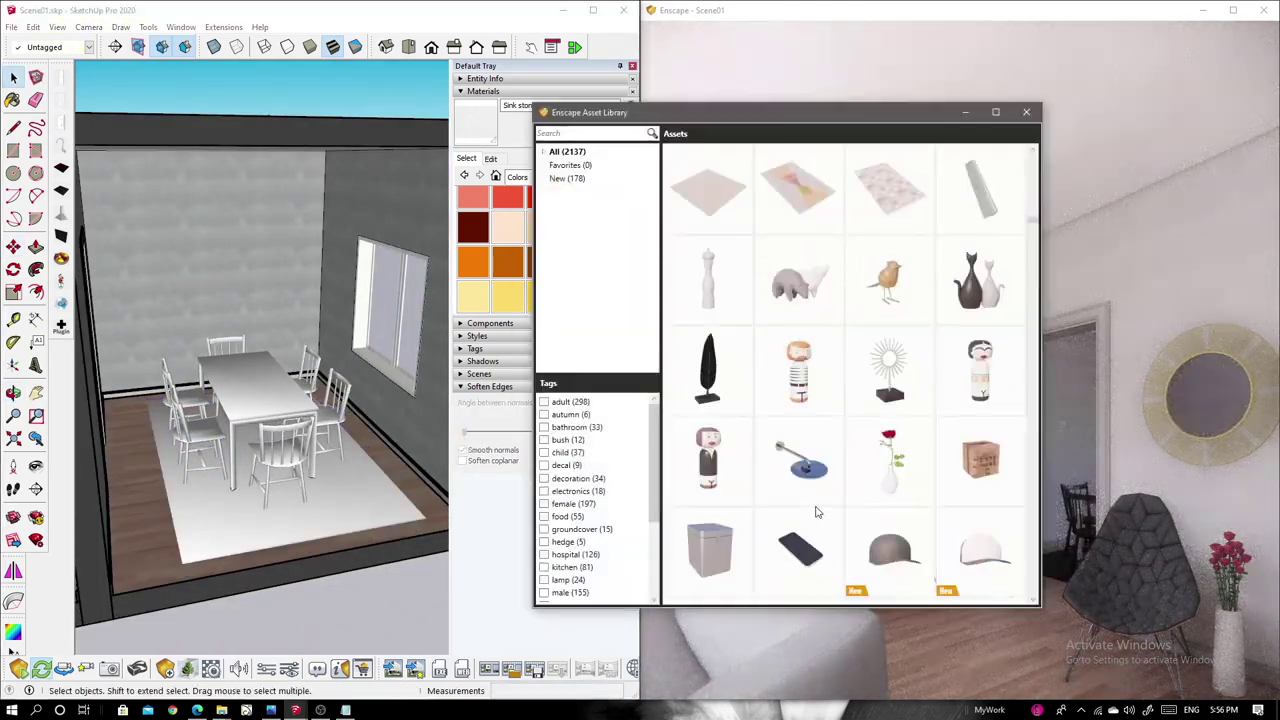
{"action": "scroll", "coordinate": [818, 503], "scroll_direction": "down", "scroll_amount": 1}
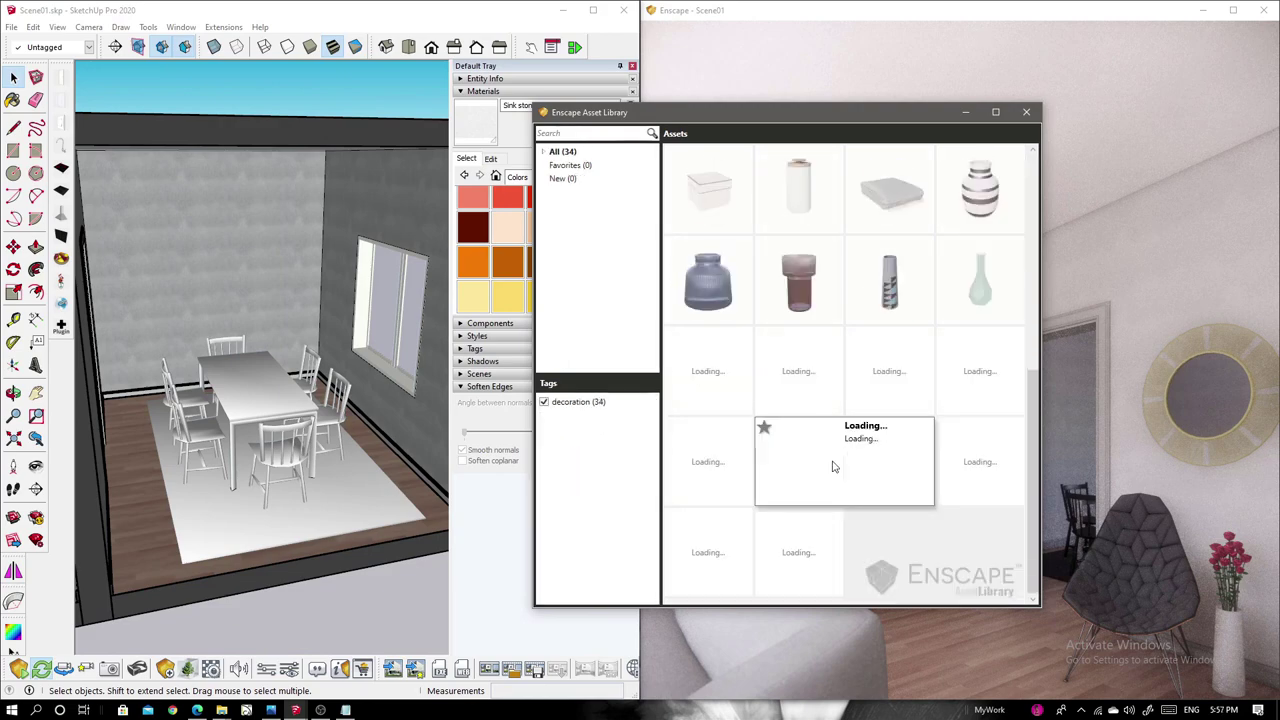
{"action": "scroll", "coordinate": [833, 467], "scroll_direction": "down", "scroll_amount": 1}
{"action": "left_click", "coordinate": [820, 465]}
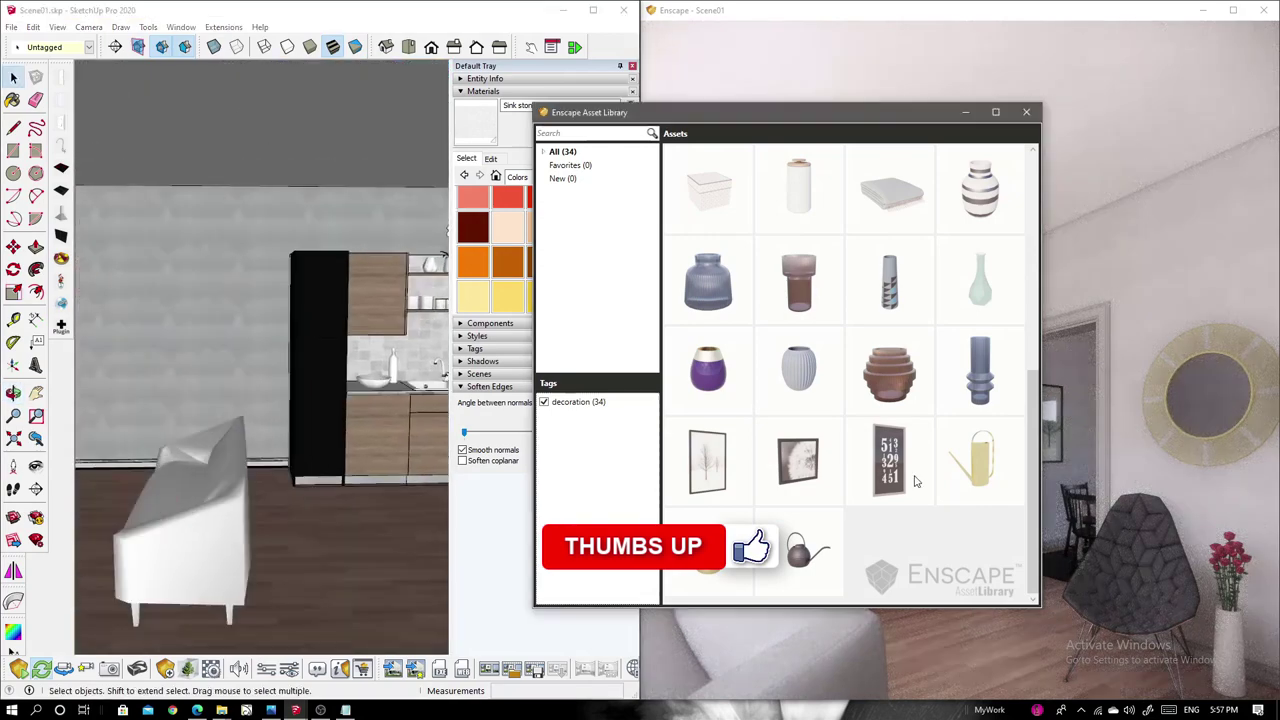
{"action": "scroll", "coordinate": [779, 395], "scroll_direction": "up", "scroll_amount": 2}
{"action": "left_click", "coordinate": [779, 395]}
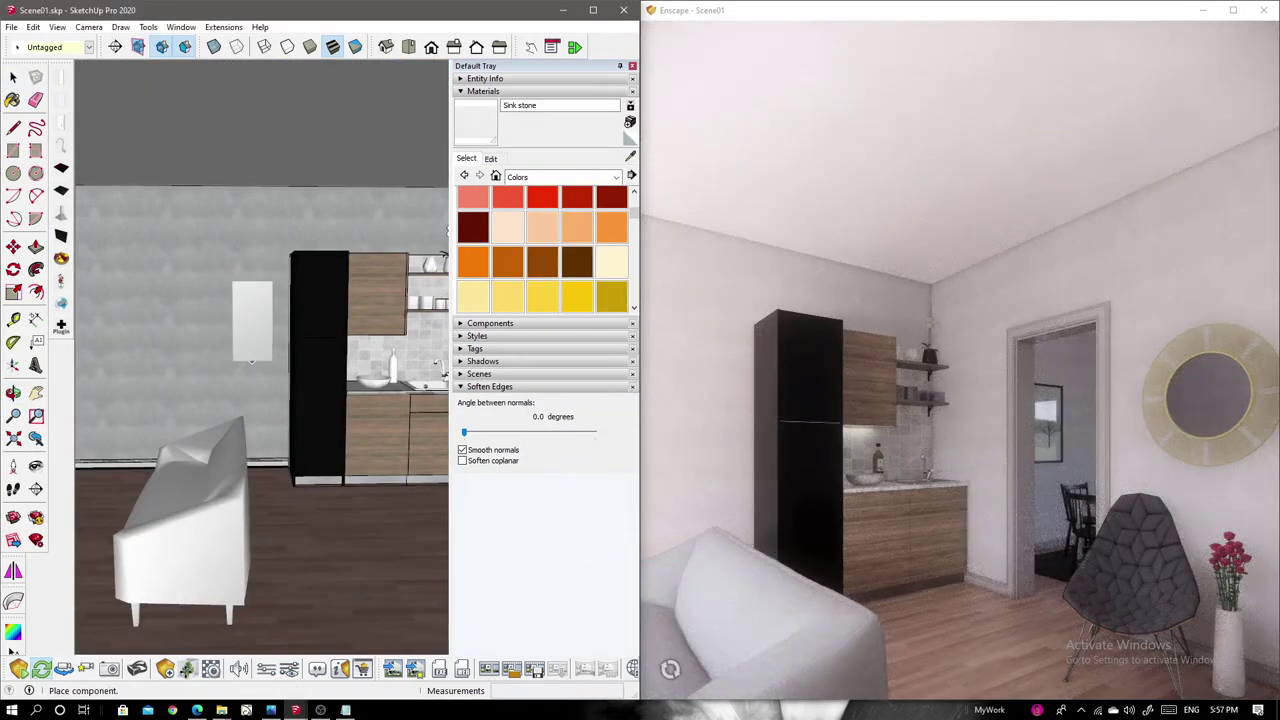
{"action": "left_click", "coordinate": [251, 360]}
{"action": "left_click_drag", "start_coordinate": [640, 108], "coordinate": [165, 125]}
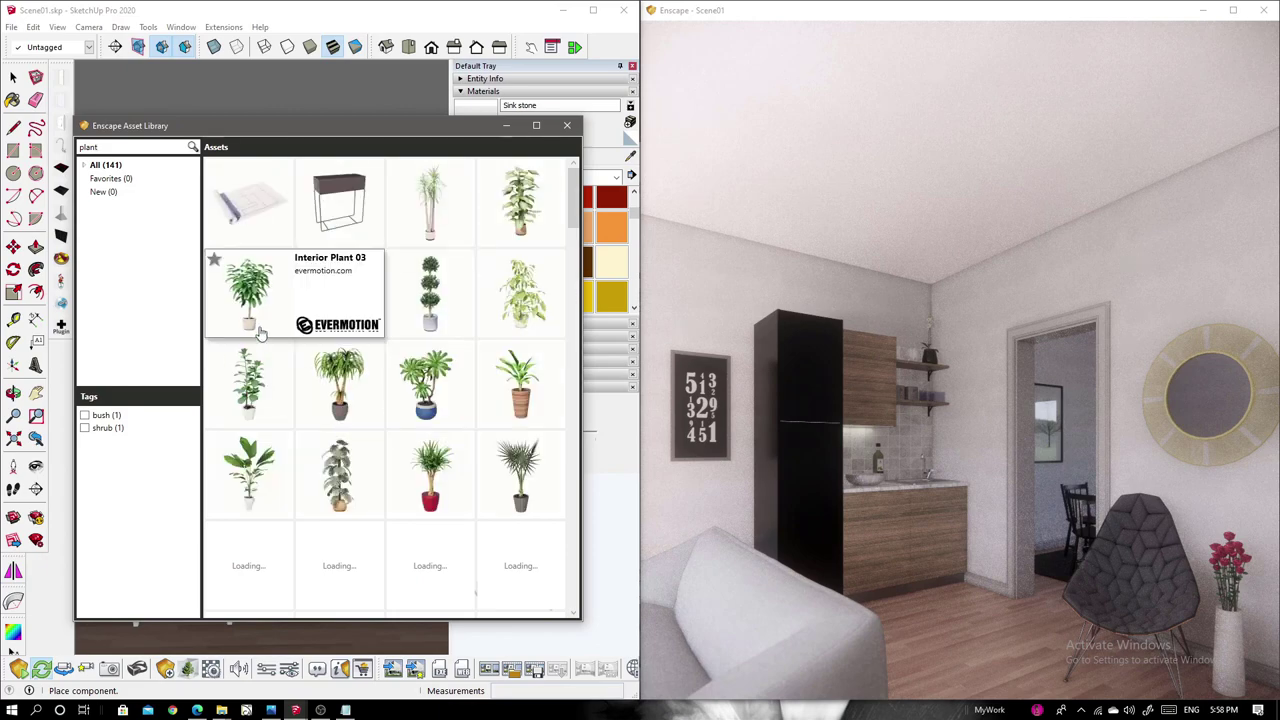
Place Interior Plant 03 beside the fridge.
{"action": "left_click", "coordinate": [249, 565]}
{"action": "left_click", "coordinate": [265, 410]}
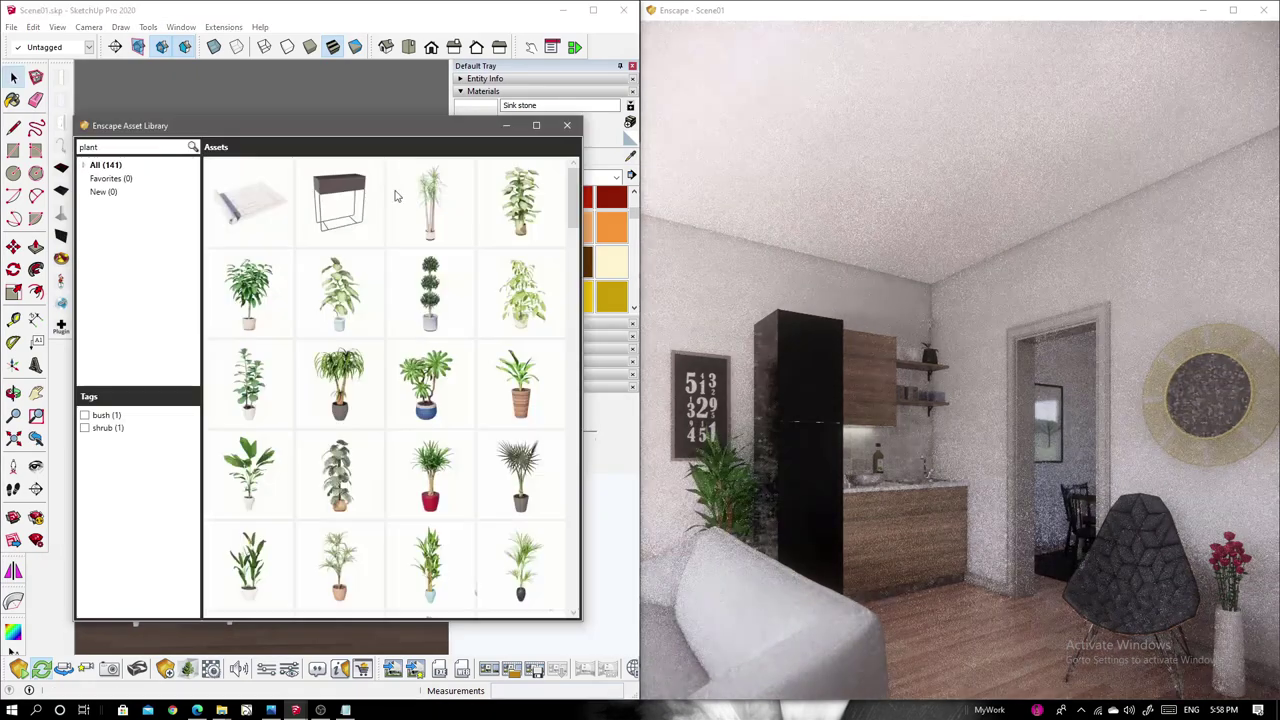
{"action": "middle_click_drag", "start_coordinate": [265, 410], "coordinate": [253, 438]}
{"action": "scroll", "coordinate": [397, 430], "scroll_direction": "down", "scroll_amount": 5}
Move the rug so it sits under the sofa.
{"action": "left_click", "coordinate": [371, 422]}
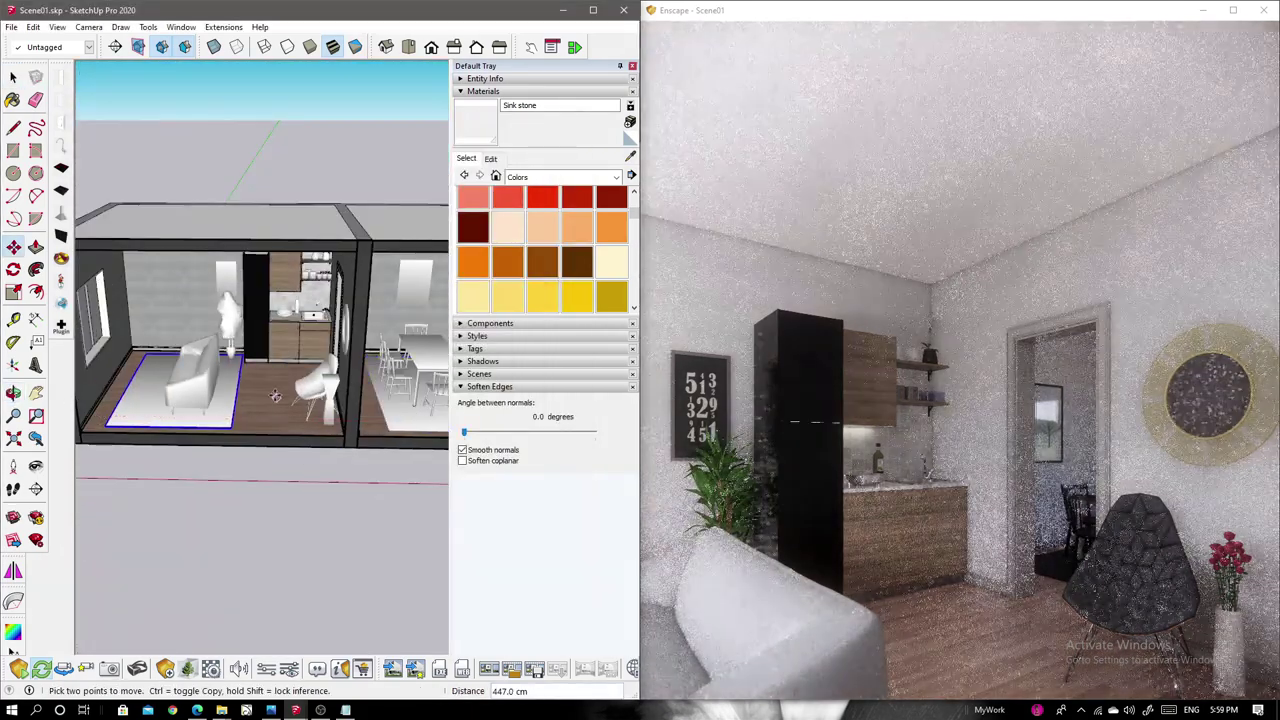
{"action": "left_click", "coordinate": [259, 401]}
{"action": "key", "text": "space"}
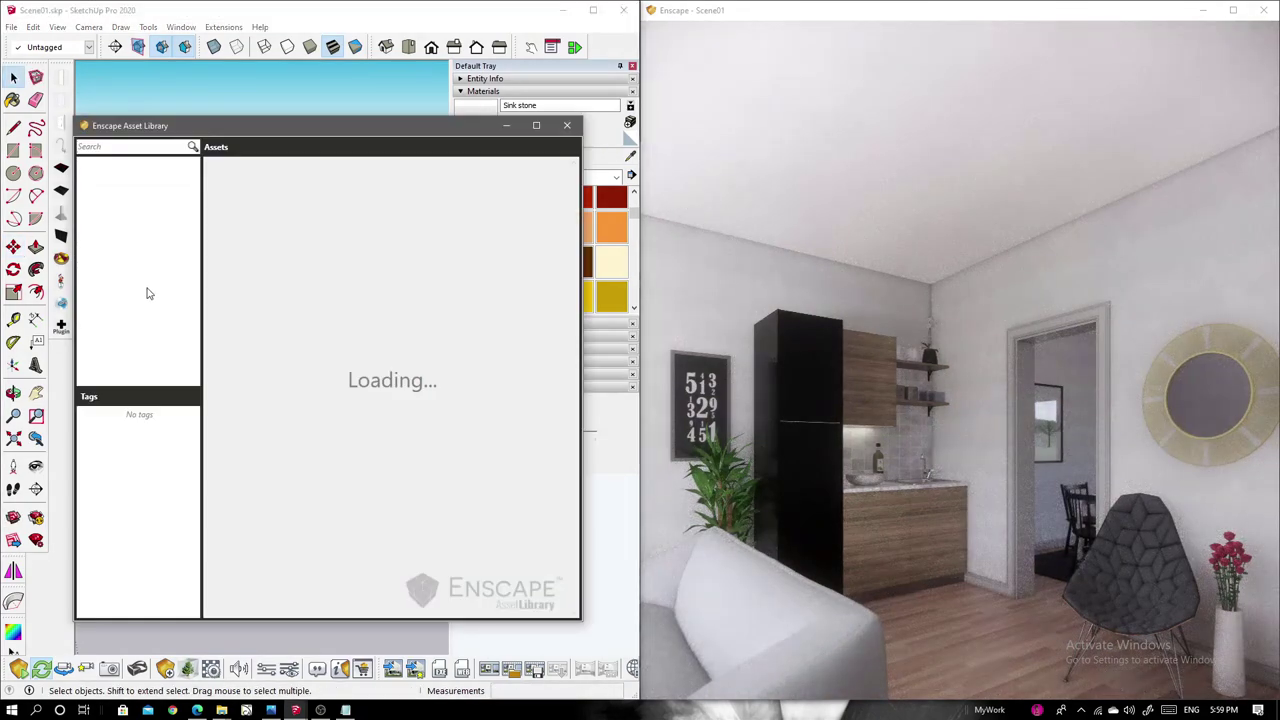
Place a ceiling lamp from the lighting assets and measure down from its bottom.
{"action": "left_click", "coordinate": [137, 250]}
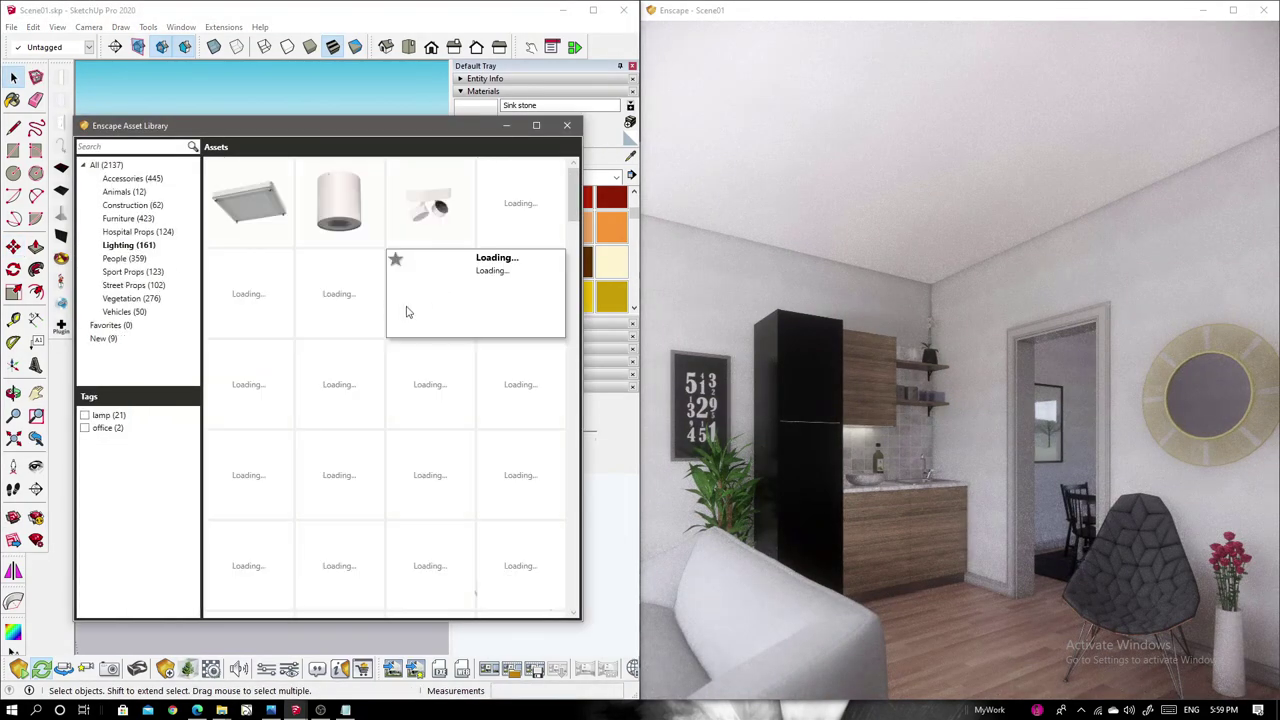
{"action": "left_click", "coordinate": [357, 232]}
{"action": "left_click", "coordinate": [316, 250]}
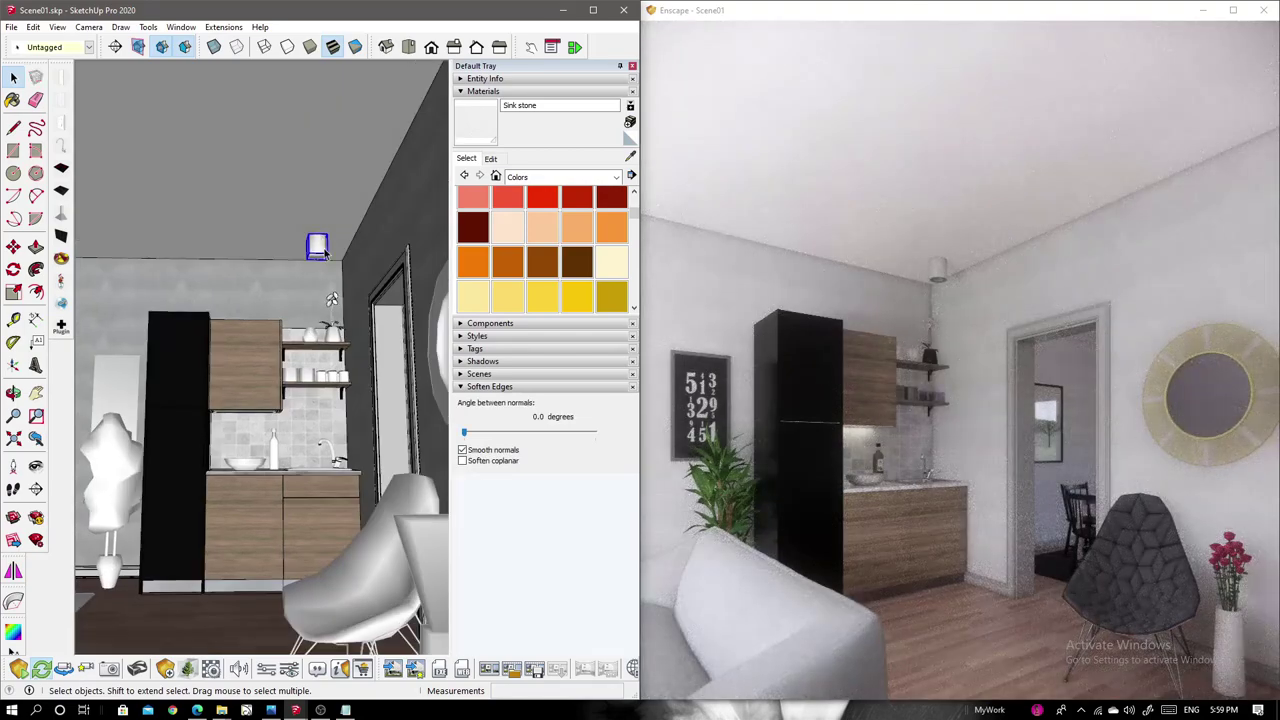
{"action": "scroll", "coordinate": [167, 260], "scroll_direction": "up", "scroll_amount": 3}
{"action": "scroll", "coordinate": [226, 233], "scroll_direction": "up", "scroll_amount": 3}
{"action": "key", "text": "t"}
{"action": "left_click", "coordinate": [253, 165]}
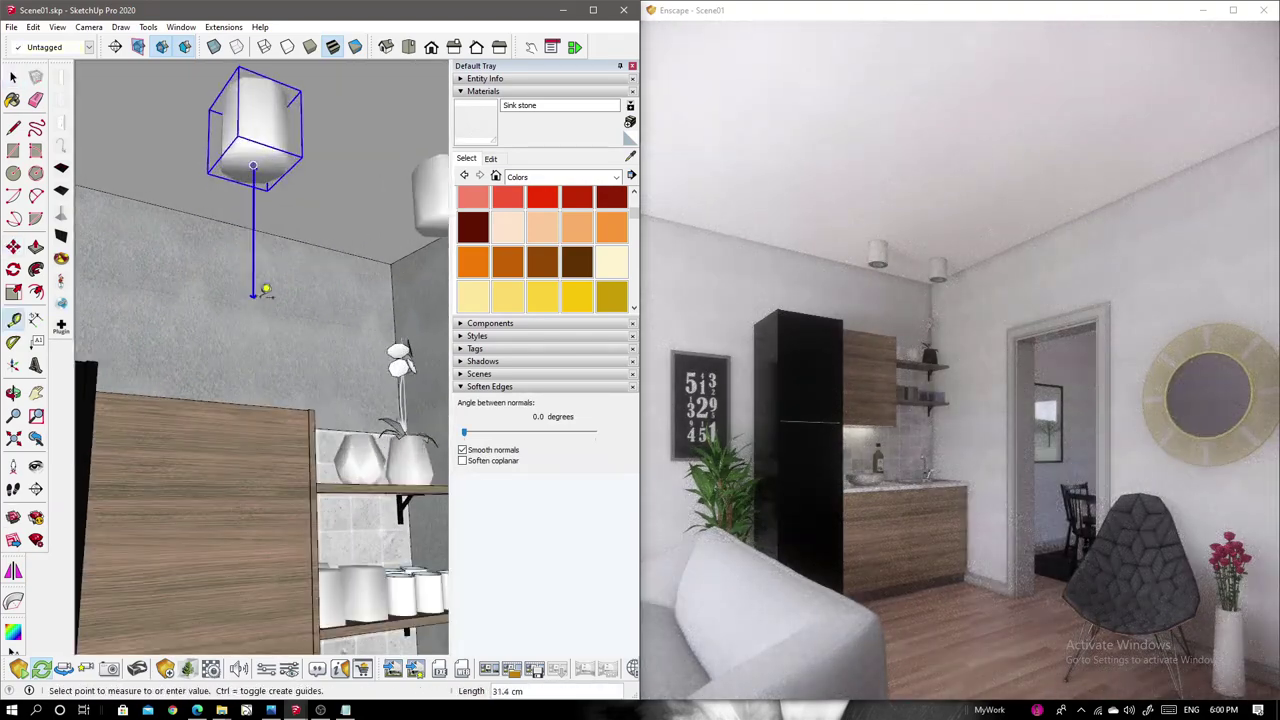
Add an Enscape spot light positioned inside the lamp.
{"action": "left_click", "coordinate": [343, 208]}
{"action": "middle_click_drag", "start_coordinate": [343, 208], "coordinate": [363, 218]}
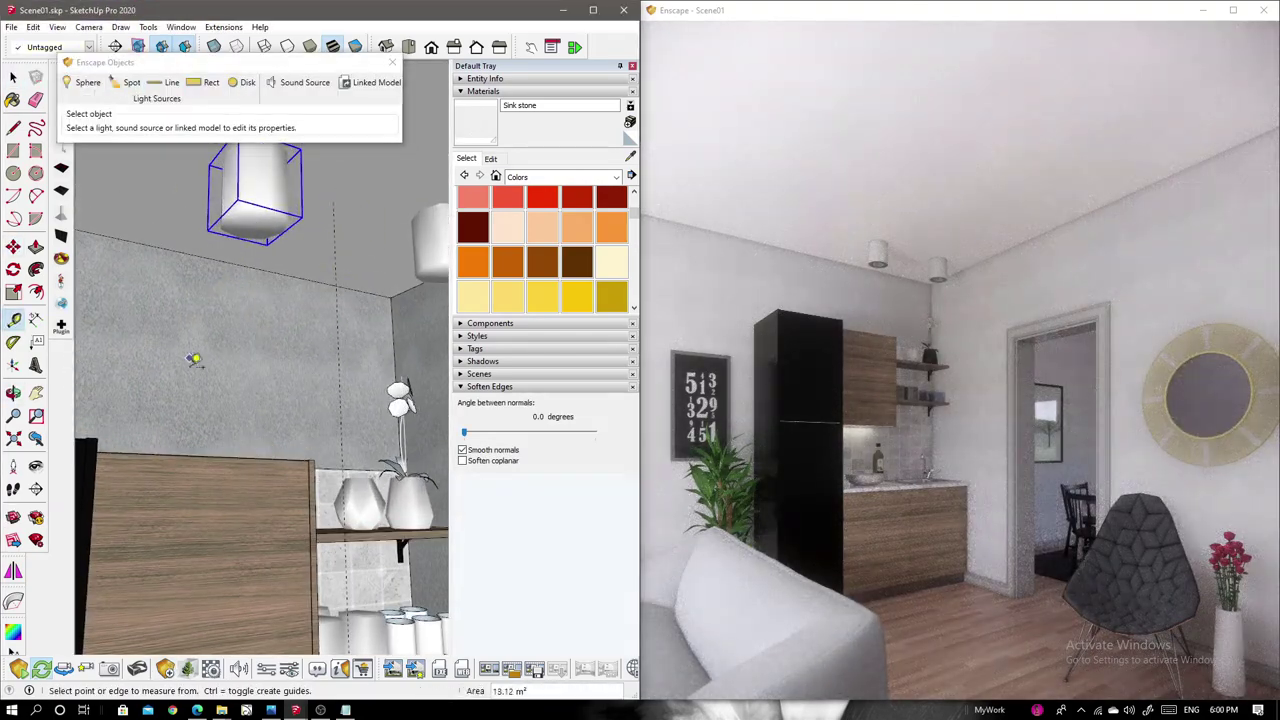
{"action": "left_click", "coordinate": [338, 295]}
{"action": "left_click", "coordinate": [223, 187]}
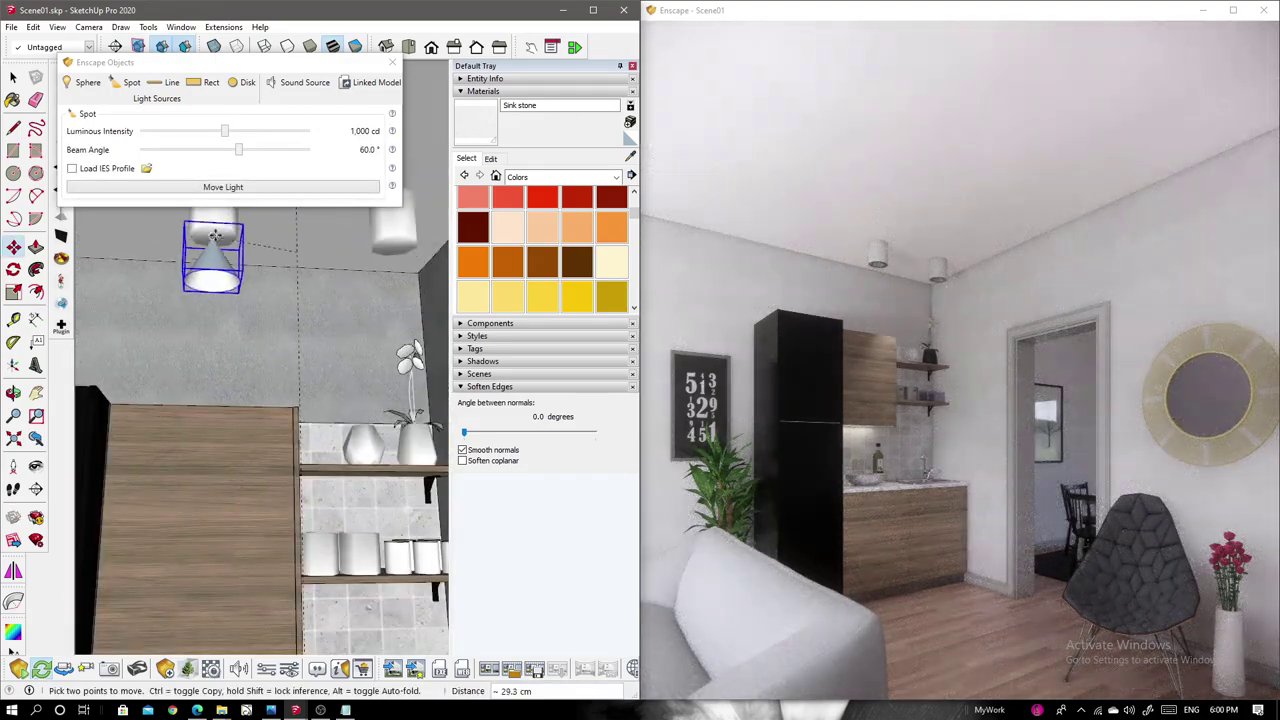
{"action": "scroll", "coordinate": [232, 387], "scroll_direction": "up", "scroll_amount": 3}
{"action": "scroll", "coordinate": [232, 387], "scroll_direction": "down", "scroll_amount": 3}
{"action": "scroll", "coordinate": [334, 400], "scroll_direction": "down", "scroll_amount": 3}
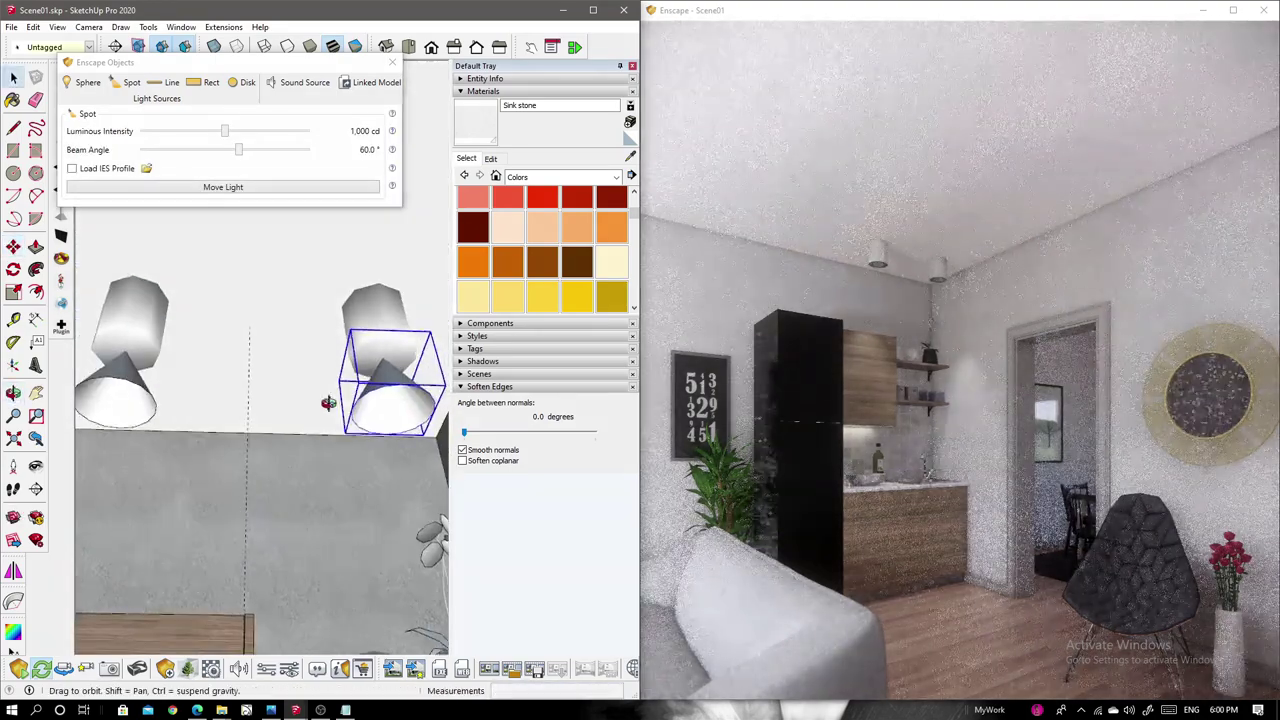
{"action": "scroll", "coordinate": [340, 400], "scroll_direction": "down", "scroll_amount": 2}
Paint the lamp cones peach and select the whole lamp.
{"action": "key", "text": "b"}
{"action": "left_click", "coordinate": [330, 298]}
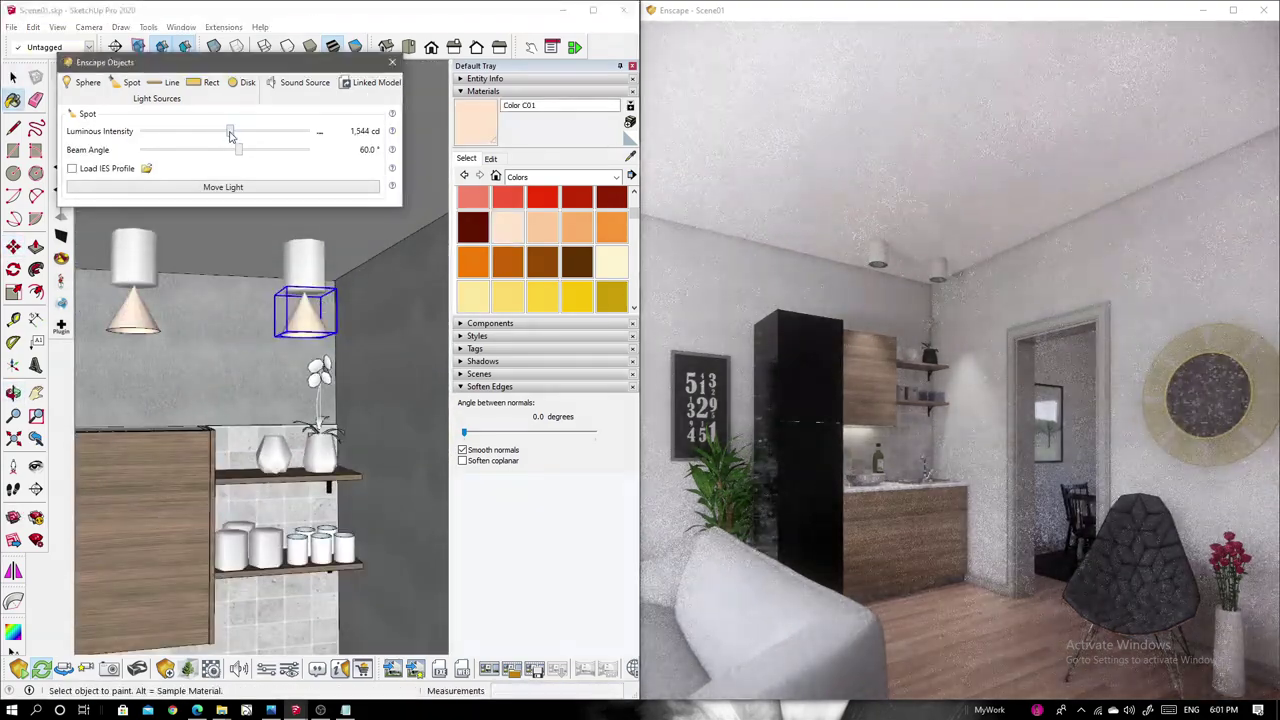
{"action": "key", "text": "space"}
{"action": "left_click", "coordinate": [289, 308]}
{"action": "mouse_move", "coordinate": [289, 308]}
{"action": "middle_mouse_down"}
{"action": "mouse_move", "coordinate": [154, 294]}
{"action": "mouse_move", "coordinate": [342, 193]}
{"action": "mouse_move", "coordinate": [309, 243]}
{"action": "middle_mouse_up"}
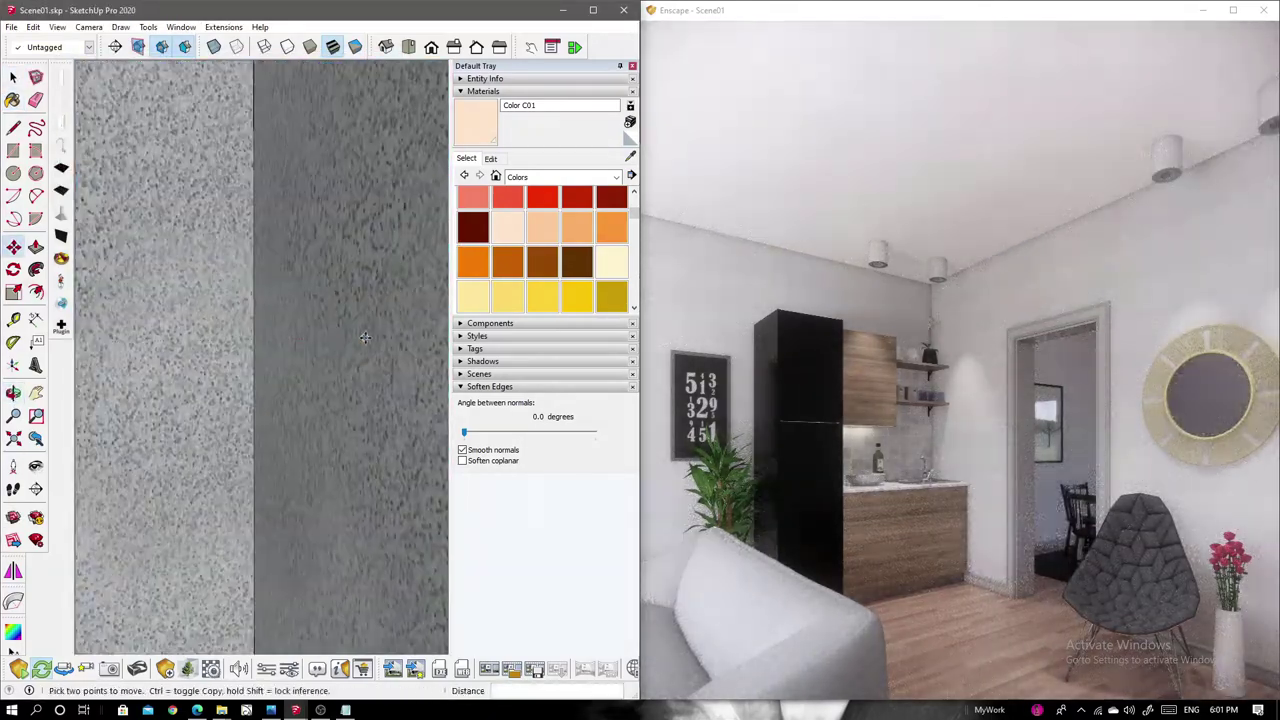
Place another ceiling lamp and scale it by 1.8.
{"action": "left_click", "coordinate": [165, 668]}
{"action": "left_click", "coordinate": [424, 449]}
{"action": "left_click", "coordinate": [212, 160]}
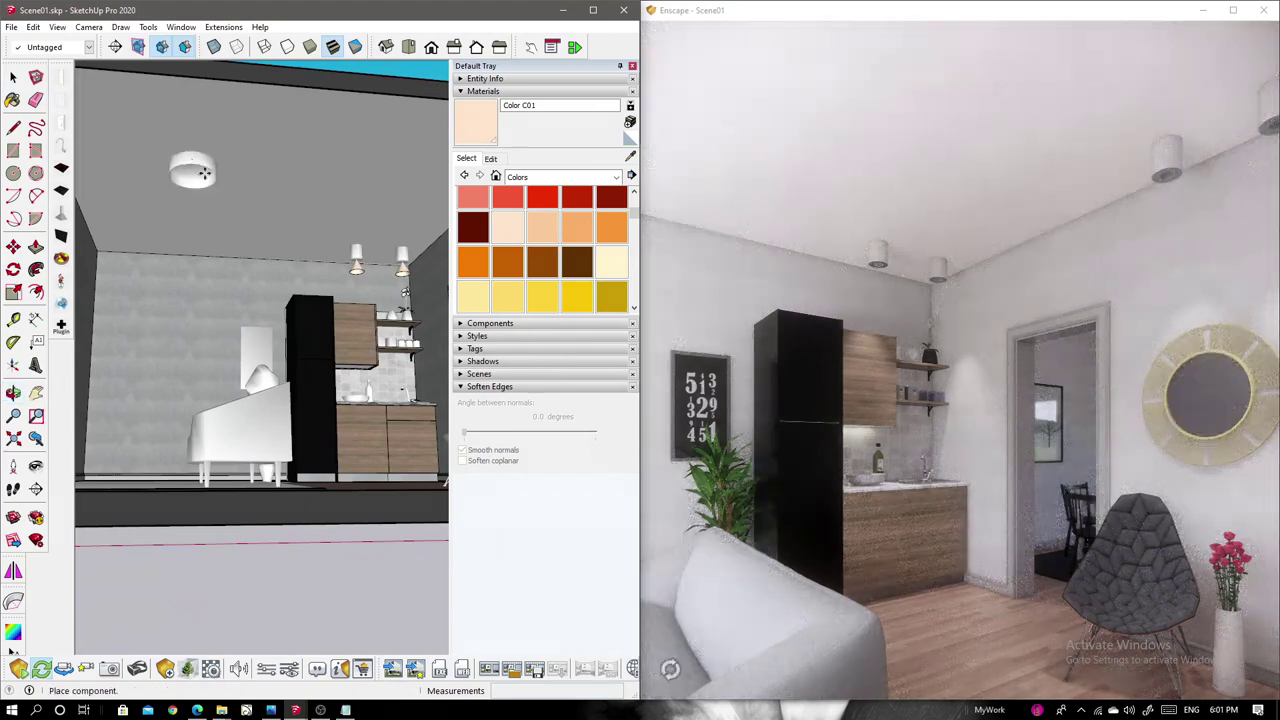
{"action": "type", "text": "s1.8"}
{"action": "key", "text": "Return"}
Put an Enscape sphere light inside the enlarged ceiling lamp.
{"action": "left_click", "coordinate": [165, 668]}
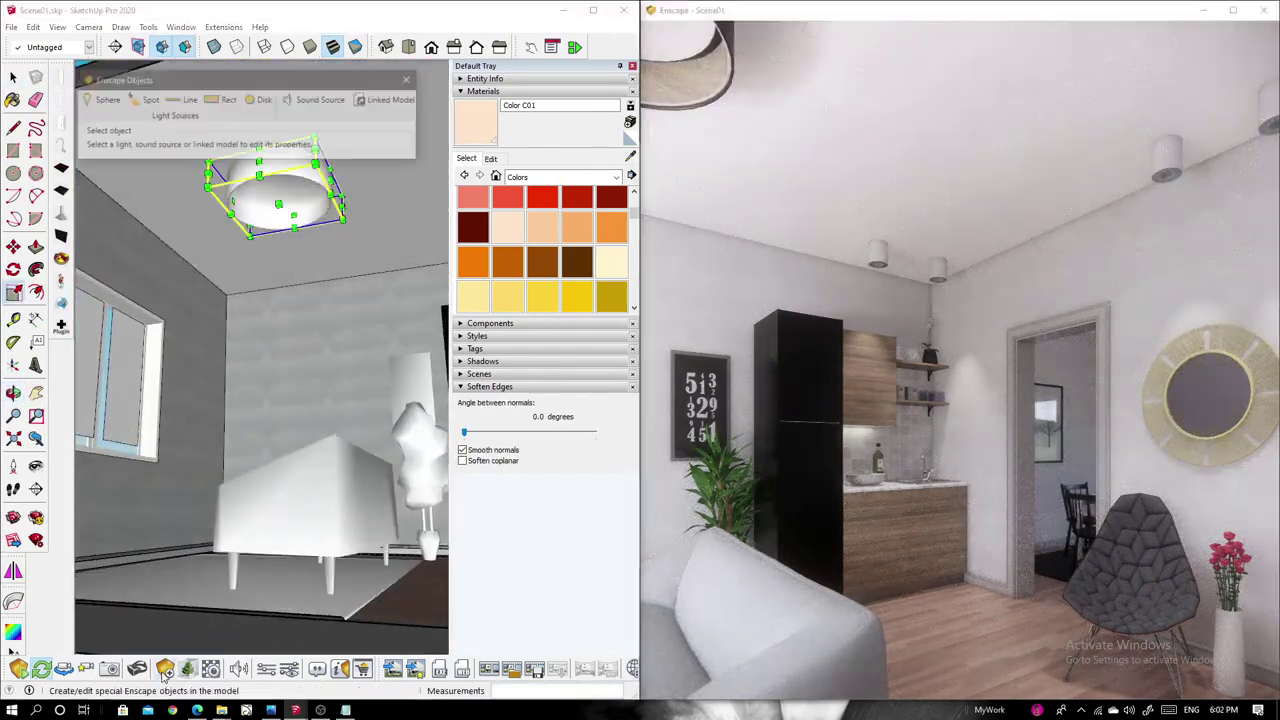
{"action": "middle_click_drag", "start_coordinate": [280, 193], "coordinate": [278, 290]}
{"action": "left_click", "coordinate": [279, 313]}
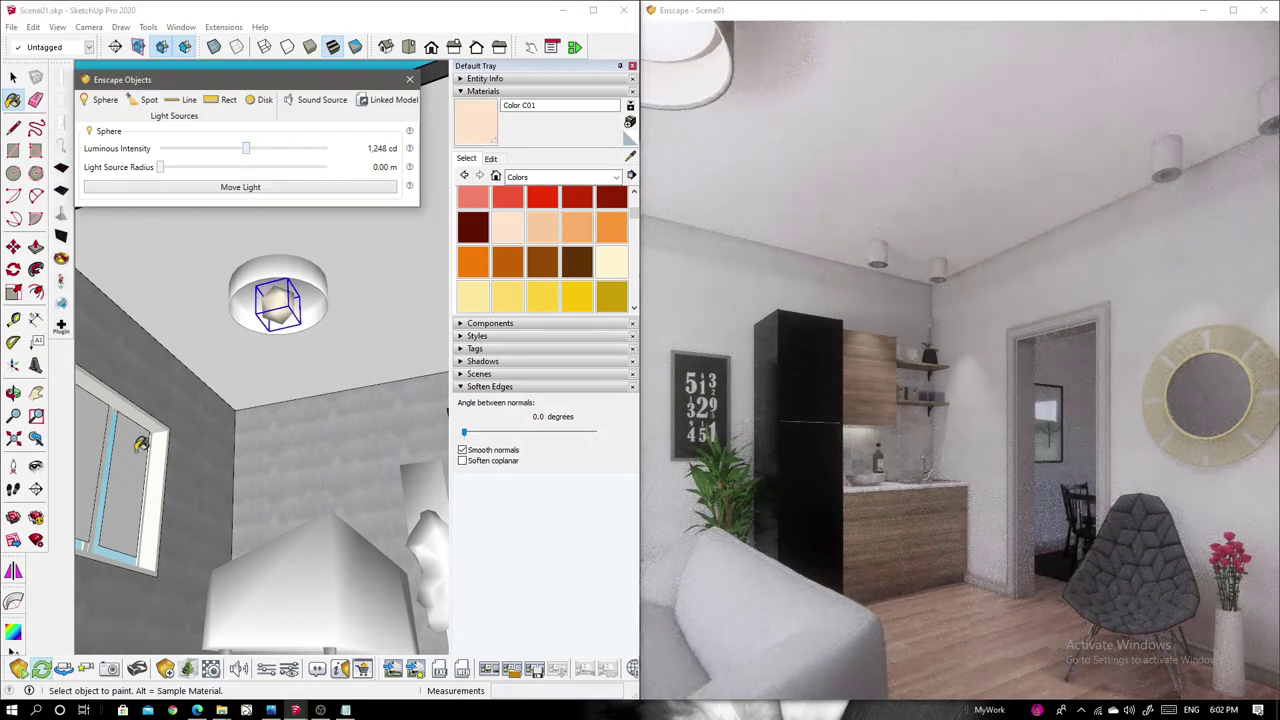
{"action": "middle_click_drag", "start_coordinate": [285, 295], "coordinate": [281, 152]}
{"action": "left_click_drag", "start_coordinate": [900, 400], "coordinate": [960, 400]}
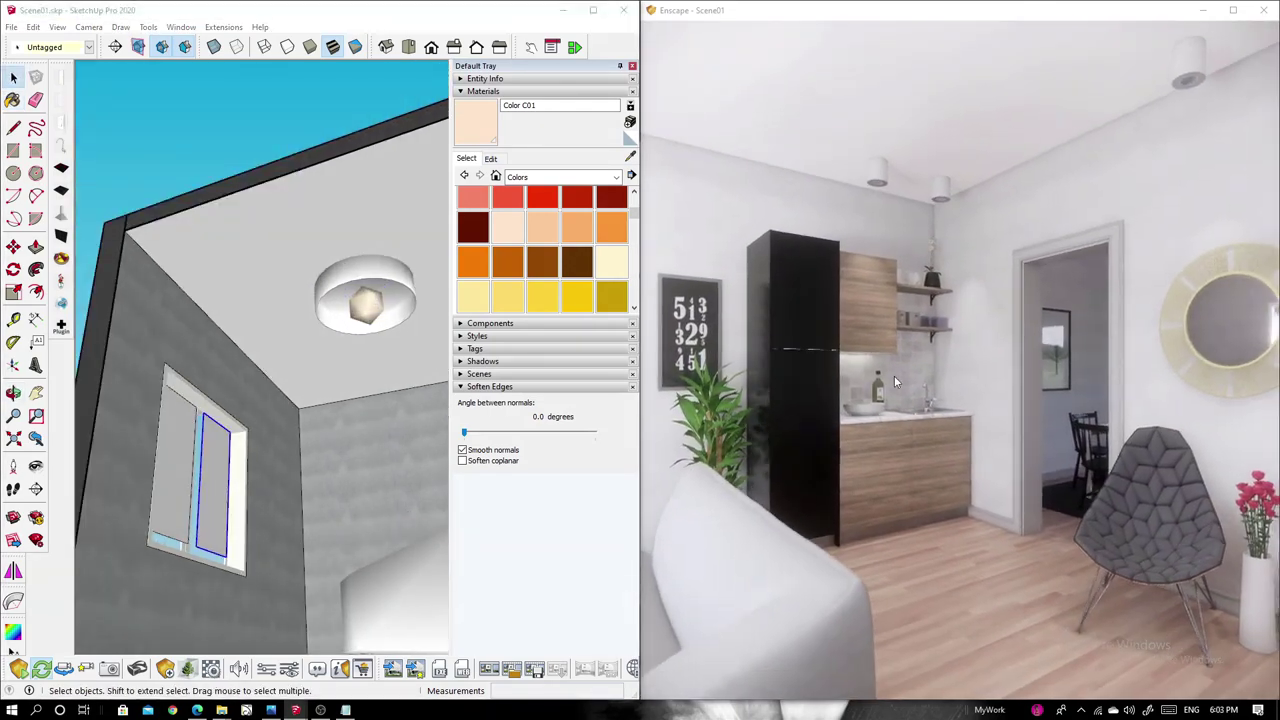
Paint the window pane with the cyan colour H04.
{"action": "mouse_move", "coordinate": [277, 465]}
{"action": "middle_mouse_down"}
{"action": "mouse_move", "coordinate": [314, 571]}
{"action": "mouse_move", "coordinate": [375, 500]}
{"action": "middle_mouse_up"}
{"action": "scroll", "coordinate": [337, 543], "scroll_direction": "up", "scroll_amount": 5}
{"action": "key", "text": "m"}
{"action": "scroll", "coordinate": [540, 250], "scroll_direction": "down", "scroll_amount": 5}
{"action": "scroll", "coordinate": [540, 250], "scroll_direction": "up", "scroll_amount": 2}
{"action": "left_click", "coordinate": [473, 292]}
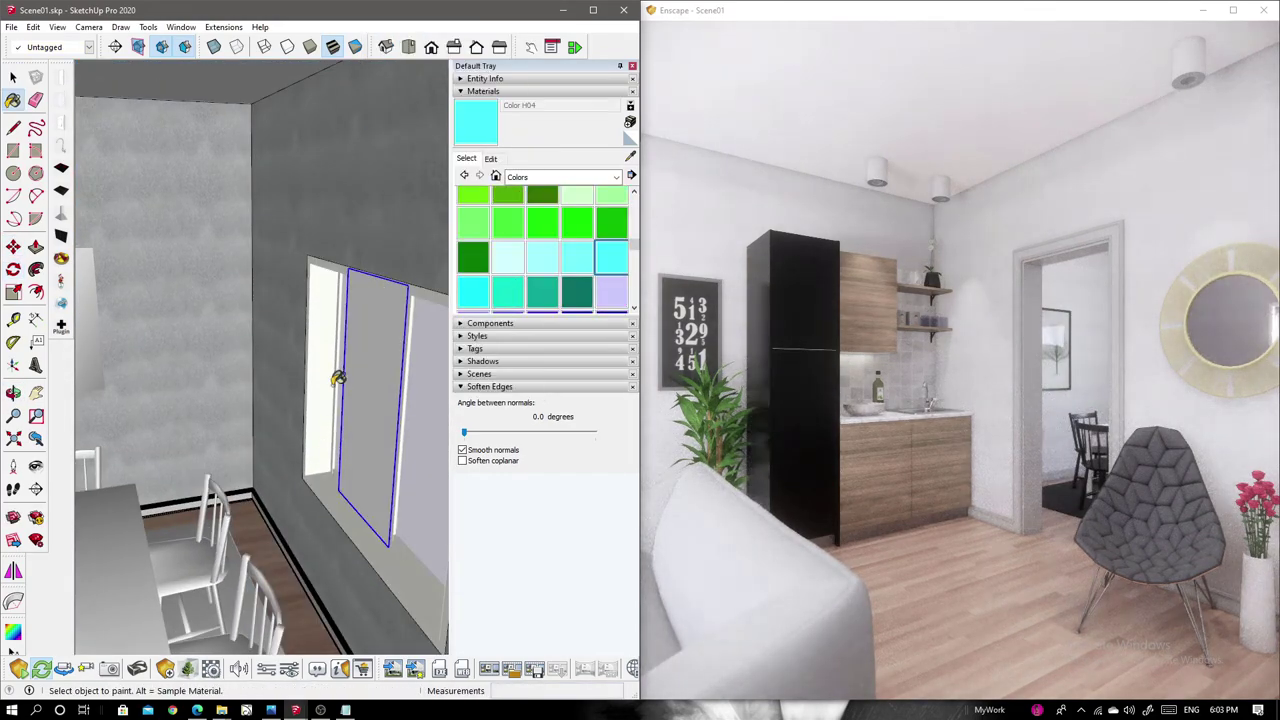
{"action": "left_click", "coordinate": [382, 378]}
{"action": "key", "text": "space"}
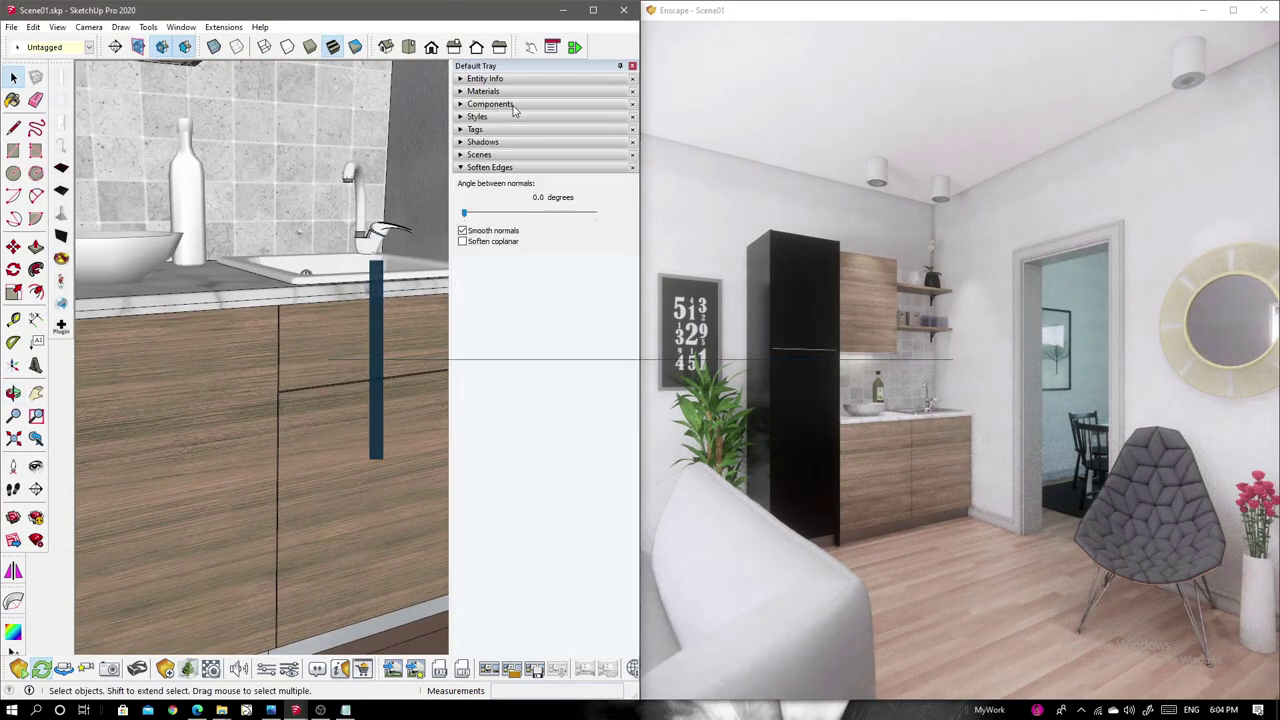
Search the 3D Warehouse for 'cabinet handle modern' models.
{"action": "type", "text": "cabinet handle"}
{"action": "key", "text": "Return"}
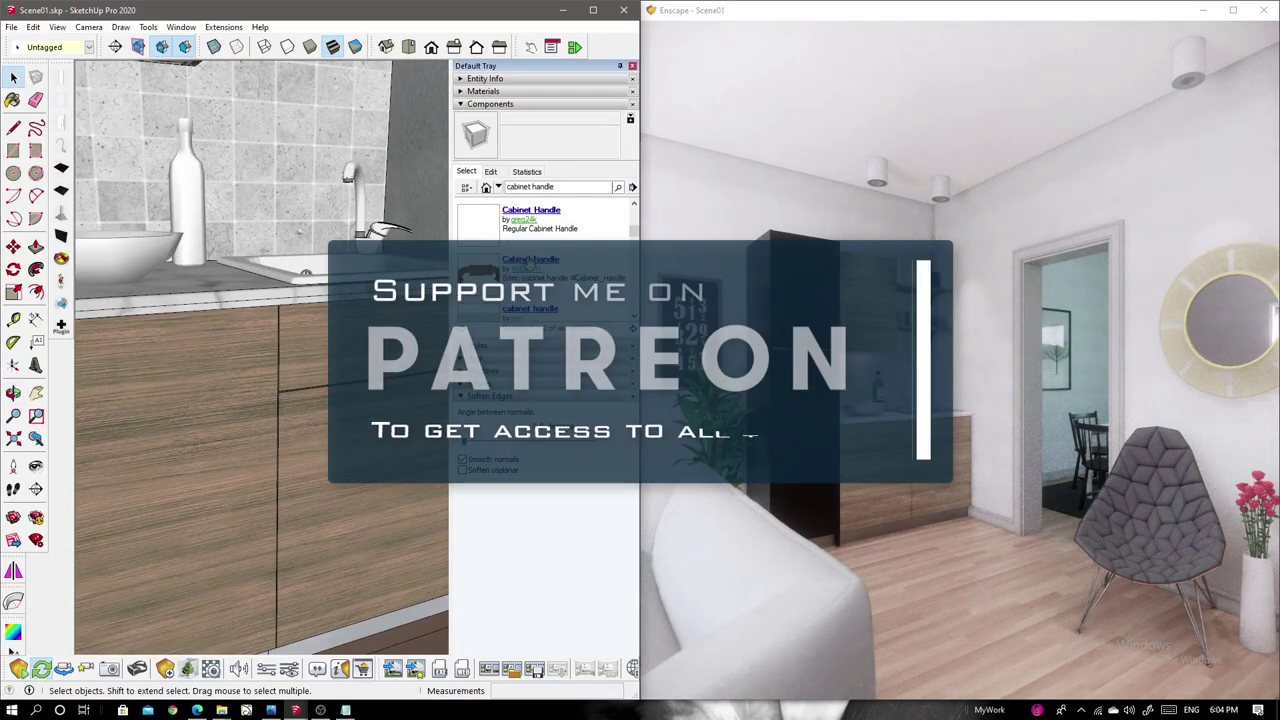
{"action": "left_click", "coordinate": [531, 210]}
{"action": "left_click", "coordinate": [565, 204]}
{"action": "type", "text": "cabinet hand"}
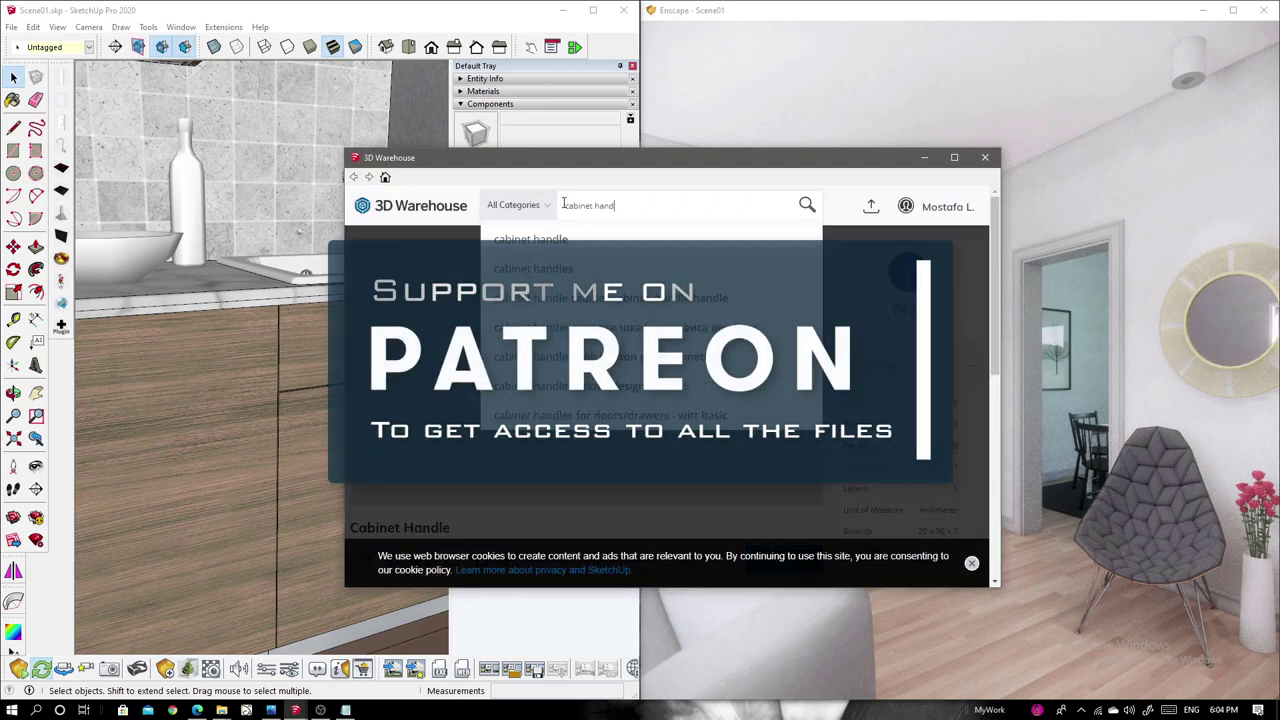
{"action": "type", "text": "le modern"}
{"action": "key", "text": "Return"}
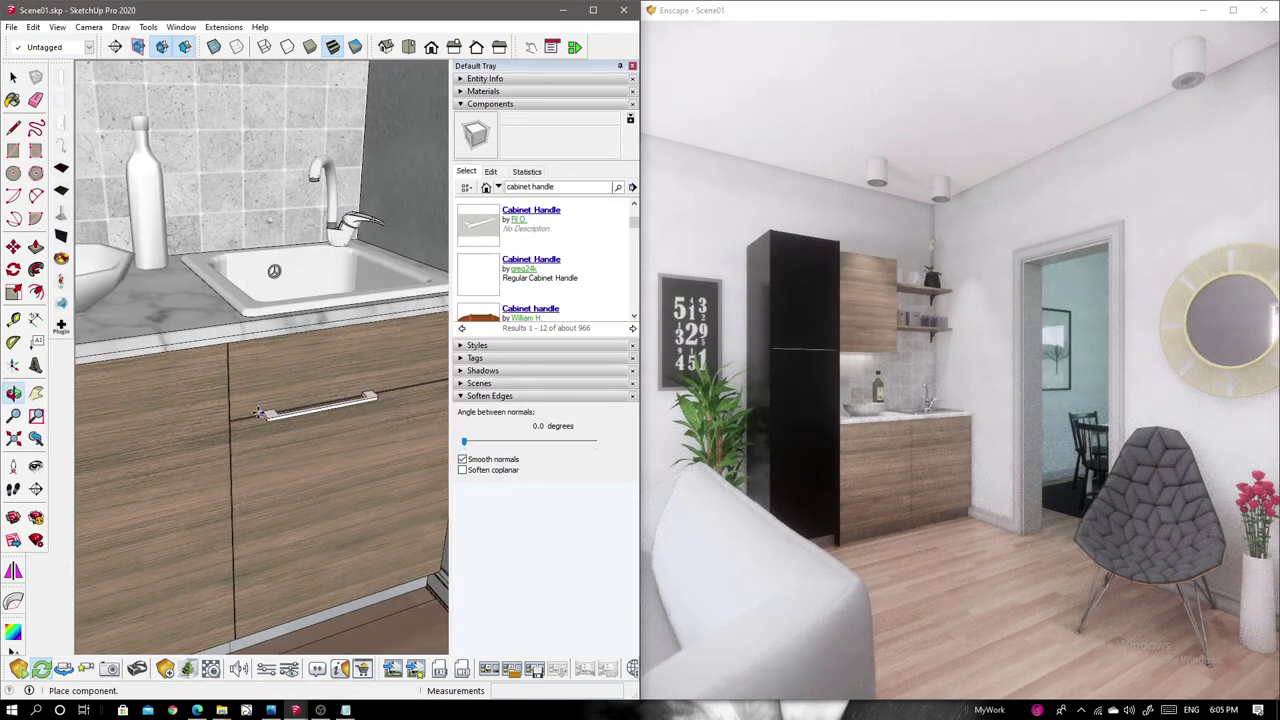
Place a vertical handle on the lower cabinet door and copy it onto the neighbouring door.
{"action": "left_click", "coordinate": [258, 412]}
{"action": "left_click", "coordinate": [271, 415]}
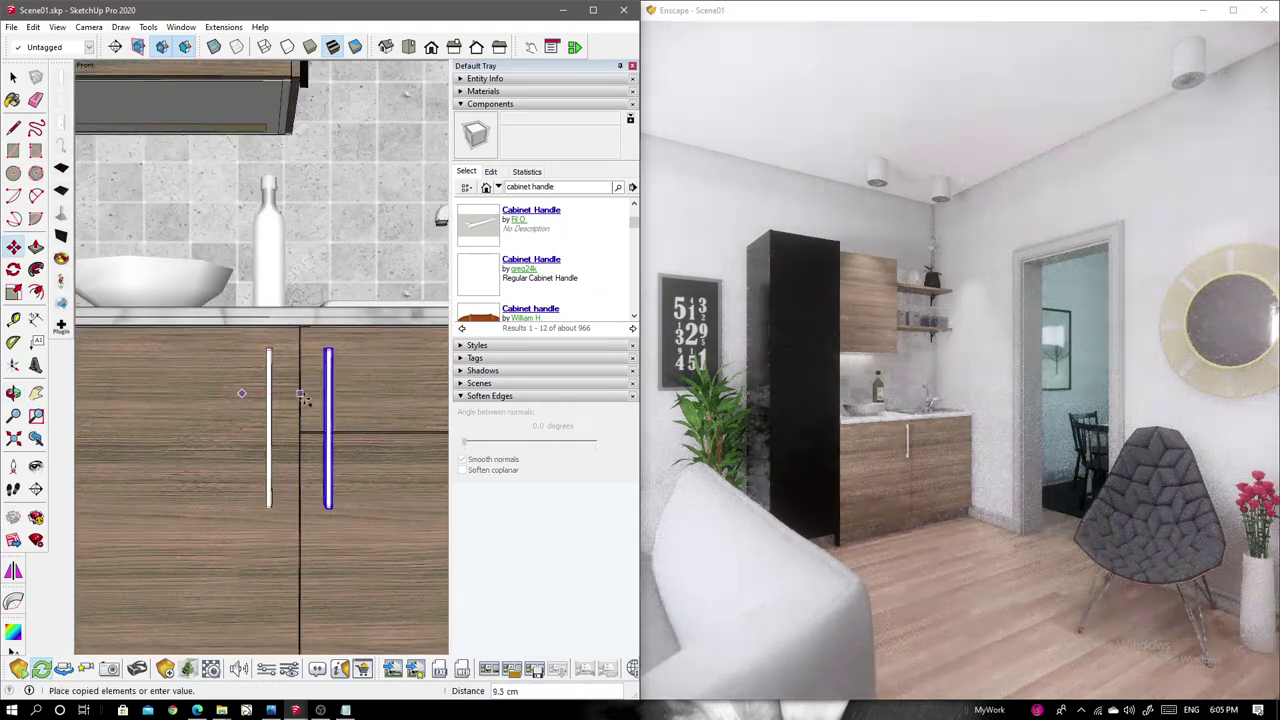
{"action": "left_click", "coordinate": [340, 470]}
{"action": "scroll", "coordinate": [366, 580], "scroll_direction": "down", "scroll_amount": 3}
{"action": "key", "text": "space"}
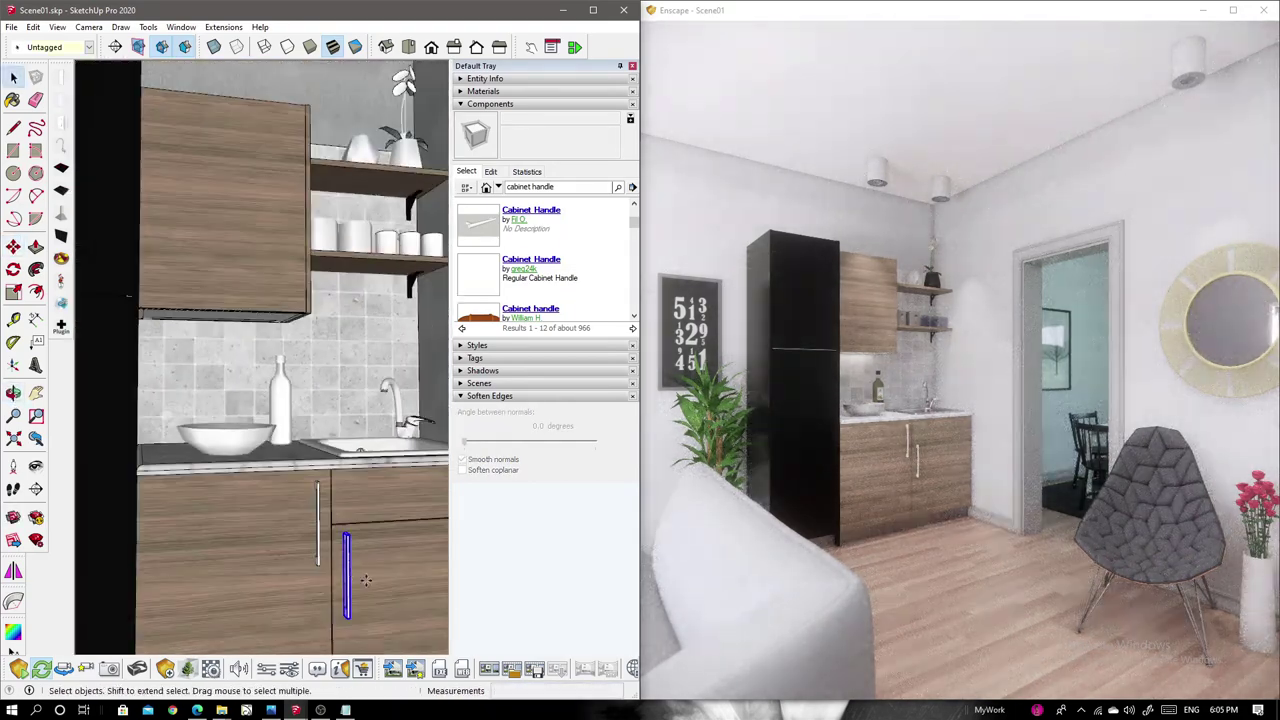
{"action": "scroll", "coordinate": [286, 257], "scroll_direction": "up", "scroll_amount": 3}
{"action": "scroll", "coordinate": [286, 300], "scroll_direction": "down", "scroll_amount": 2}
Move a handle into place on the upper wall cabinet door in front view.
{"action": "middle_click_drag", "start_coordinate": [300, 420], "coordinate": [278, 383]}
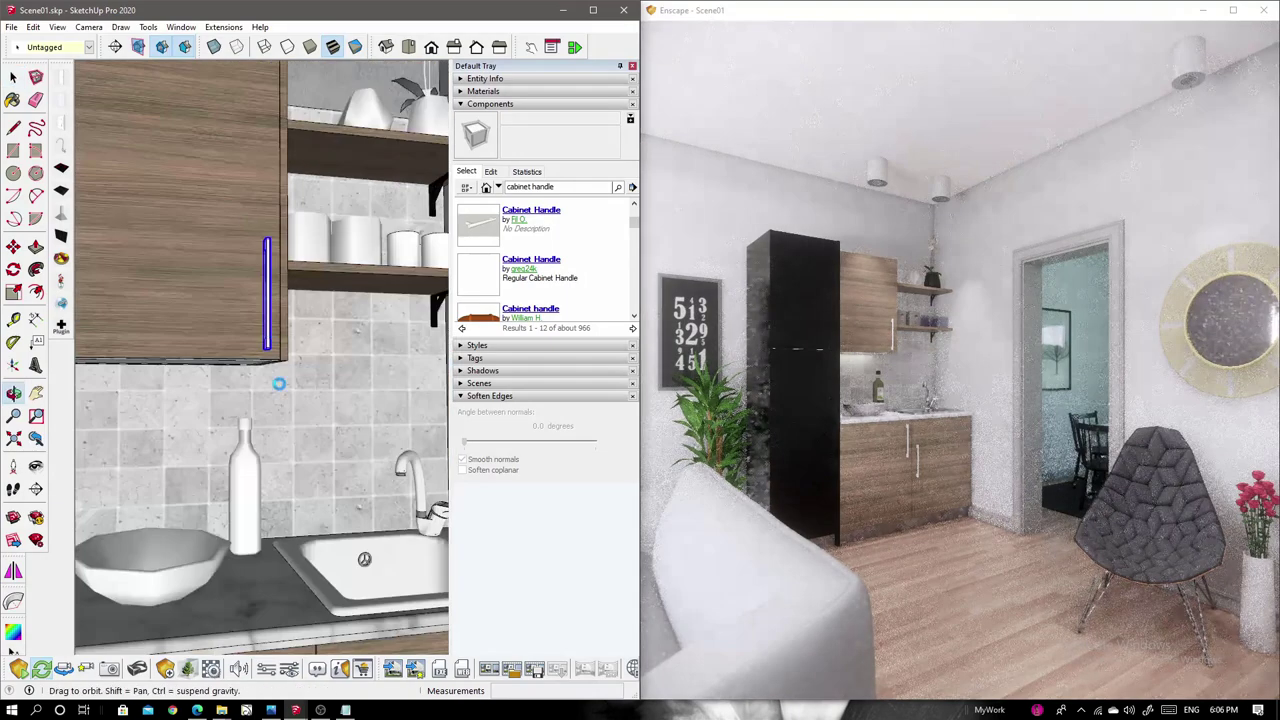
{"action": "scroll", "coordinate": [278, 383], "scroll_direction": "up", "scroll_amount": 2}
{"action": "scroll", "coordinate": [260, 280], "scroll_direction": "up", "scroll_amount": 2}
{"action": "scroll", "coordinate": [239, 189], "scroll_direction": "down", "scroll_amount": 2}
{"action": "scroll", "coordinate": [281, 282], "scroll_direction": "down", "scroll_amount": 2}
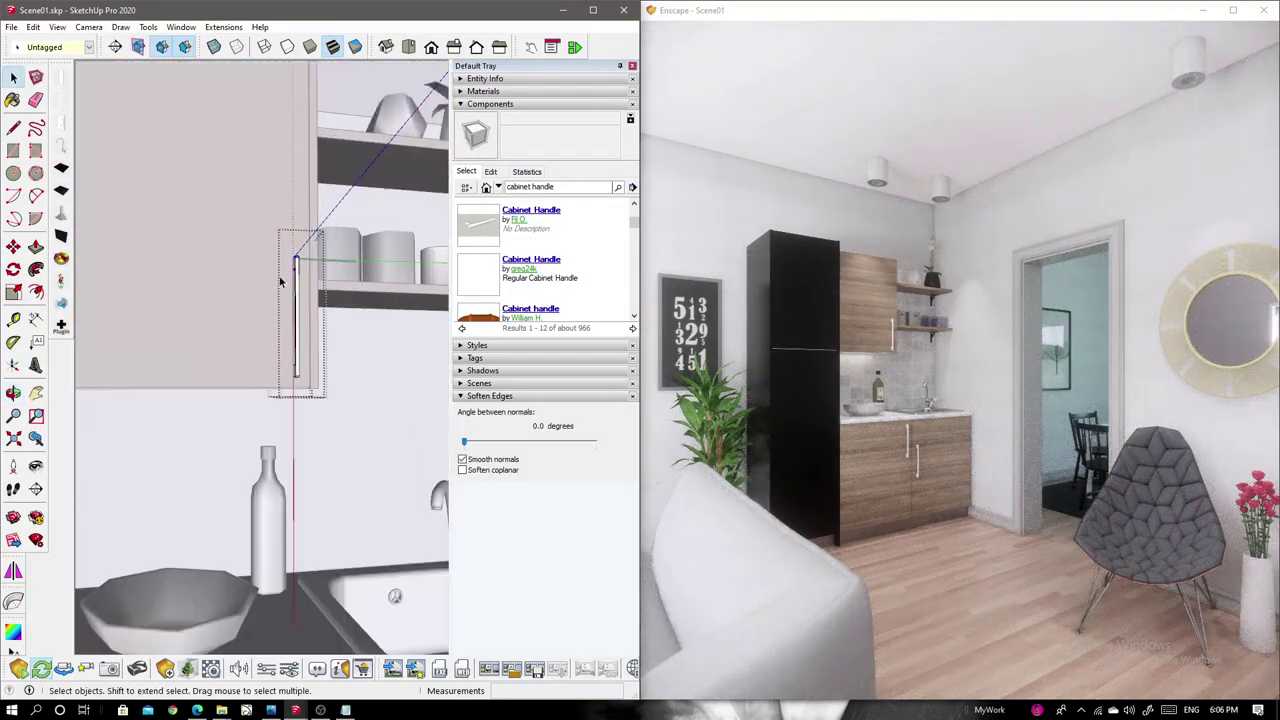
{"action": "key", "text": "F4"}
{"action": "scroll", "coordinate": [344, 400], "scroll_direction": "up", "scroll_amount": 3}
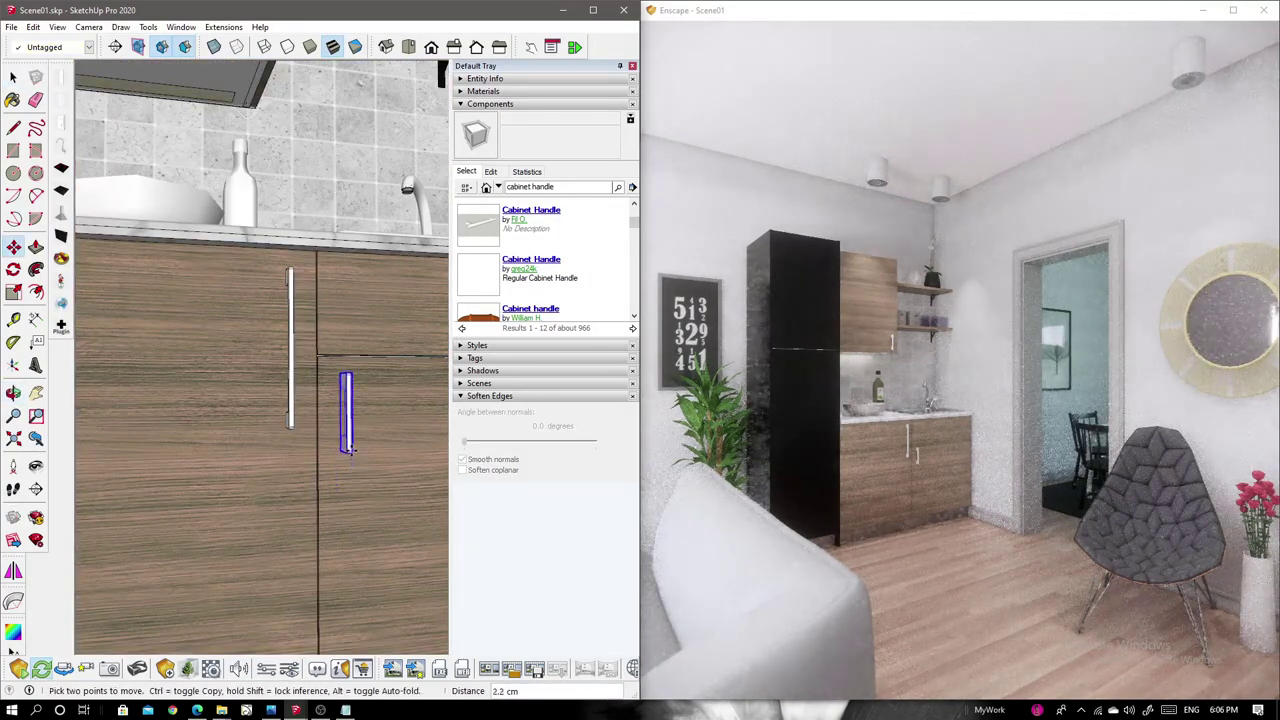
{"action": "middle_click_drag", "start_coordinate": [370, 421], "coordinate": [250, 390]}
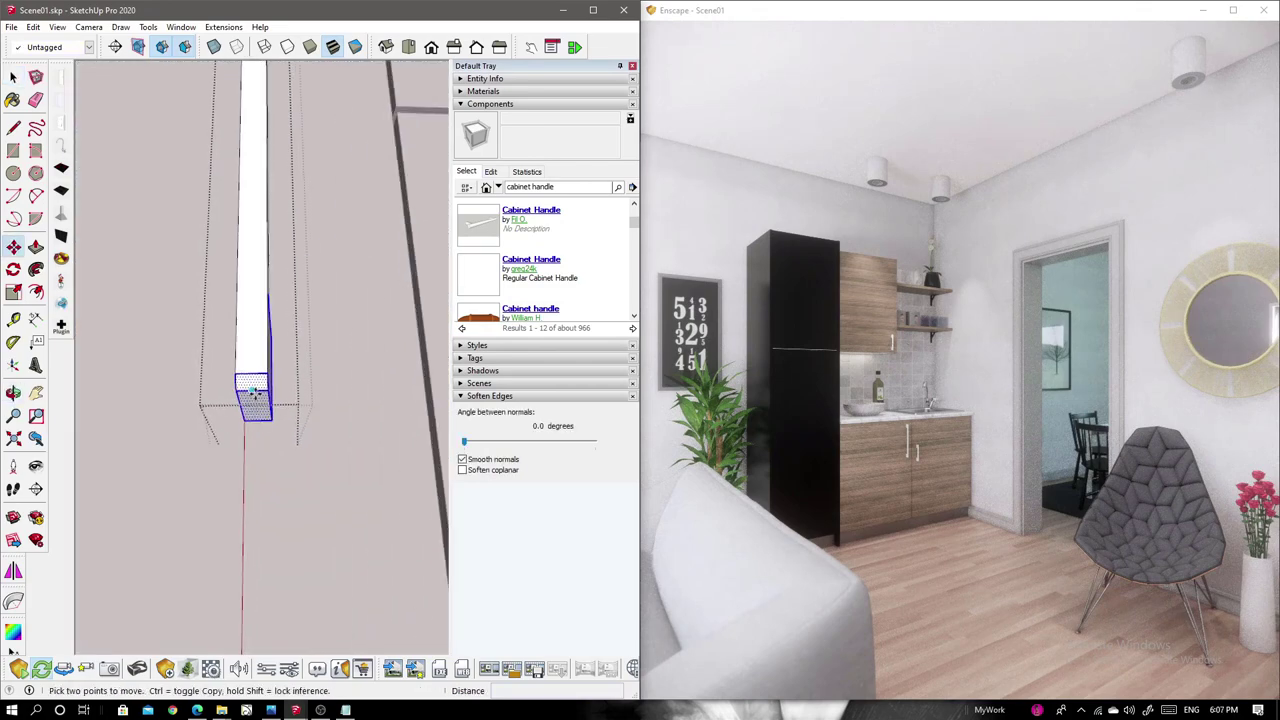
{"action": "mouse_move", "coordinate": [254, 462]}
{"action": "middle_mouse_down"}
{"action": "mouse_move", "coordinate": [323, 480]}
{"action": "mouse_move", "coordinate": [286, 423]}
{"action": "middle_mouse_up"}
{"action": "key", "text": "space"}
Paint the handles with Metal > Aluminum, leaving its Enscape tint colour unchanged.
{"action": "key", "text": "b"}
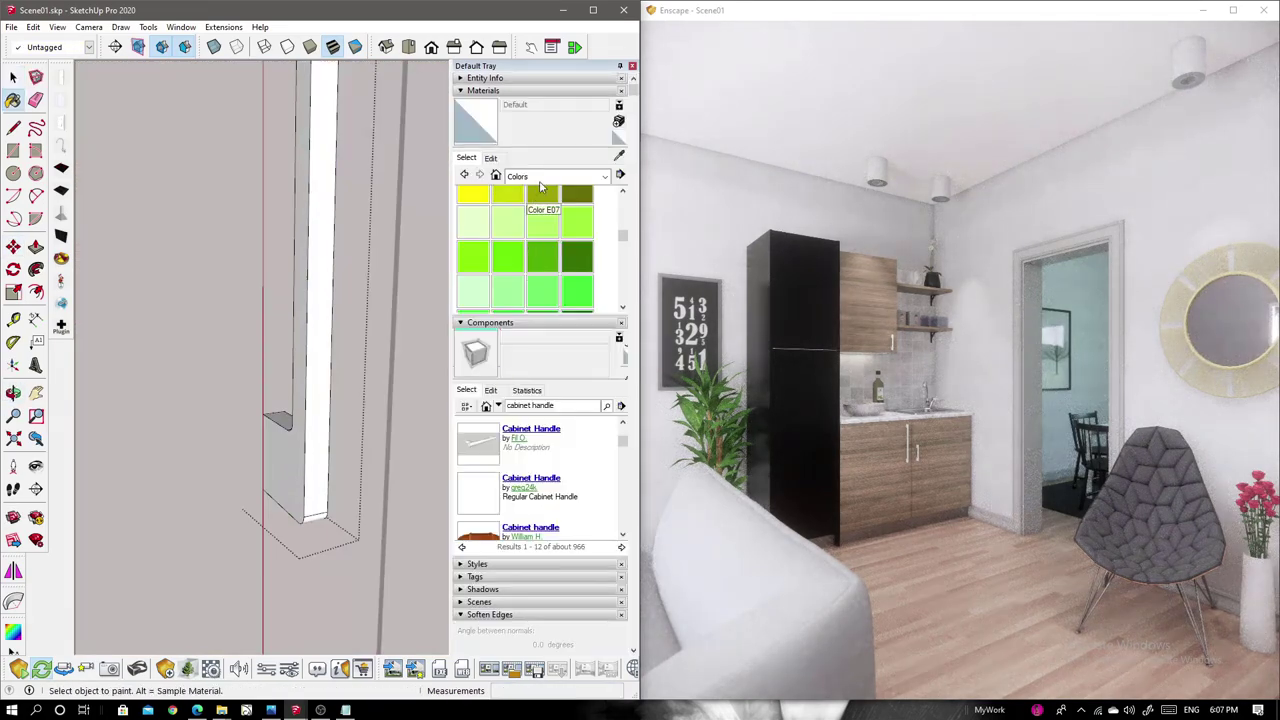
{"action": "left_click", "coordinate": [560, 176]}
{"action": "left_click", "coordinate": [505, 215]}
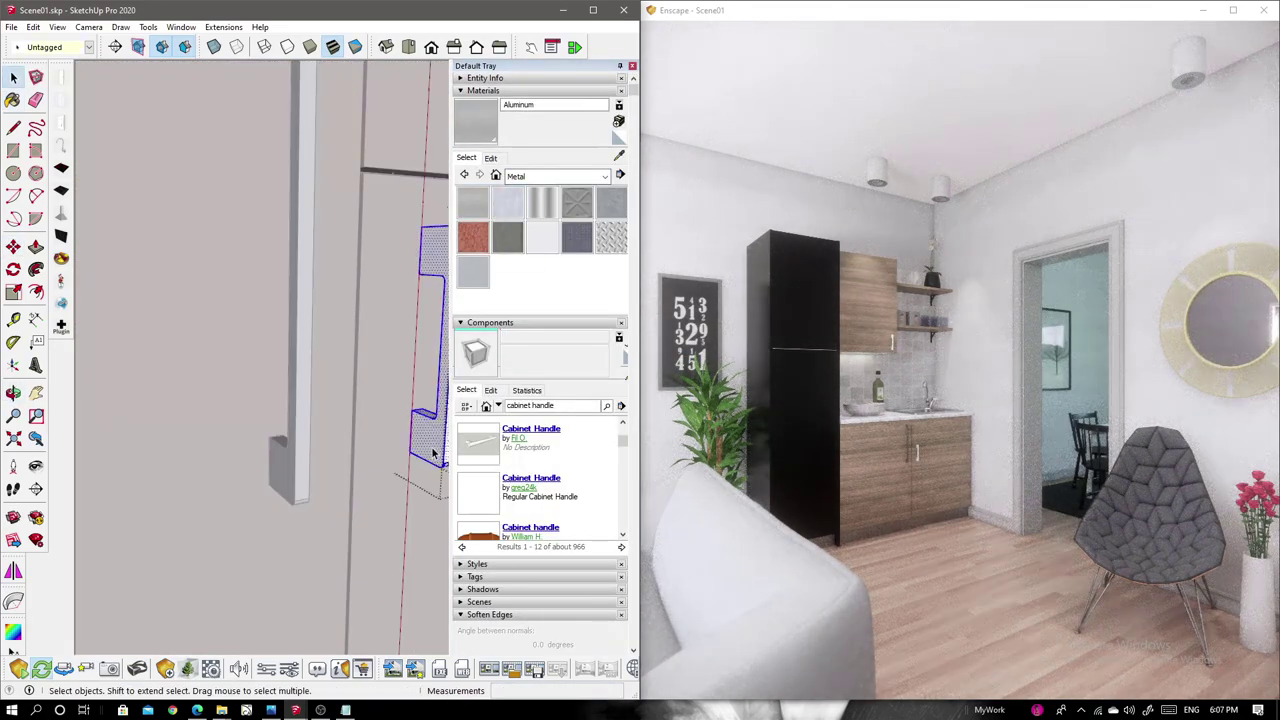
{"action": "left_click", "coordinate": [551, 47]}
{"action": "left_click", "coordinate": [716, 203]}
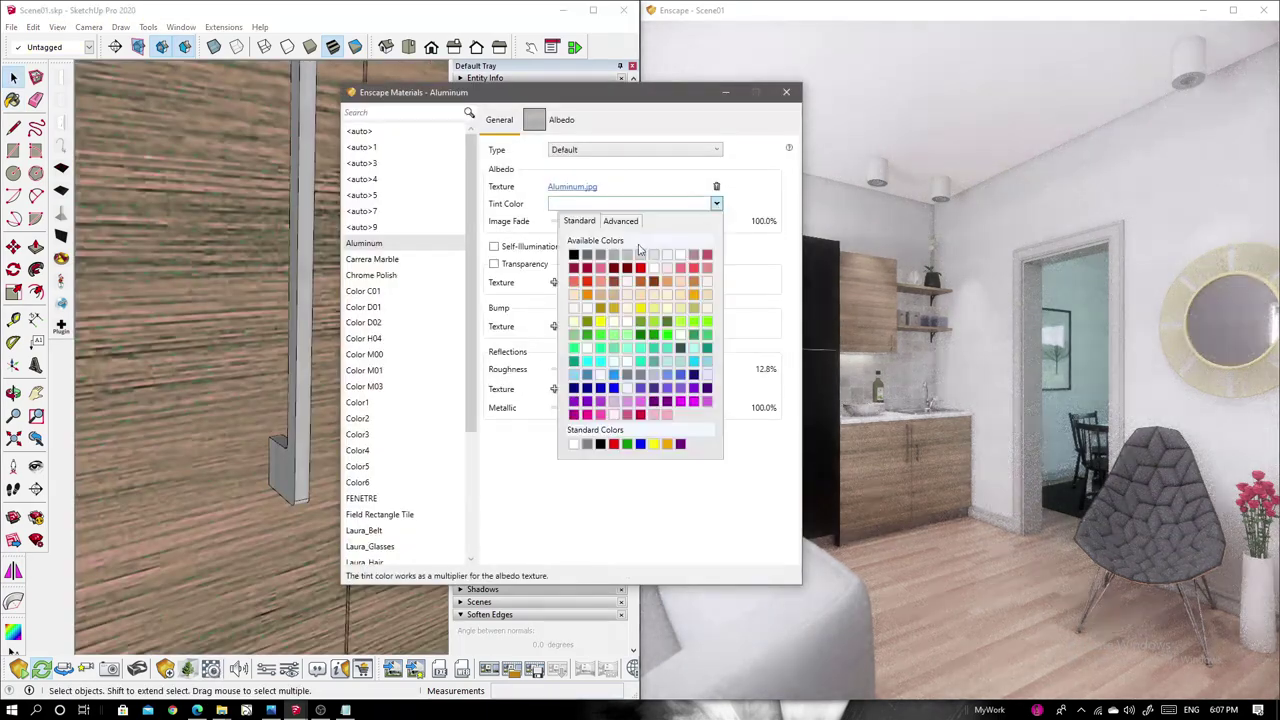
{"action": "left_click", "coordinate": [716, 203]}
{"action": "left_click", "coordinate": [786, 92]}
Rotate the stand between the two dining chairs.
{"action": "scroll", "coordinate": [266, 346], "scroll_direction": "down", "scroll_amount": 5}
{"action": "scroll", "coordinate": [266, 346], "scroll_direction": "down", "scroll_amount": 5}
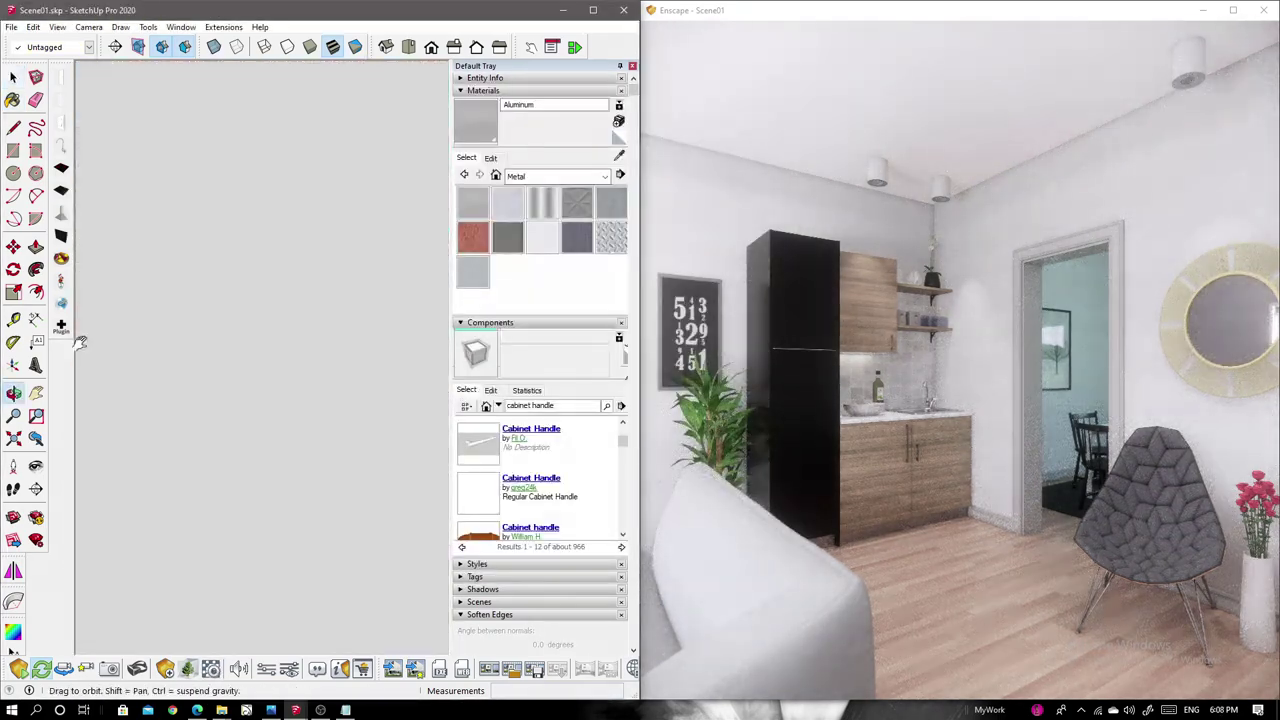
{"action": "middle_click_drag", "start_coordinate": [250, 330], "coordinate": [266, 346]}
{"action": "middle_click_drag", "start_coordinate": [425, 460], "coordinate": [366, 297]}
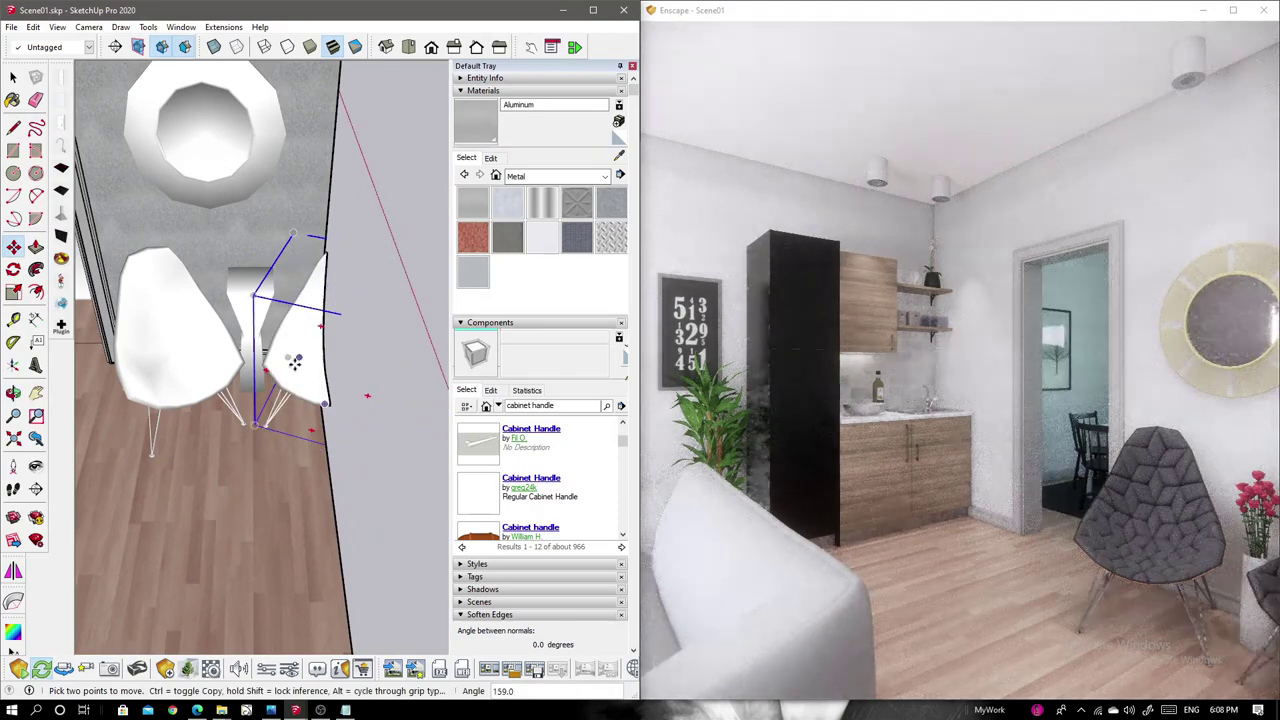
{"action": "key", "text": "space"}
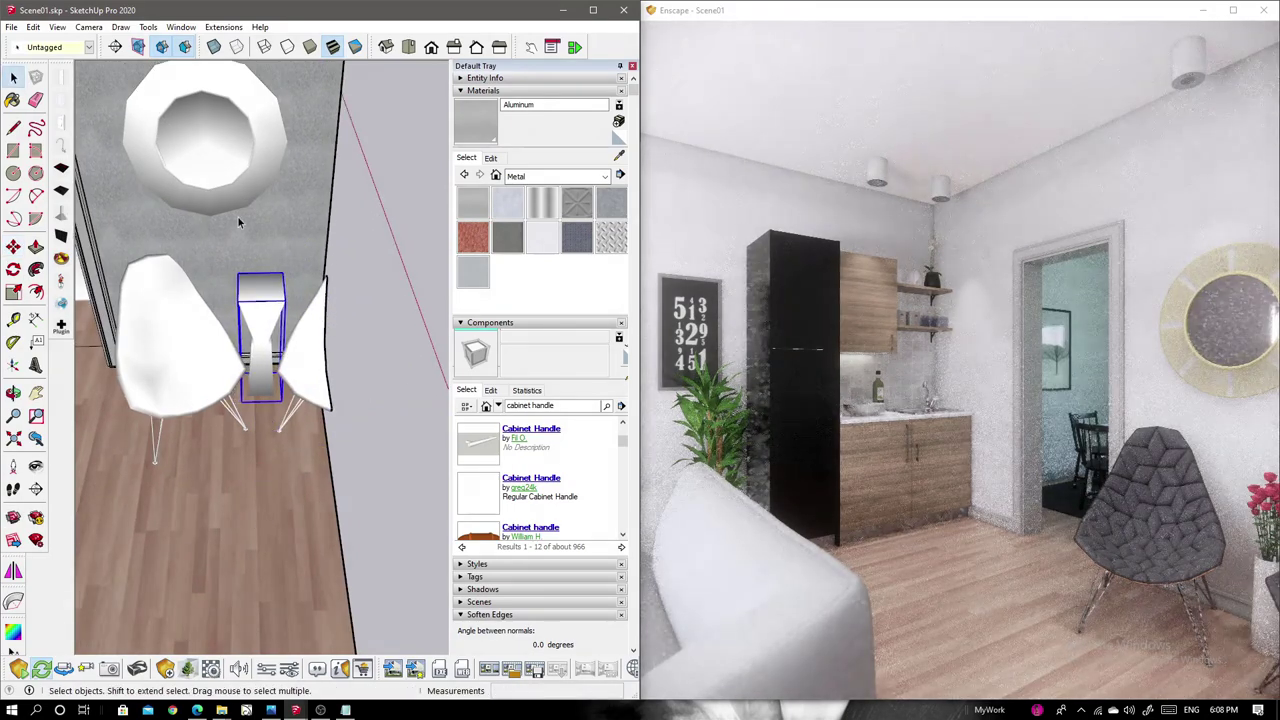
Select the round white fixture and take an Enscape screenshot with F11.
{"action": "middle_click_drag", "start_coordinate": [238, 217], "coordinate": [270, 200]}
{"action": "left_click", "coordinate": [280, 210]}
{"action": "key", "text": "F11"}
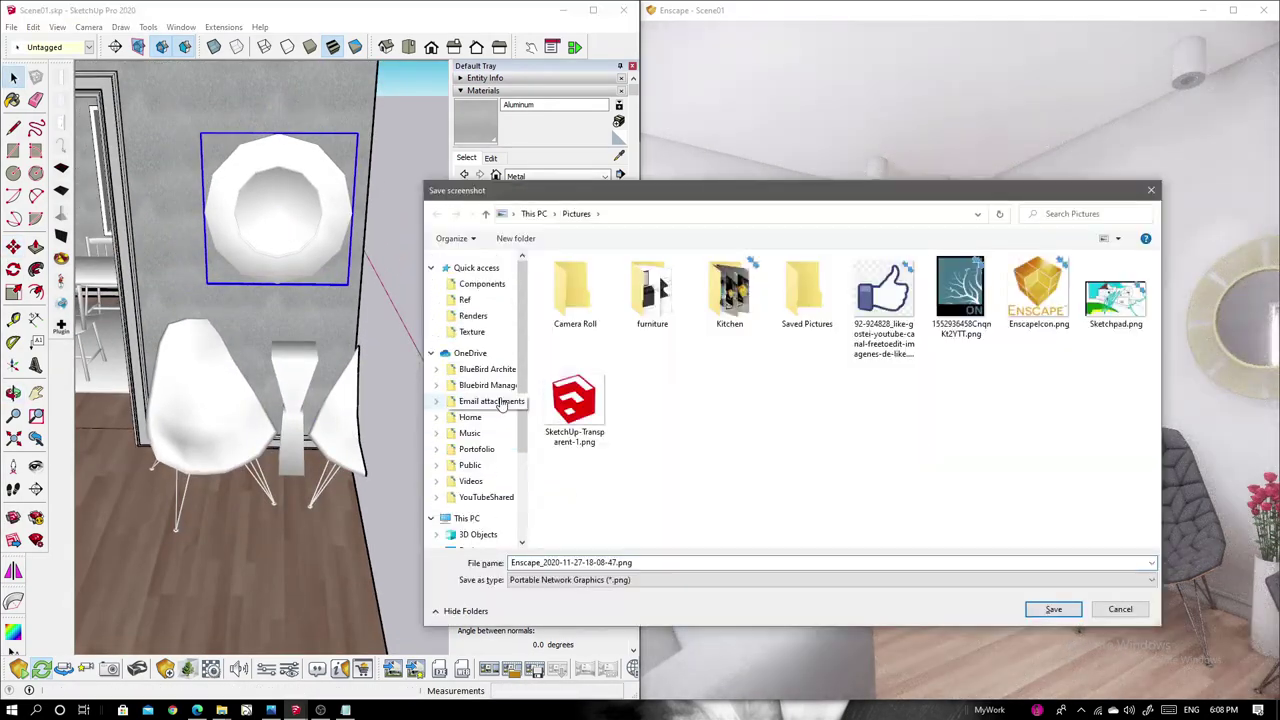
Save the screenshot in YouTubeShared > Speed Modeling > Scene01, then open Enscape Visual Settings.
{"action": "left_click", "coordinate": [486, 497]}
{"action": "double_click", "coordinate": [500, 523]}
{"action": "left_click", "coordinate": [1053, 609]}
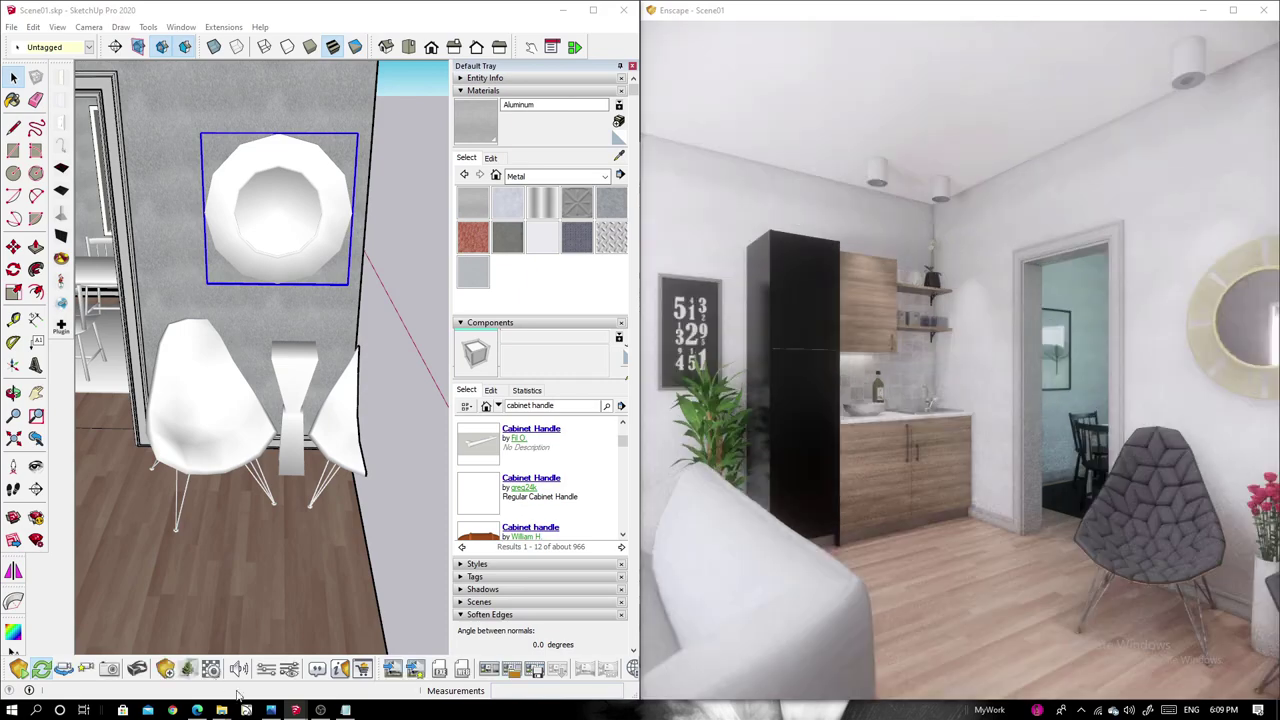
{"action": "left_click", "coordinate": [551, 46]}
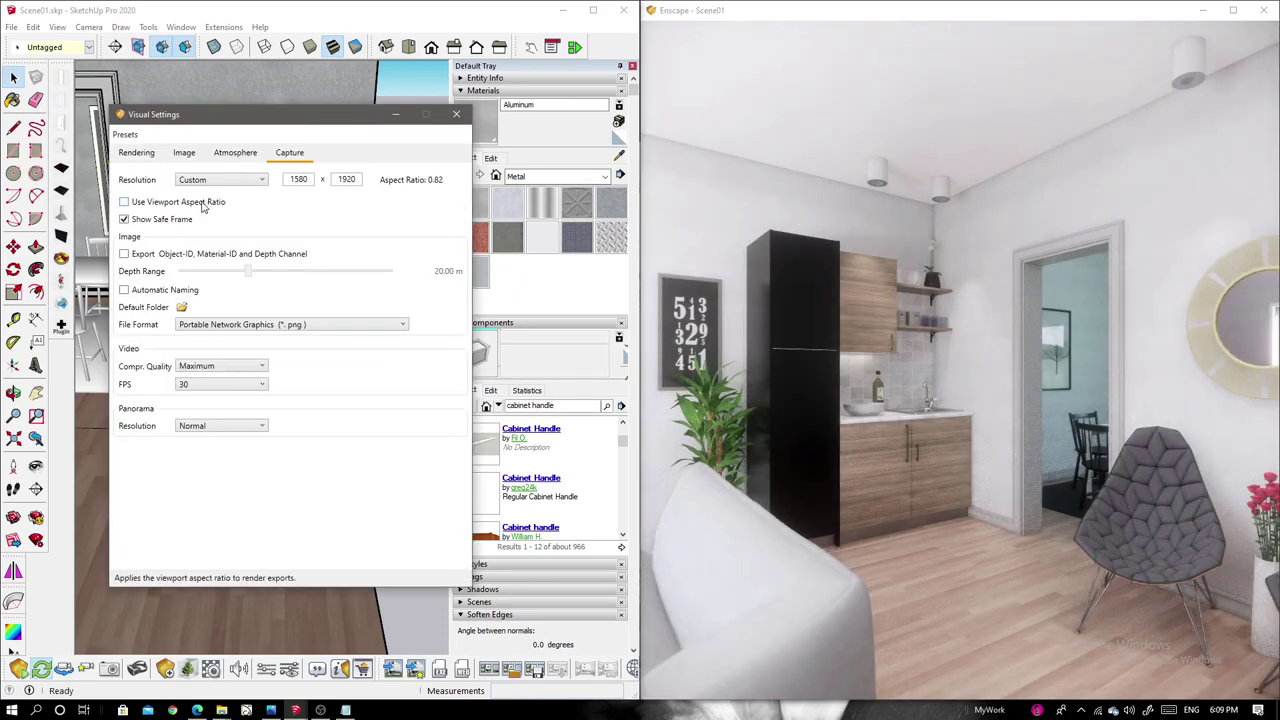
Show the Atmosphere tab of Enscape's Visual Settings, passing through the Image tab.
{"action": "left_click", "coordinate": [184, 152]}
{"action": "left_click", "coordinate": [235, 152]}
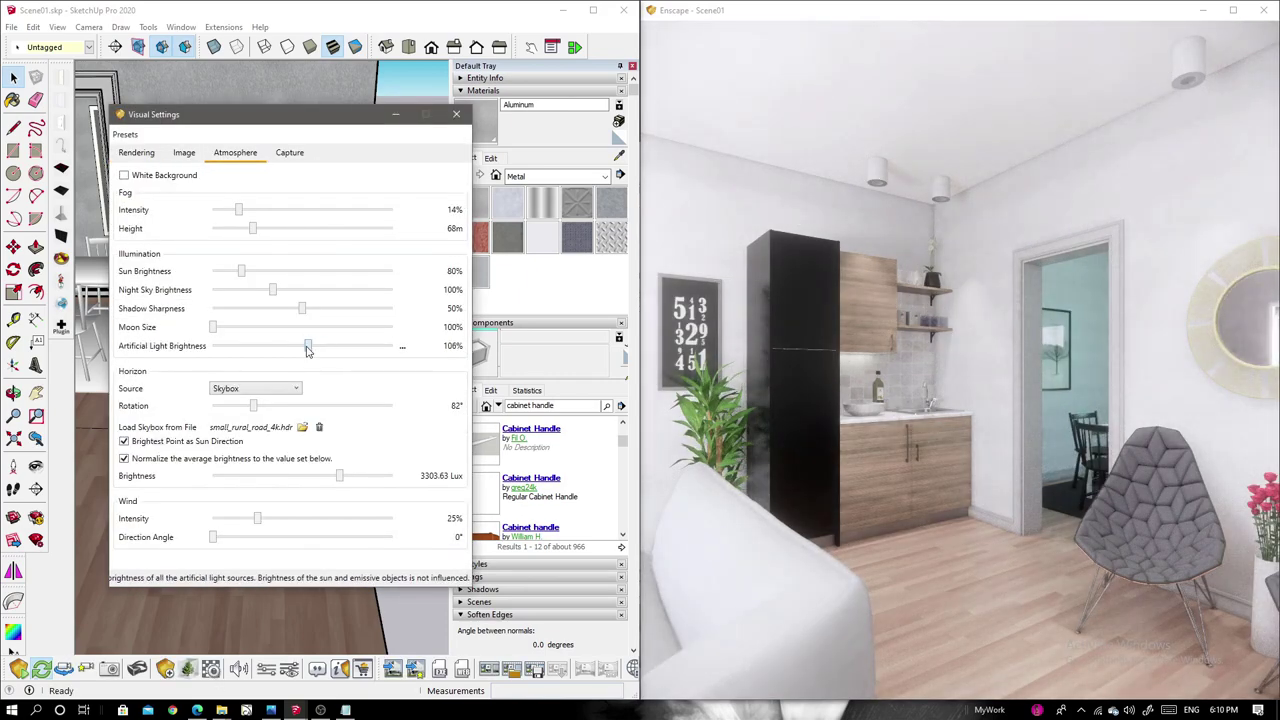